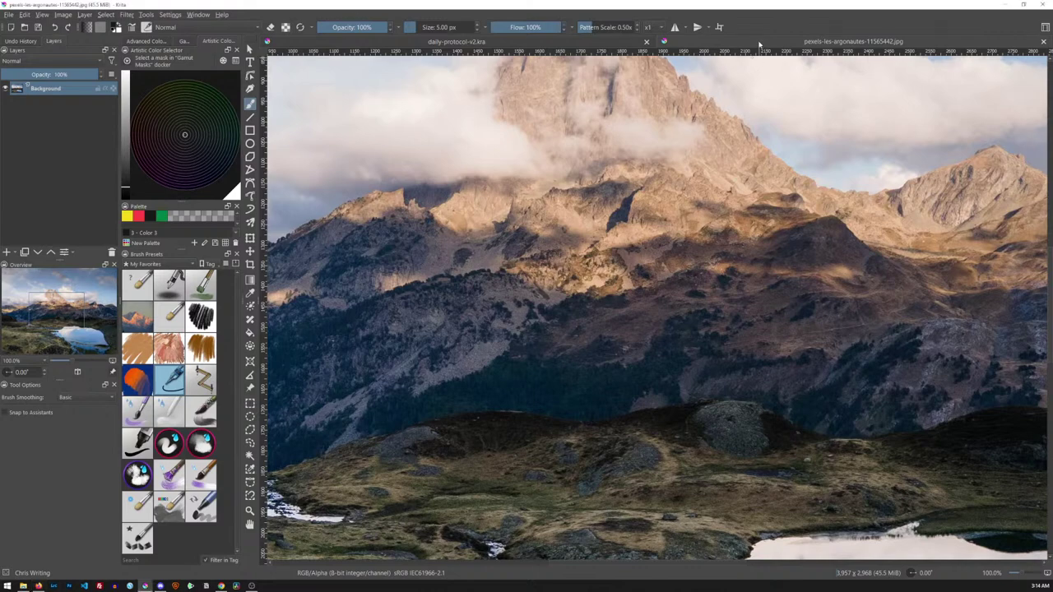
Narrow the docker column beside the canvas and show the Advanced Color Selector instead of the Artistic Color Selector
drag(668, 129, 731, 324)
key(ctrl+minus)
key(ctrl+minus)
key(ctrl+minus)
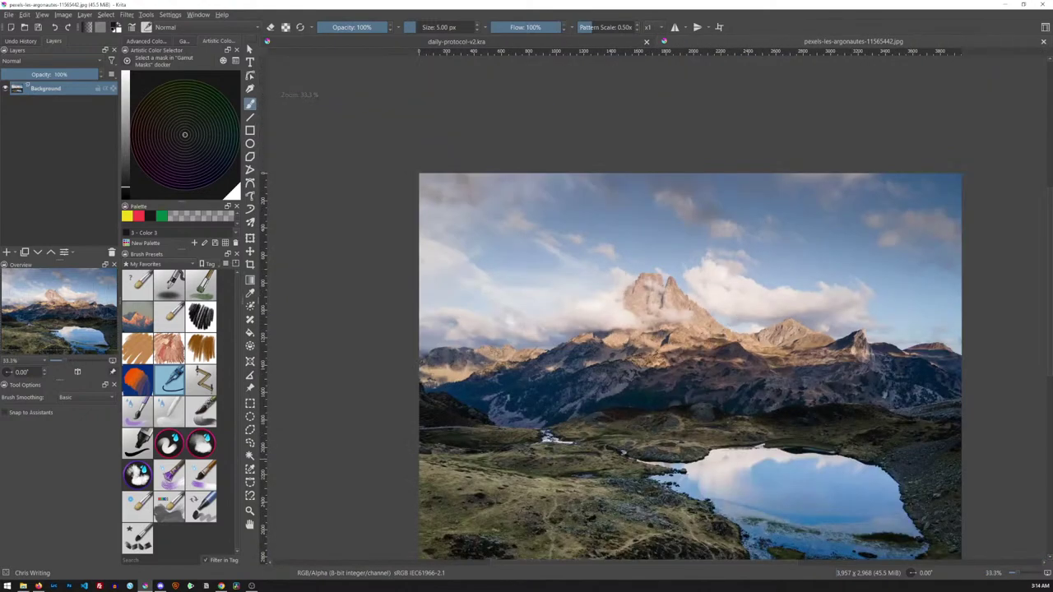
drag(736, 333, 634, 256)
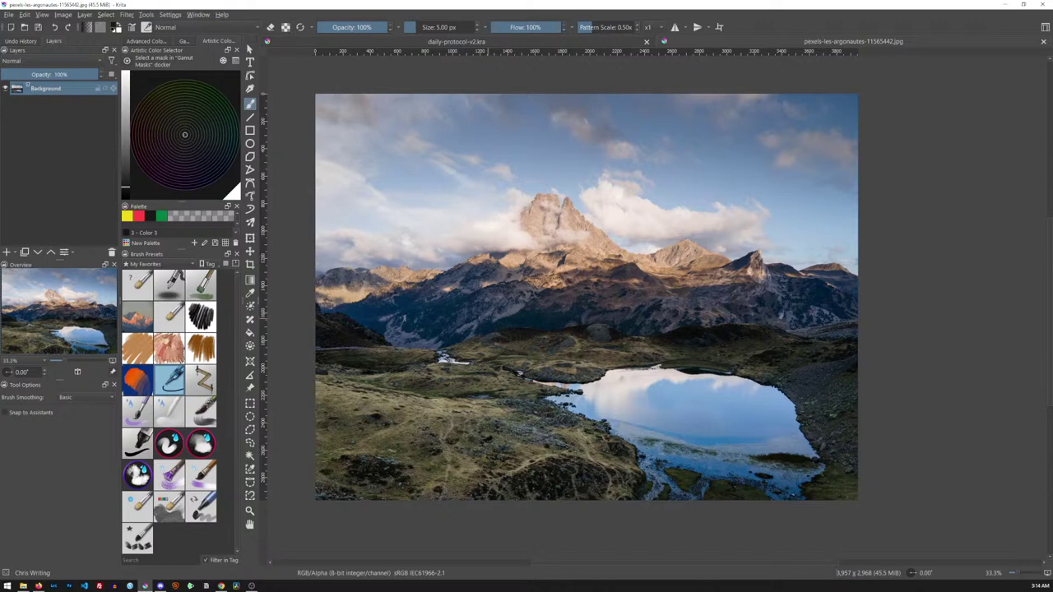
drag(243, 305, 220, 304)
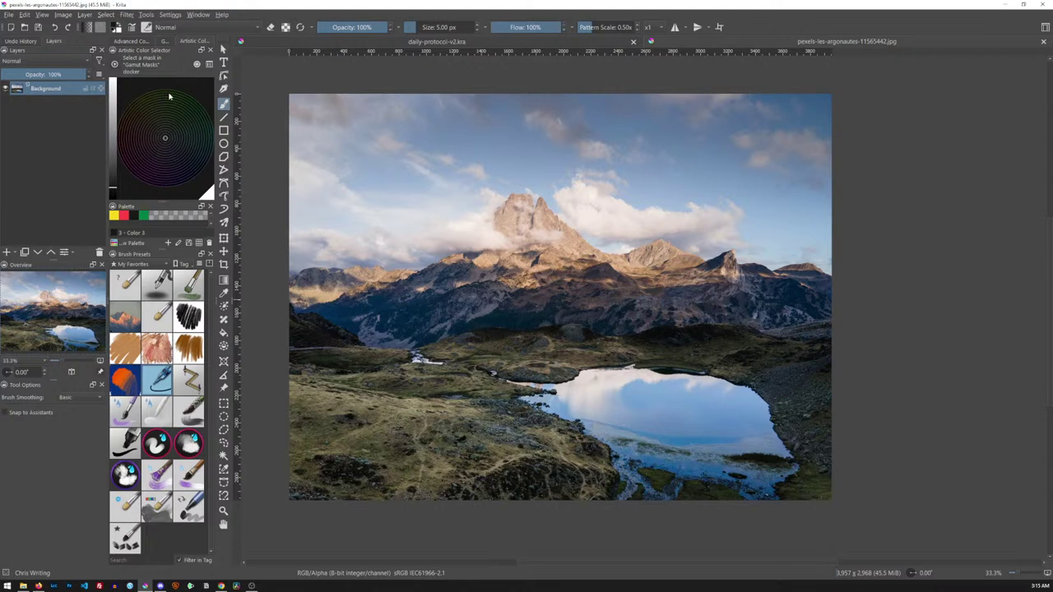
click(137, 41)
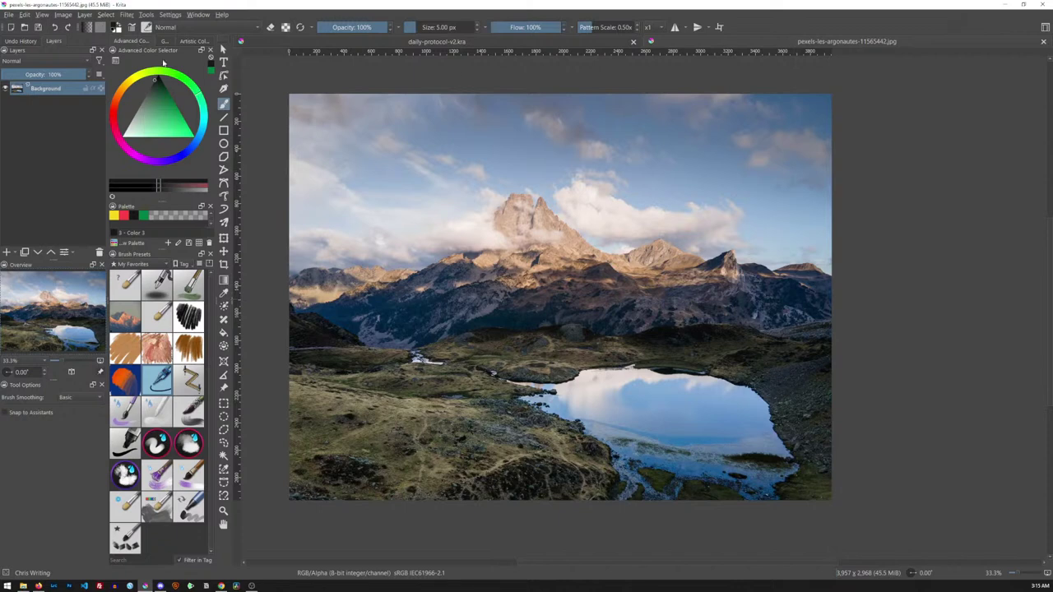
Add a new paint layer above the Background layer
click(59, 16)
click(60, 17)
key(Insert)
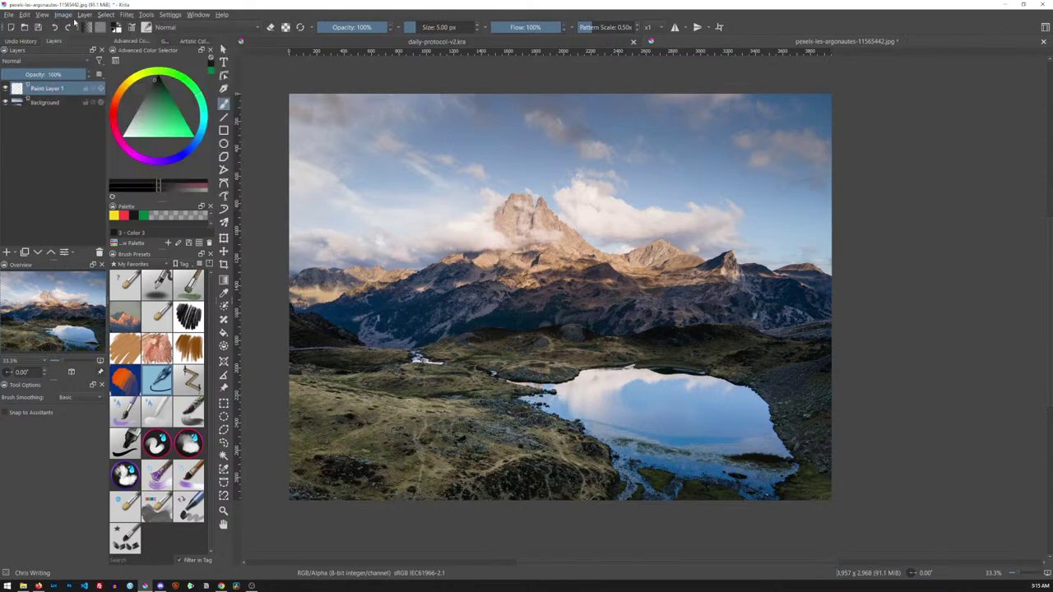
click(63, 15)
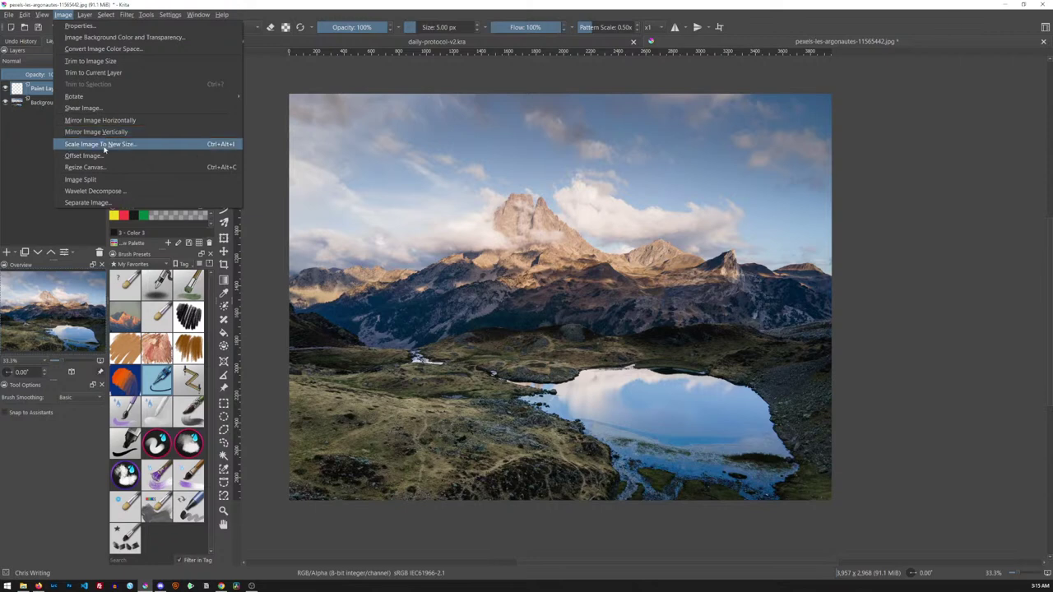
click(90, 167)
drag(499, 188, 462, 301)
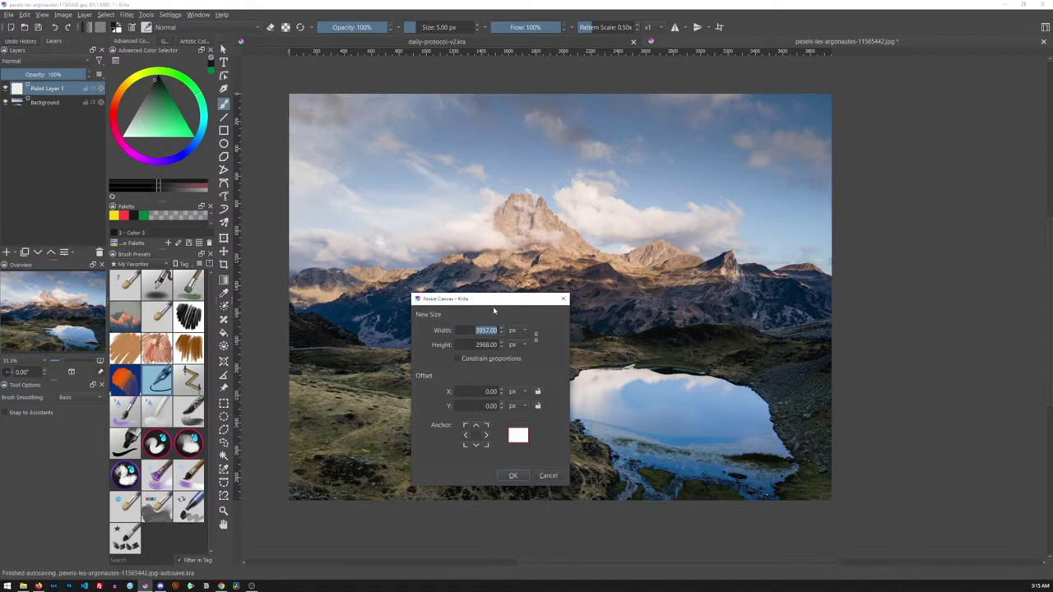
click(547, 476)
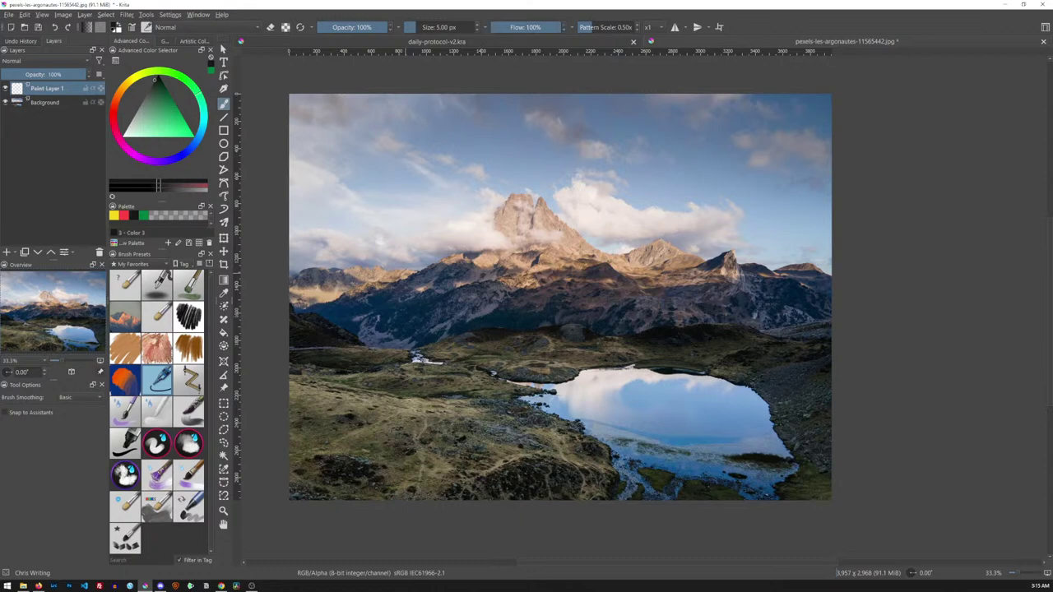
Start a crop of the image with a width of 2 px and a height of 1 px for a 2:1 ratio
click(223, 264)
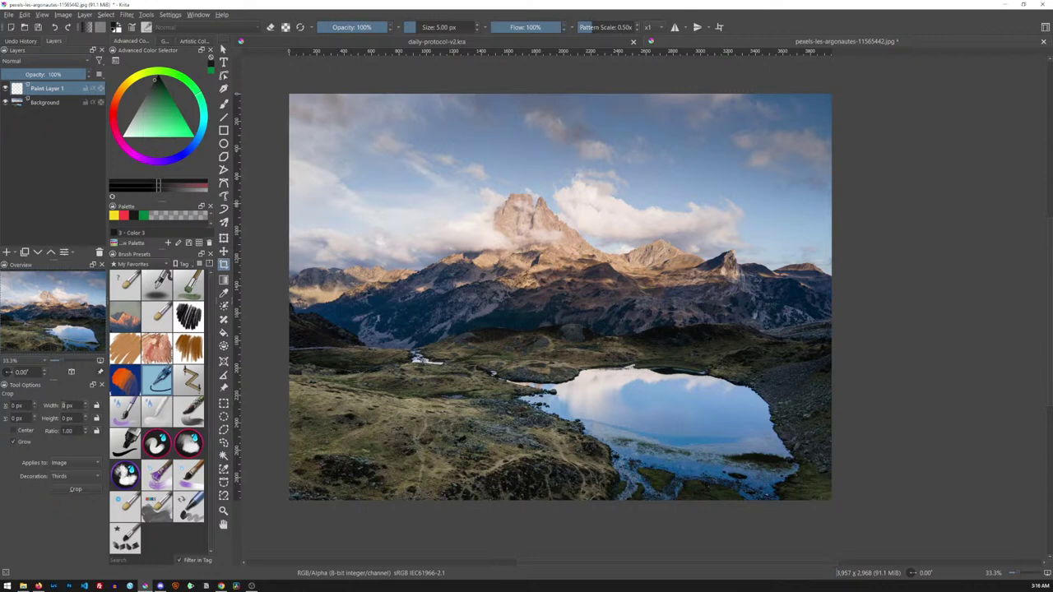
text(2)
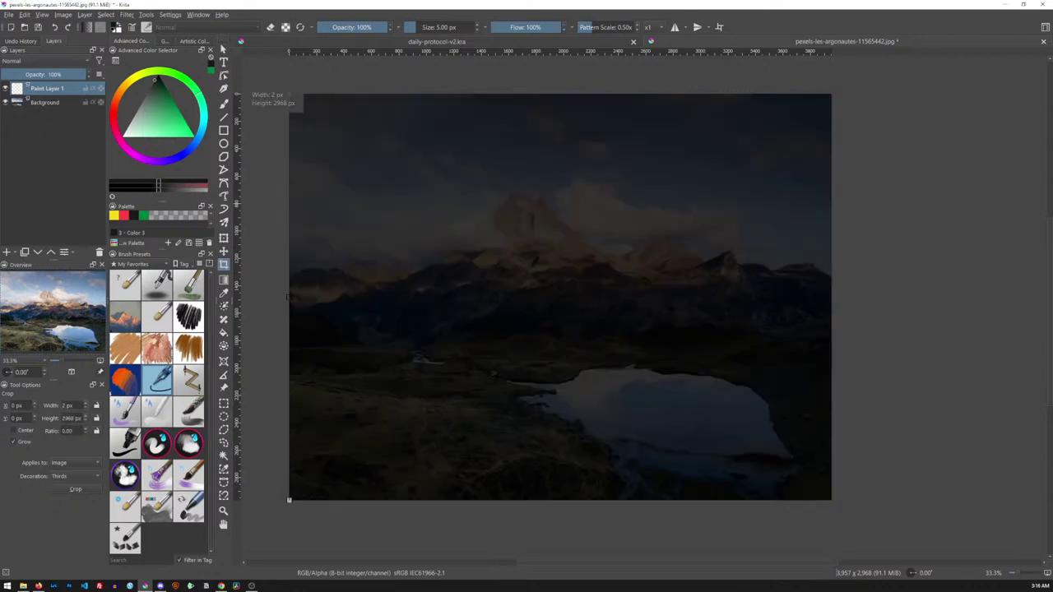
drag(75, 418, 56, 421)
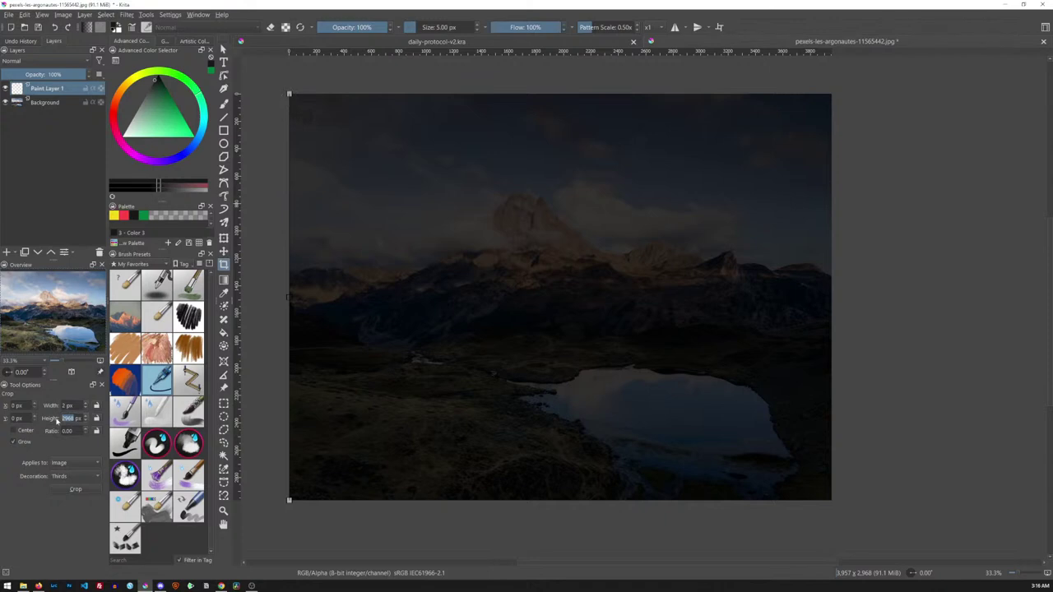
text(1)
Enlarge the crop frame over the sky and mountains to 3552 × 1776 px, align it with the photo's upper edge, and crop the image
drag(304, 108, 727, 362)
drag(599, 279, 580, 264)
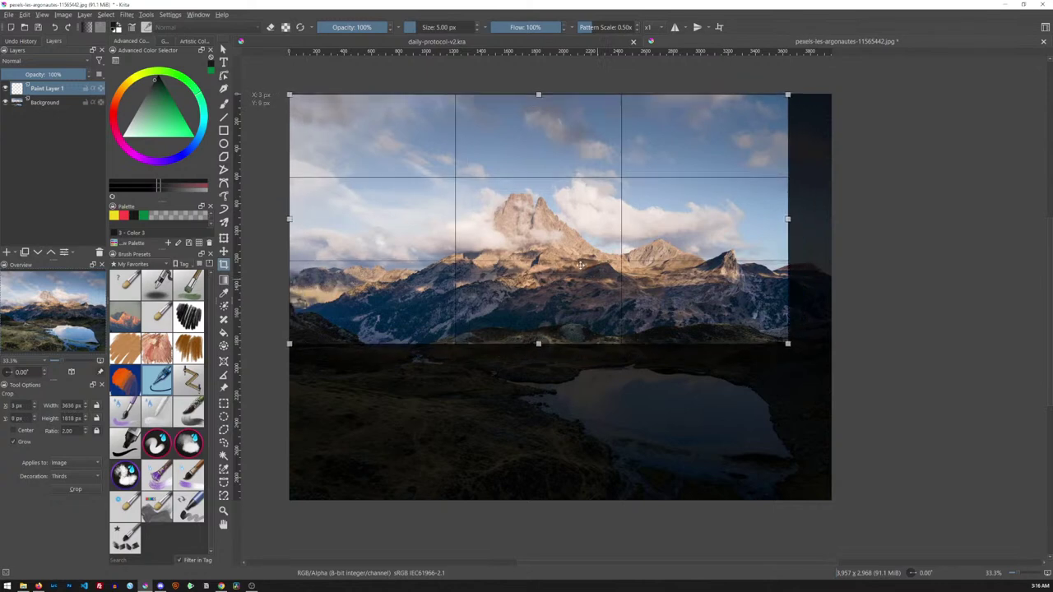
mouse_move(788, 342)
mouse_down()
mouse_move(775, 338)
mouse_move(796, 348)
mouse_move(757, 327)
mouse_move(774, 336)
mouse_up()
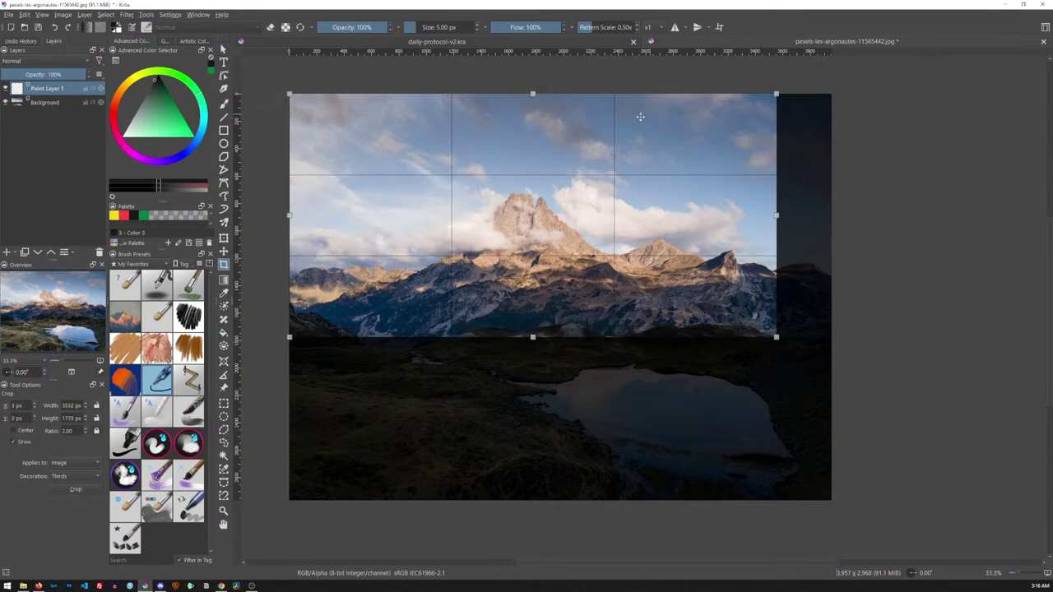
click(74, 491)
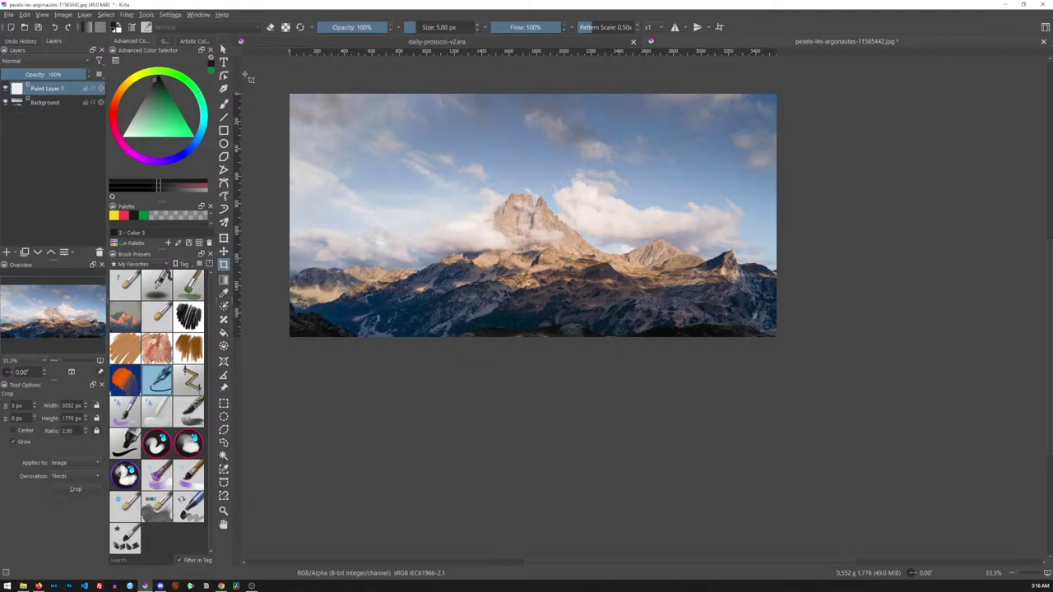
click(223, 50)
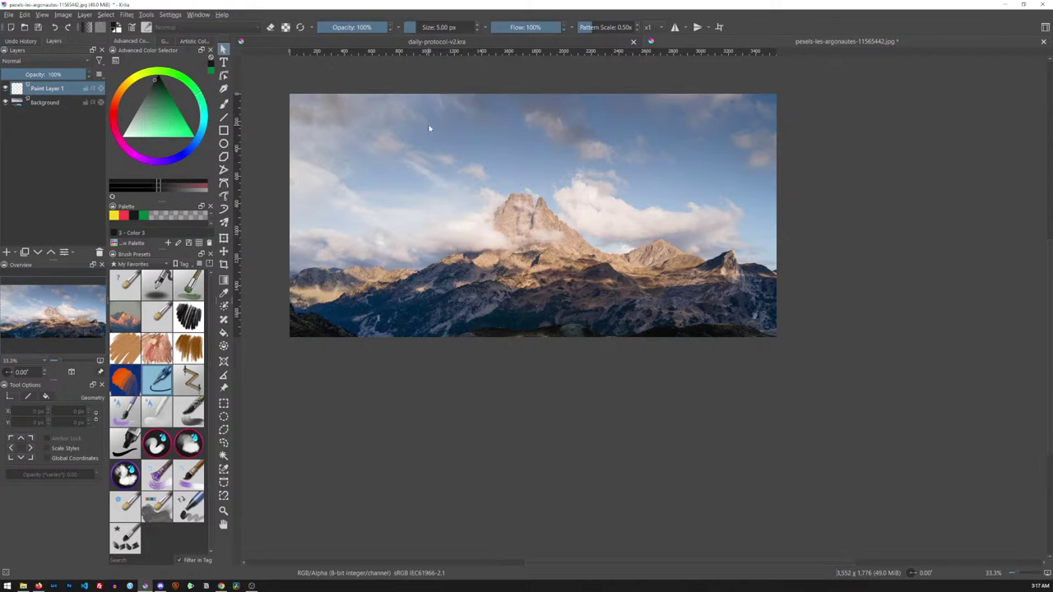
Resize the canvas to a height of 3552 px, with the existing image anchored at the top centre
click(63, 14)
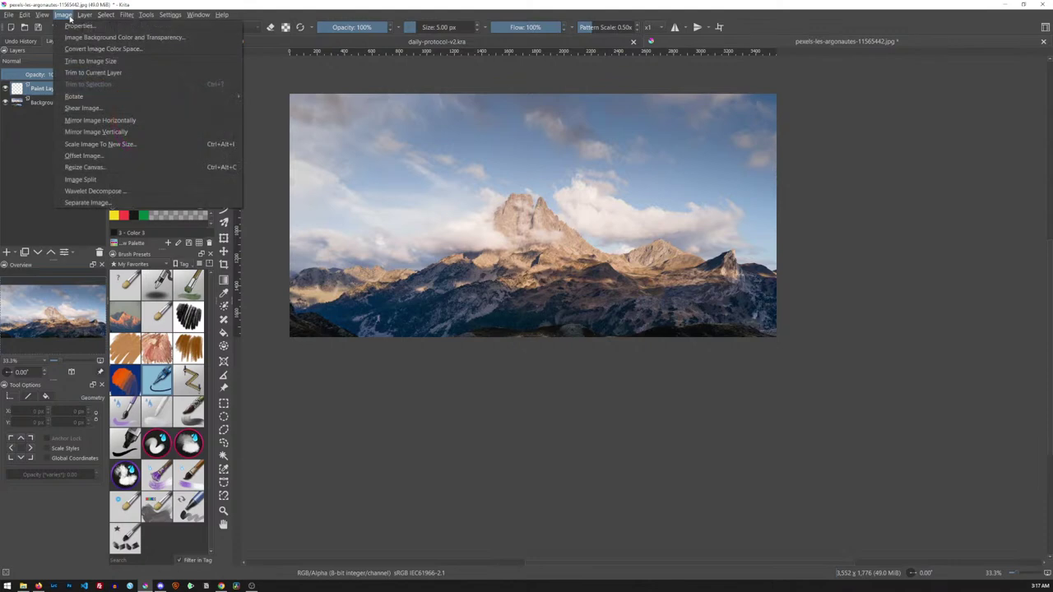
click(100, 170)
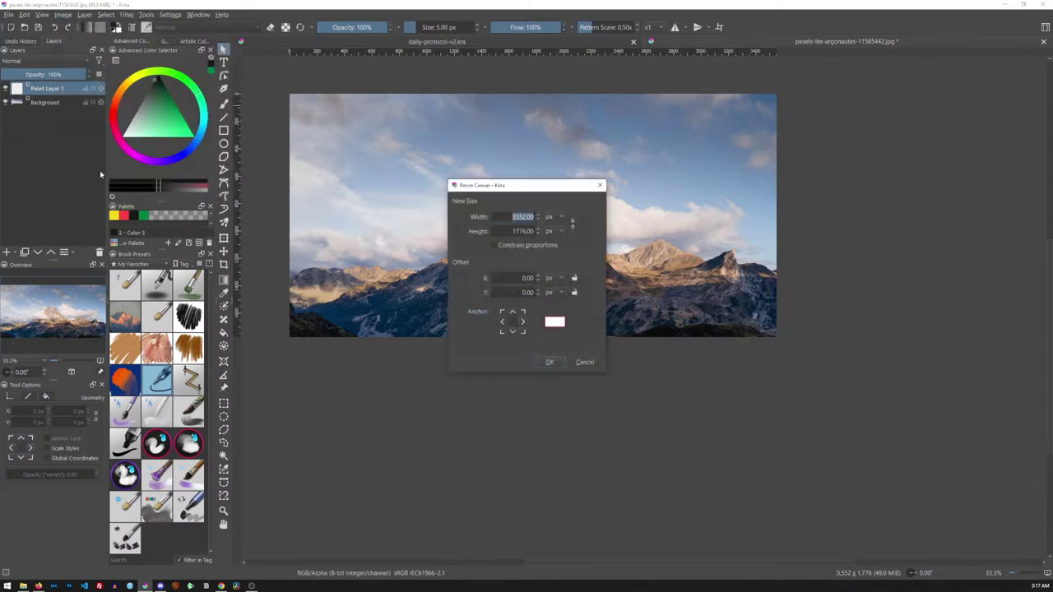
drag(512, 186, 858, 191)
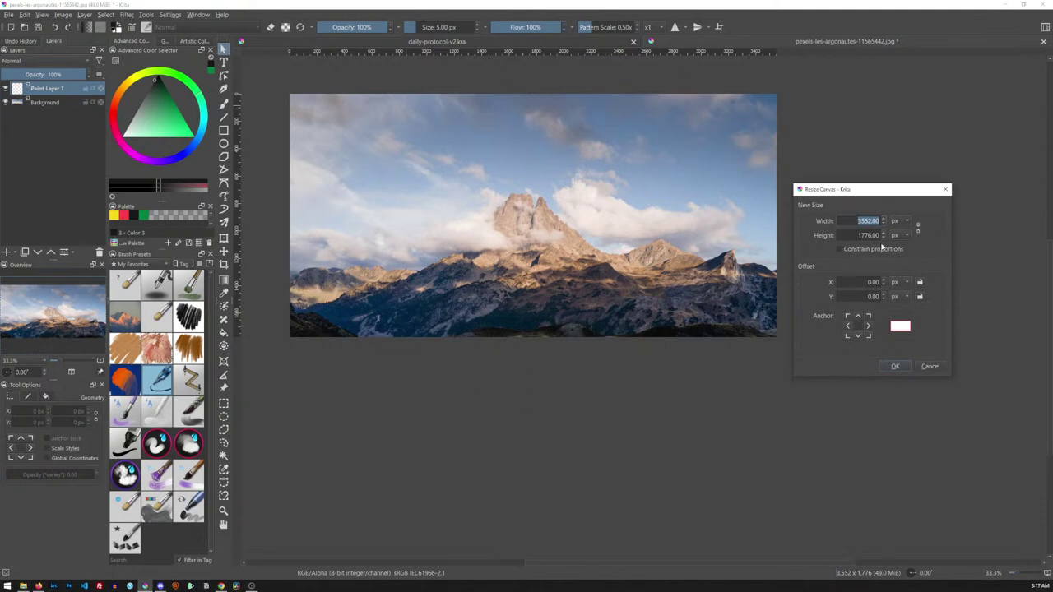
click(857, 317)
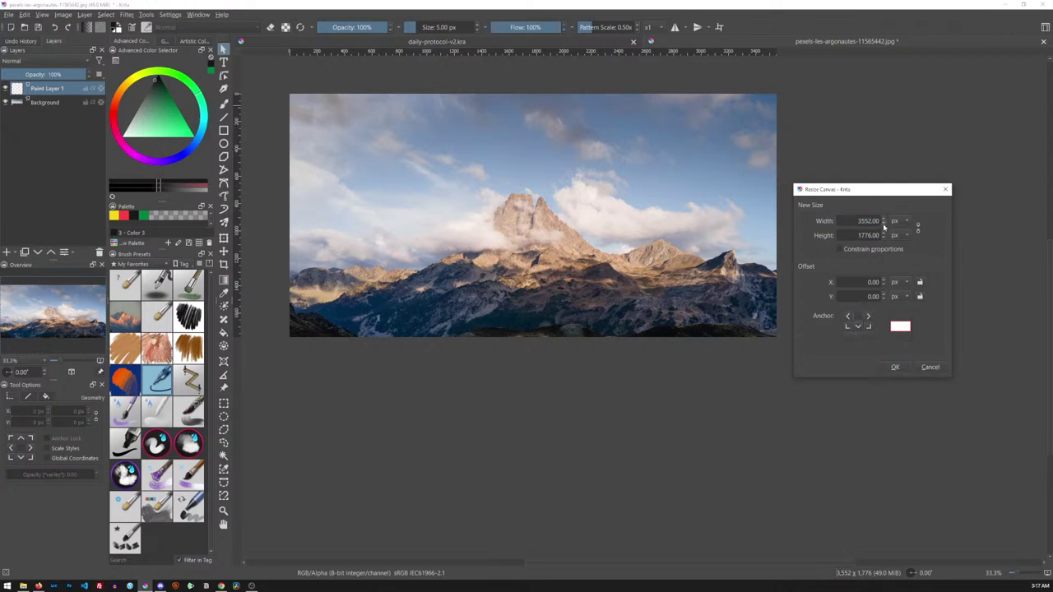
drag(881, 197, 703, 202)
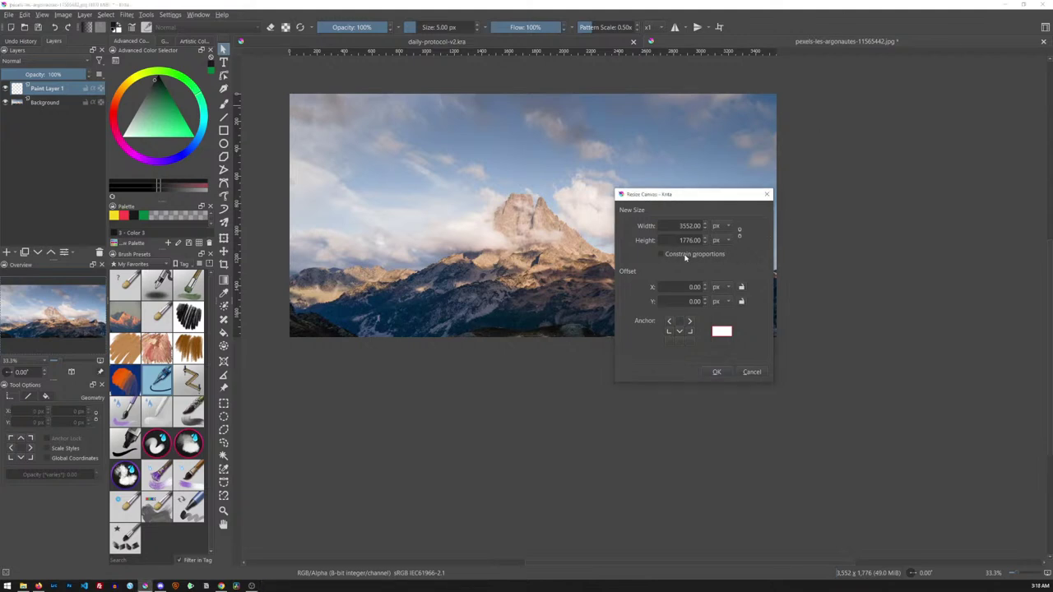
drag(679, 240, 702, 240)
text(3552)
click(716, 372)
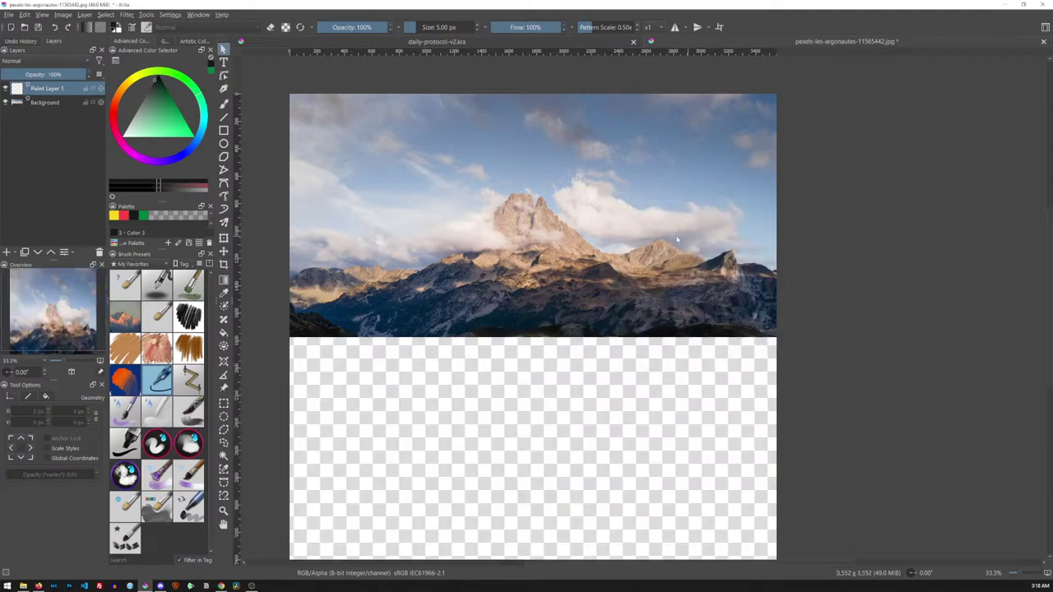
Add a paint layer directly above the Background layer and fill it with a blue sampled from the photo's sky
click(45, 102)
key(Insert)
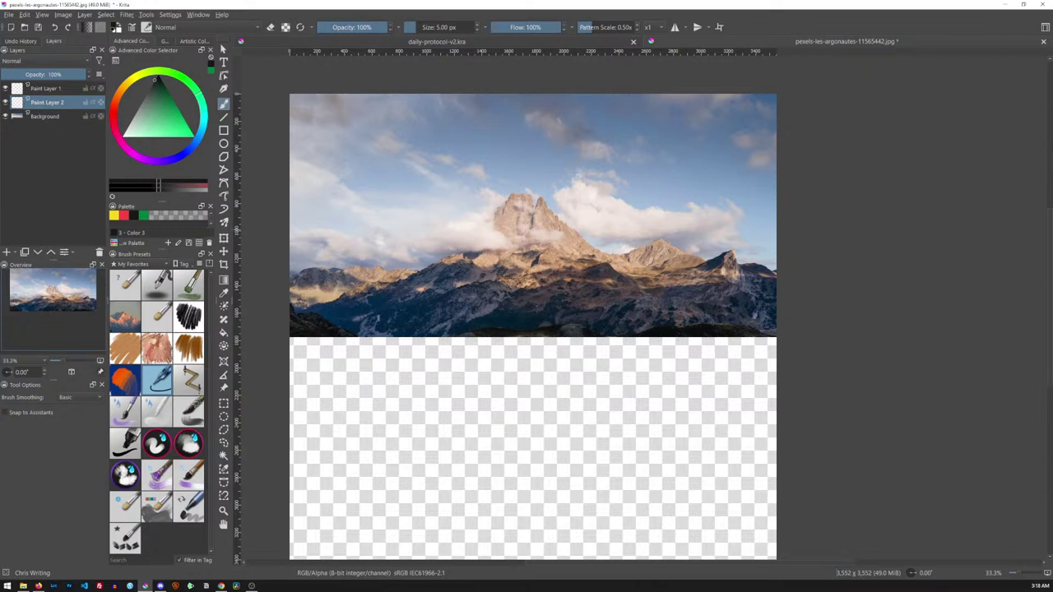
click(223, 332)
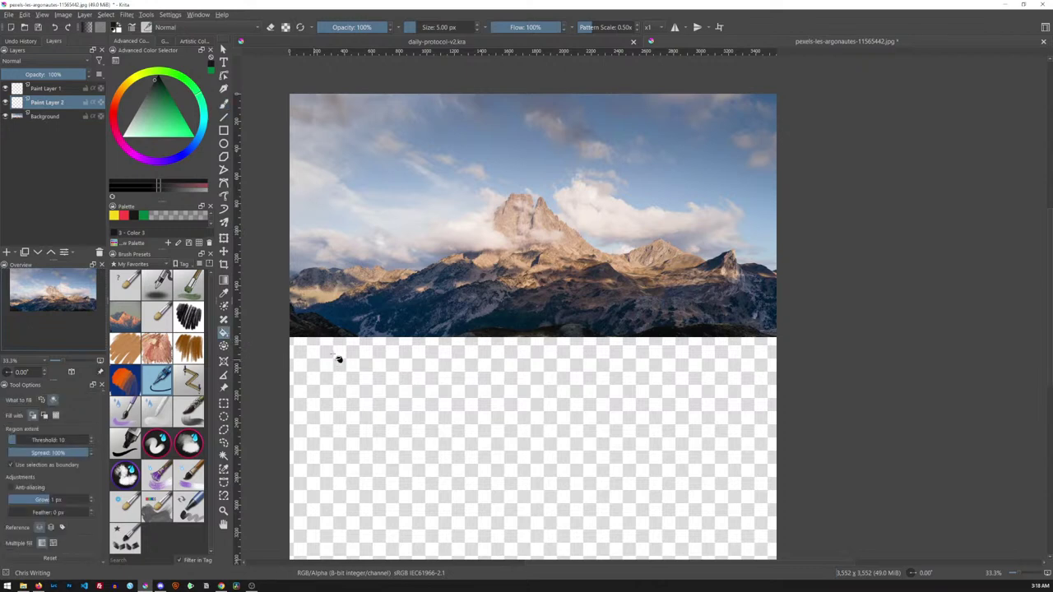
click(140, 109)
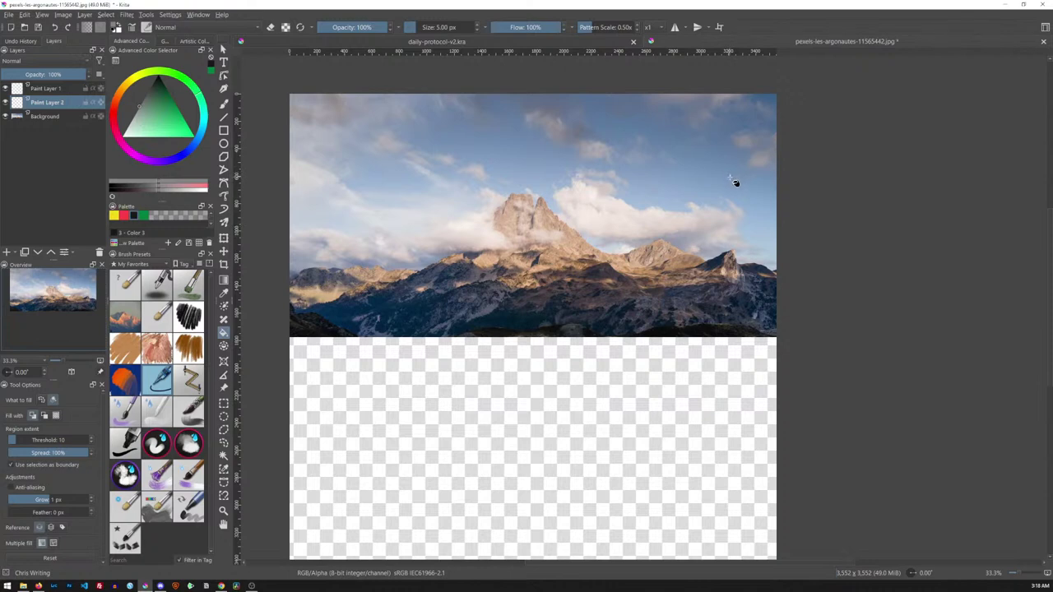
key(ctrl)
ctrl+click(594, 115)
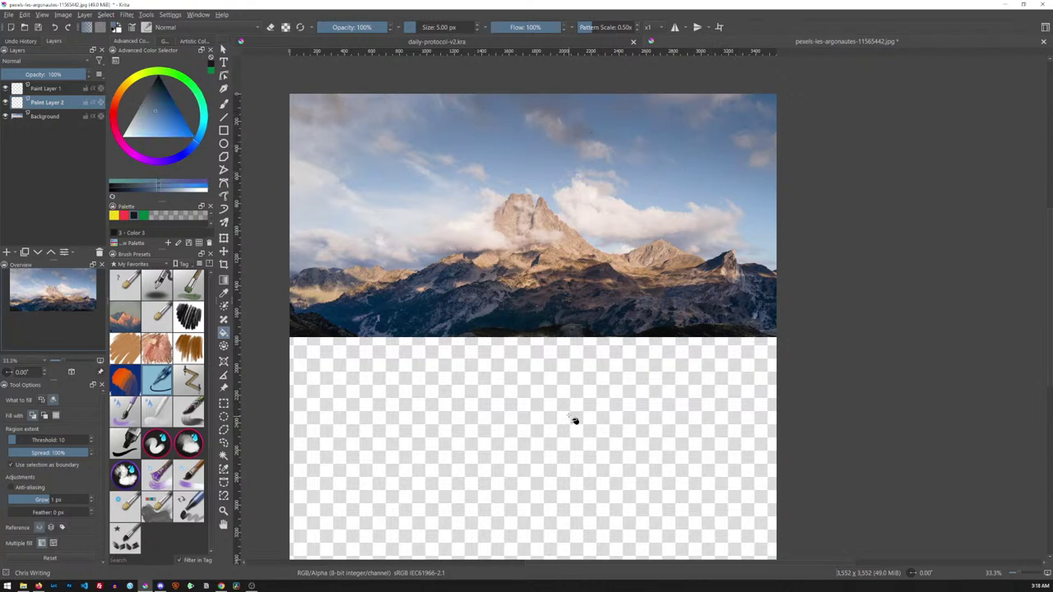
click(594, 463)
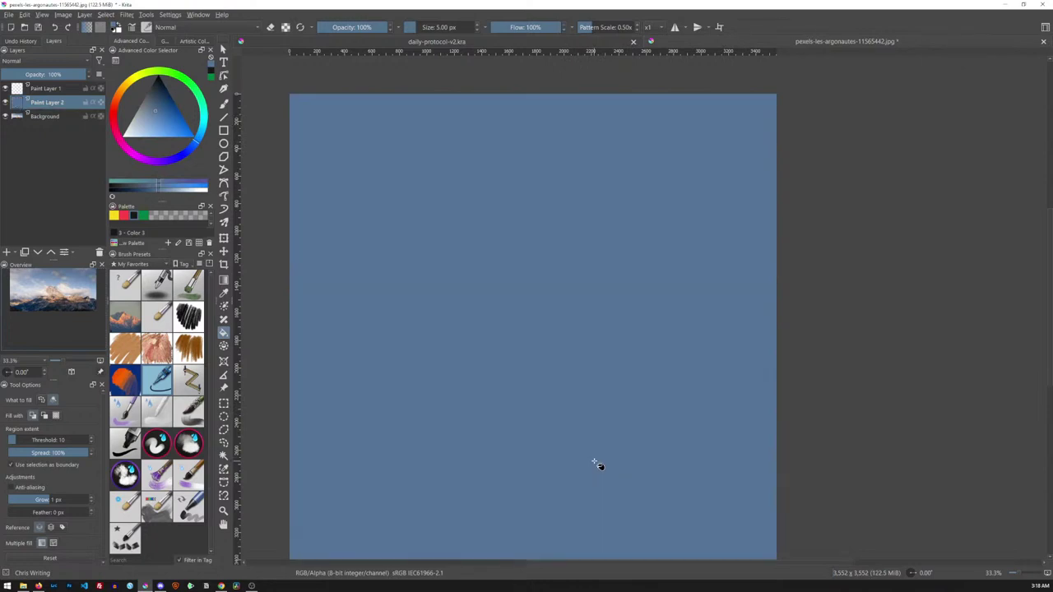
Move the Background photo layer to the top of the layer stack
click(74, 121)
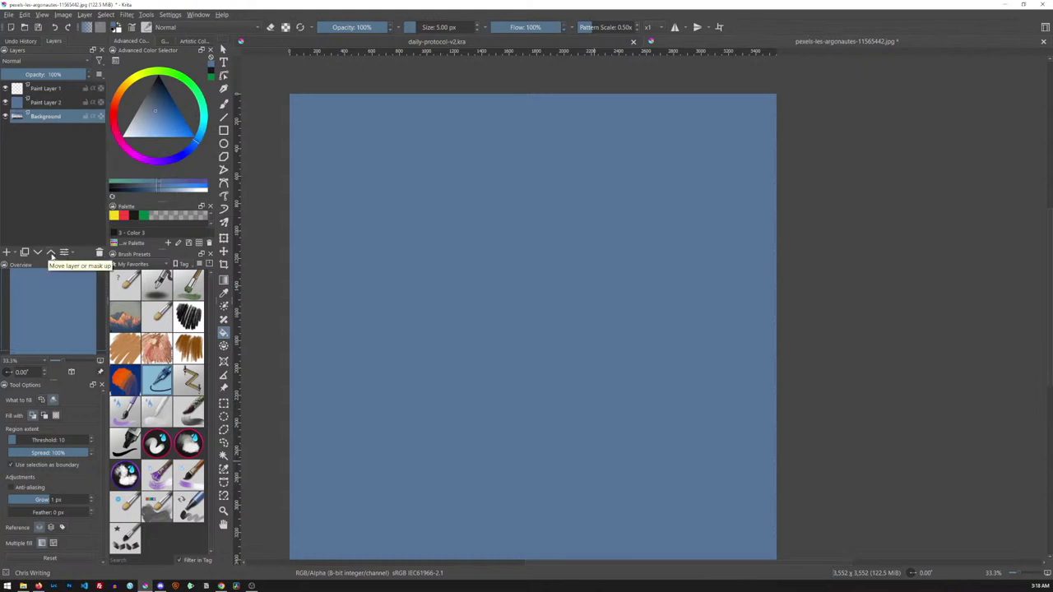
click(51, 253)
click(52, 254)
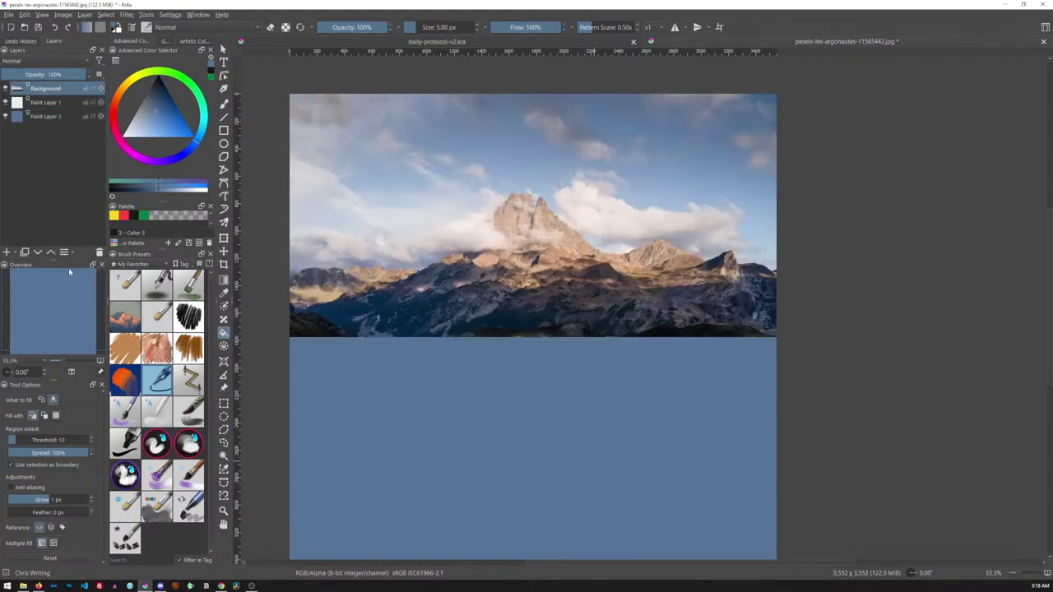
Edit the Foreground to Transparent gradient for the Gradient tool, setting its first stop to the custom sky blue #3f628a sampled from the photo
drag(622, 386, 630, 365)
click(224, 280)
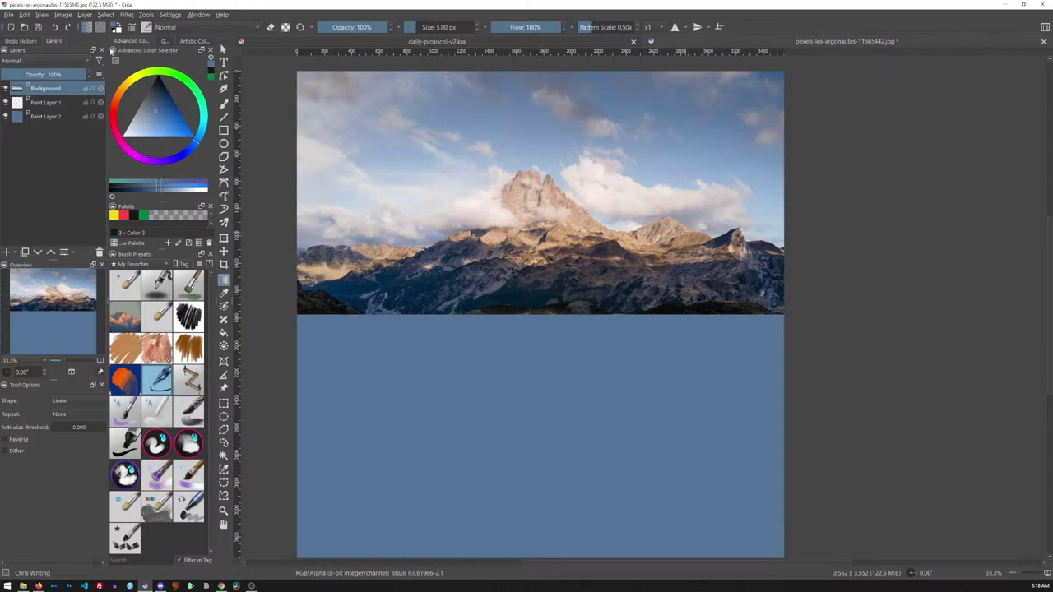
click(87, 27)
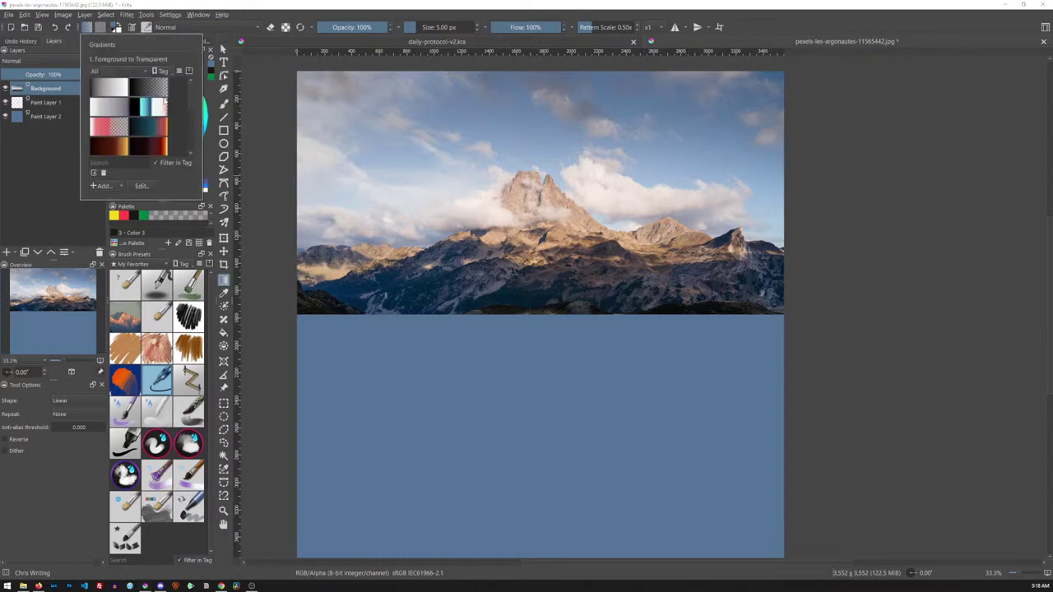
click(145, 187)
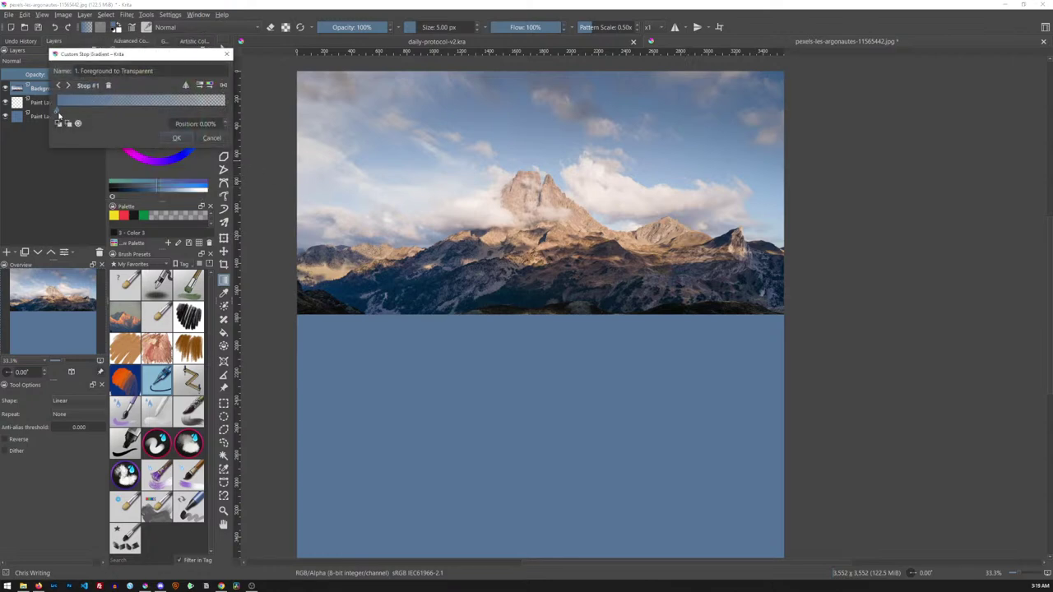
click(700, 107)
drag(159, 54, 535, 238)
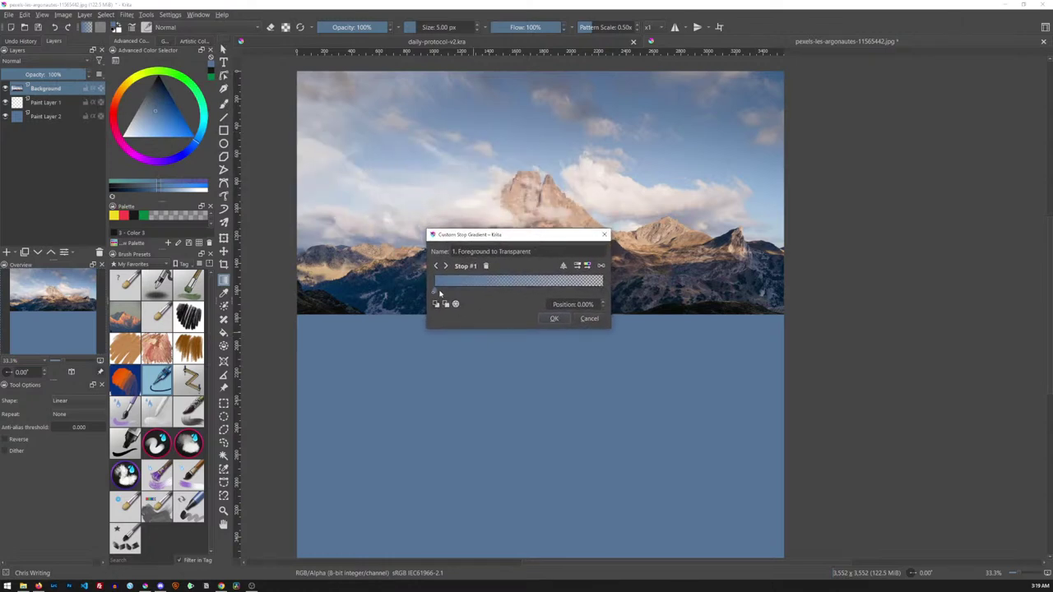
drag(436, 291, 435, 292)
double_click(436, 292)
drag(533, 177, 434, 247)
click(460, 391)
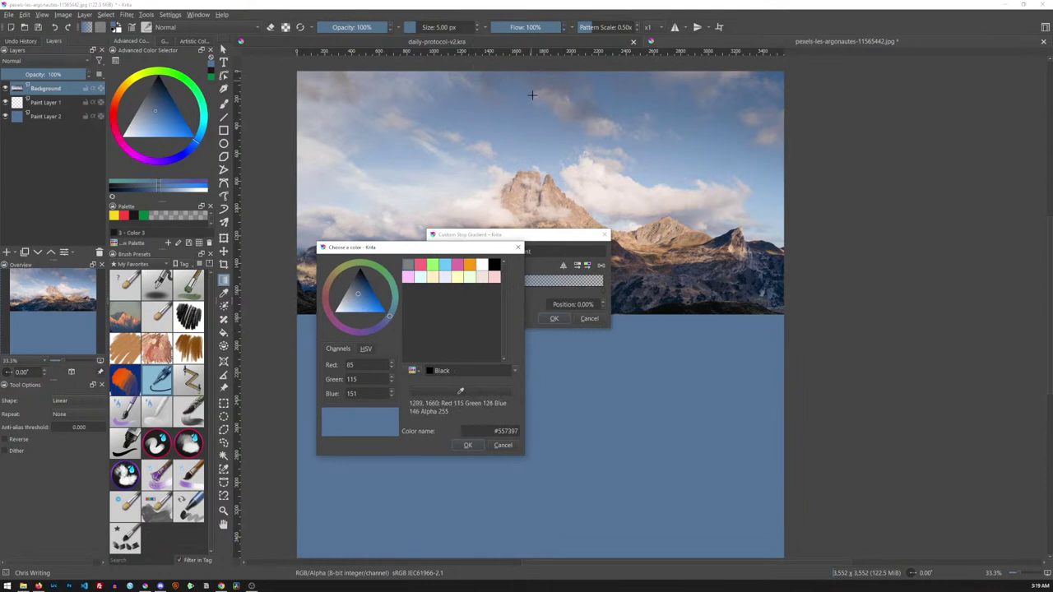
click(773, 75)
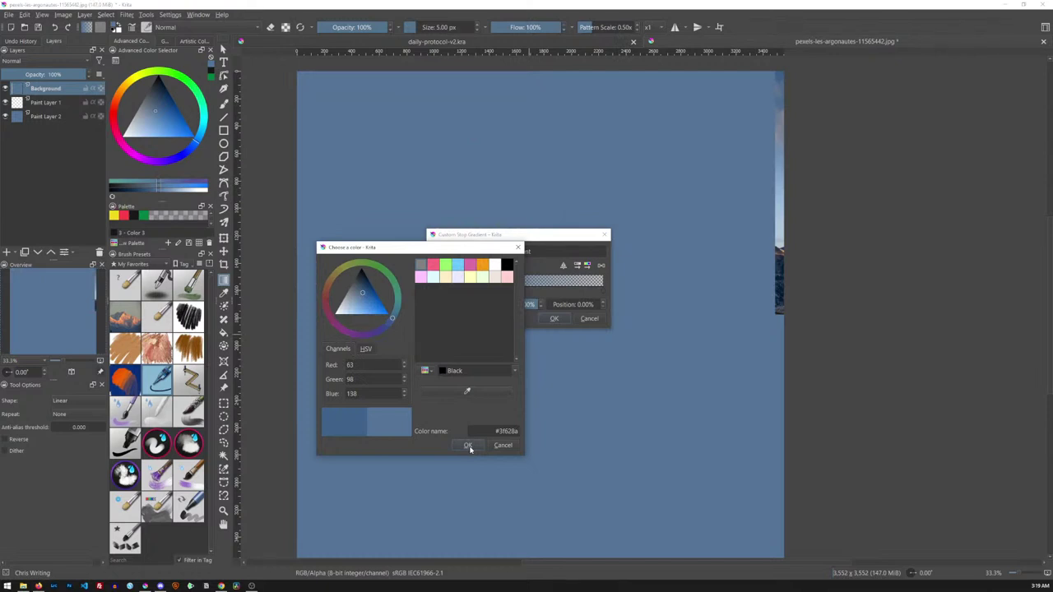
click(468, 446)
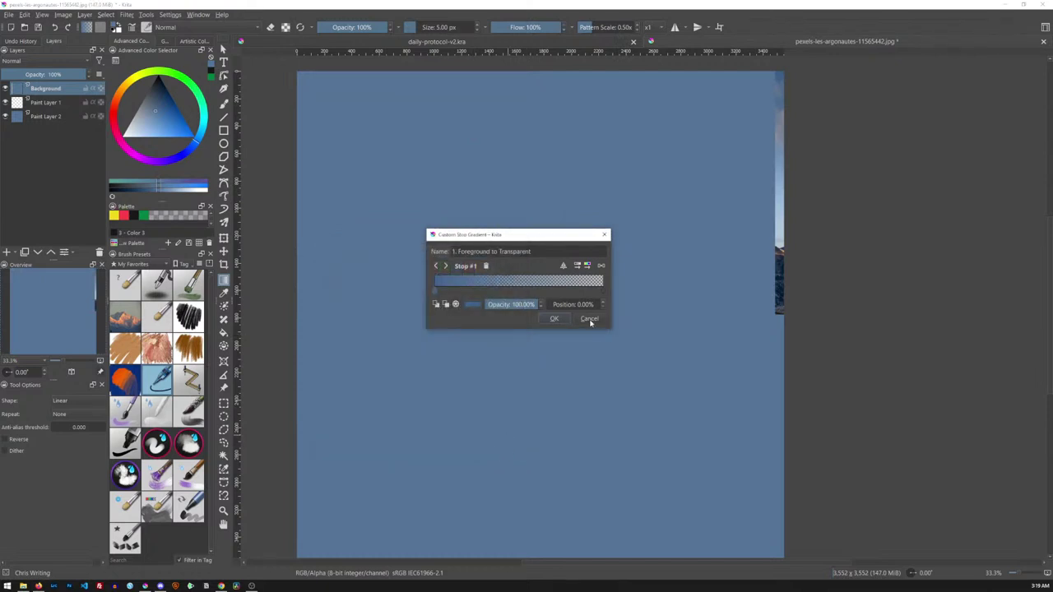
On Paint Layer 2, edit the Foreground to Background gradient, setting its first stop to #3c6289 sampled from the photo's upper right sky
click(589, 319)
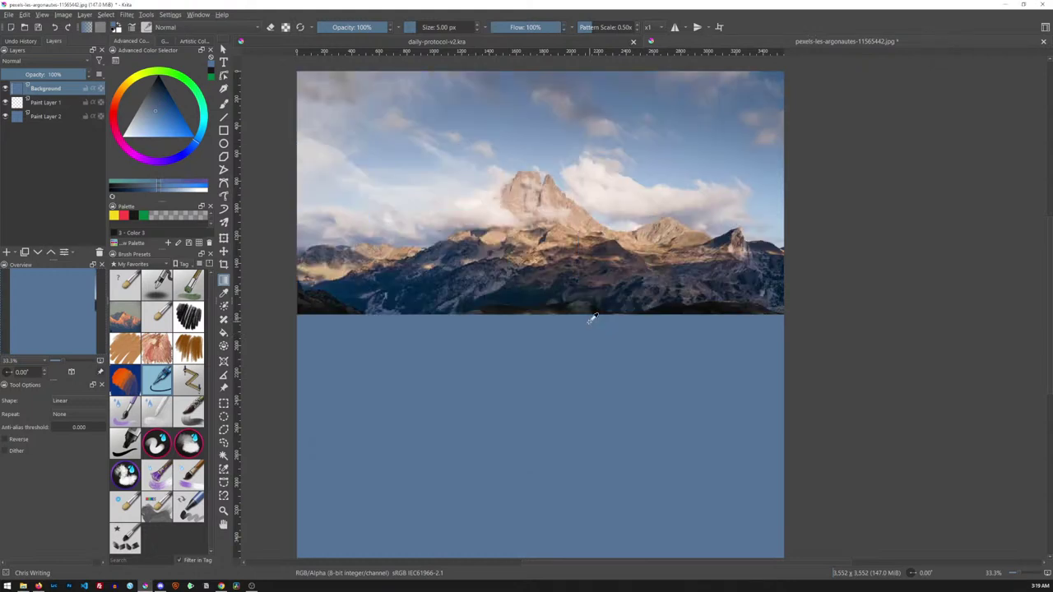
click(57, 116)
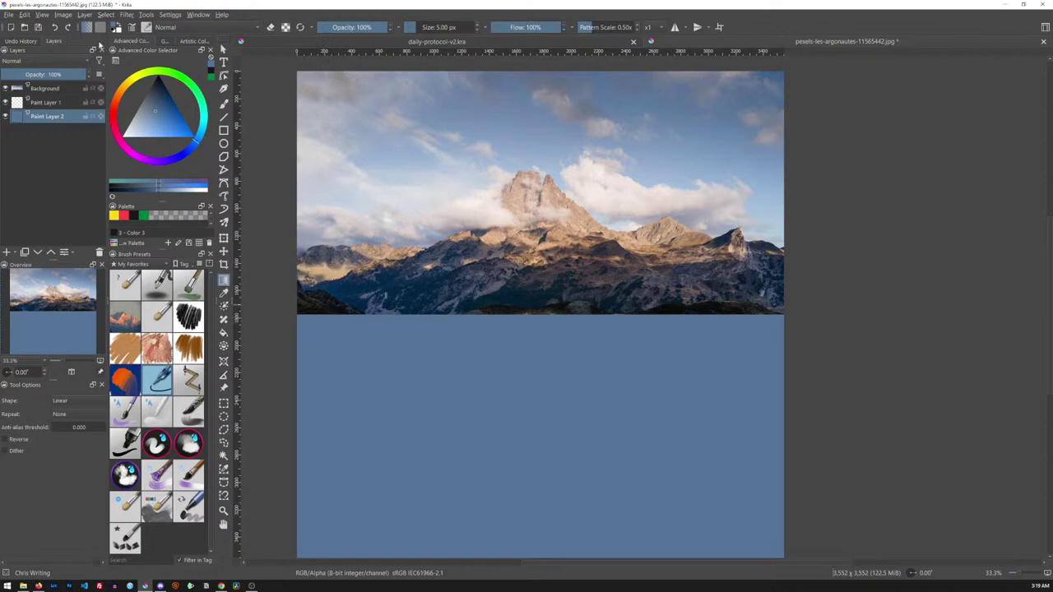
click(88, 28)
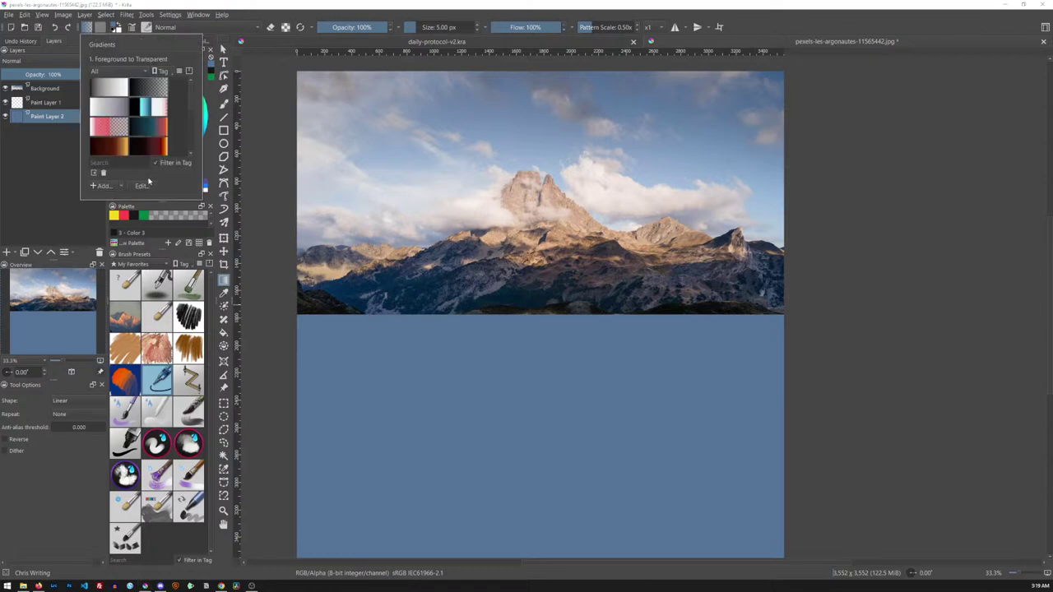
click(114, 88)
click(142, 186)
drag(190, 47, 636, 332)
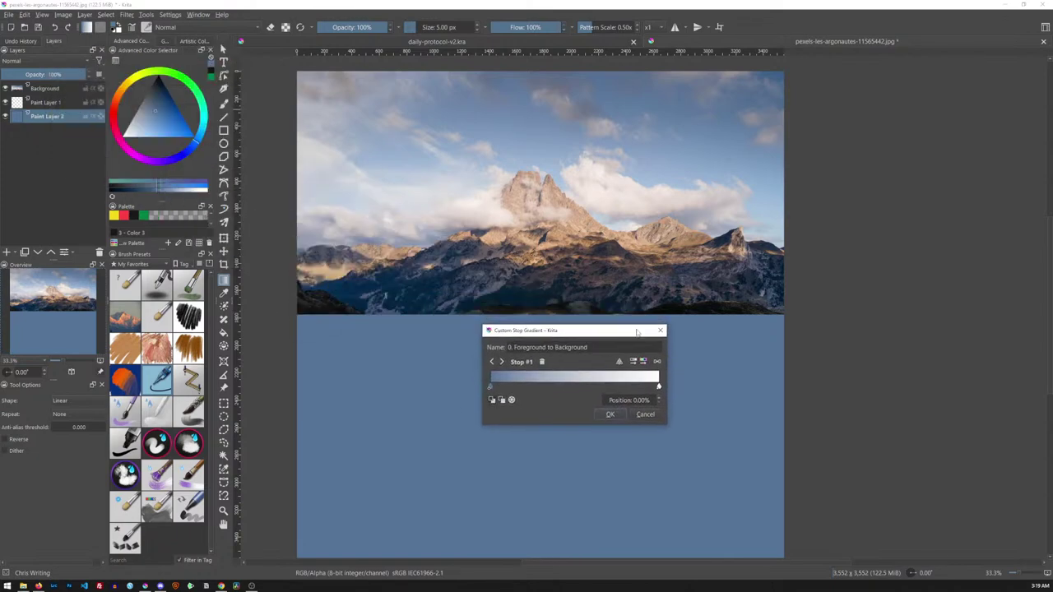
double_click(491, 387)
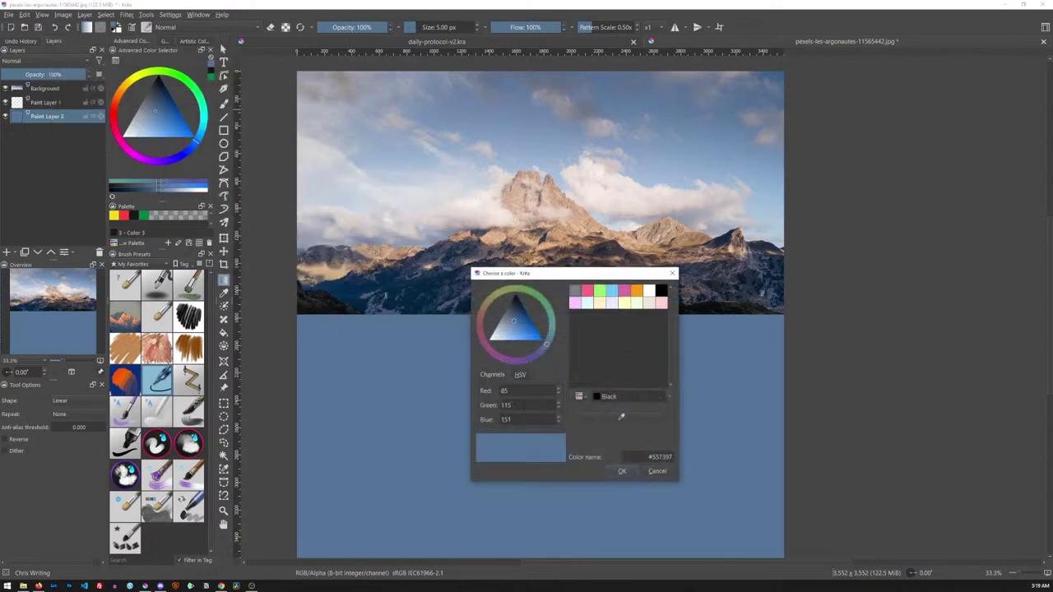
click(620, 416)
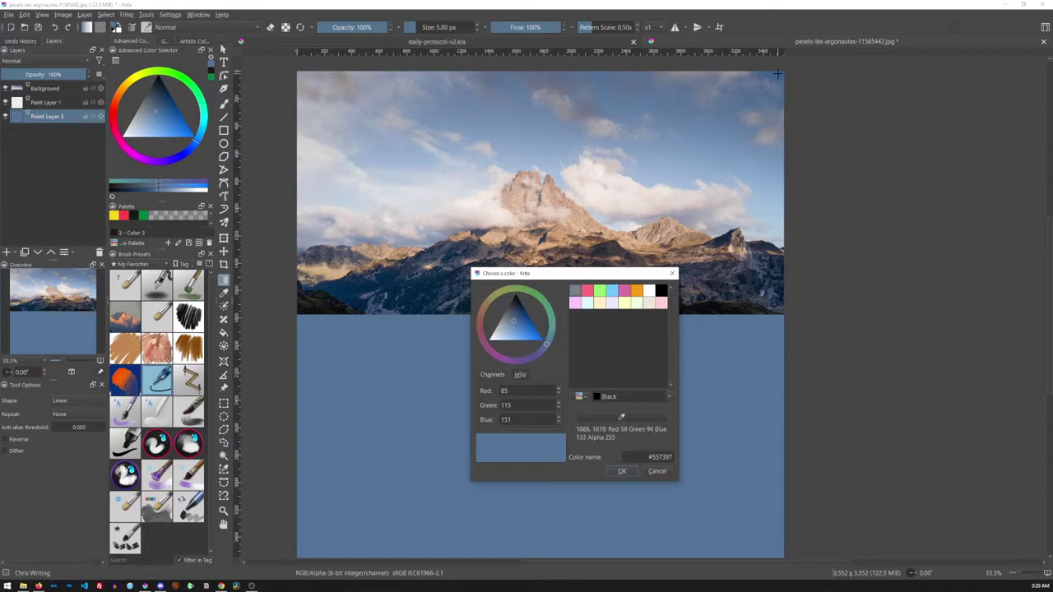
click(778, 75)
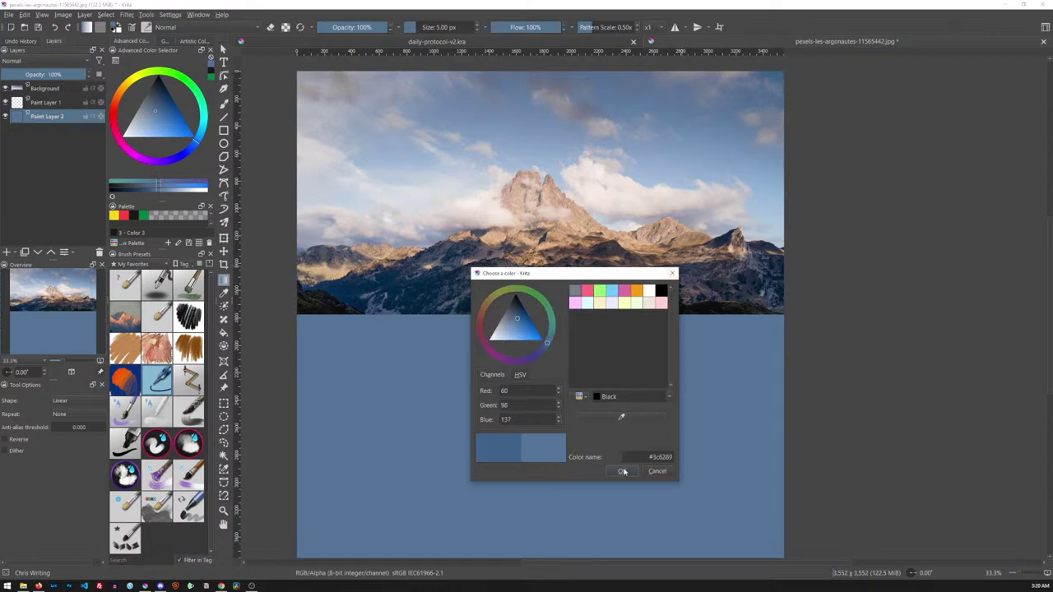
click(622, 471)
Set the gradient's second stop to the pale blue #adc6da sampled from the sky just above the right-hand ridge, and accept the gradient
click(658, 386)
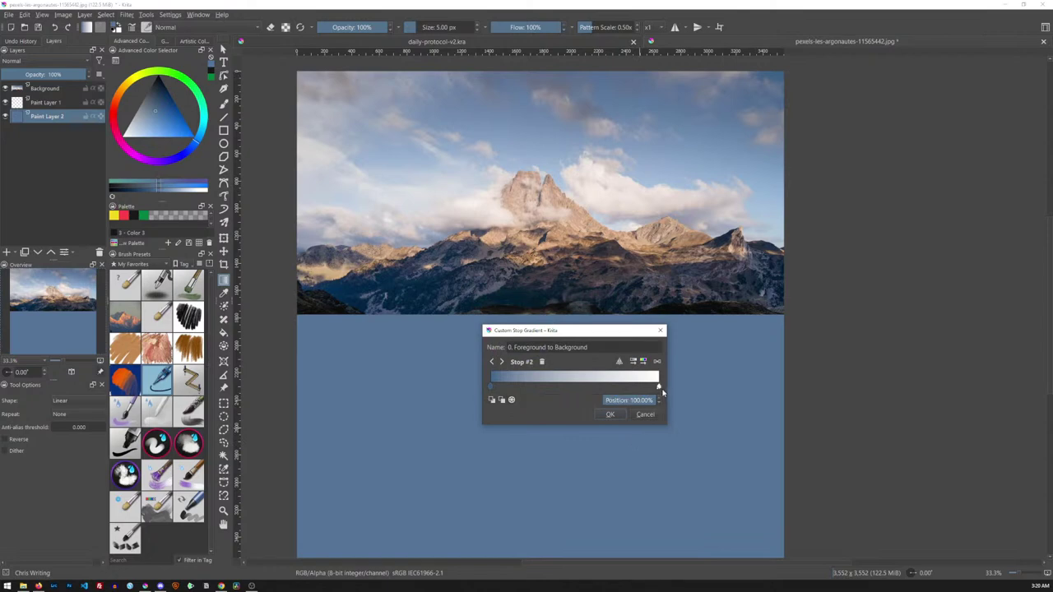
double_click(658, 387)
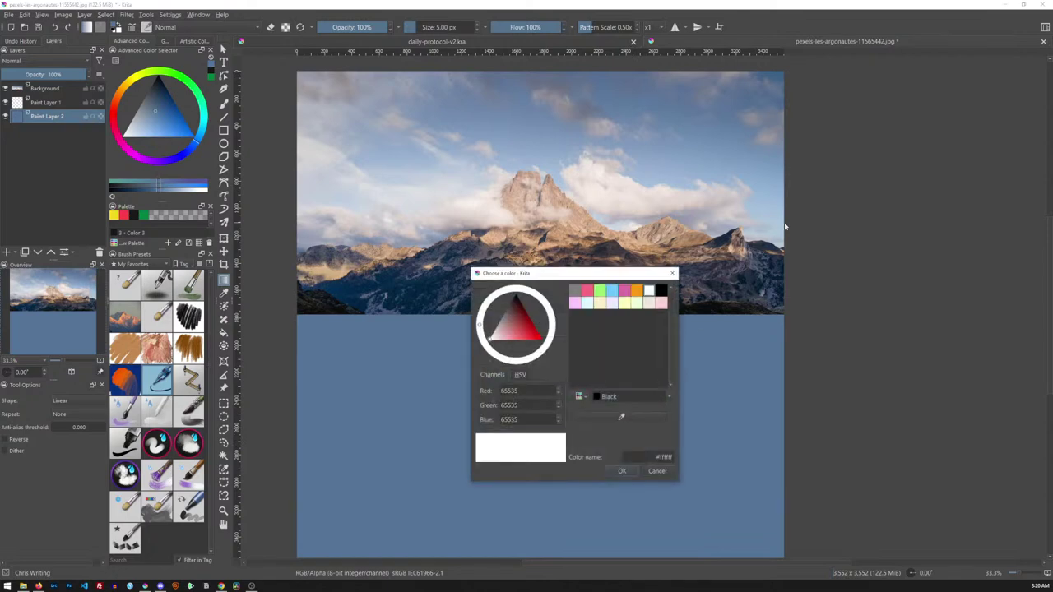
click(620, 416)
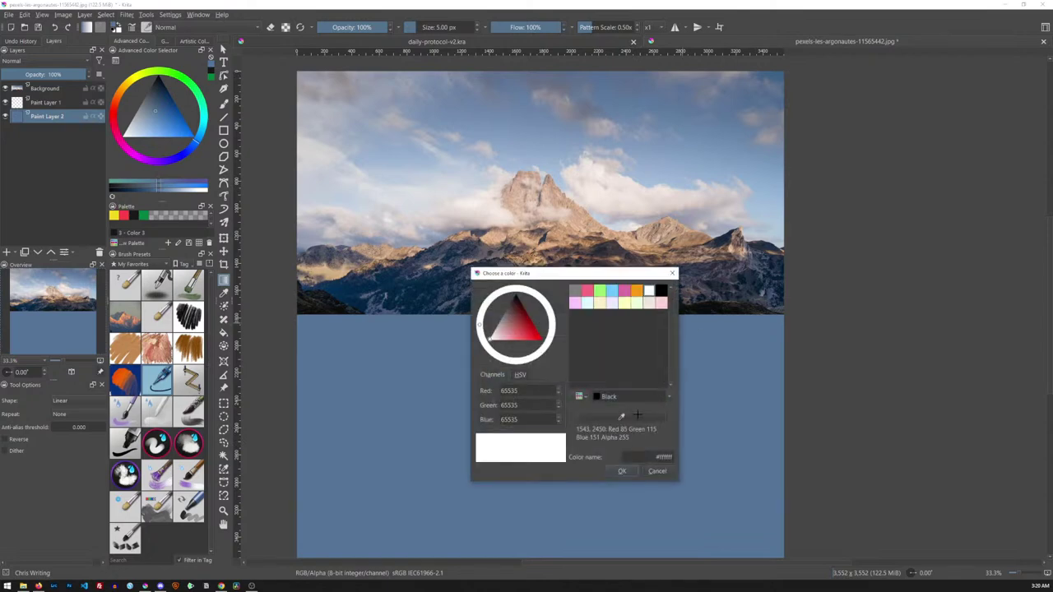
click(781, 237)
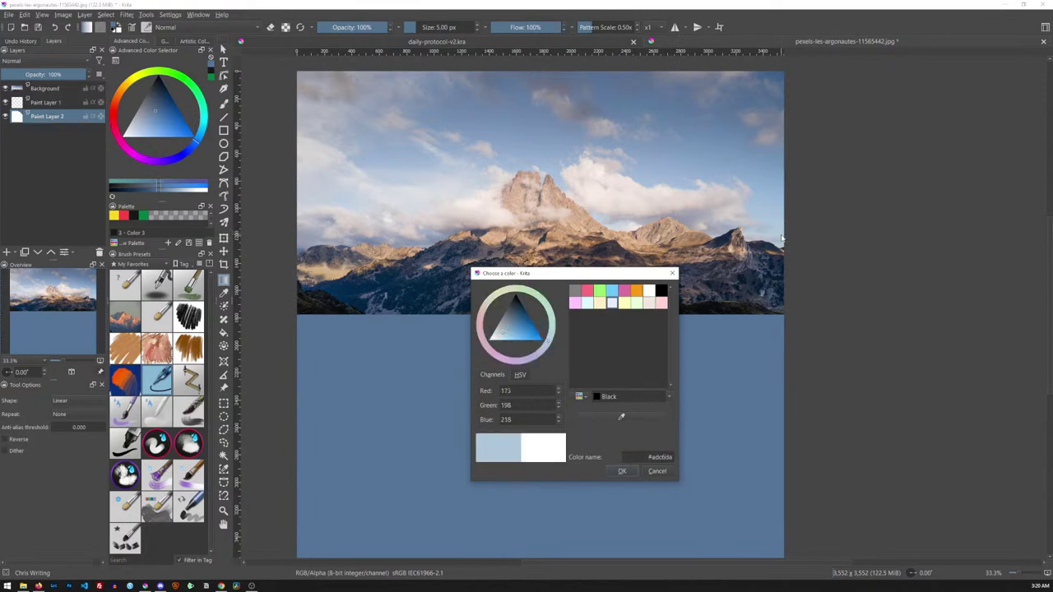
click(624, 472)
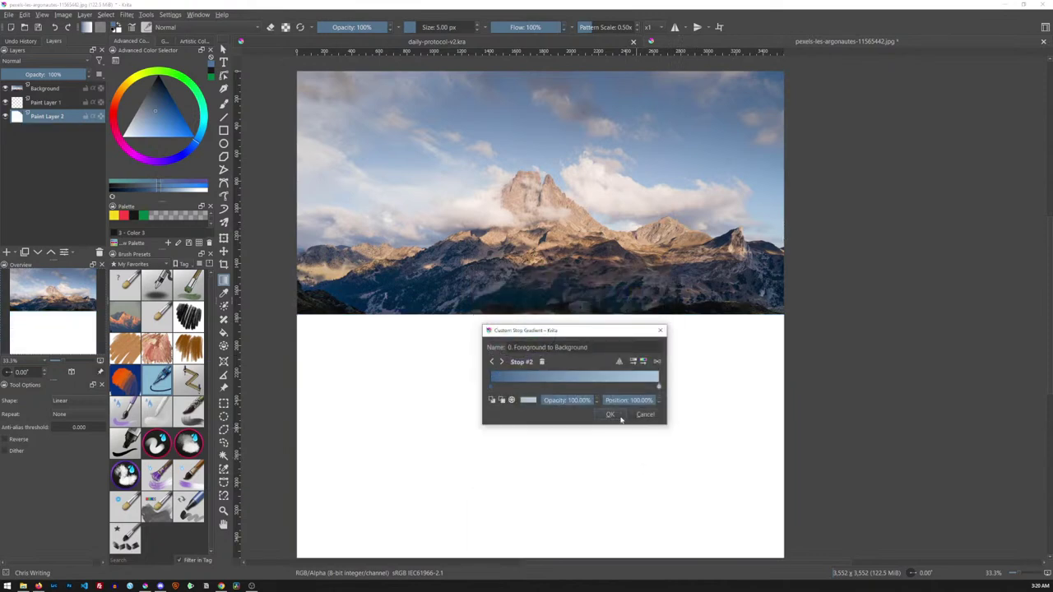
click(621, 417)
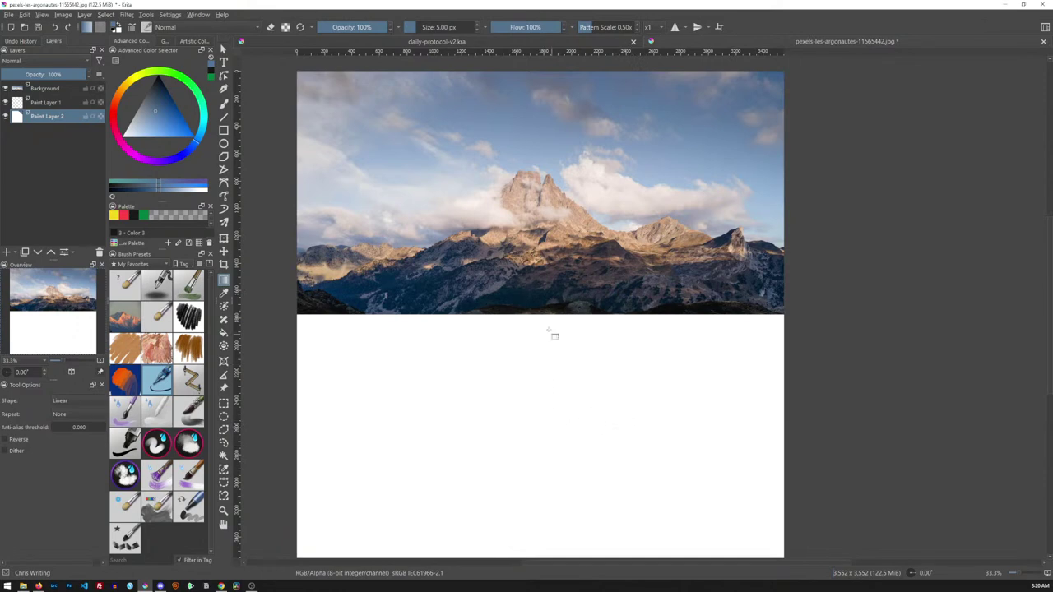
Apply the linear gradient vertically on Paint Layer 2, from the photo's lower edge down to the canvas's bottom edge
drag(540, 315, 541, 560)
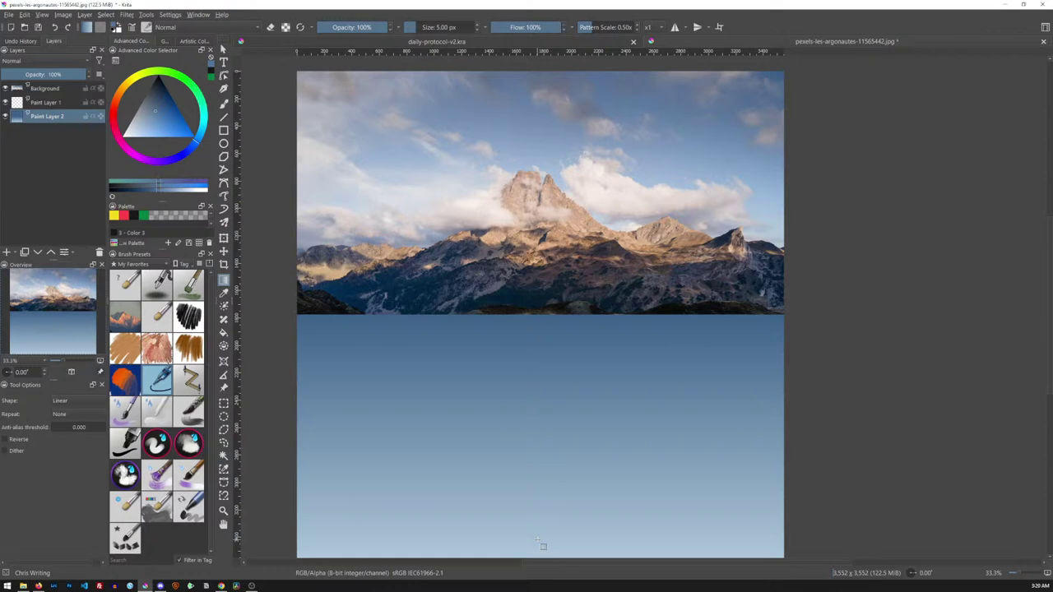
mouse_move(609, 401)
mouse_down()
mouse_move(620, 388)
mouse_move(625, 398)
mouse_up()
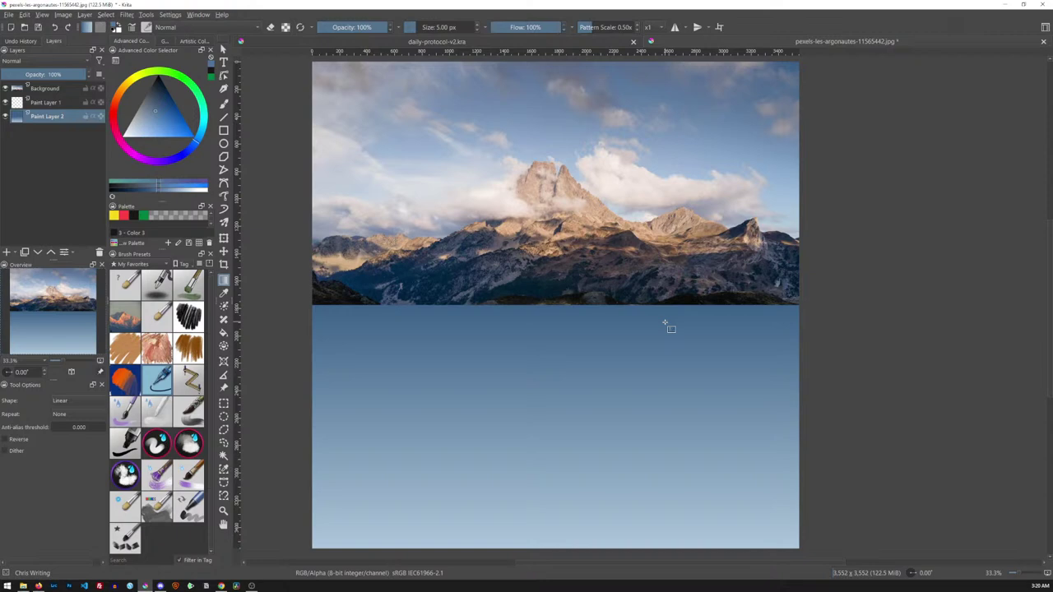
key(Insert)
key(ctrl+z)
On Paint Layer 1, paint a rough mountain ridge across the lower gradient with the painting brush at 124.49 px, in tan sampled from the peak
click(60, 104)
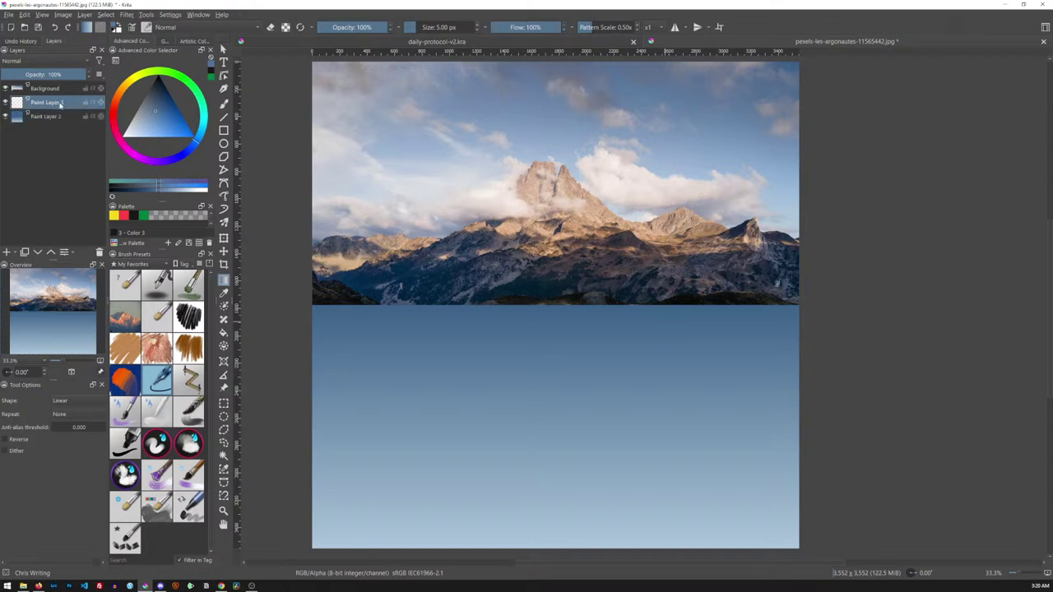
key(b)
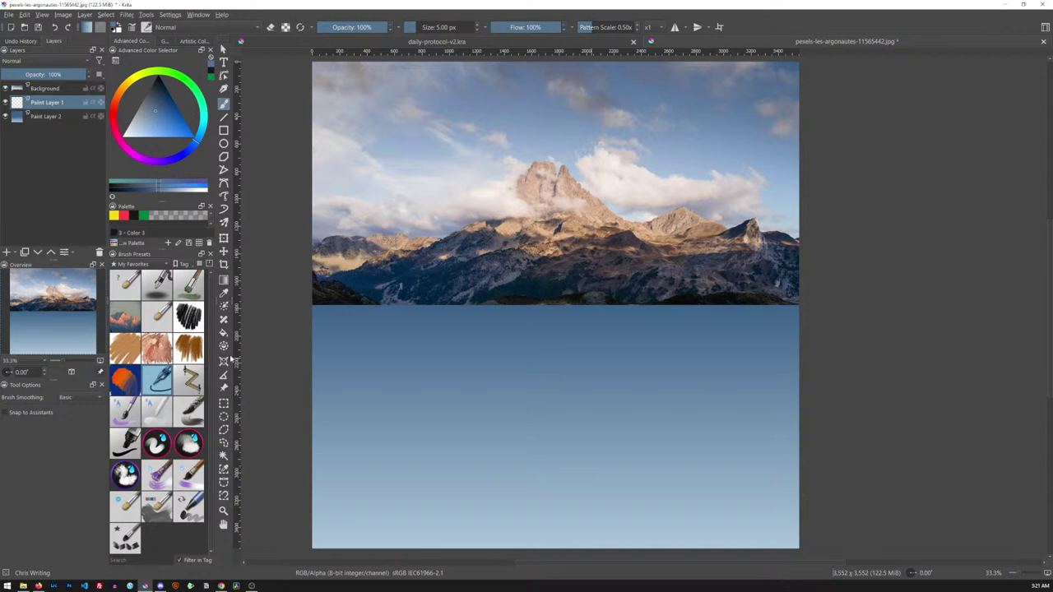
click(128, 287)
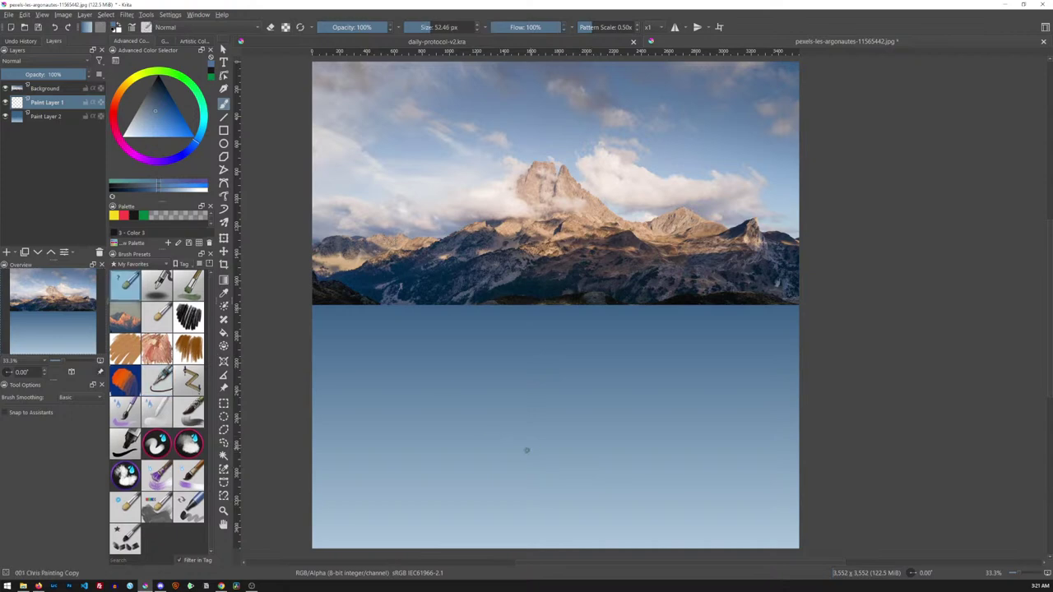
drag(532, 469, 556, 467)
ctrl+click(545, 182)
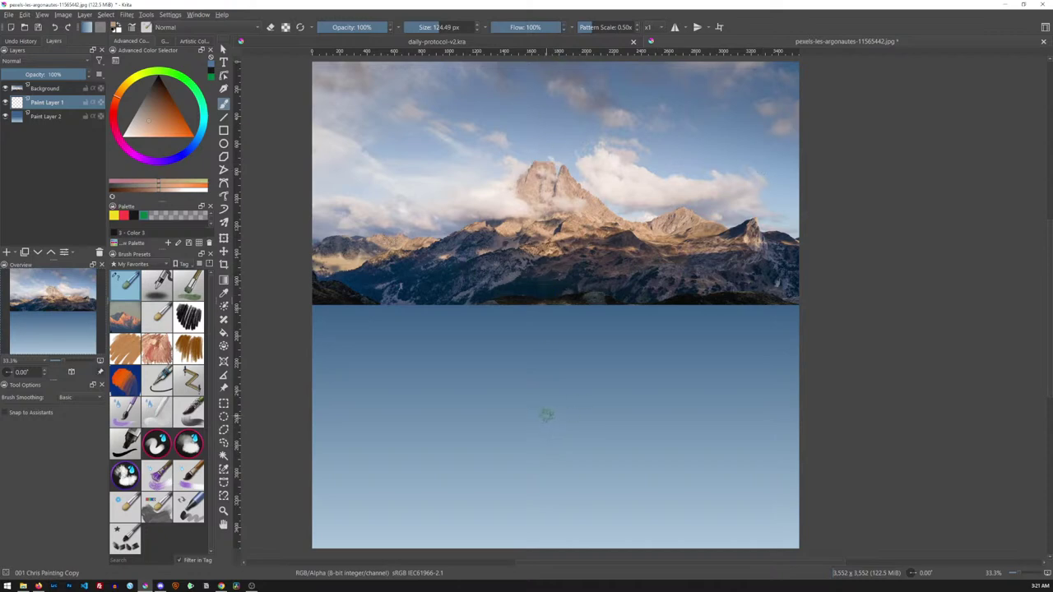
mouse_move(541, 426)
mouse_down()
mouse_move(507, 463)
mouse_move(513, 450)
mouse_move(549, 470)
mouse_move(534, 472)
mouse_move(568, 434)
mouse_move(534, 443)
mouse_move(553, 459)
mouse_move(579, 439)
mouse_move(569, 426)
mouse_move(616, 481)
mouse_move(583, 435)
mouse_move(612, 468)
mouse_move(597, 455)
mouse_move(672, 489)
mouse_move(633, 488)
mouse_move(690, 483)
mouse_move(673, 494)
mouse_move(688, 479)
mouse_move(710, 485)
mouse_move(722, 469)
mouse_move(766, 489)
mouse_move(736, 499)
mouse_move(539, 500)
mouse_up()
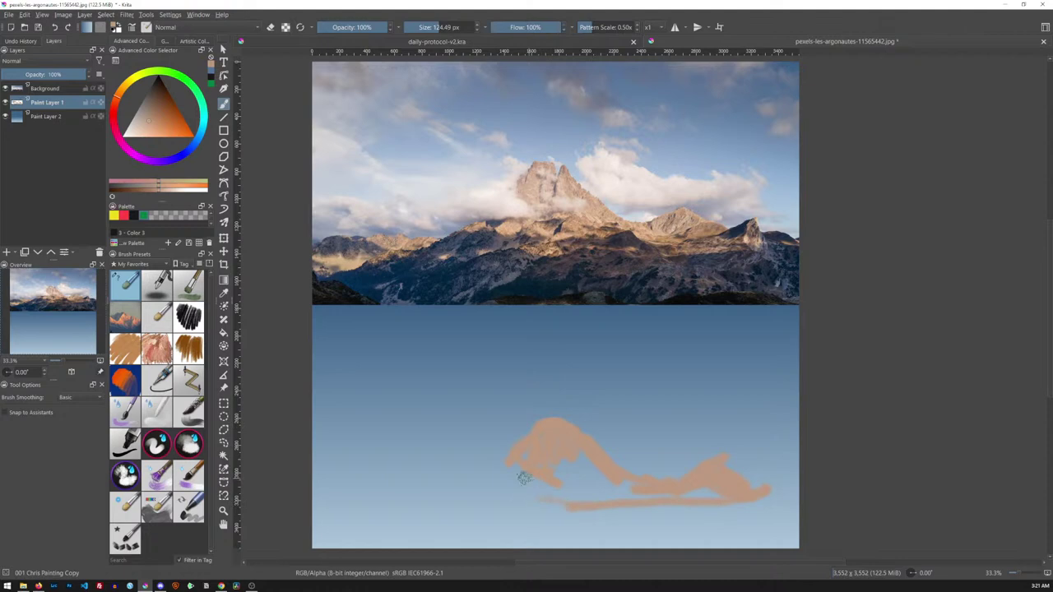
mouse_move(454, 494)
mouse_down()
mouse_move(619, 490)
mouse_move(539, 503)
mouse_move(628, 506)
mouse_move(520, 504)
mouse_move(542, 492)
mouse_move(492, 512)
mouse_up()
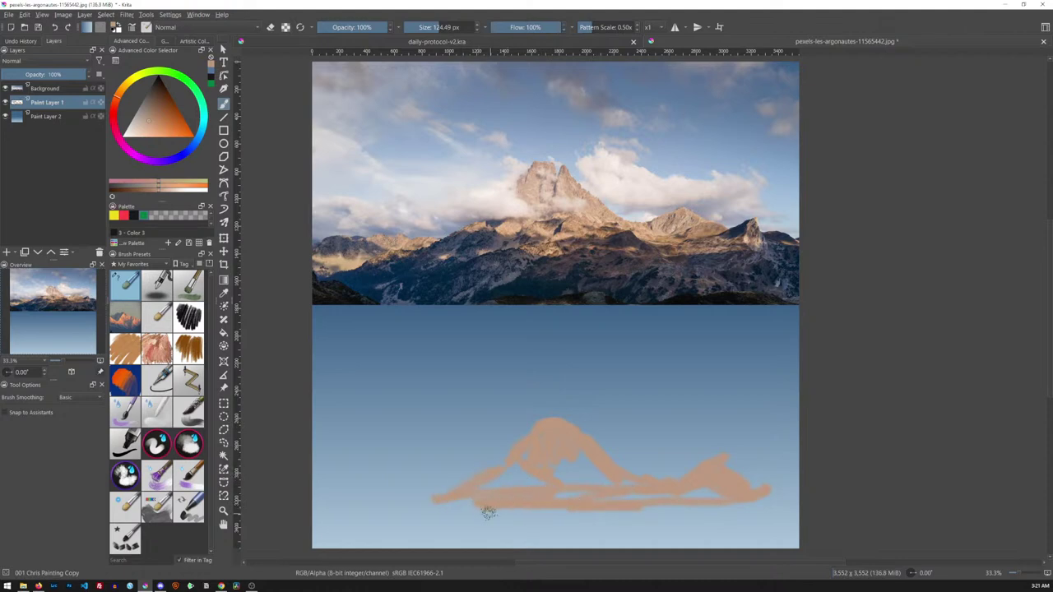
drag(415, 499, 321, 489)
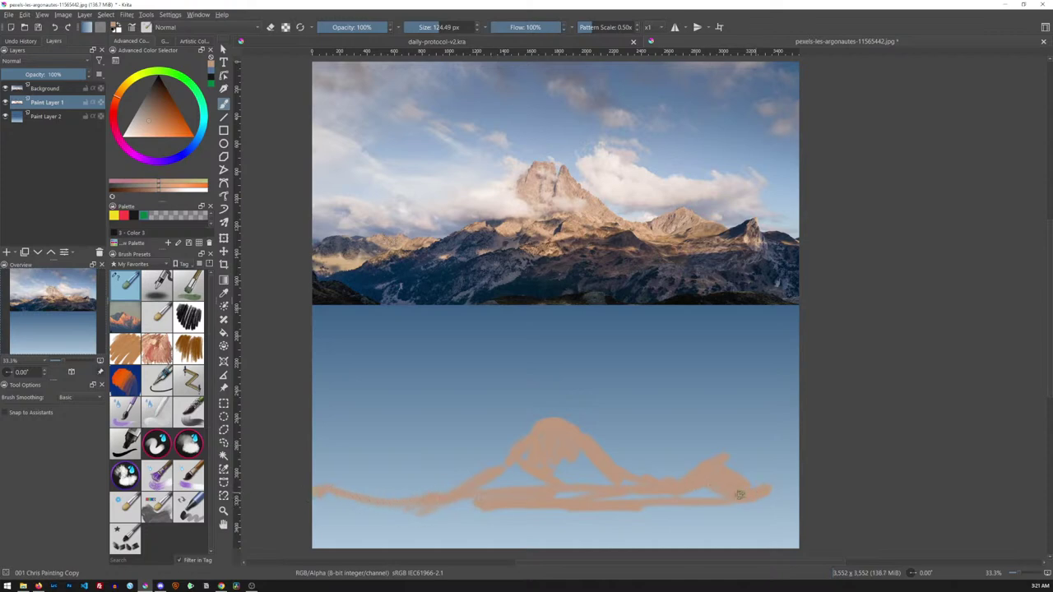
mouse_move(780, 491)
mouse_down()
mouse_move(799, 494)
mouse_move(791, 504)
mouse_up()
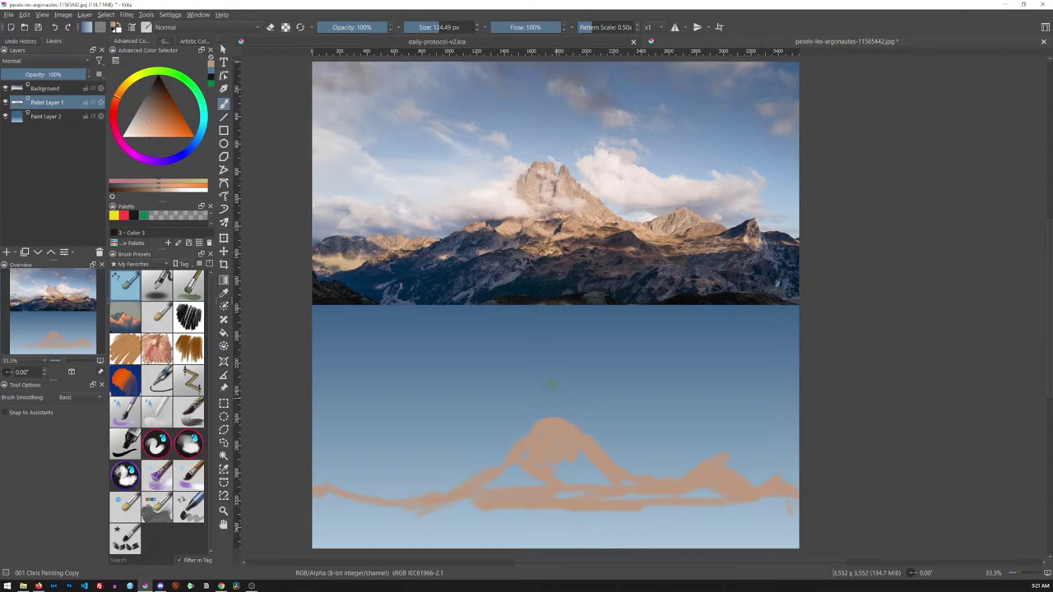
Paint dark blue foothills along the canvas's lower edge and fill the mountains above with lighter tan, sampling both colours from the photo
ctrl+click(383, 317)
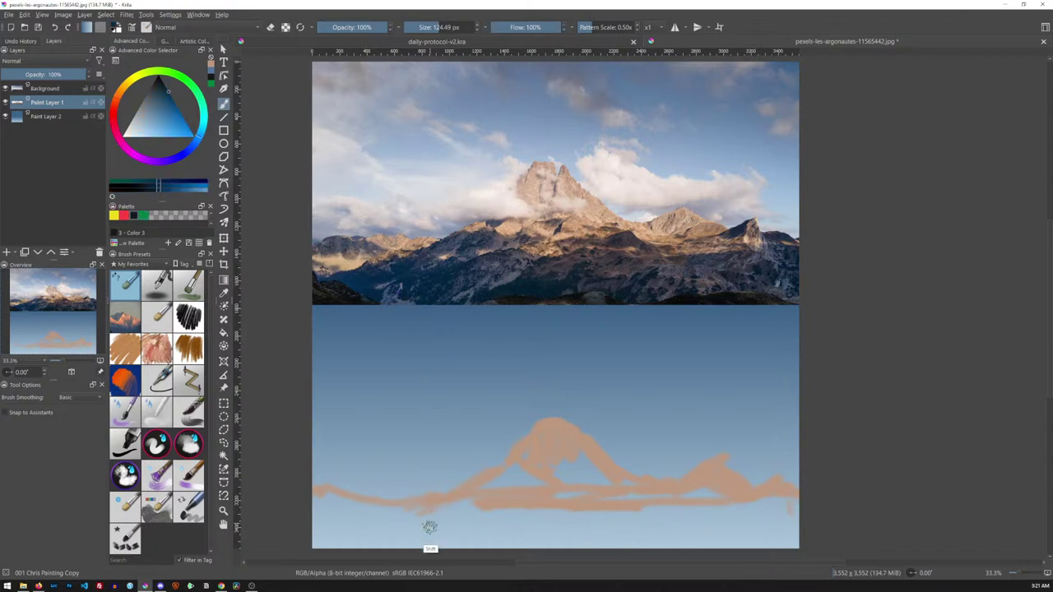
mouse_move(370, 539)
mouse_down()
mouse_move(348, 512)
mouse_move(321, 535)
mouse_move(326, 524)
mouse_move(418, 551)
mouse_move(467, 520)
mouse_move(516, 534)
mouse_move(608, 512)
mouse_move(627, 535)
mouse_move(592, 527)
mouse_move(623, 538)
mouse_move(407, 538)
mouse_move(547, 534)
mouse_move(468, 520)
mouse_move(716, 531)
mouse_move(647, 540)
mouse_move(777, 541)
mouse_move(782, 527)
mouse_move(358, 515)
mouse_move(329, 521)
mouse_up()
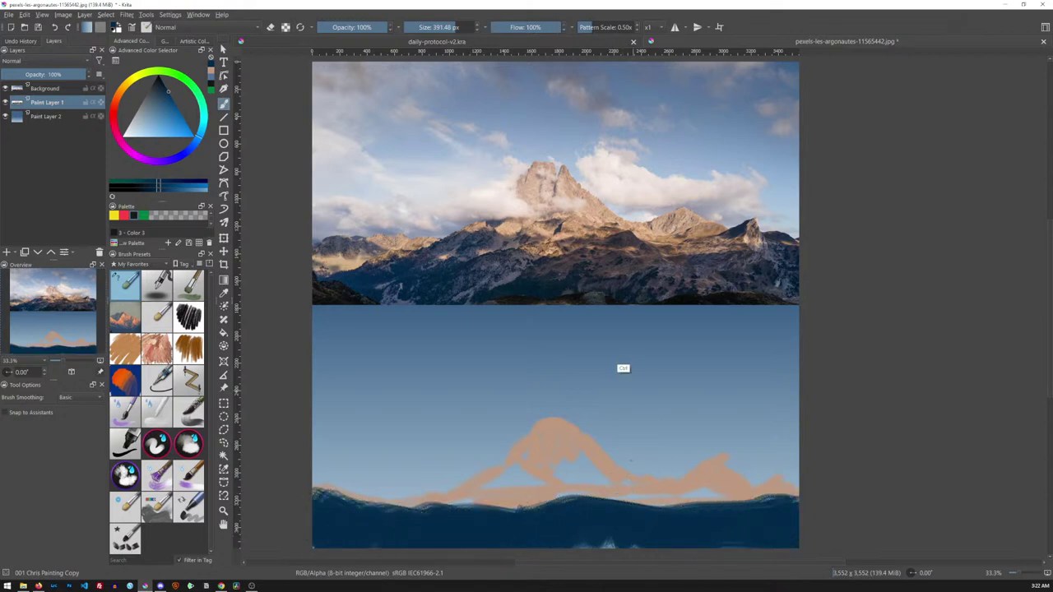
ctrl+click(632, 260)
mouse_move(567, 473)
mouse_down()
mouse_move(597, 486)
mouse_move(561, 492)
mouse_move(541, 462)
mouse_move(524, 491)
mouse_move(503, 490)
mouse_move(592, 478)
mouse_move(664, 503)
mouse_move(692, 491)
mouse_move(731, 495)
mouse_move(564, 486)
mouse_move(467, 494)
mouse_move(415, 517)
mouse_up()
Paint a dark brown patch in the middle of the foothills and near-black ground along the bottom edge, using colours sampled from the photo
ctrl+click(630, 295)
mouse_move(608, 518)
mouse_down()
mouse_move(579, 520)
mouse_move(640, 517)
mouse_move(625, 507)
mouse_move(552, 527)
mouse_move(633, 526)
mouse_move(625, 520)
mouse_move(646, 500)
mouse_move(631, 526)
mouse_move(657, 508)
mouse_move(634, 523)
mouse_move(618, 514)
mouse_move(652, 525)
mouse_move(676, 516)
mouse_up()
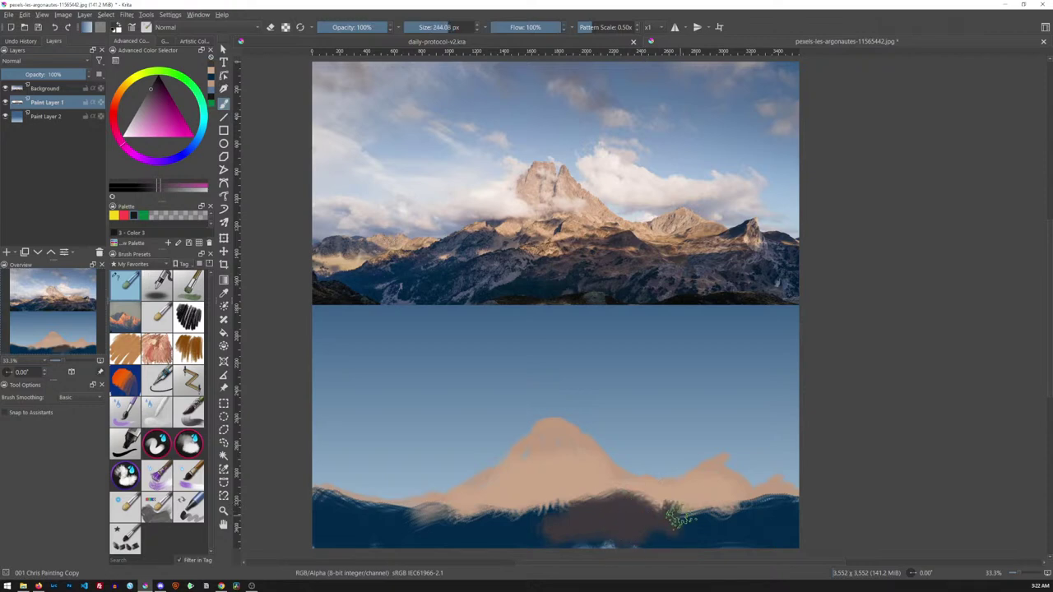
ctrl+click(742, 292)
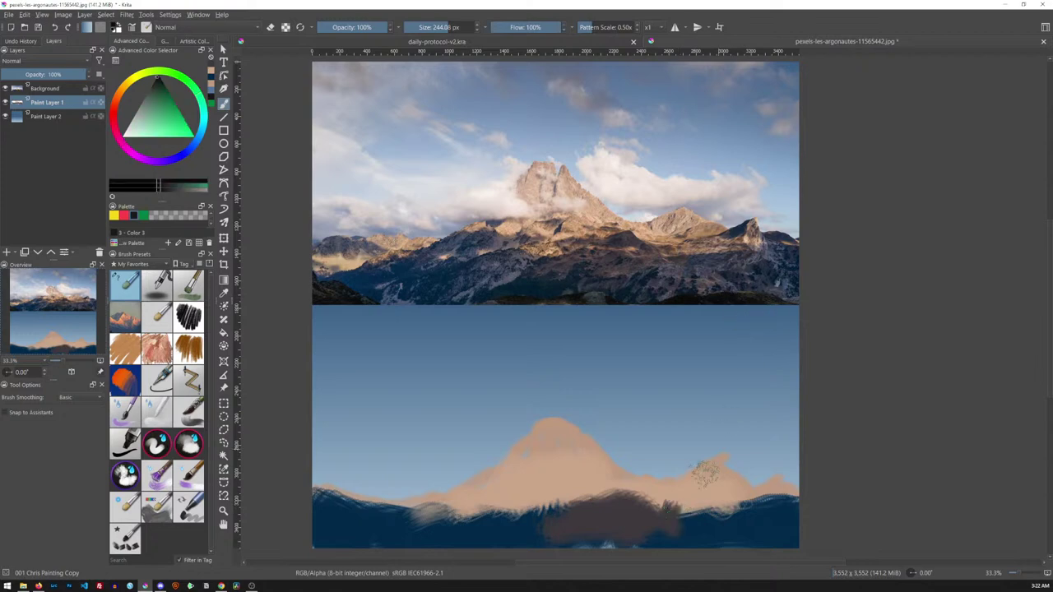
mouse_move(693, 521)
shift+mouse_down()
mouse_move(684, 525)
mouse_move(759, 545)
mouse_move(371, 538)
shift+mouse_up()
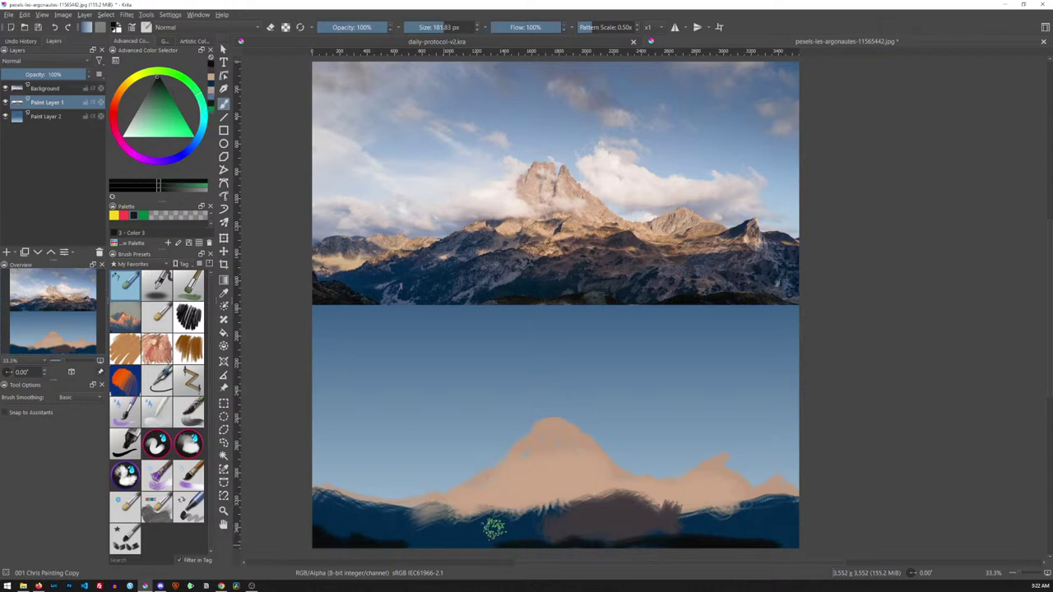
Paint dark grey-purple shadows on the slopes left of and below the painted main peak, sampling the colours from the photo's slopes
ctrl+click(508, 267)
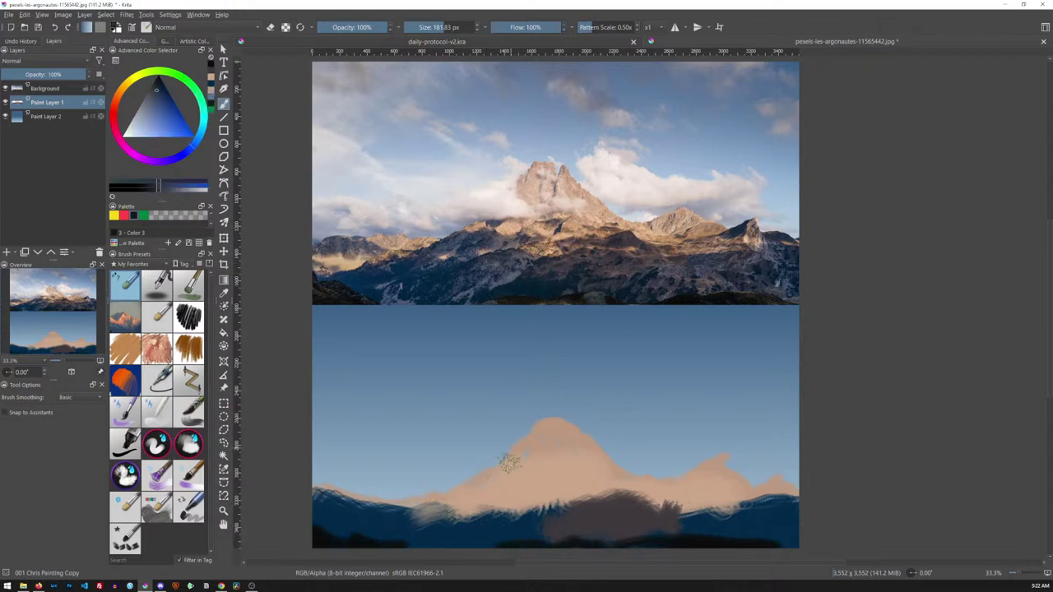
mouse_move(481, 498)
mouse_down()
mouse_move(470, 502)
mouse_move(497, 484)
mouse_move(411, 503)
mouse_move(492, 473)
mouse_move(471, 502)
mouse_move(539, 519)
mouse_move(561, 491)
mouse_up()
ctrl+click(578, 256)
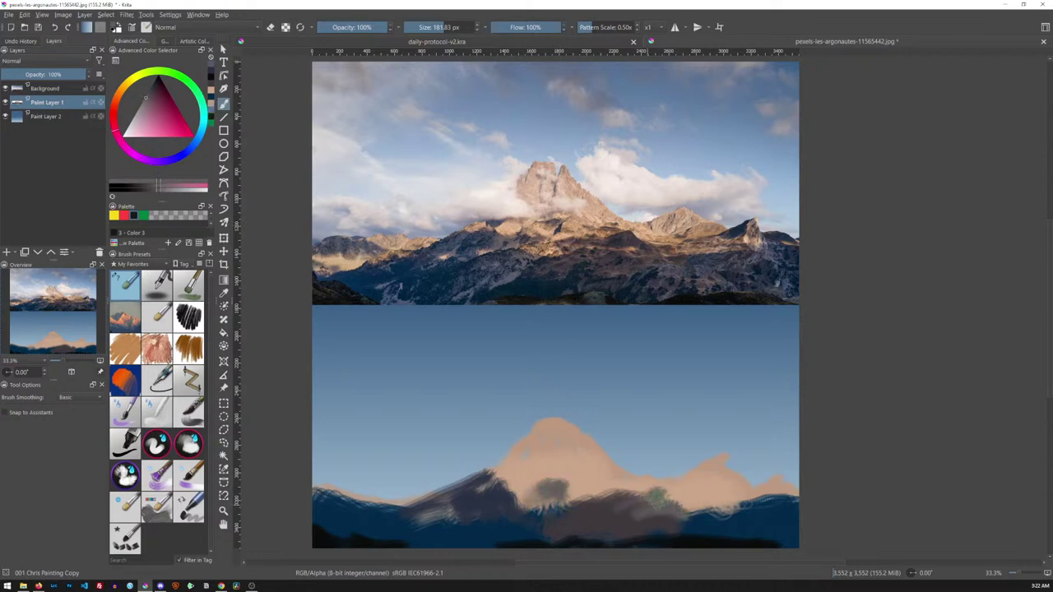
ctrl+click(519, 237)
mouse_move(511, 496)
mouse_down()
mouse_move(500, 510)
mouse_move(516, 495)
mouse_move(562, 510)
mouse_up()
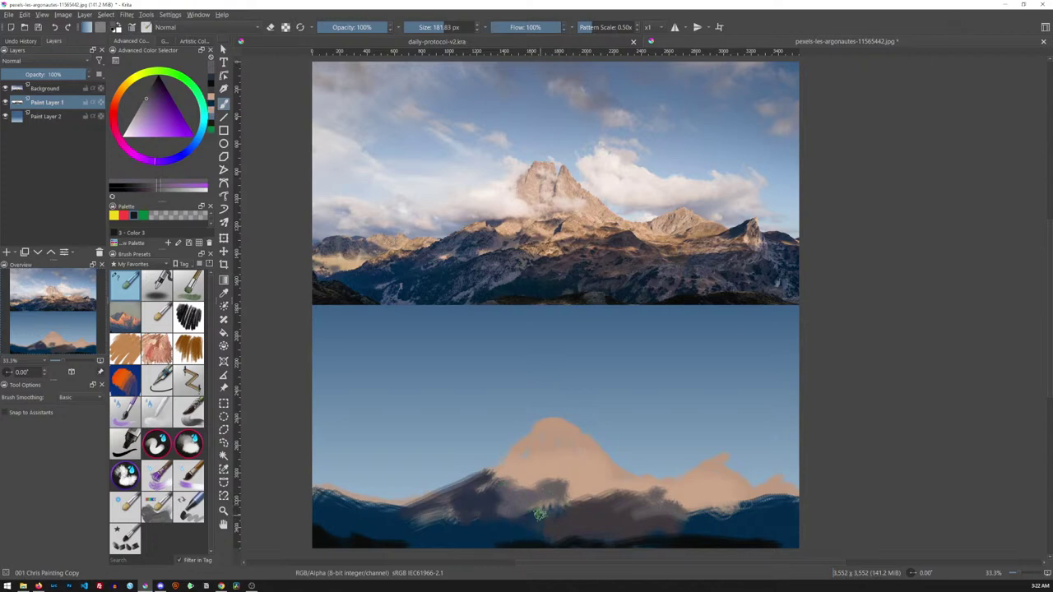
ctrl+click(518, 274)
mouse_move(534, 527)
mouse_down()
mouse_move(476, 541)
mouse_move(525, 522)
mouse_up()
Sample more dark tones from the photo and paint shaded lower slopes and a small dark blue peak among the hills on the right
drag(668, 306, 585, 311)
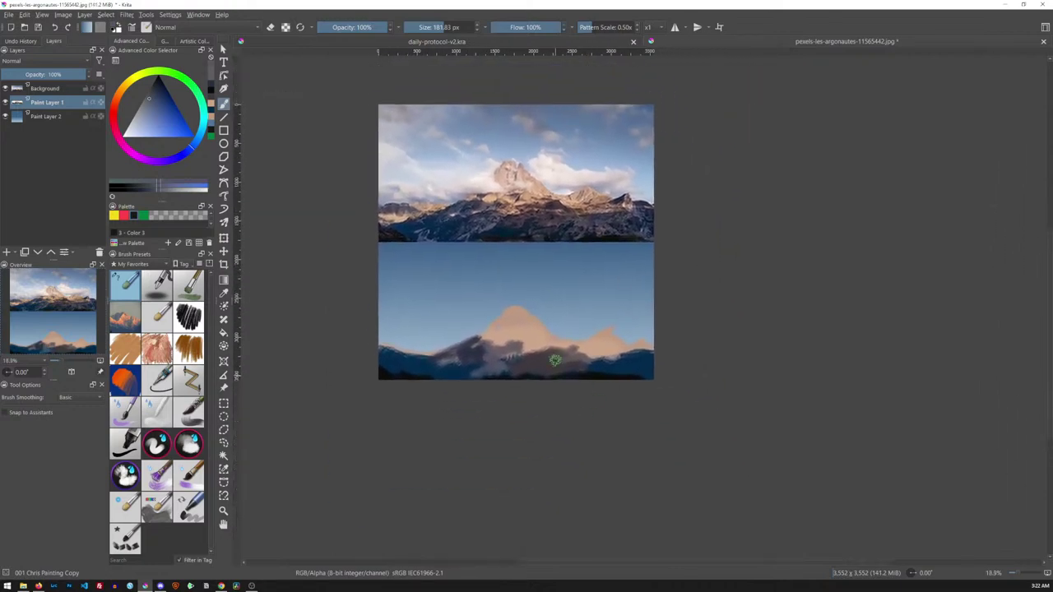
ctrl+click(553, 191)
ctrl+click(515, 189)
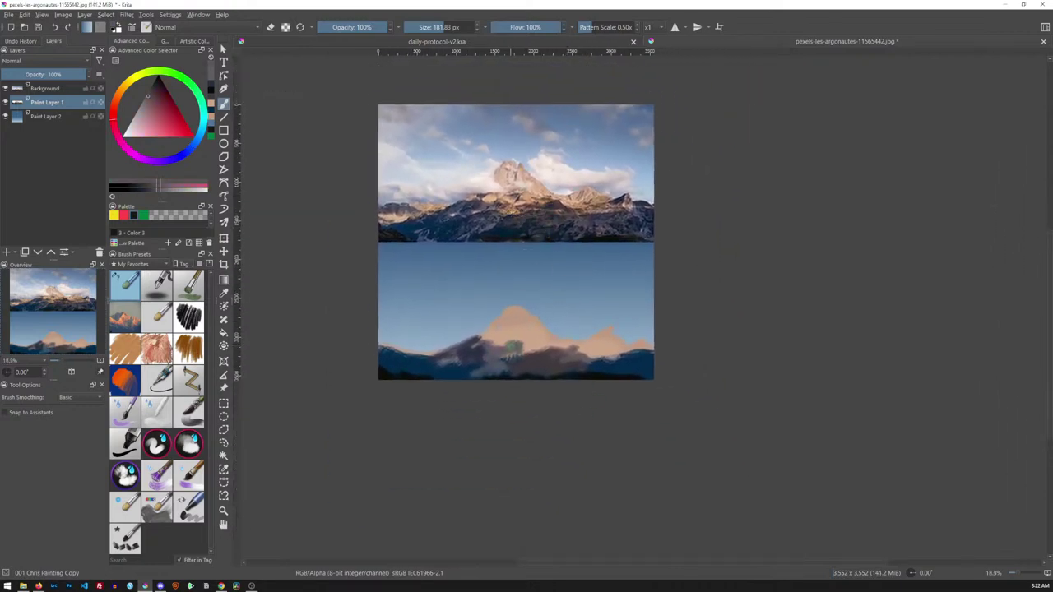
ctrl+click(606, 300)
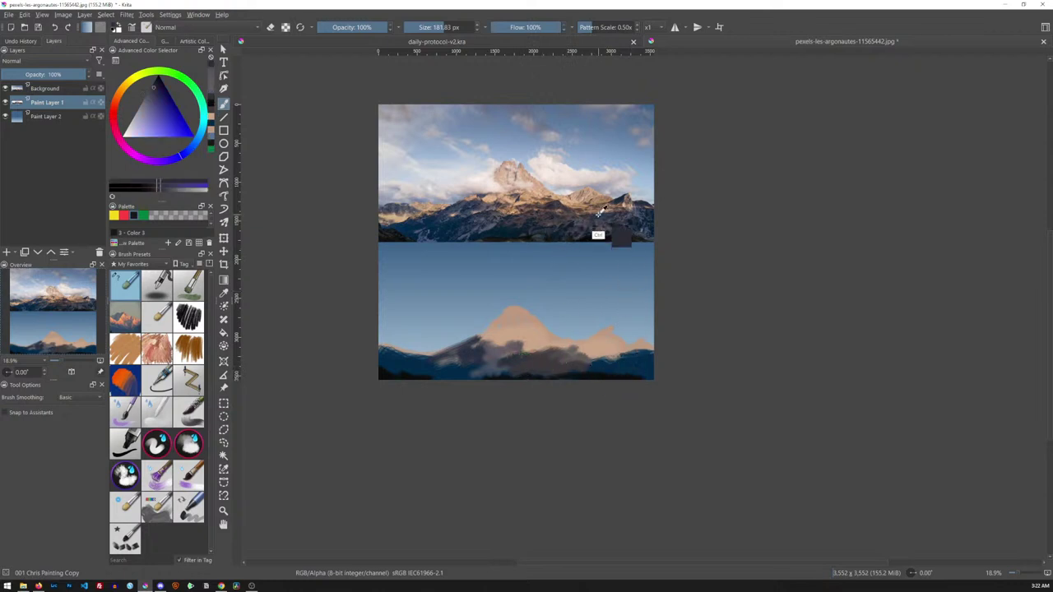
ctrl+click(619, 244)
drag(620, 370, 612, 372)
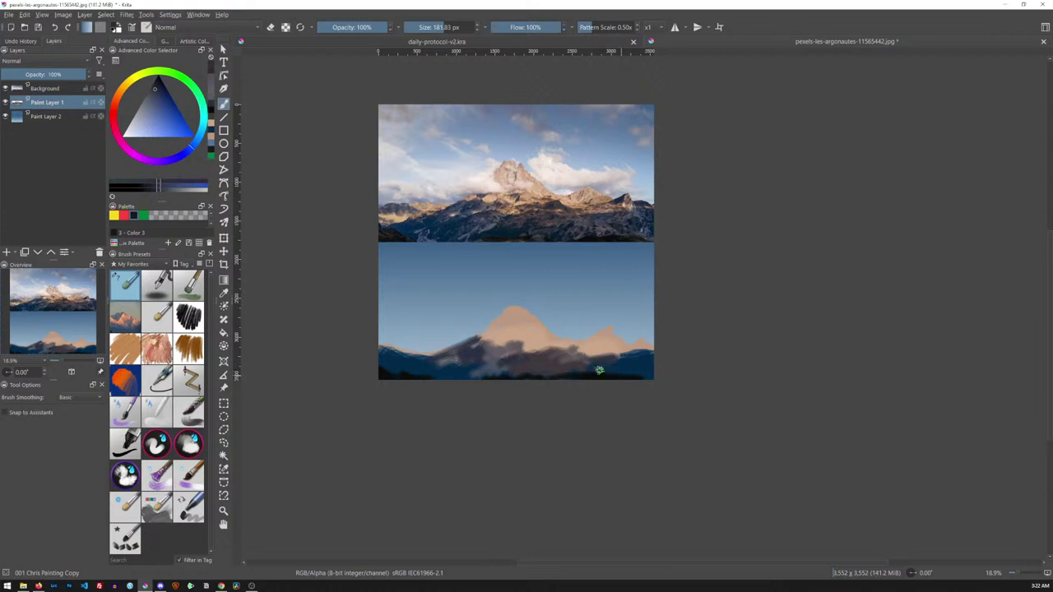
ctrl+click(624, 221)
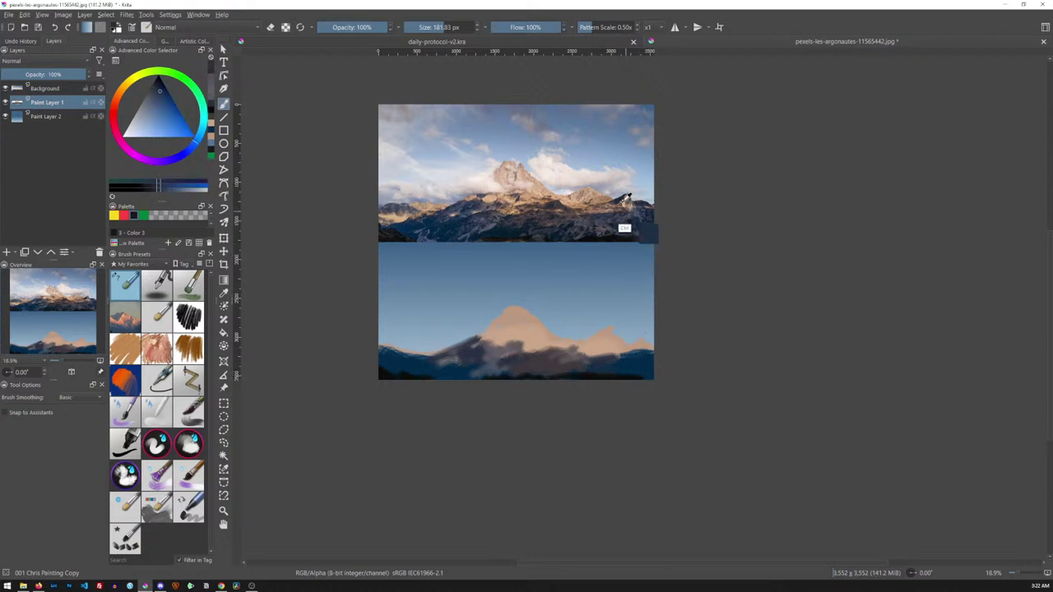
mouse_move(618, 357)
shift+mouse_down()
mouse_move(603, 365)
mouse_move(628, 344)
shift+mouse_up()
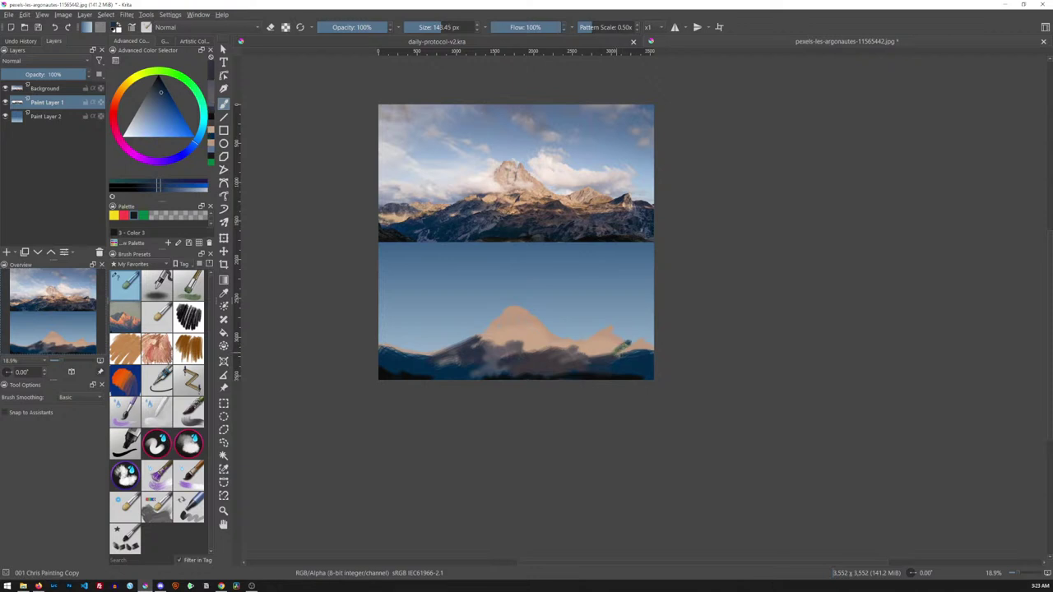
Sample dark blue and muted tan from the photo and touch up the small right-hand peak and the left foothills
ctrl+click(625, 222)
ctrl+click(649, 227)
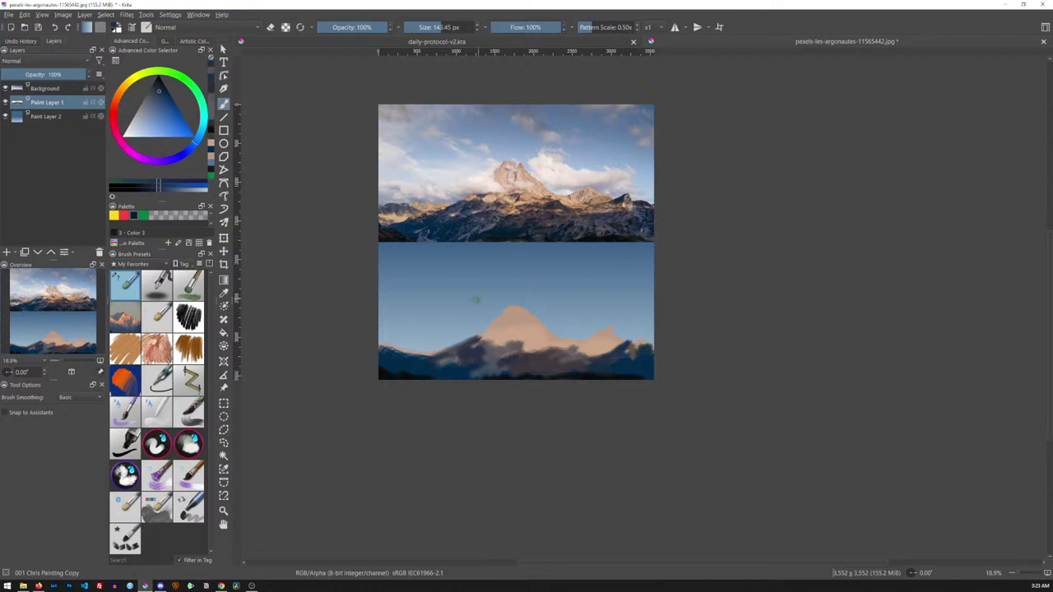
ctrl+click(464, 234)
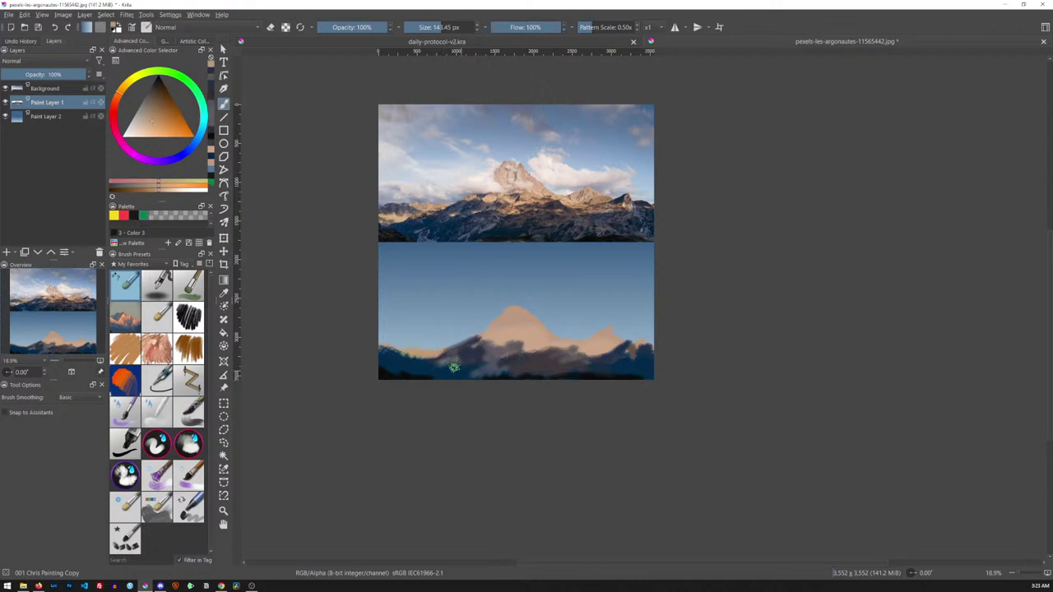
Paint a dark grey-blue slope at the canvas's left edge with light tan and dark strokes beside it, sampling the colours from the photo
ctrl+click(411, 251)
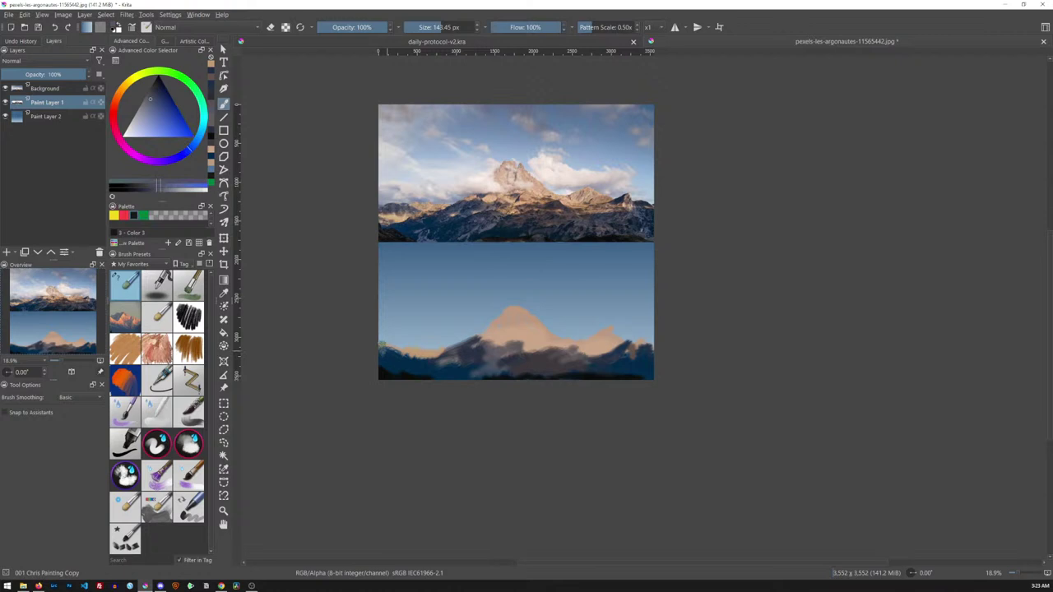
mouse_move(379, 355)
mouse_down()
mouse_move(416, 351)
mouse_move(384, 355)
mouse_up()
ctrl+click(399, 240)
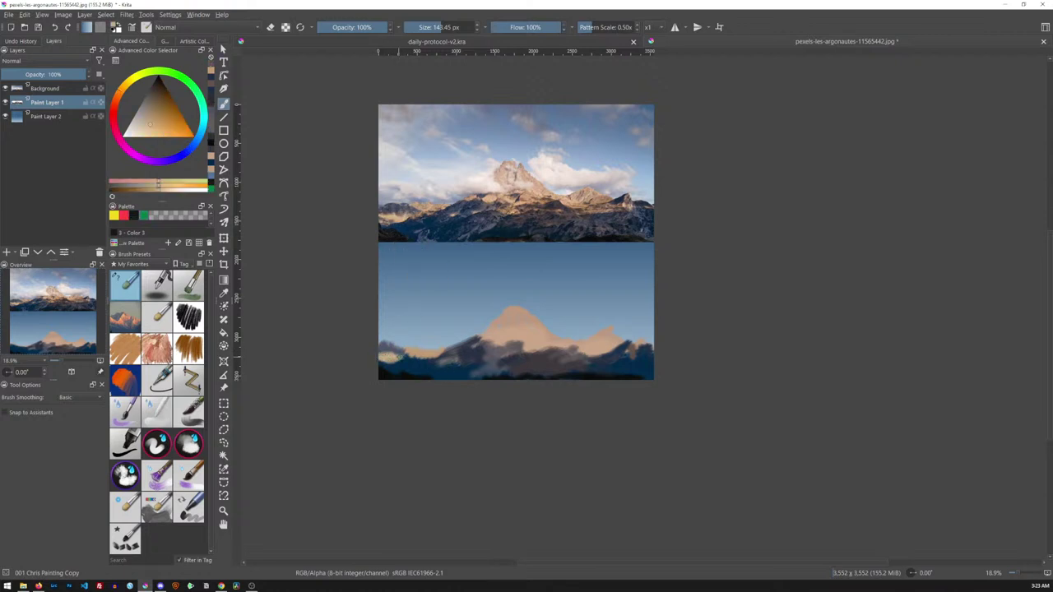
ctrl+click(429, 239)
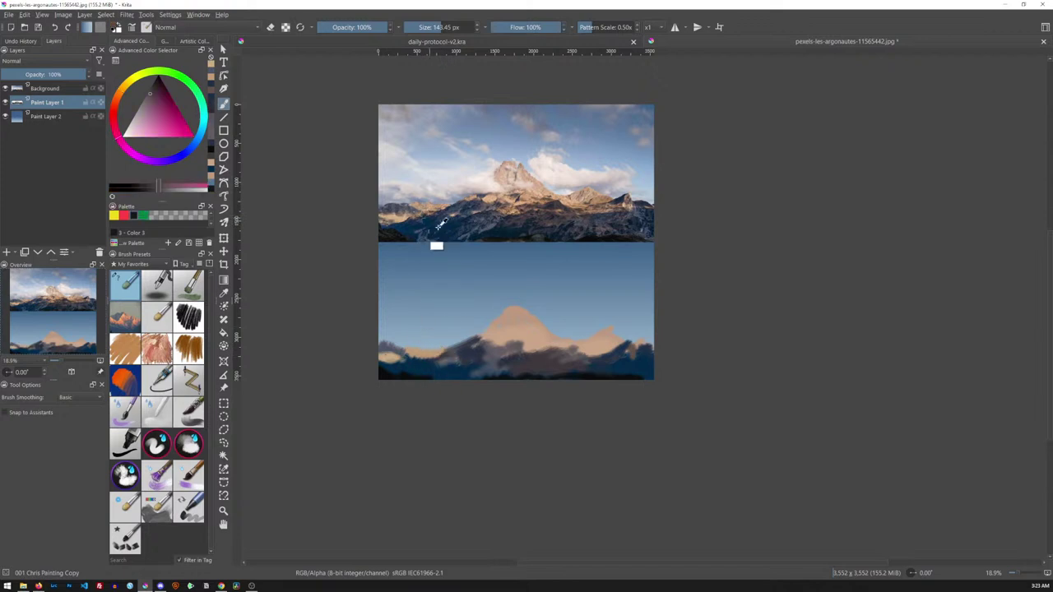
drag(427, 356, 440, 360)
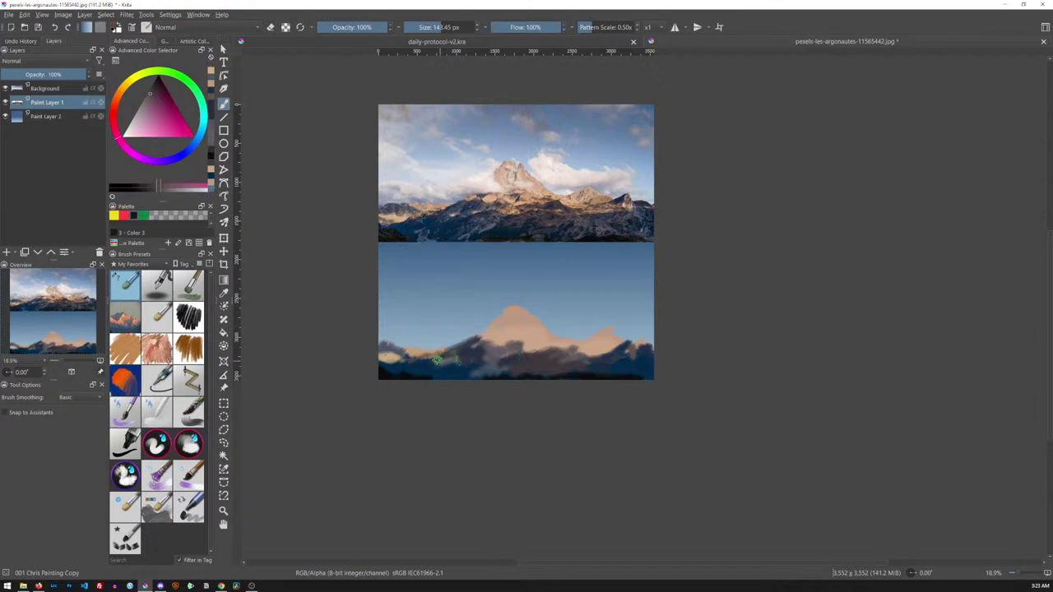
Shade the lower slopes and foothills left of the main peak with dark blue and blue-grey tones sampled from the photo
ctrl+click(423, 246)
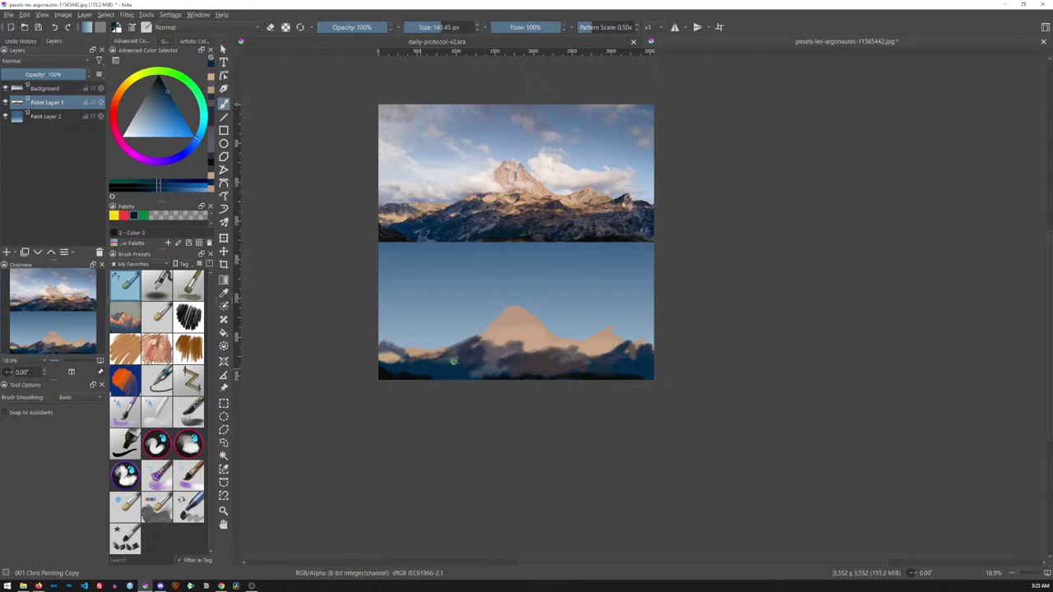
ctrl+click(471, 237)
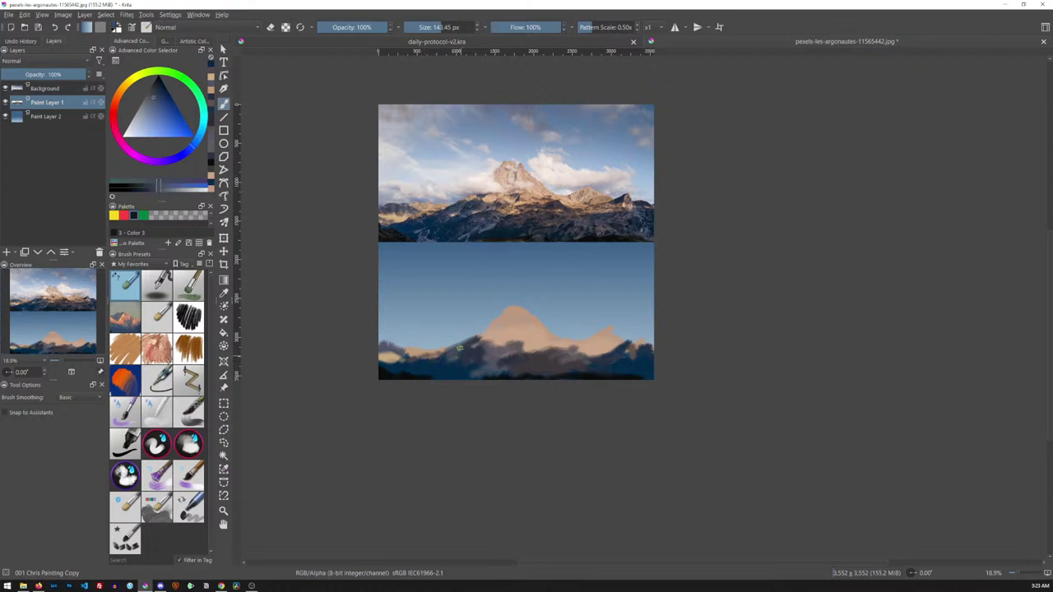
drag(478, 353, 490, 352)
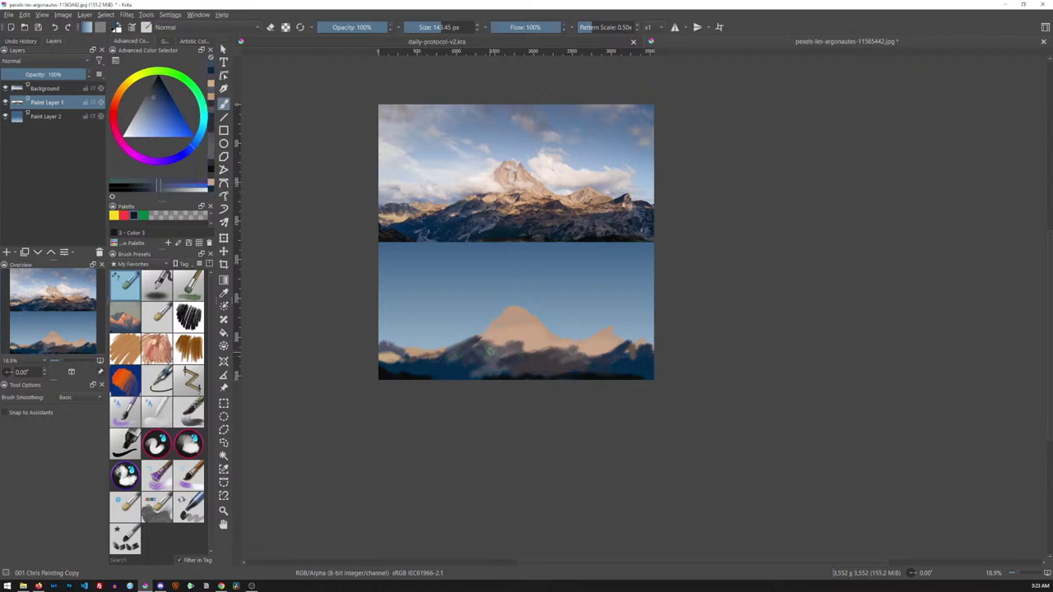
ctrl+click(465, 235)
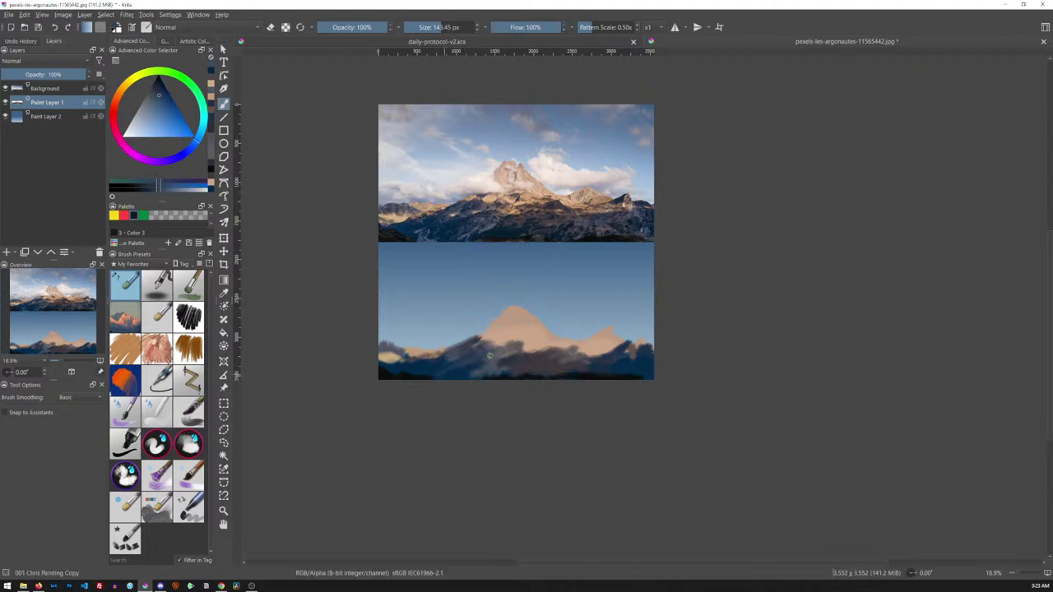
ctrl+click(460, 241)
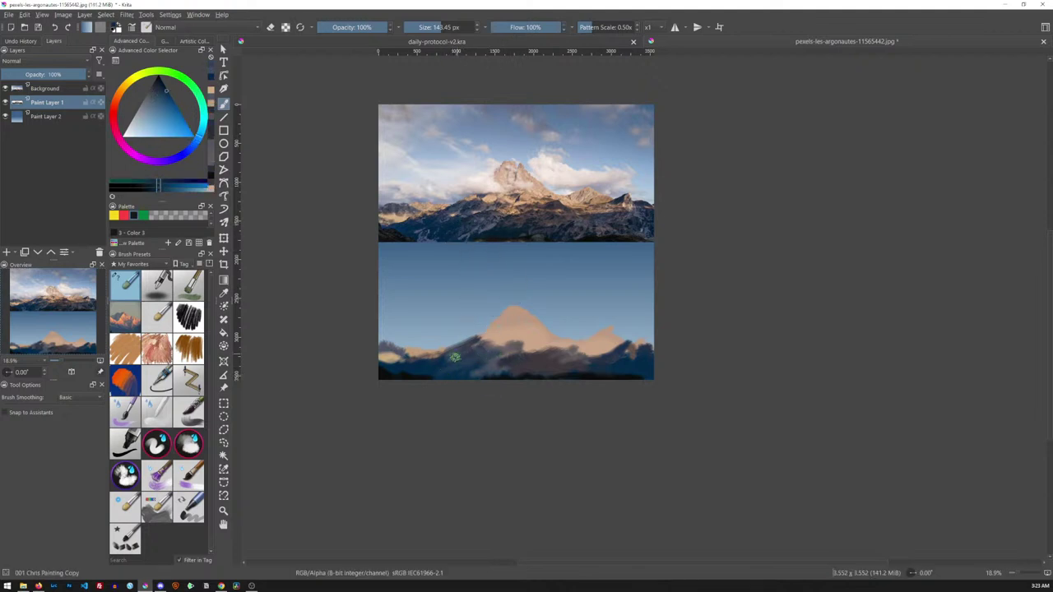
drag(457, 376, 447, 376)
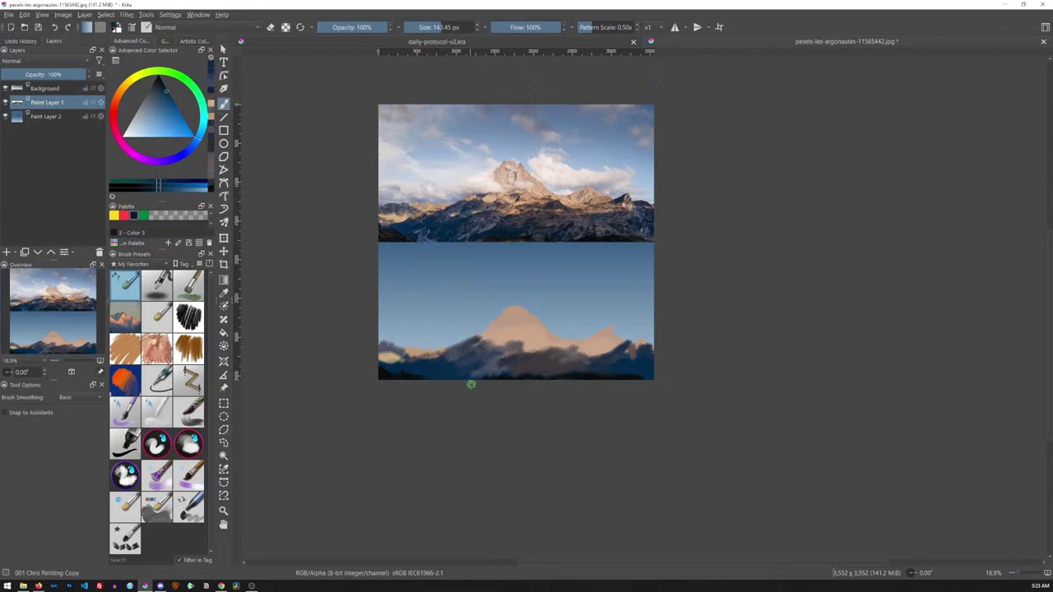
ctrl+click(434, 238)
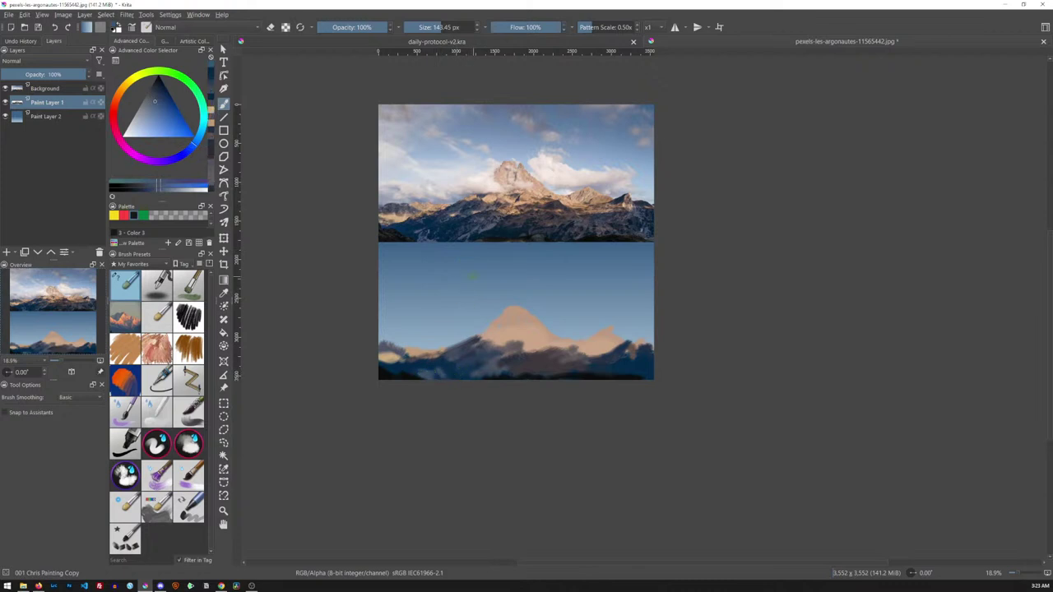
Refine the main peak's left slope and base with dark purple-grey patches and tan, sampling both from the photo
ctrl+click(494, 221)
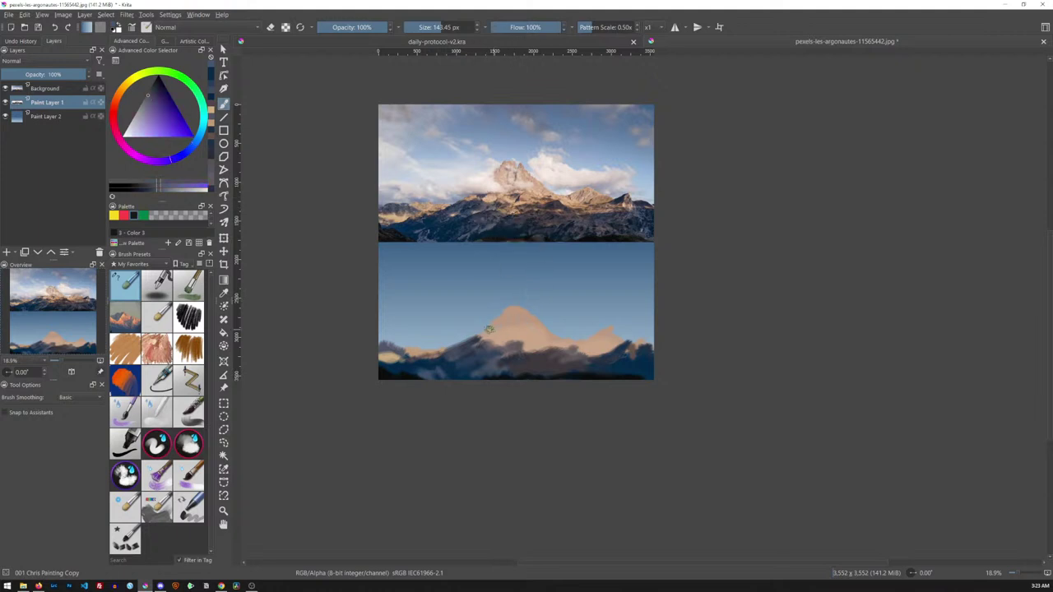
ctrl+click(518, 247)
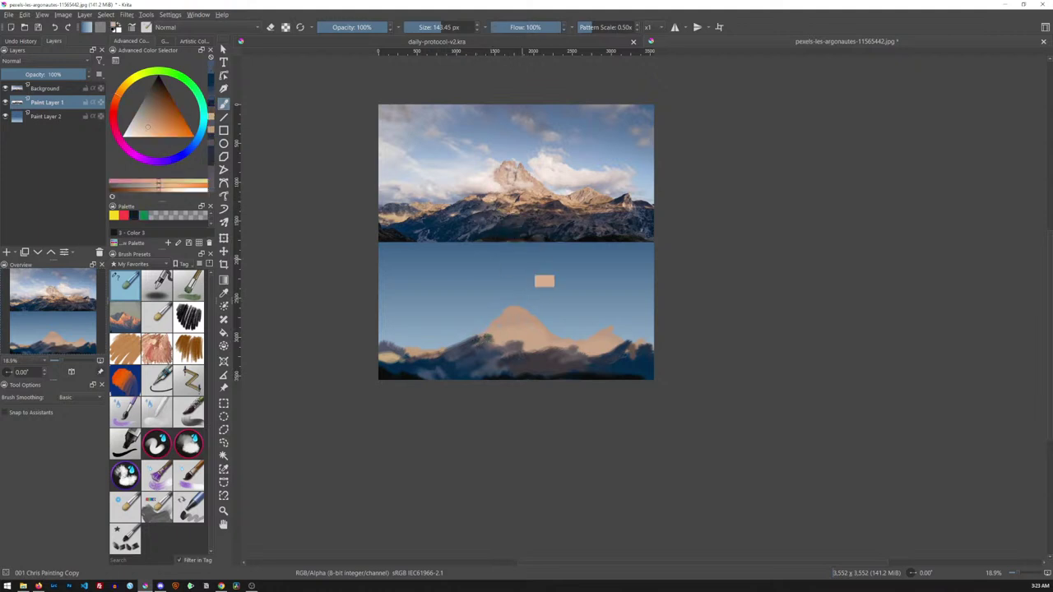
ctrl+click(550, 244)
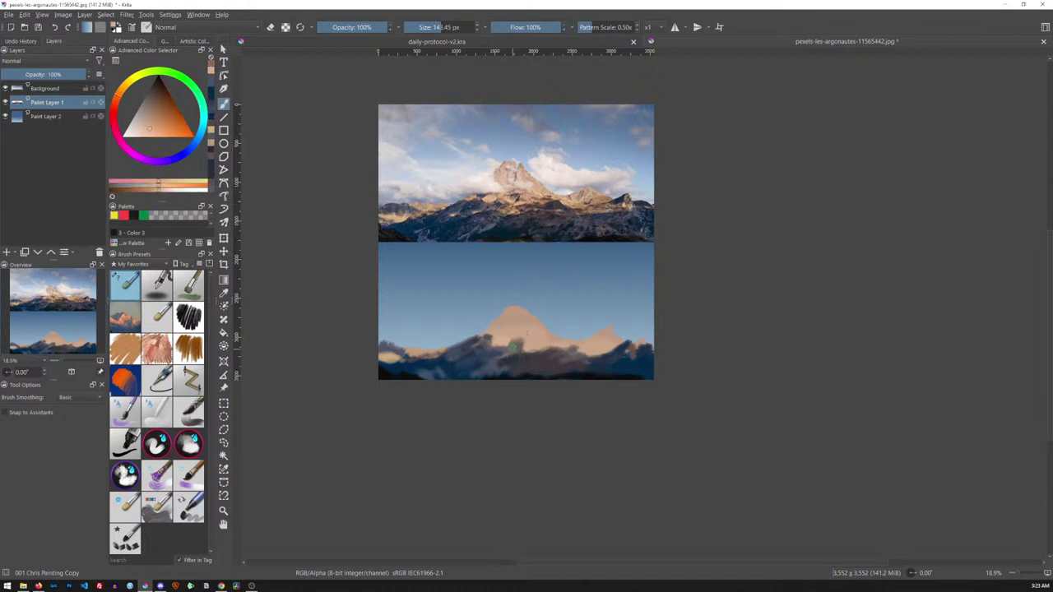
drag(514, 345, 526, 352)
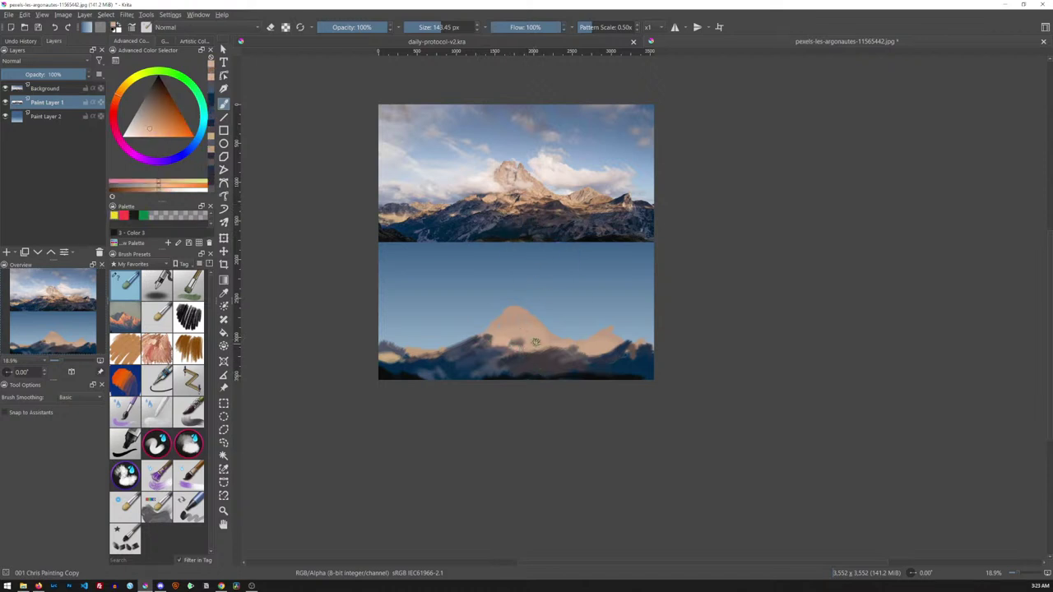
ctrl+click(576, 237)
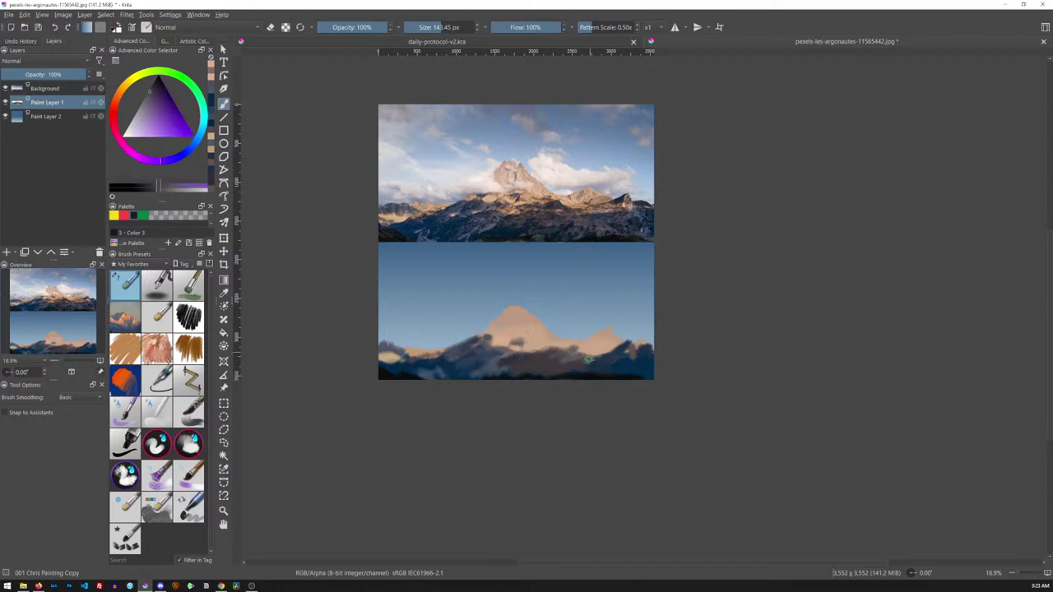
click(551, 350)
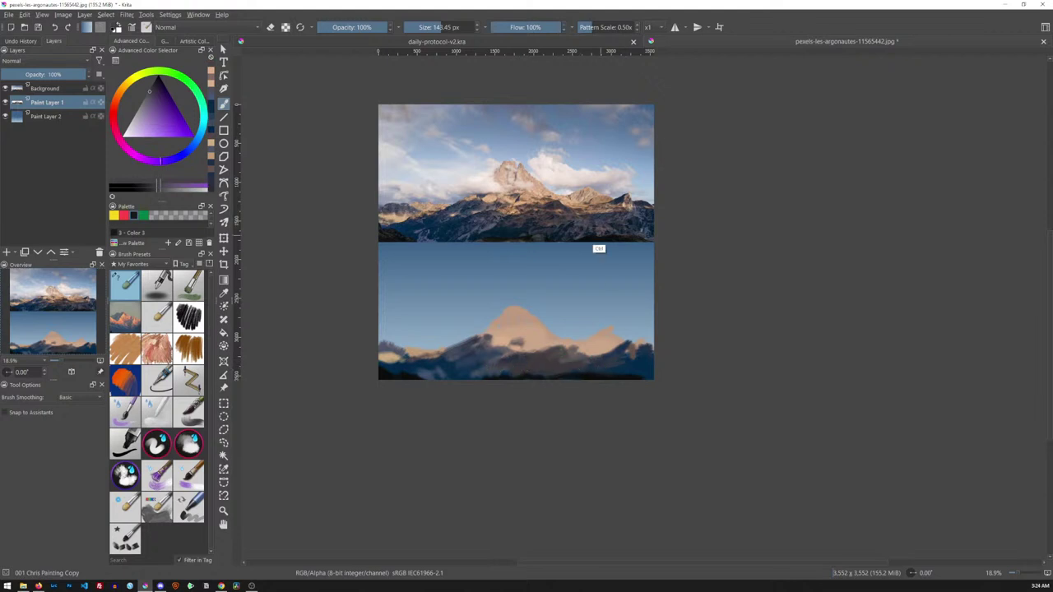
Paint lavender haze around the right-hand tan peak and pale blue haze towards the right edge, using colours sampled from the photo
ctrl+click(597, 235)
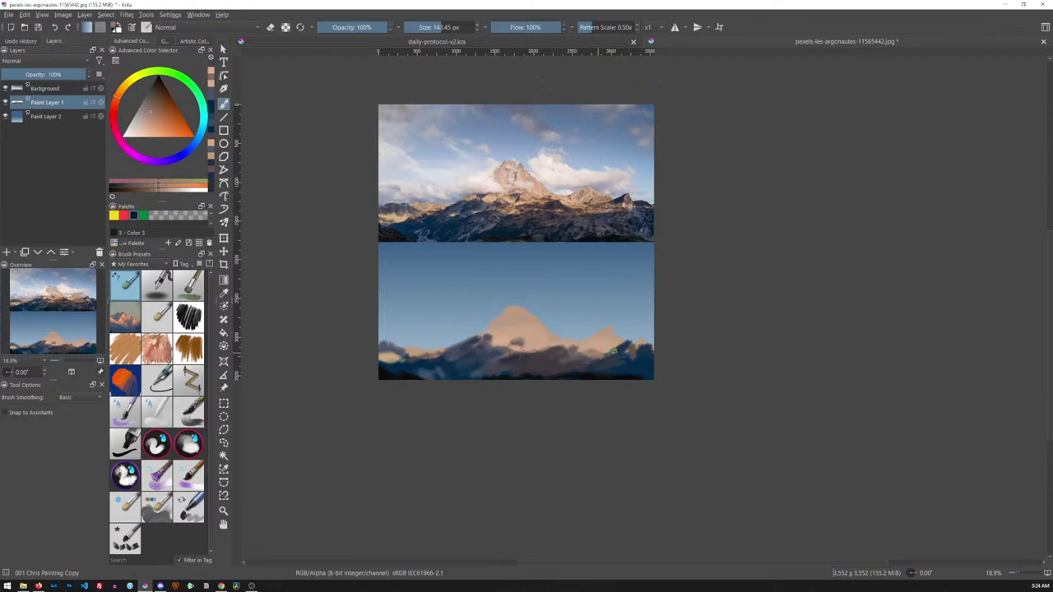
ctrl+click(618, 205)
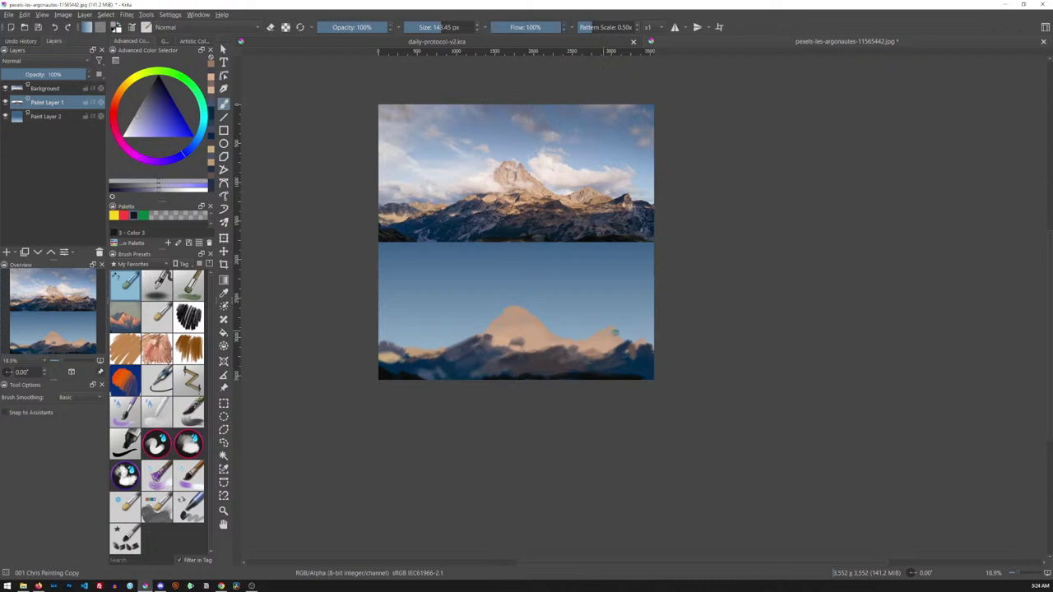
ctrl+click(624, 213)
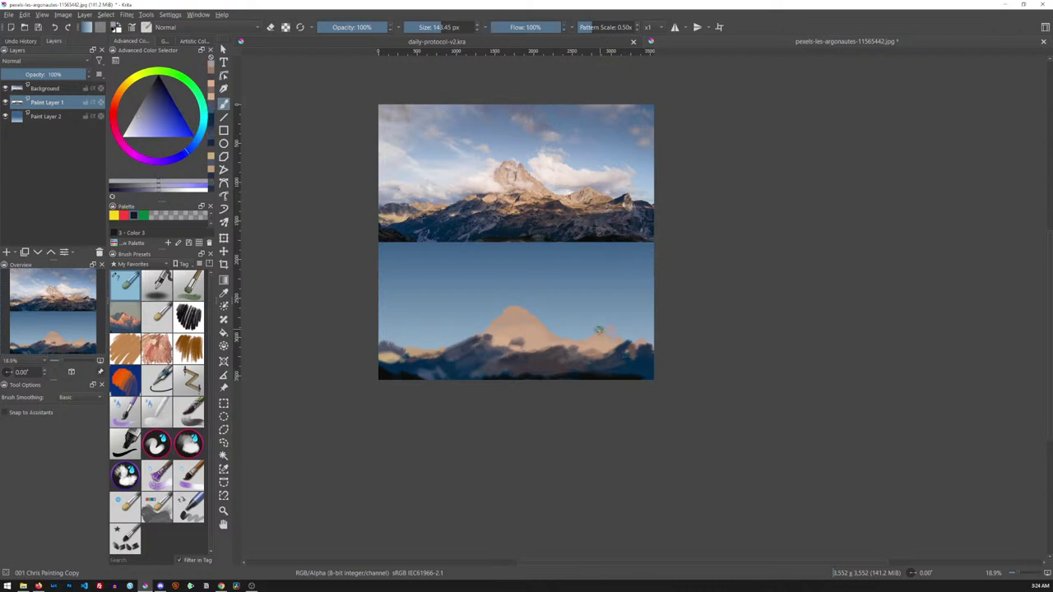
drag(588, 335, 594, 334)
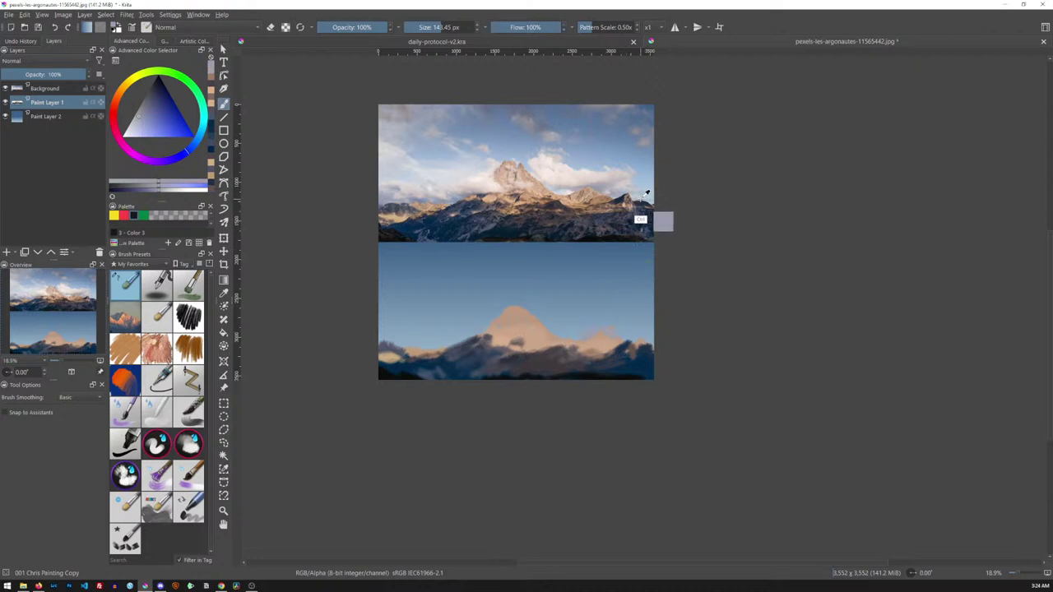
ctrl+click(651, 291)
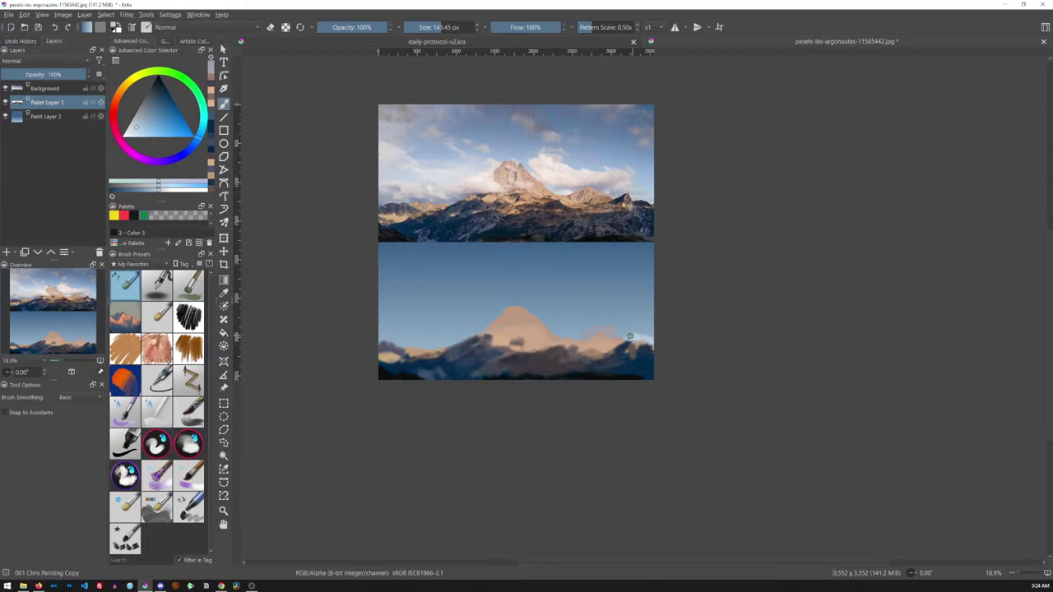
drag(628, 337, 644, 346)
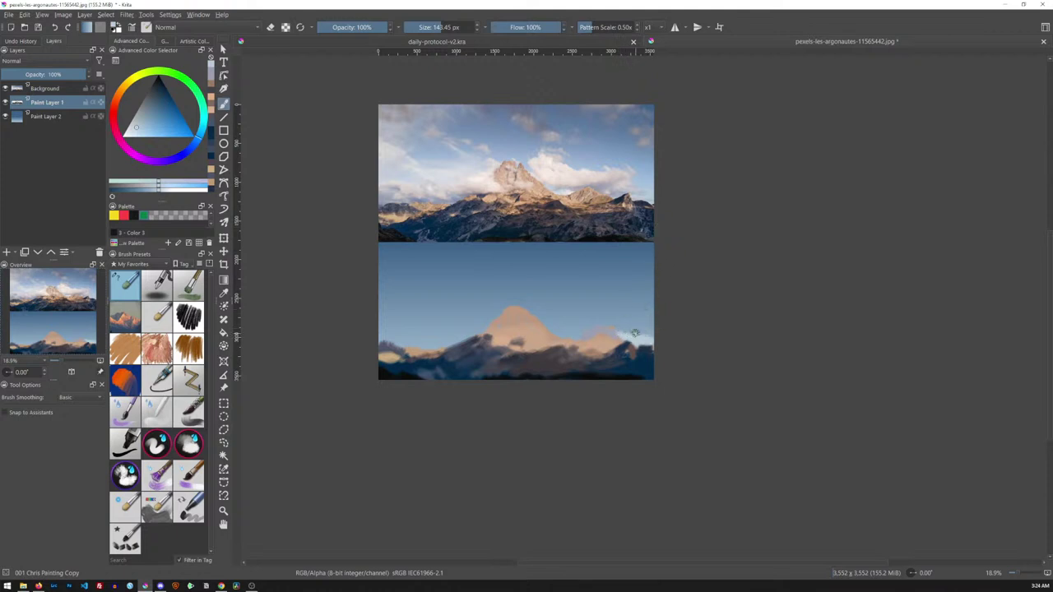
Paint grey-blue haze above the left foothills and lavender haze at the left edge, sampling the colours from the photo
ctrl+click(485, 228)
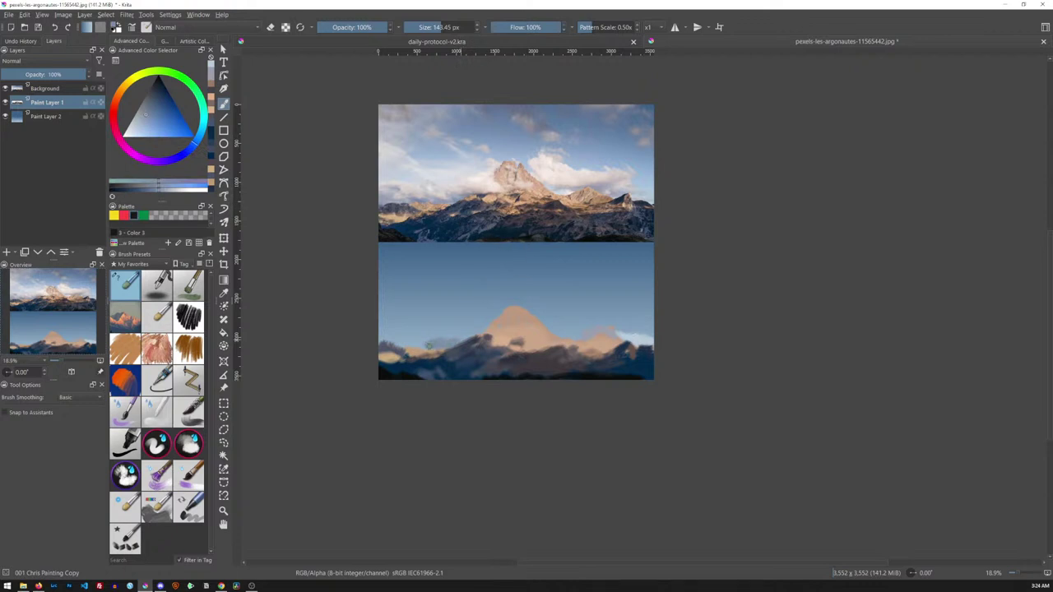
drag(411, 340, 446, 340)
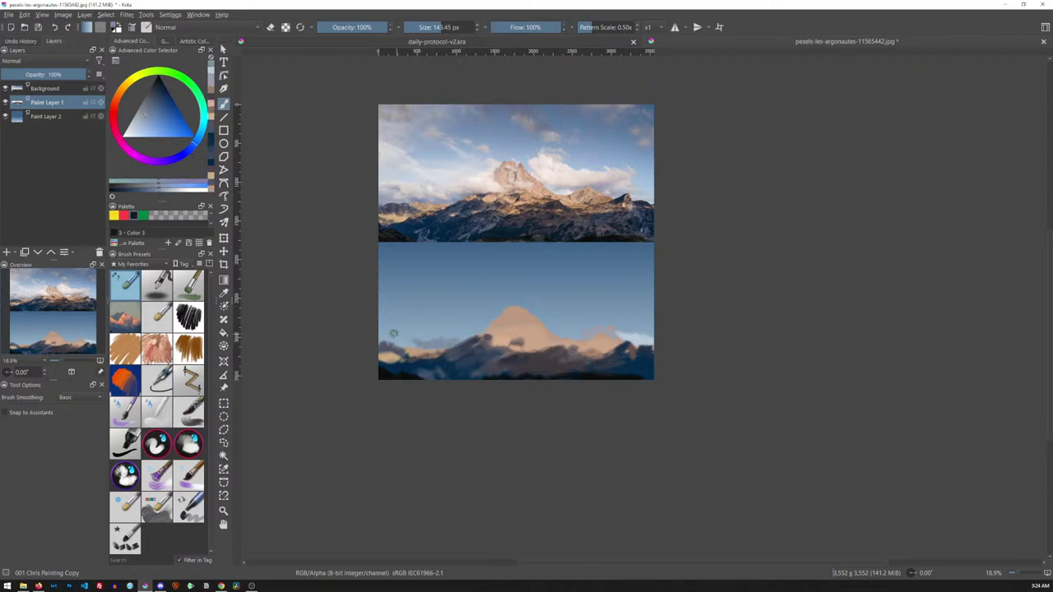
ctrl+click(404, 212)
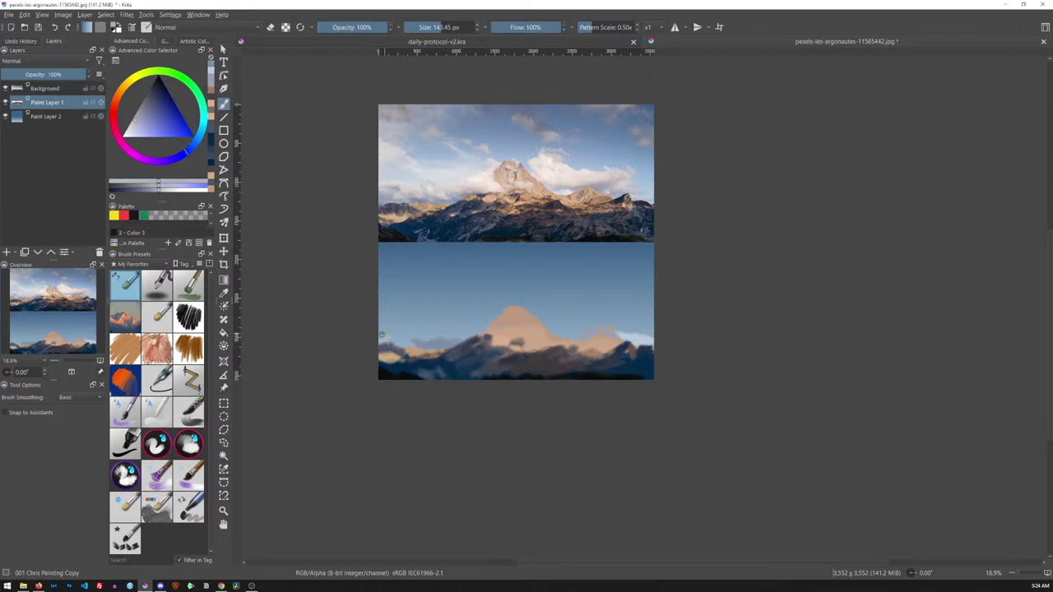
Paint a warm white cloud bank across the main peak's left slope, using off-white sampled from the photo's clouds
ctrl+click(494, 207)
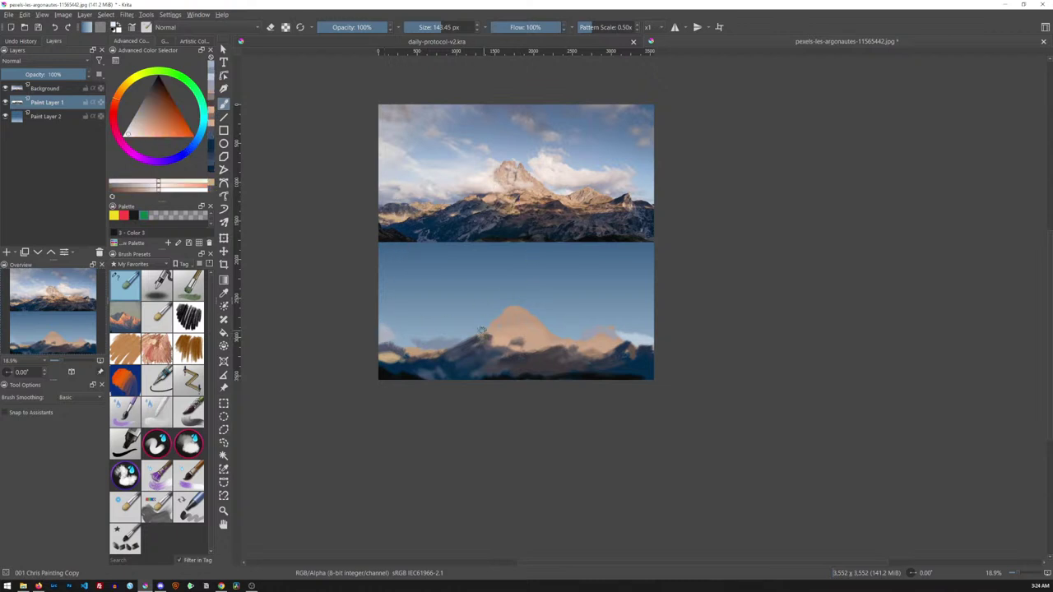
mouse_move(478, 327)
mouse_down()
mouse_move(478, 320)
mouse_move(471, 339)
mouse_move(476, 322)
mouse_move(436, 332)
mouse_up()
ctrl+click(479, 176)
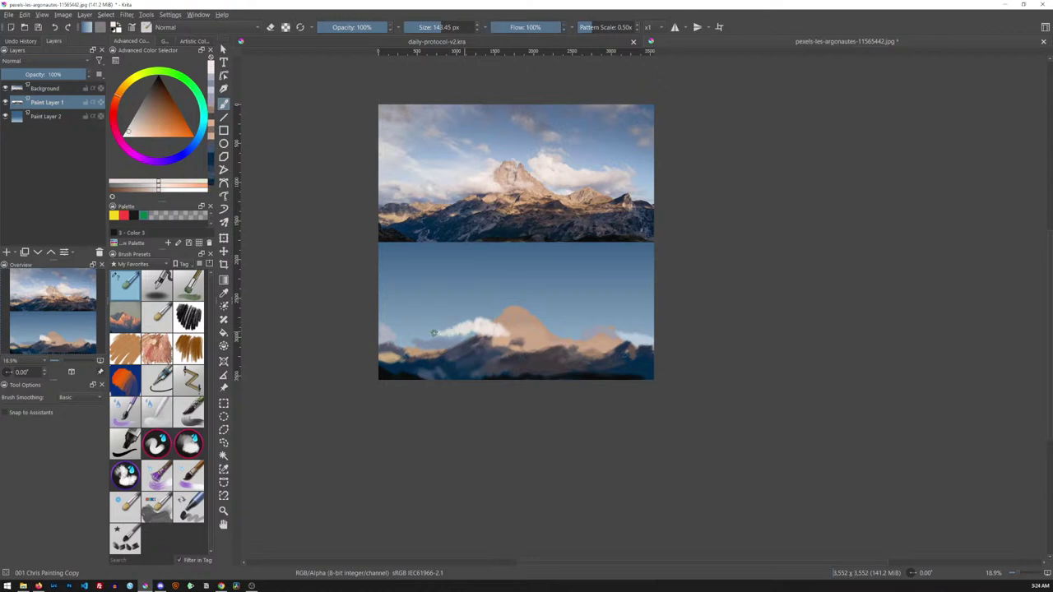
Extend the low cloud bank to the left edge and shade its underside with lavender, pinkish and grey-blue sampled from the photo
ctrl+click(467, 220)
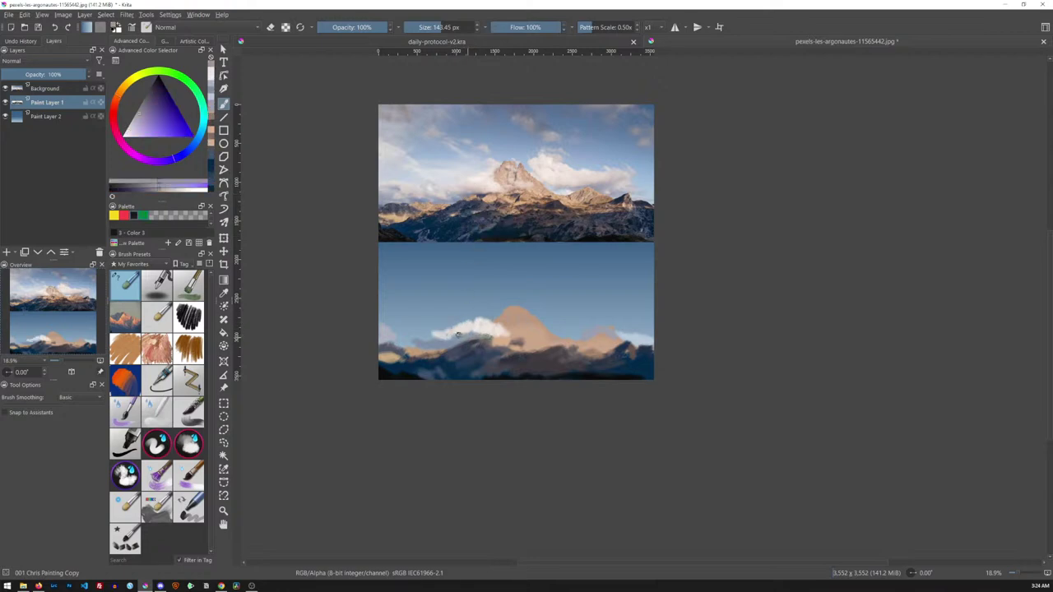
ctrl+click(439, 217)
mouse_move(446, 330)
mouse_down()
mouse_move(388, 320)
mouse_move(428, 337)
mouse_up()
ctrl+click(410, 210)
ctrl+click(405, 214)
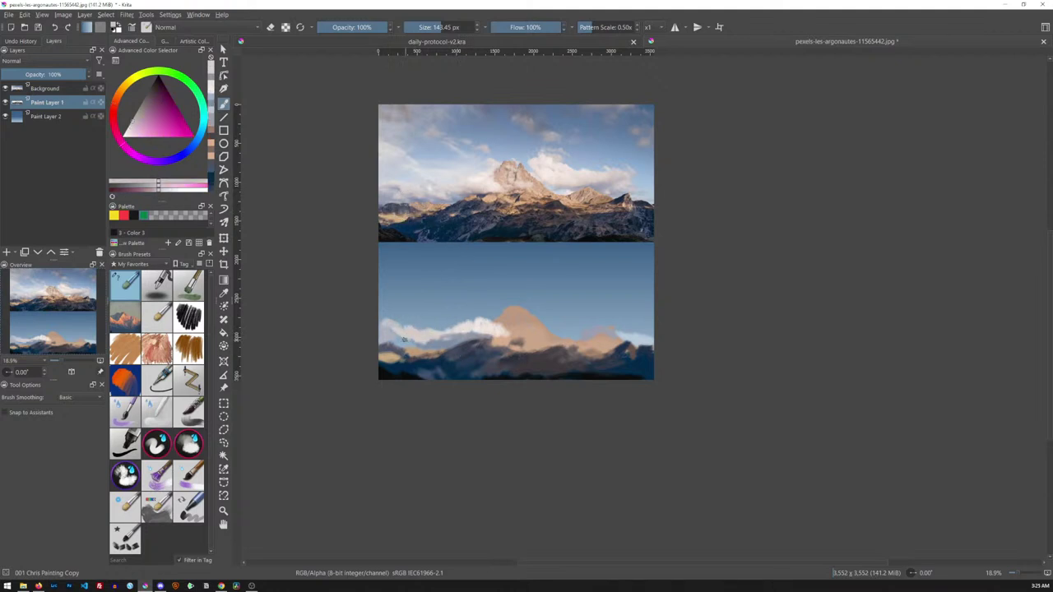
ctrl+click(425, 215)
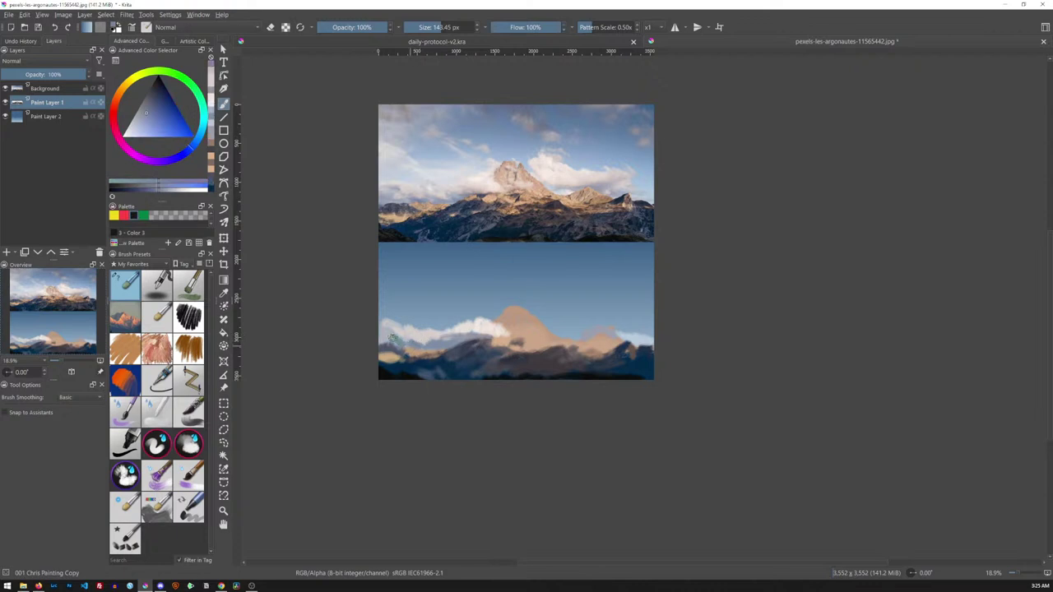
Paint an off-white cloud bank from the main peak's right side towards the right edge, shading its underside with lavender sampled from the photo
ctrl+click(553, 201)
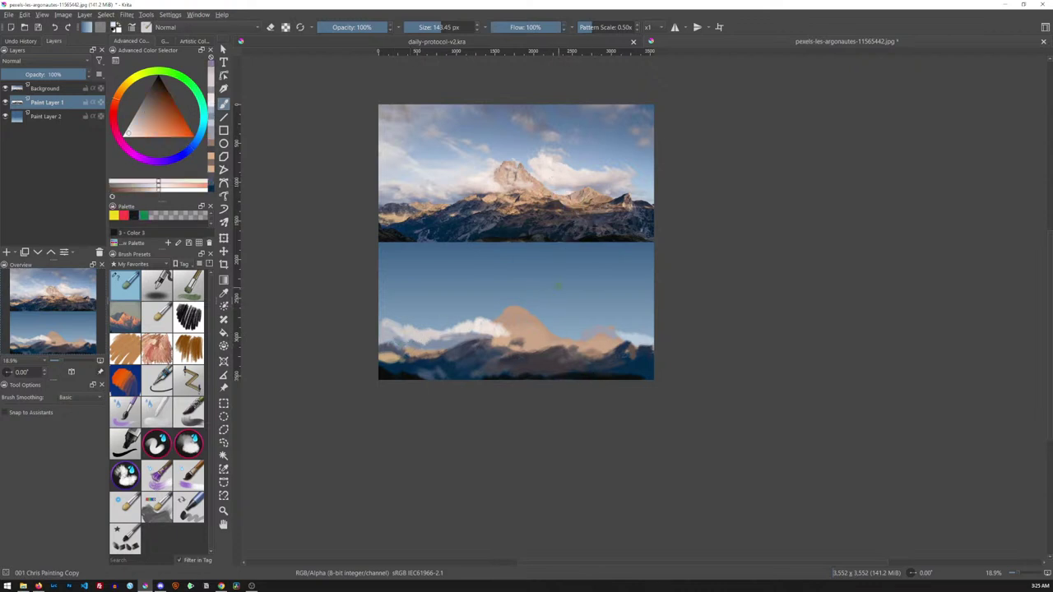
mouse_move(541, 319)
mouse_down()
mouse_move(537, 306)
mouse_move(574, 336)
mouse_move(555, 313)
mouse_move(561, 331)
mouse_move(592, 324)
mouse_up()
ctrl+click(589, 210)
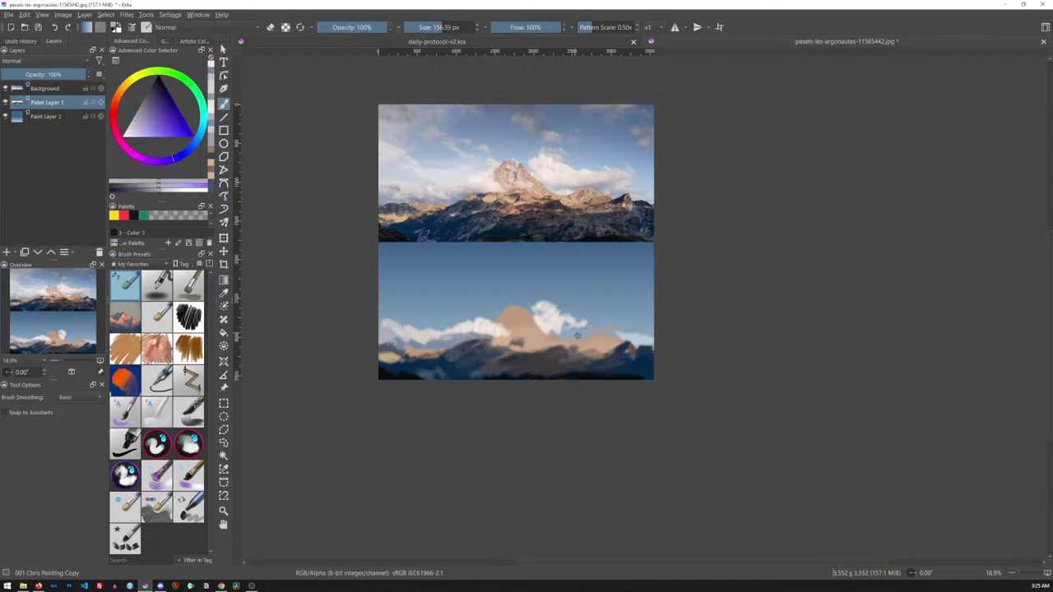
ctrl+click(607, 207)
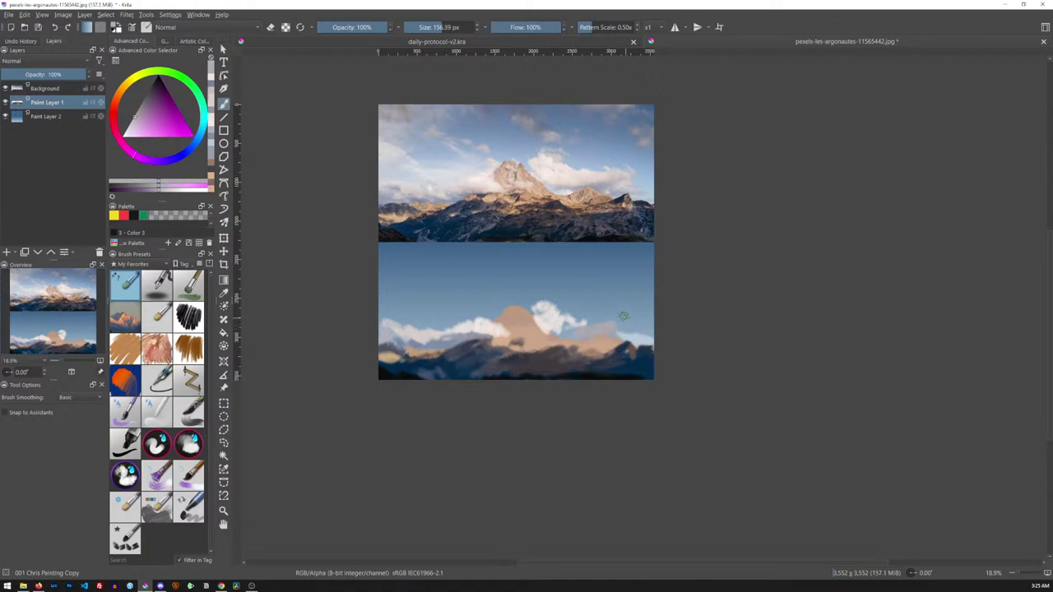
ctrl+click(608, 202)
mouse_move(574, 323)
mouse_down()
mouse_move(631, 314)
mouse_move(568, 319)
mouse_move(634, 318)
mouse_move(561, 313)
mouse_up()
drag(624, 329, 642, 325)
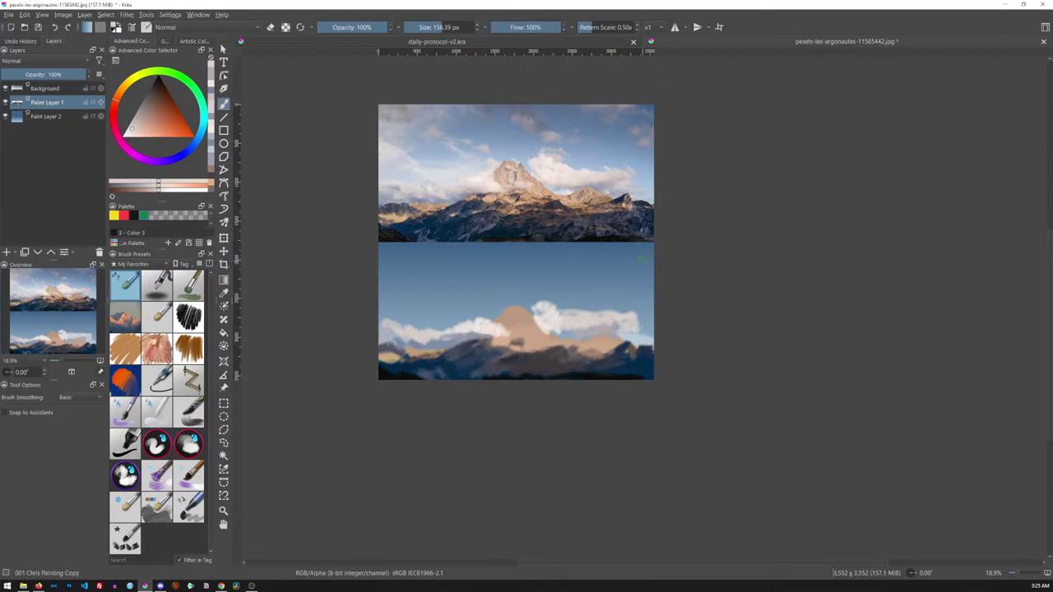
Paint loose pale lavender and blue-grey clouds in the study's upper-left sky, using colours sampled from the photo
ctrl+click(429, 226)
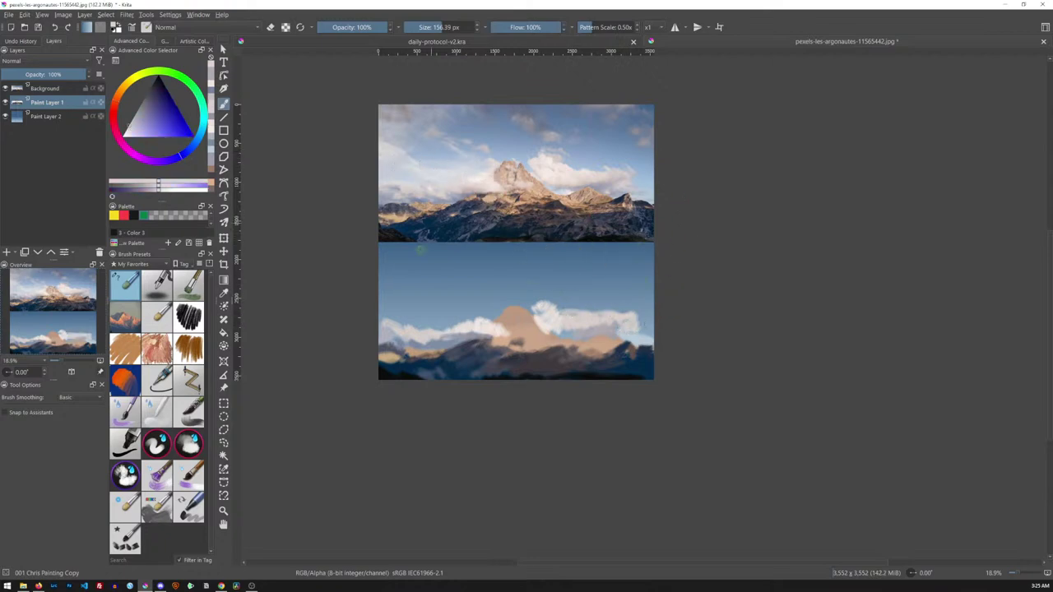
drag(378, 284, 418, 301)
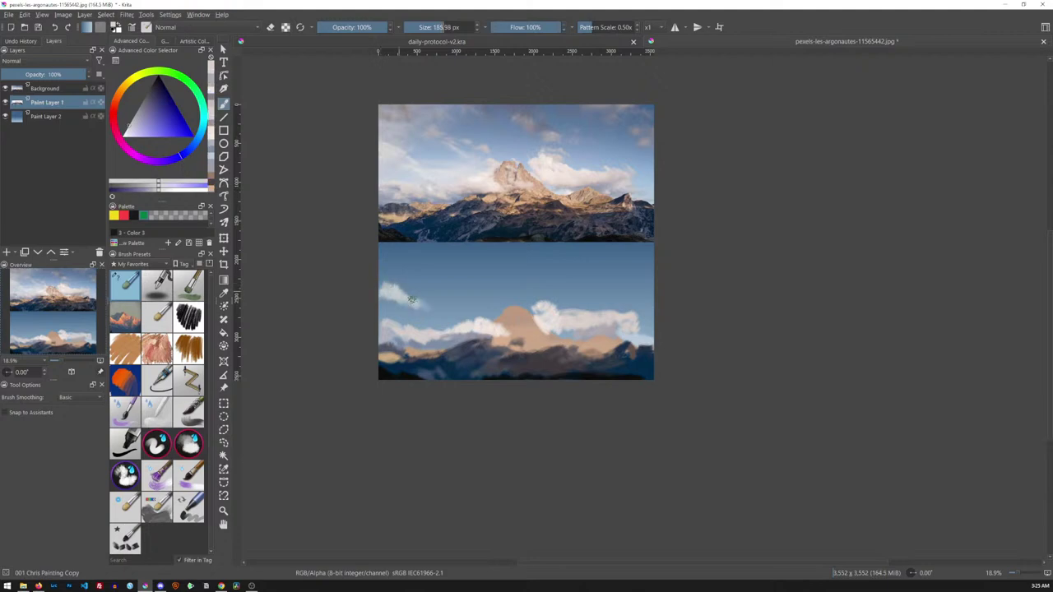
ctrl+click(420, 158)
drag(382, 248, 389, 257)
mouse_move(398, 297)
shift+mouse_down()
mouse_move(386, 251)
mouse_move(397, 279)
mouse_move(390, 250)
mouse_move(434, 255)
mouse_move(431, 236)
mouse_move(384, 261)
mouse_move(383, 283)
mouse_move(417, 278)
shift+mouse_up()
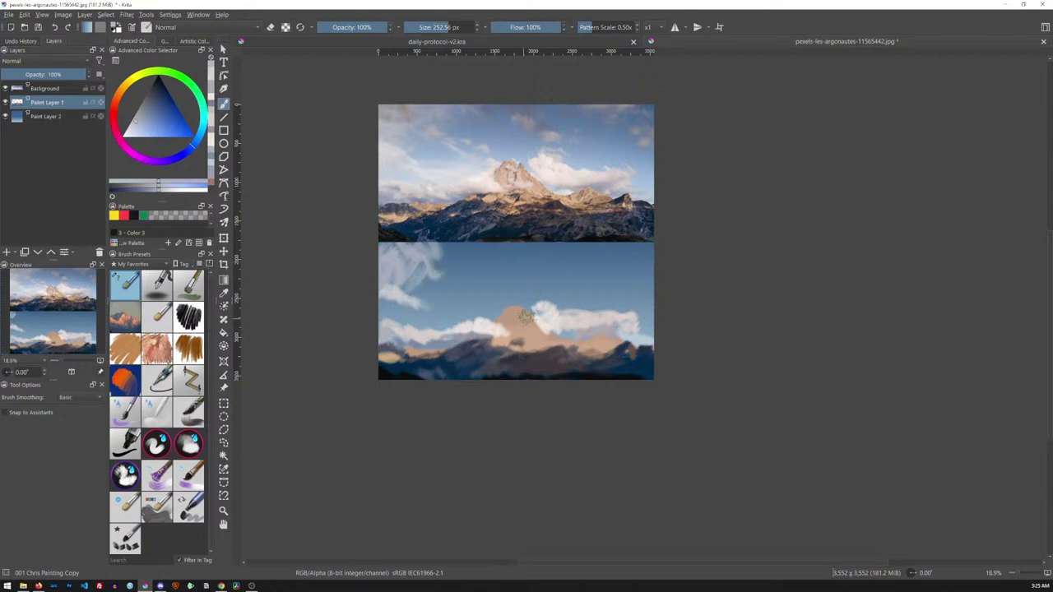
Refine the main peak's summit and right slope against the cloud with tan and pinkish white sampled from the photo
ctrl+click(517, 183)
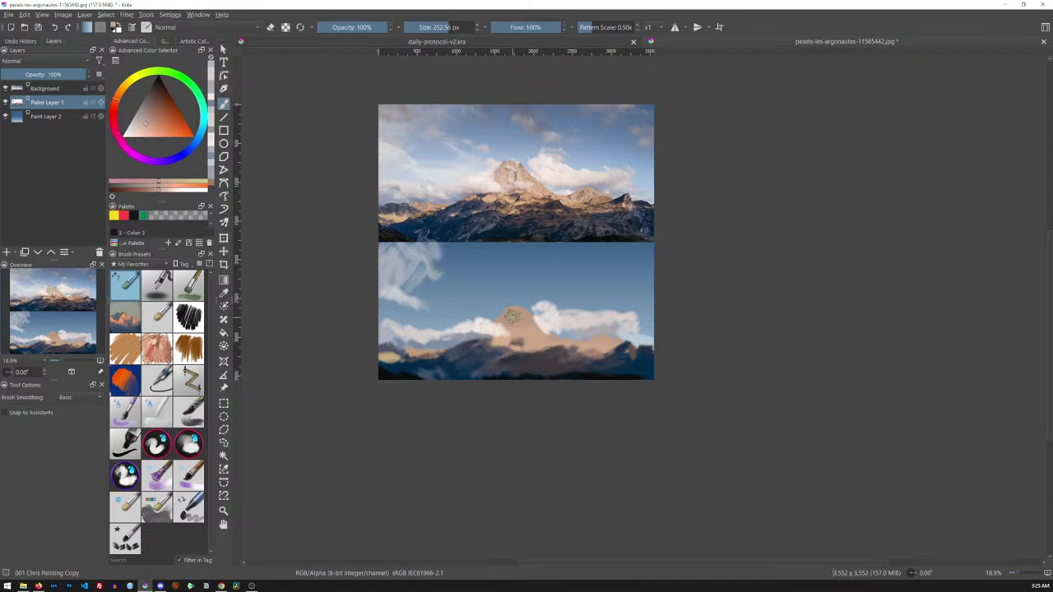
shift+drag(524, 312, 506, 297)
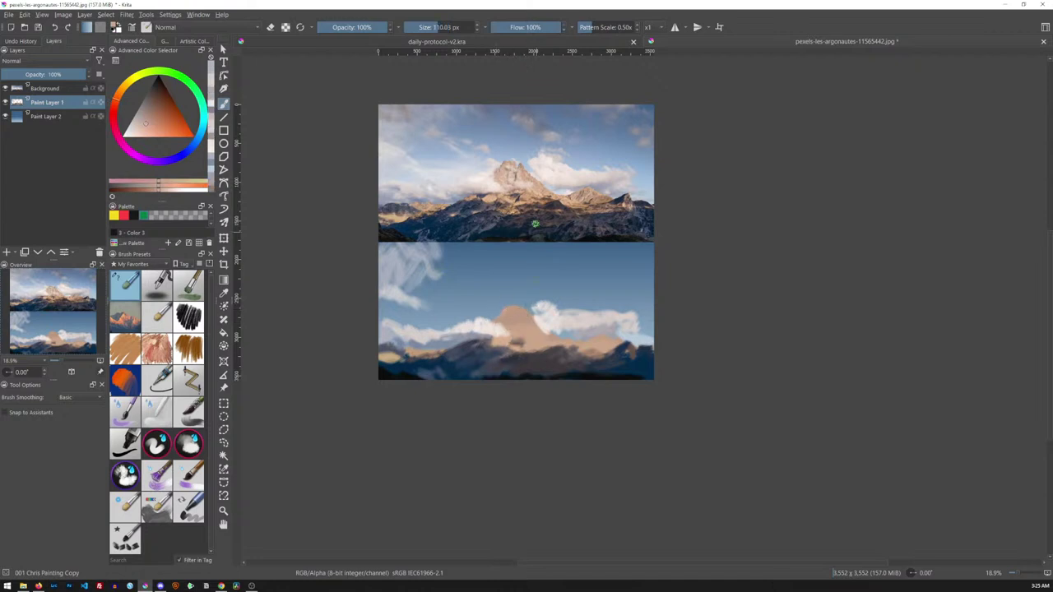
ctrl+click(518, 187)
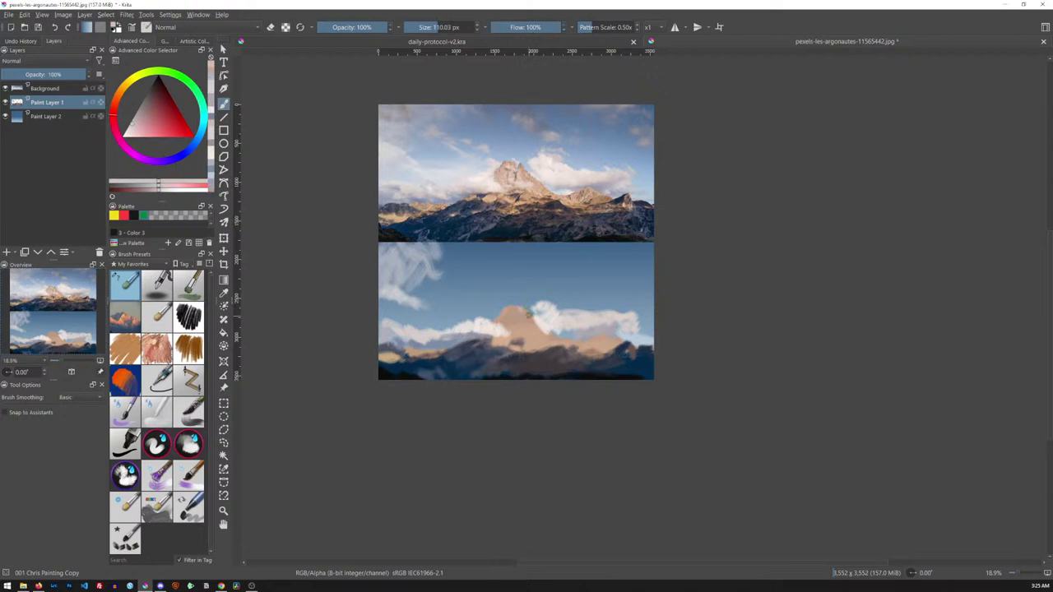
ctrl+click(531, 204)
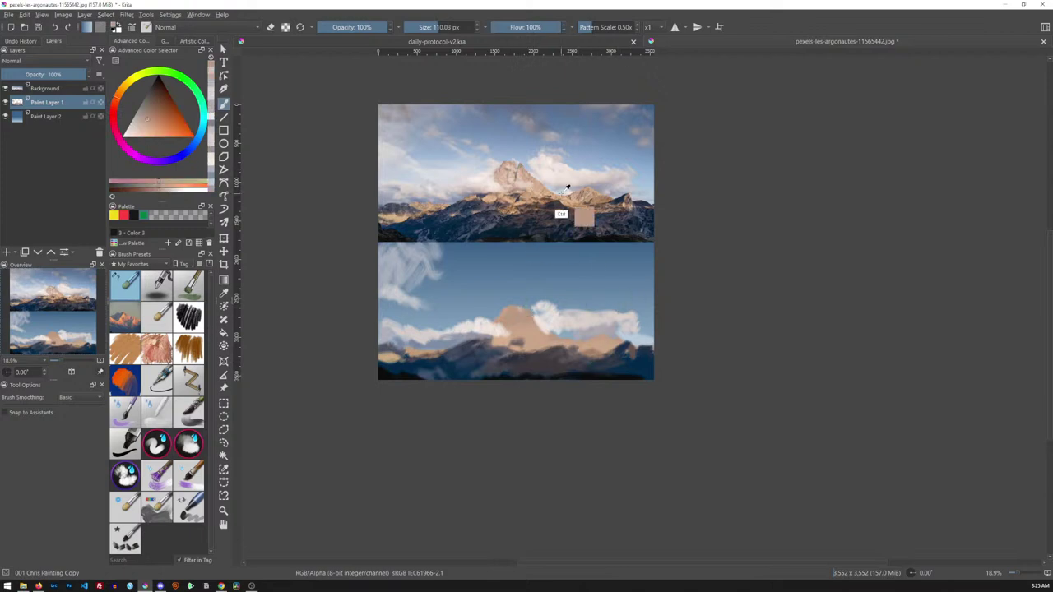
Blend the cloud base between the main and right-hand peaks with pale blue, lavender and warm white sampled from the photo
ctrl+click(568, 210)
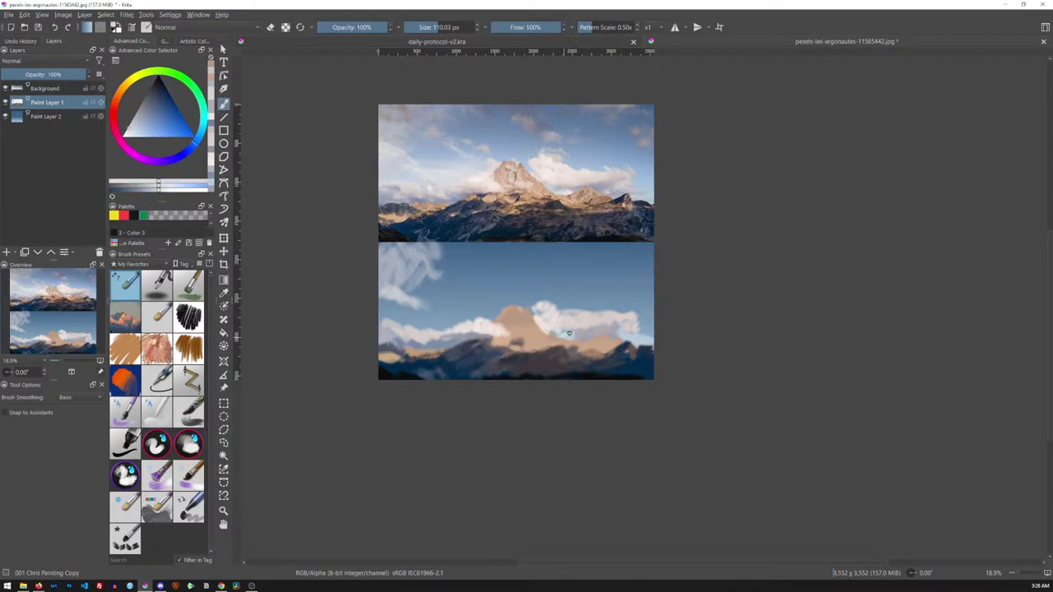
ctrl+click(568, 205)
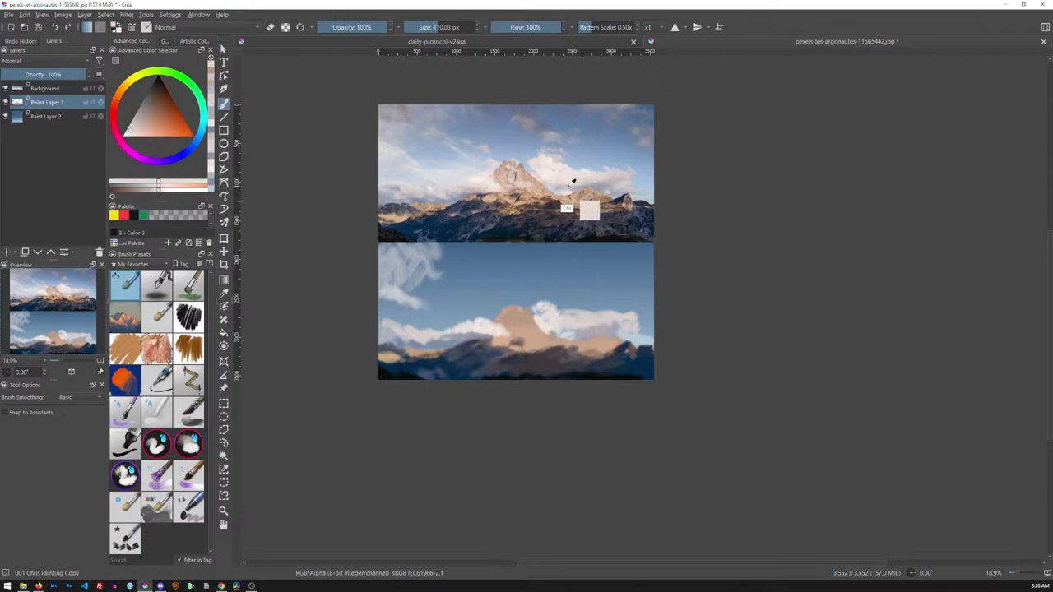
ctrl+click(572, 179)
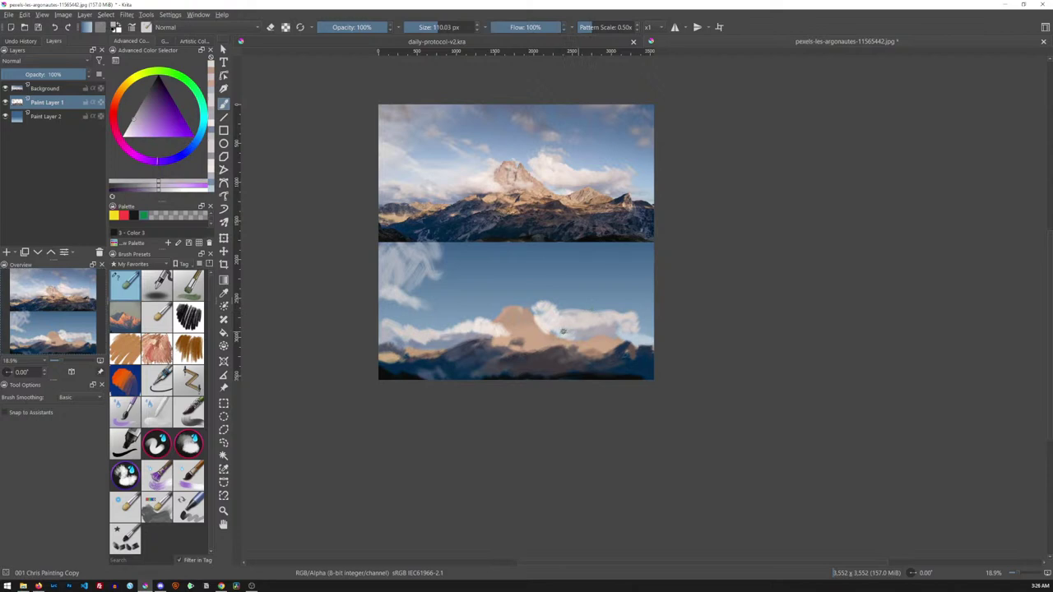
ctrl+click(568, 174)
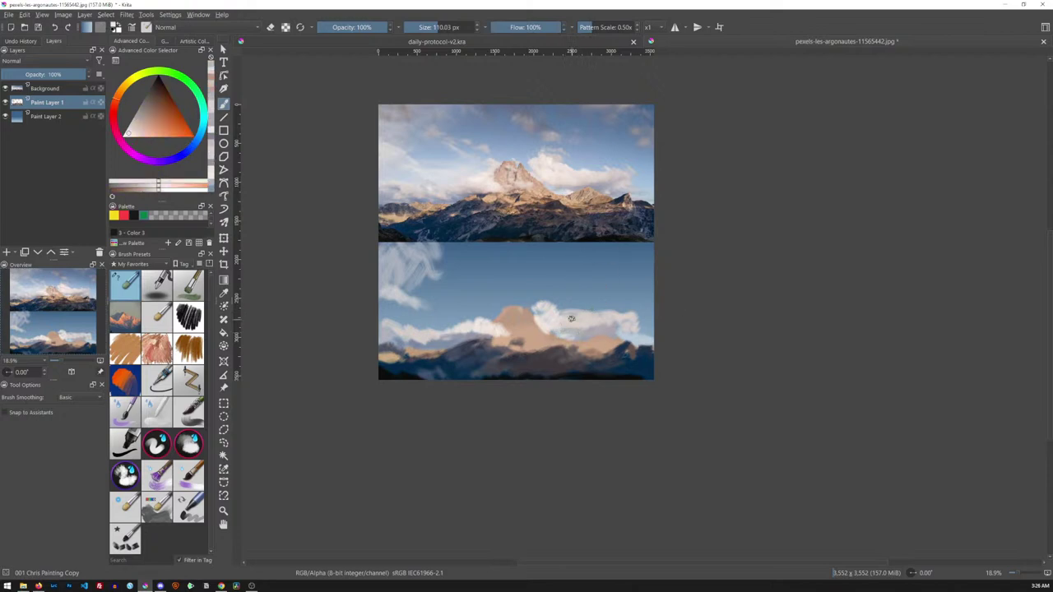
Paint light blue and off-white cloud wisps around the main peak's summit, sampling the colours from the photo
ctrl+click(541, 188)
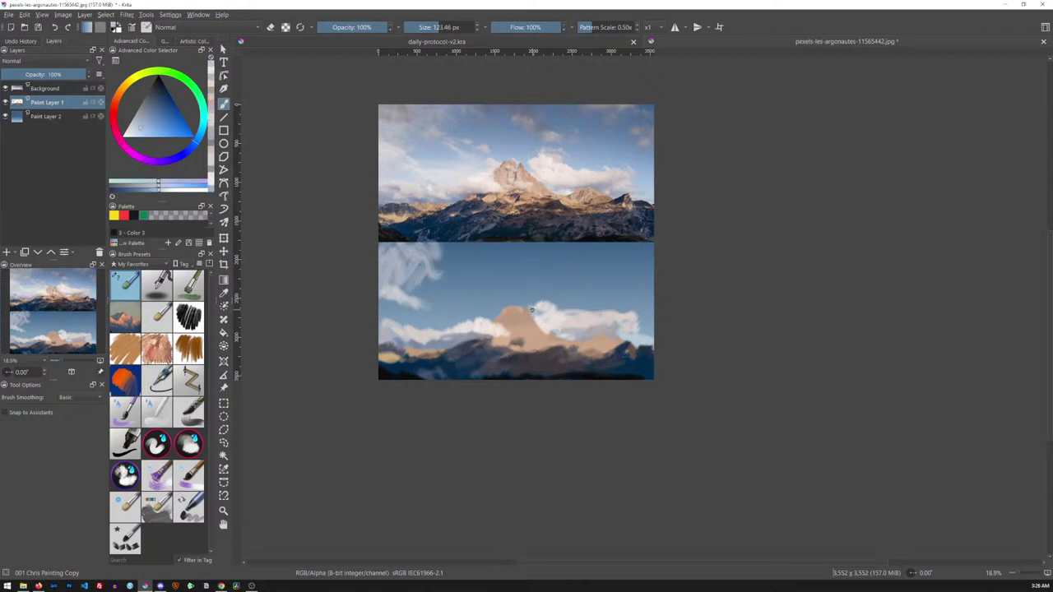
ctrl+click(524, 158)
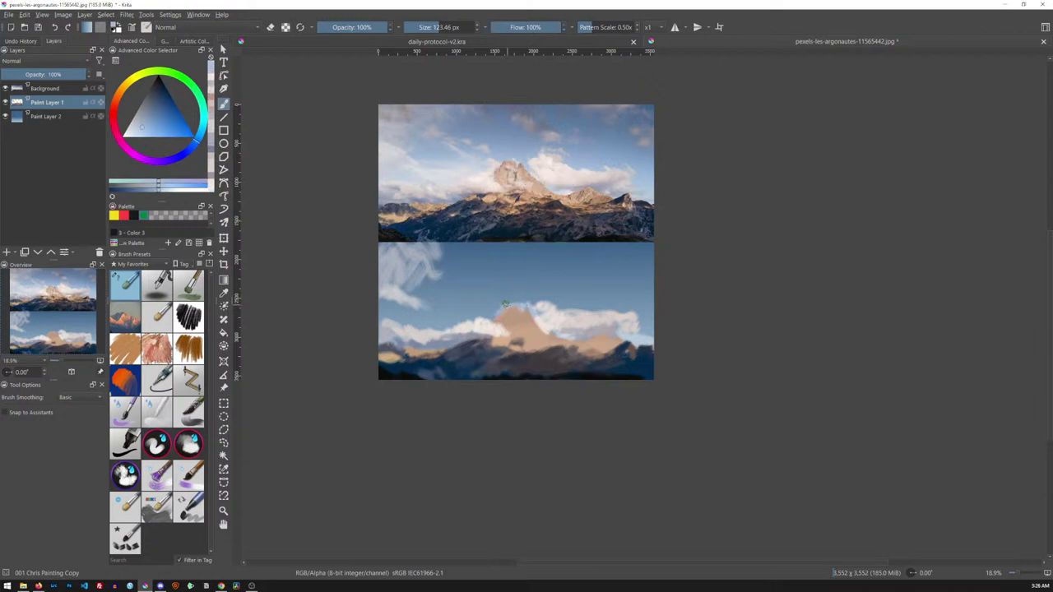
ctrl+click(507, 171)
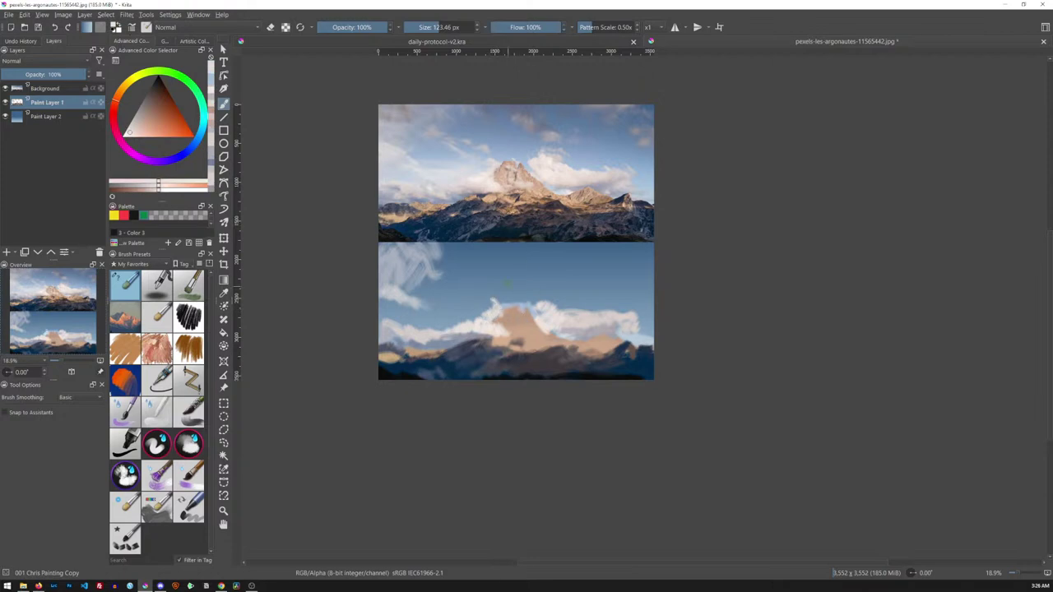
ctrl+click(506, 174)
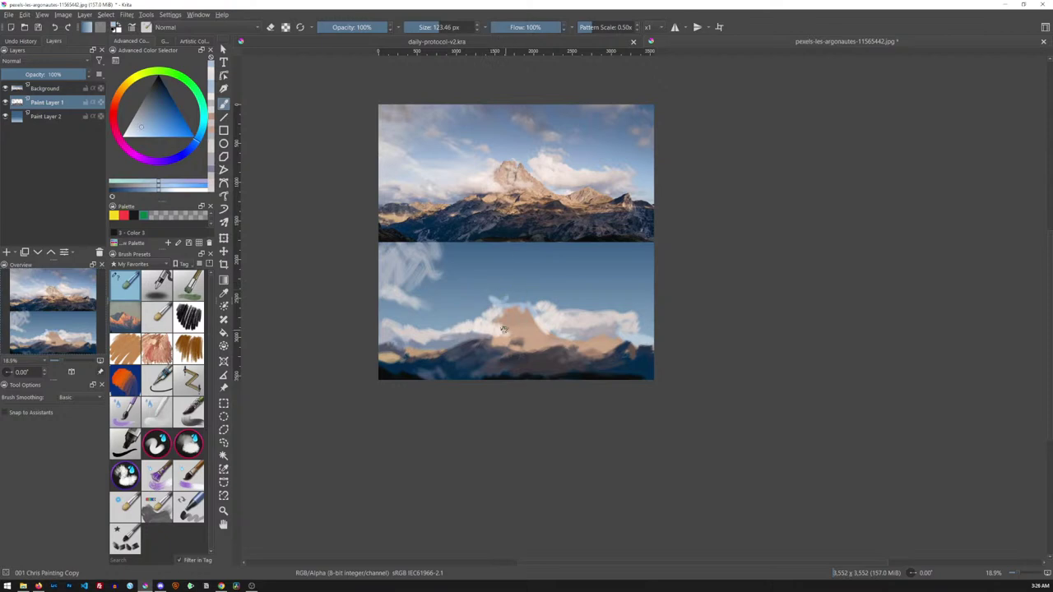
Fill the lower-left sky with broad pale blue cloud strokes and add muted lavender-grey cloud patches in the upper-right sky
ctrl+click(474, 187)
shift+drag(451, 317, 460, 317)
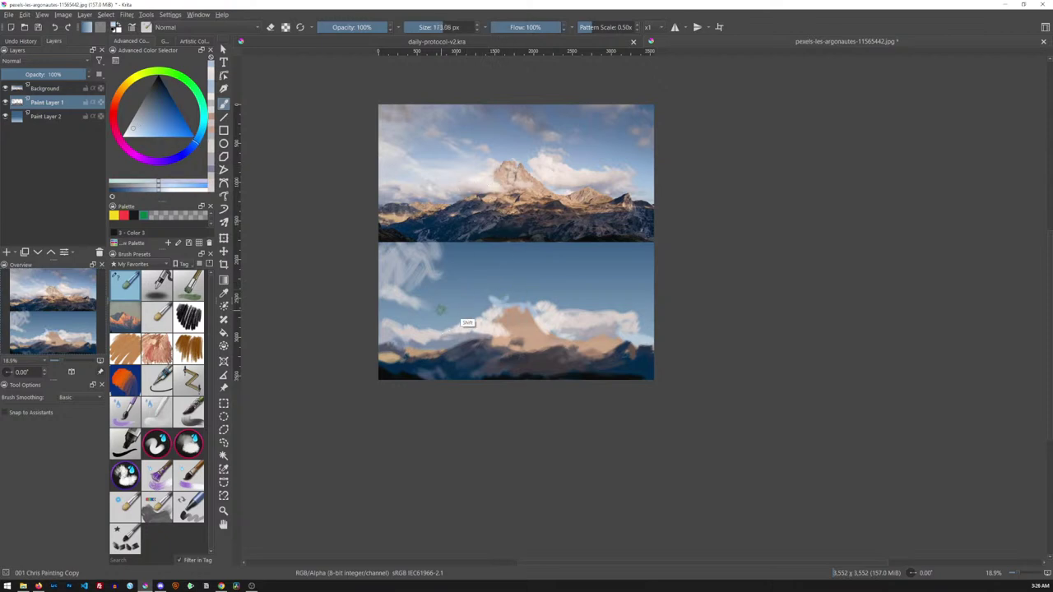
mouse_move(385, 310)
mouse_down()
mouse_move(416, 305)
mouse_move(446, 326)
mouse_move(459, 312)
mouse_move(442, 312)
mouse_move(467, 319)
mouse_move(468, 304)
mouse_move(482, 315)
mouse_move(444, 327)
mouse_up()
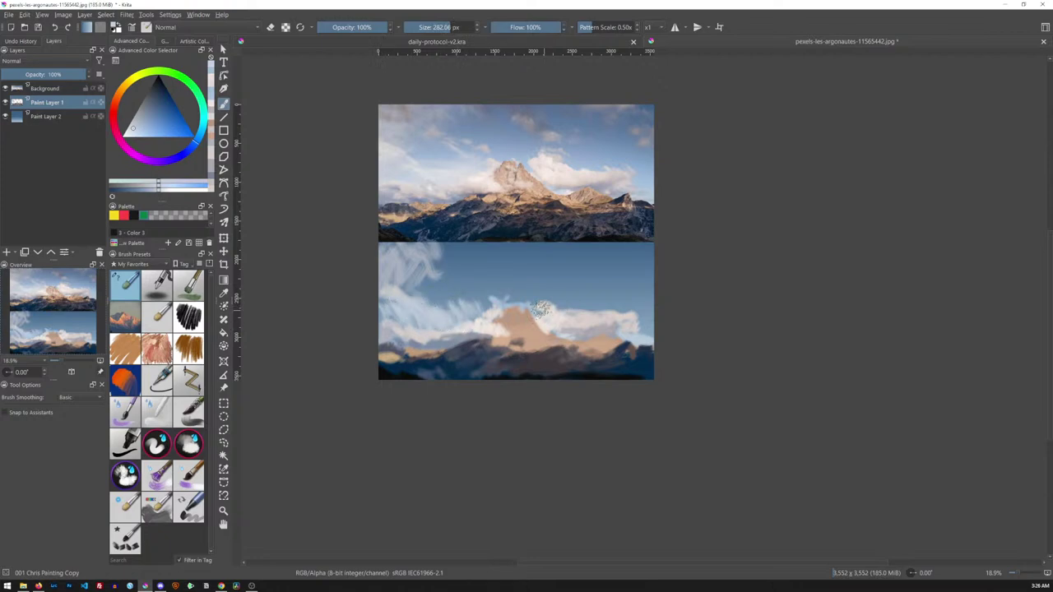
ctrl+click(617, 145)
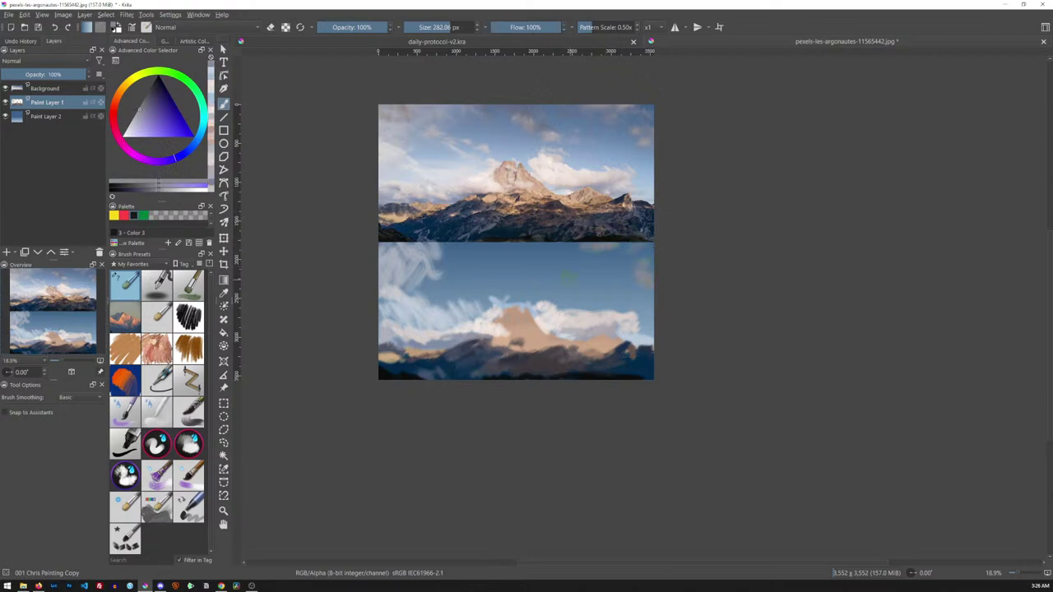
Build up the billowing cloud right of the main peak with warm white and pinkish tones sampled from the photo
ctrl+click(559, 319)
mouse_move(551, 298)
mouse_down()
mouse_move(578, 315)
mouse_move(594, 311)
mouse_up()
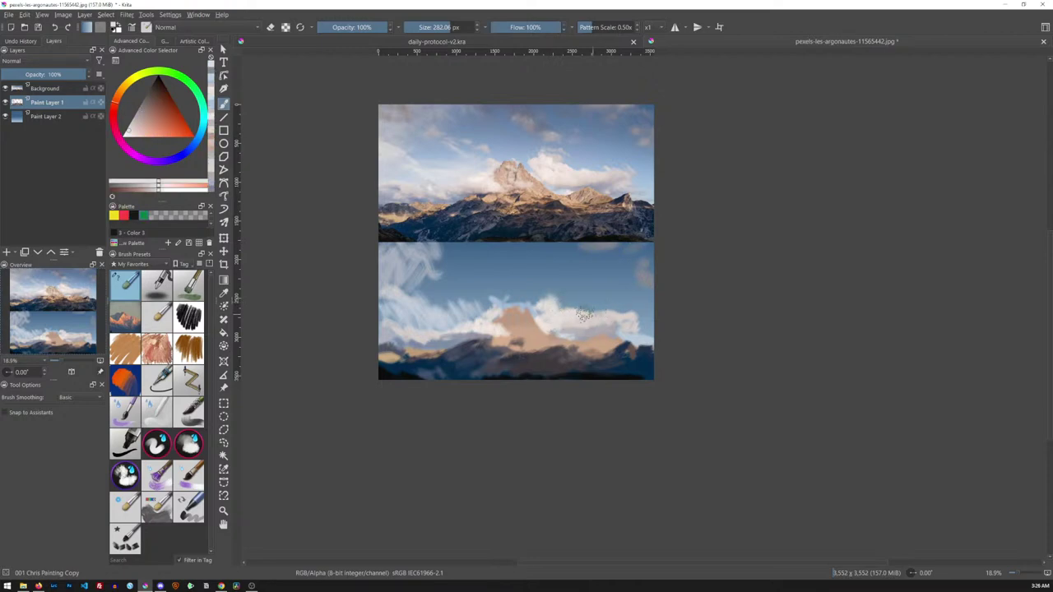
ctrl+click(571, 185)
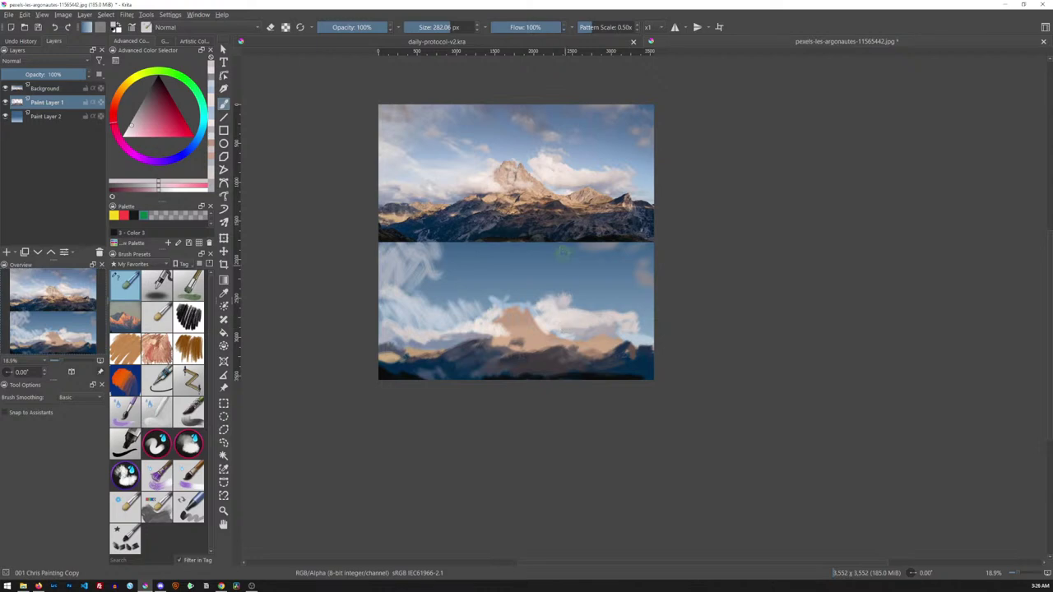
ctrl+click(577, 203)
mouse_move(572, 317)
mouse_down()
mouse_move(561, 309)
mouse_move(584, 313)
mouse_up()
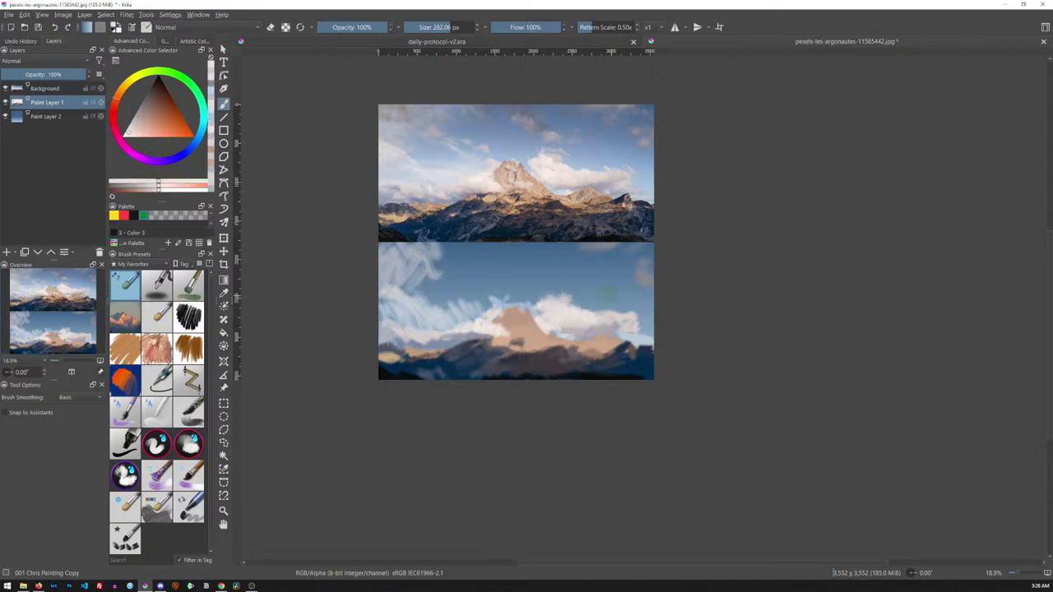
Paint a muted grey-lavender cloud in the upper middle of the study's sky, using colour sampled from the photo
ctrl+click(530, 148)
drag(518, 246, 553, 258)
ctrl+click(545, 170)
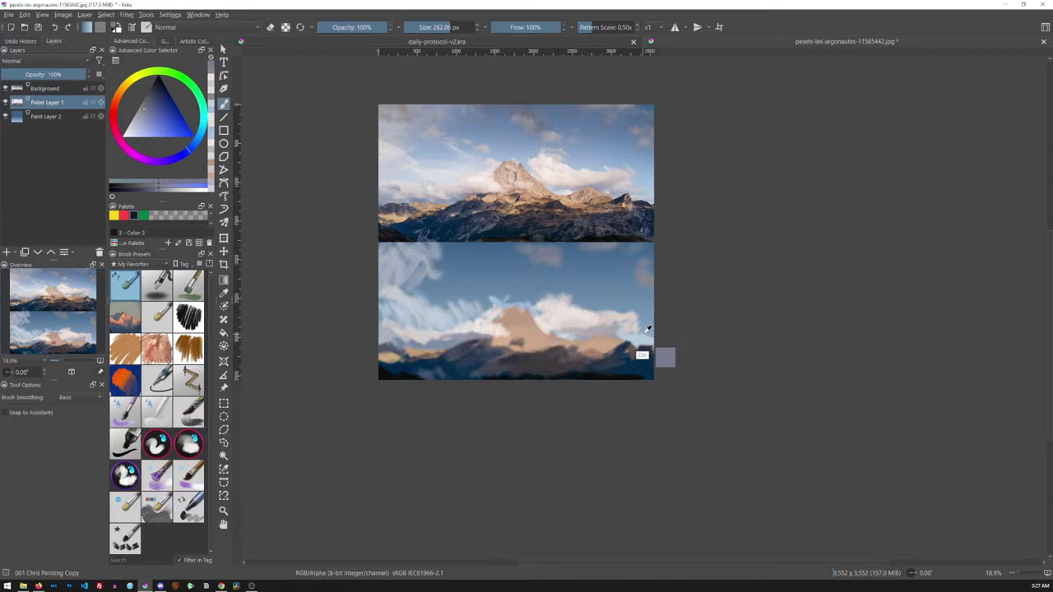
Paint a light blue band of sky just above the clouds and main peak, from the right edge towards the left
ctrl+click(653, 245)
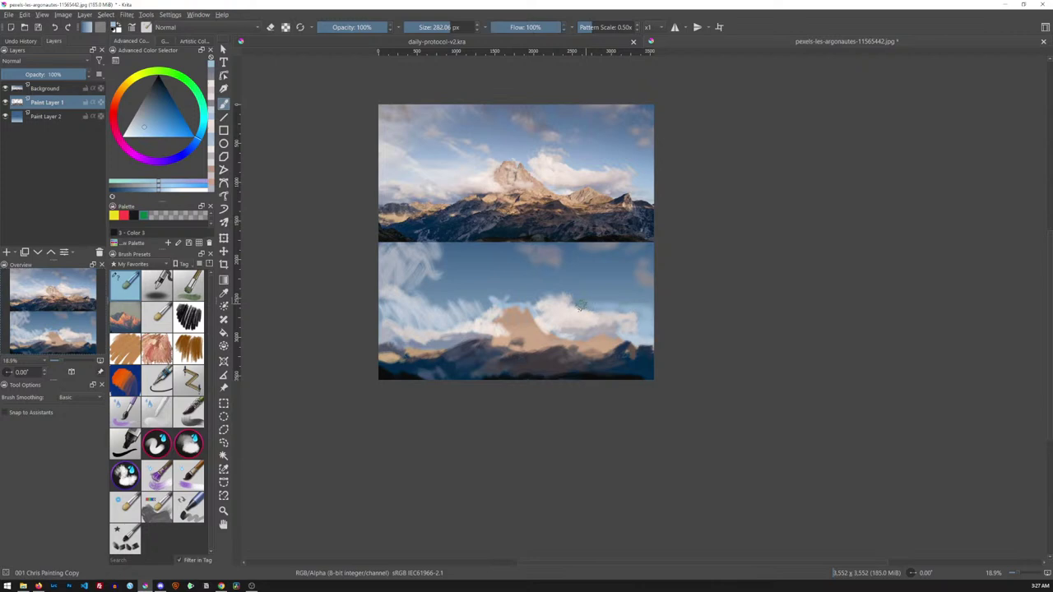
drag(627, 303, 587, 299)
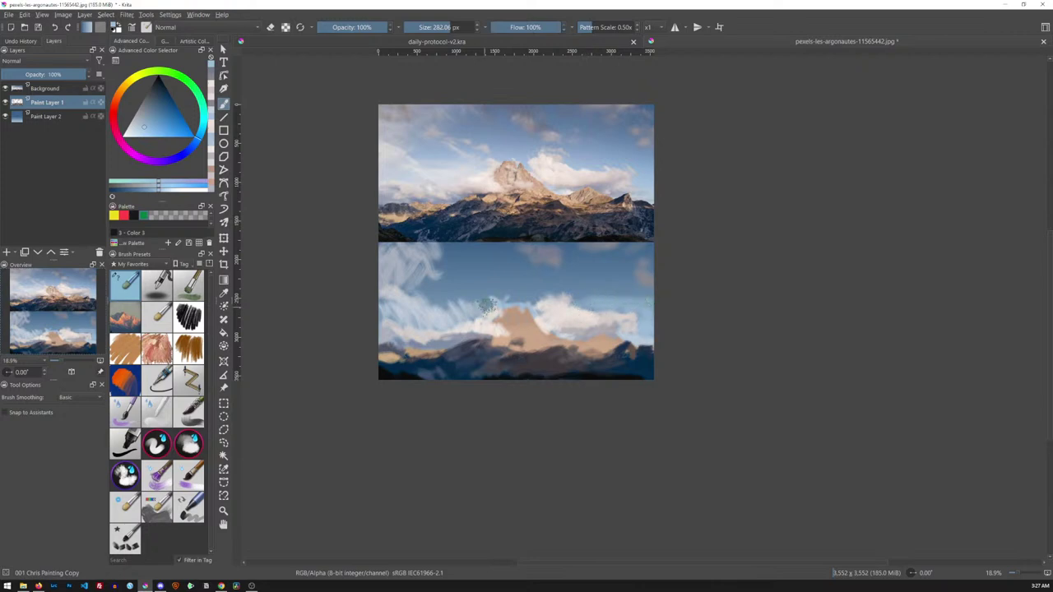
drag(485, 310, 516, 294)
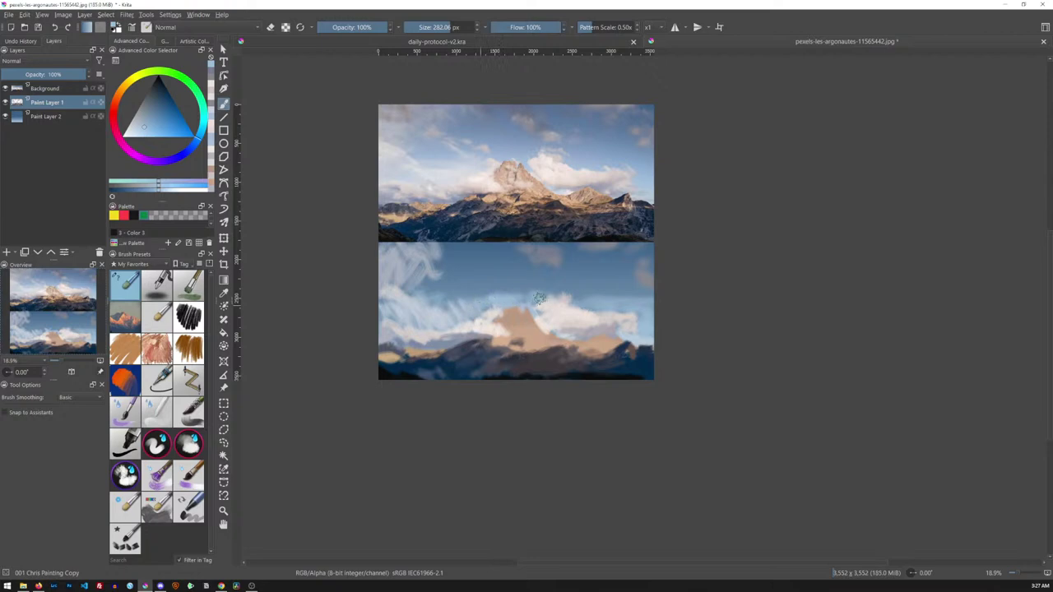
ctrl+click(541, 246)
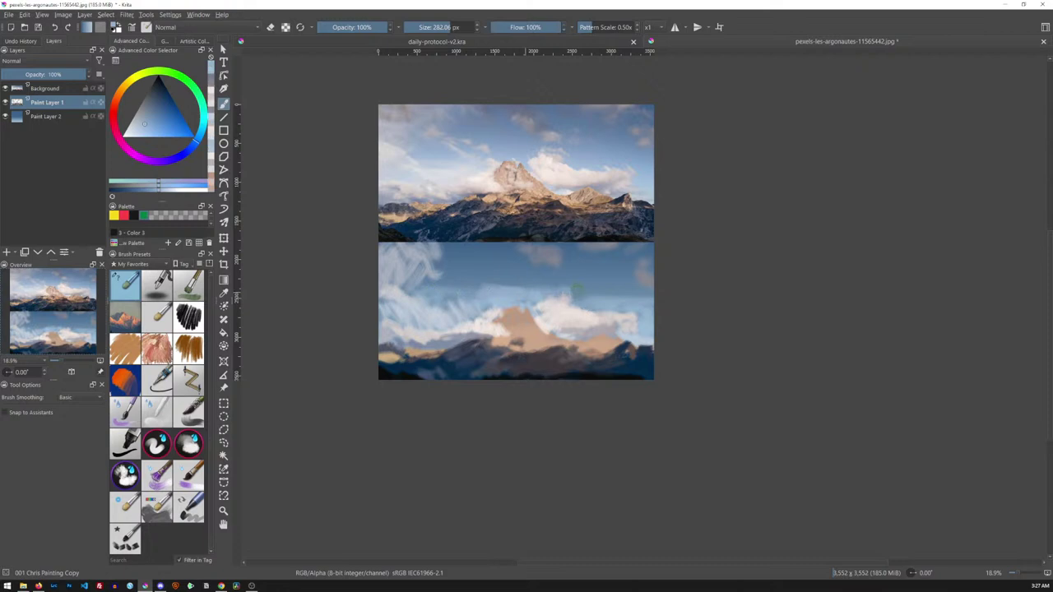
Blend progressively deeper blues sampled from the photo across the middle and upper sky, above the light blue band
ctrl+click(519, 178)
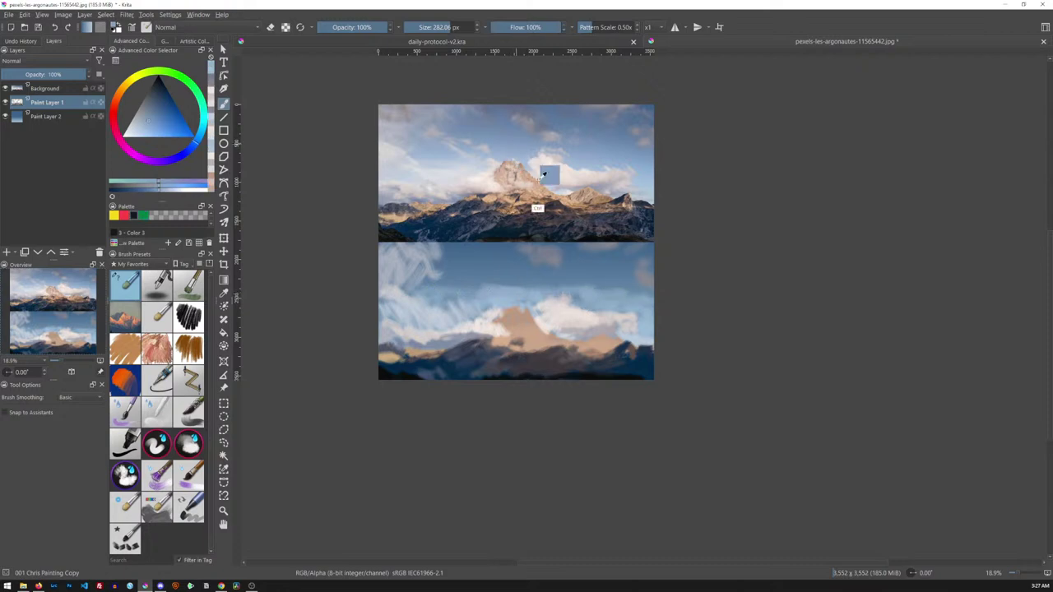
mouse_move(574, 278)
mouse_down()
mouse_move(548, 284)
mouse_move(651, 293)
mouse_up()
ctrl+click(499, 156)
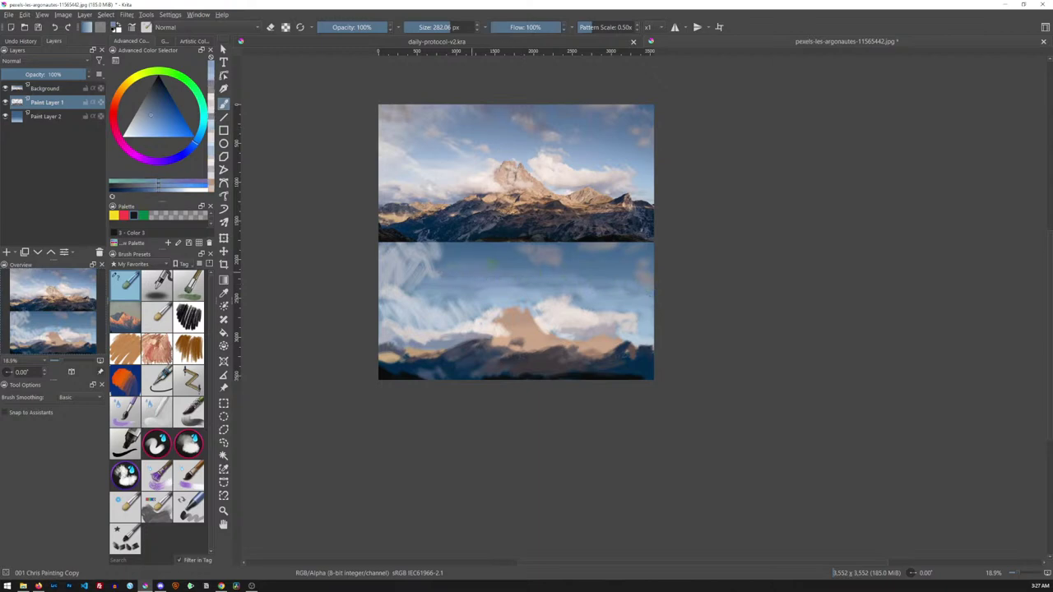
drag(610, 275, 600, 271)
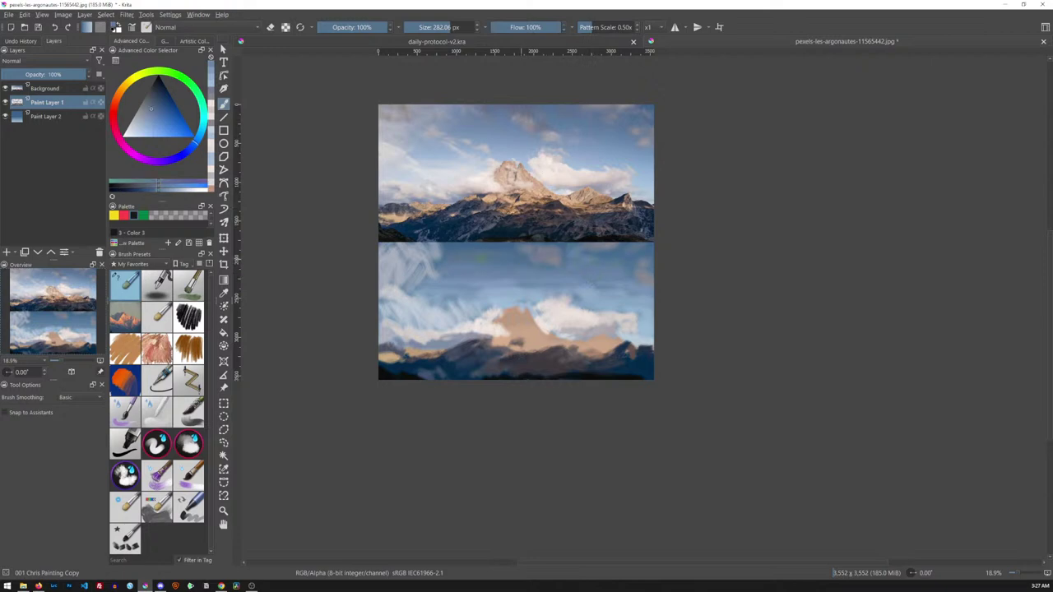
ctrl+click(568, 118)
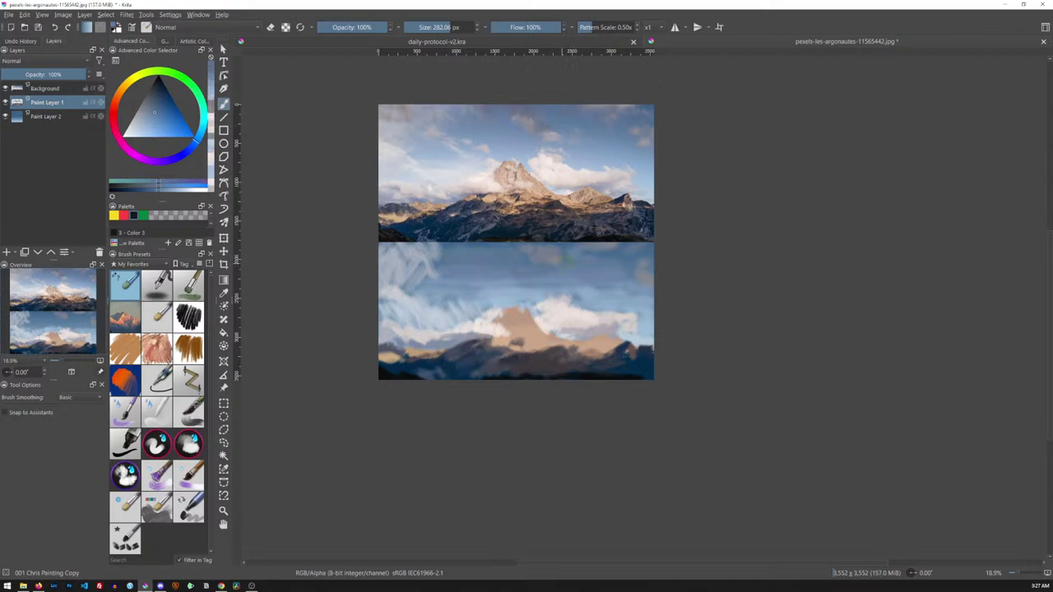
drag(677, 235, 643, 303)
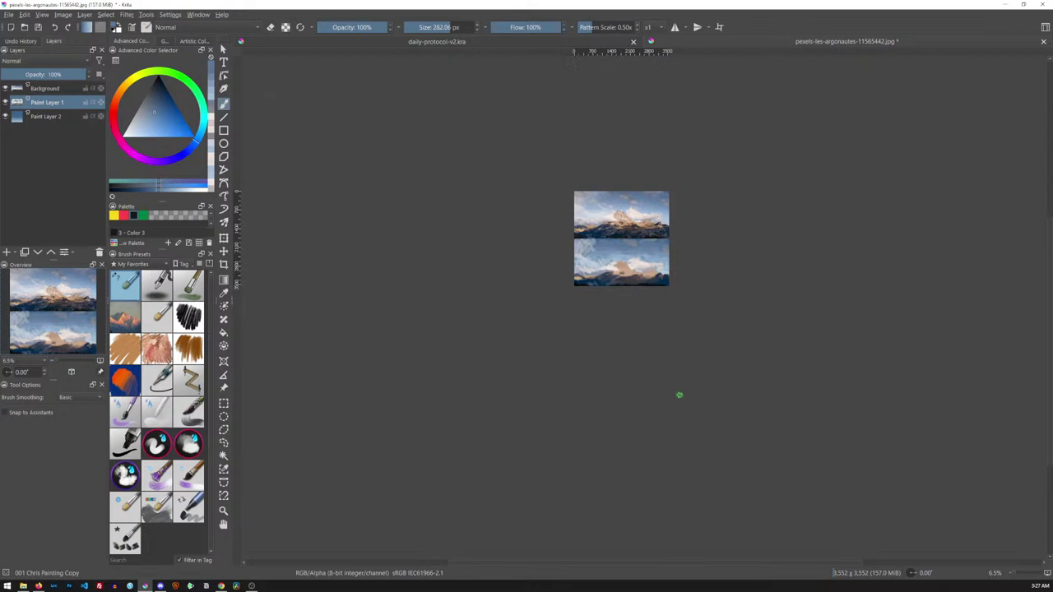
Fit the whole canvas in view and select Paint Layer 2, which holds the blue sky gradient
key(5)
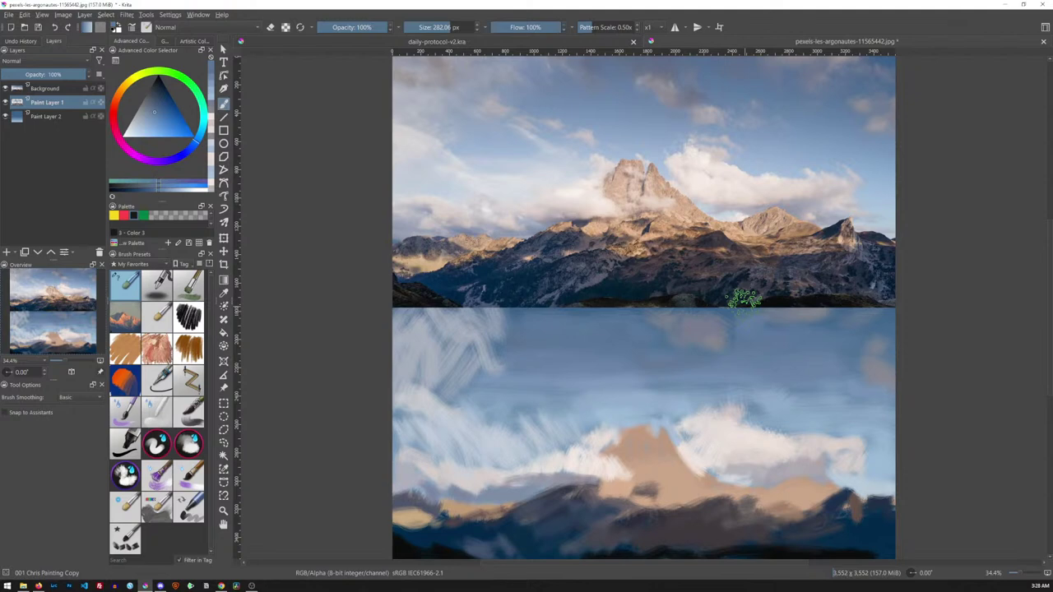
click(50, 116)
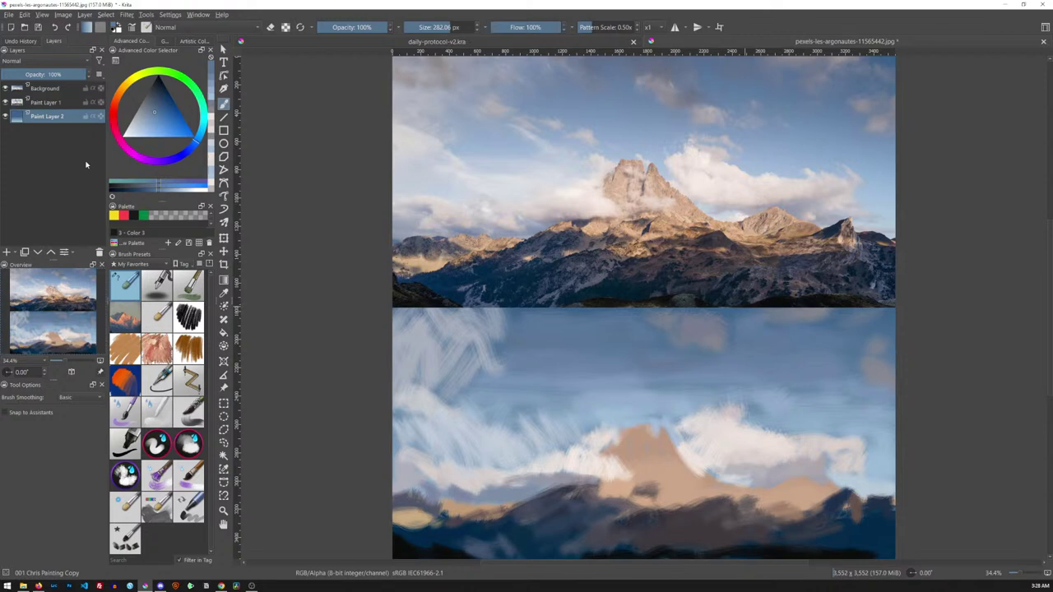
click(55, 103)
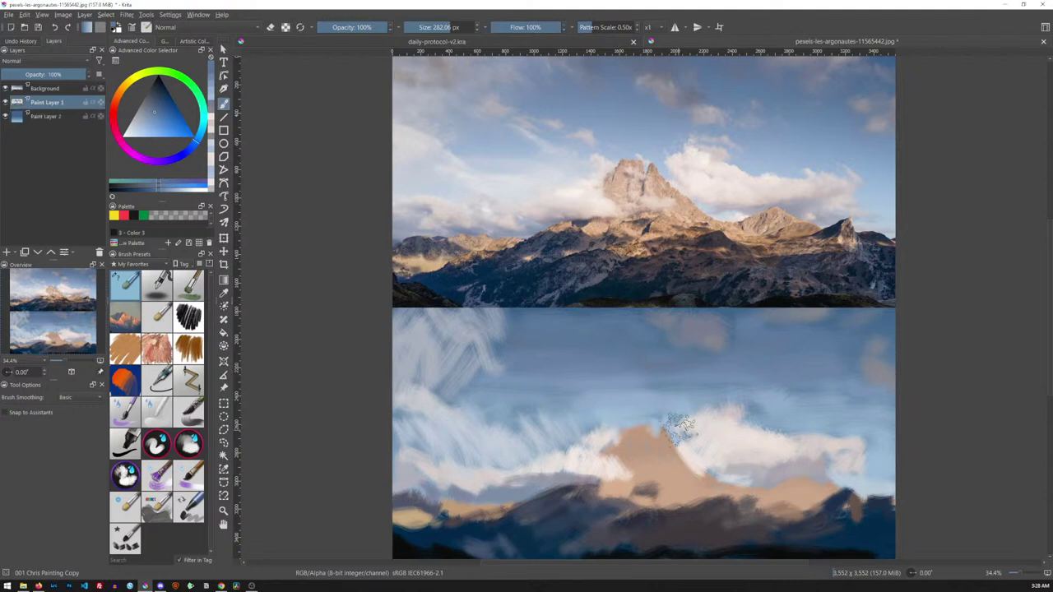
key(Page_Down)
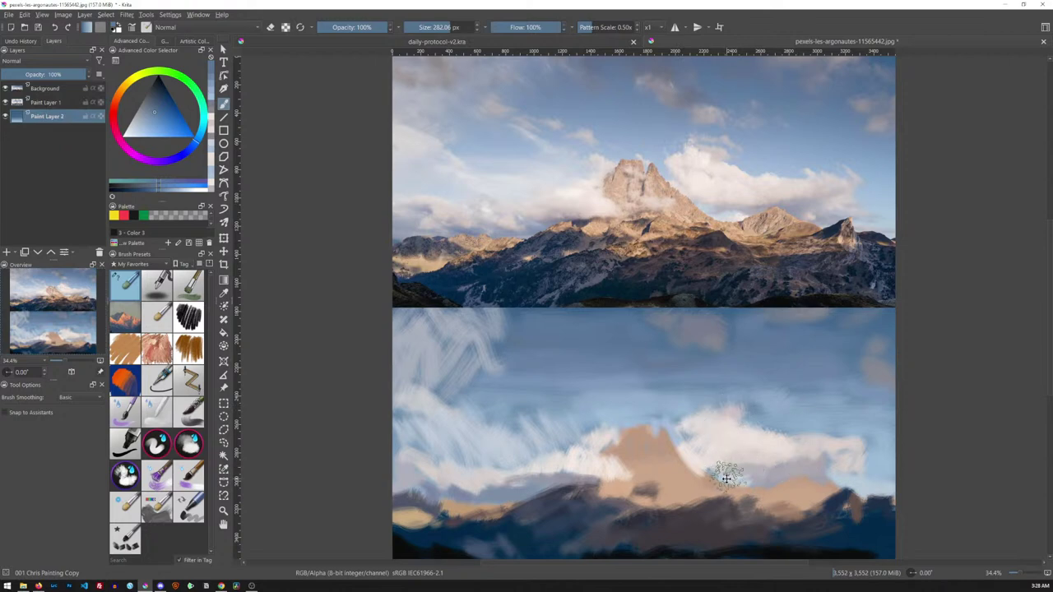
key(t)
key(ctrl+t)
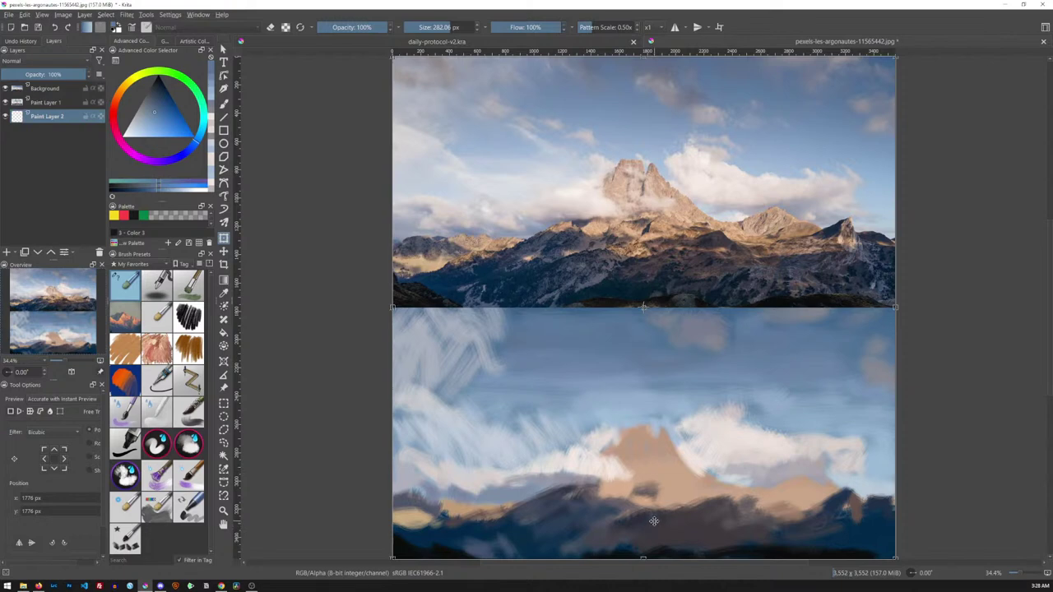
key(ctrl)
key(Return)
key(ctrl)
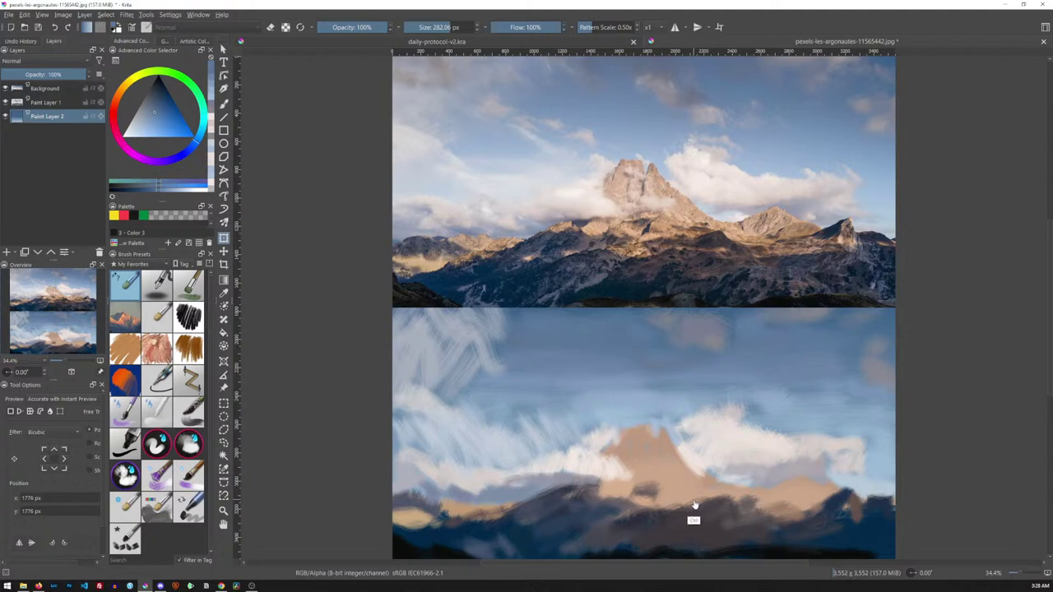
Transform the gradient layer vertically so it spans from the middle of the photo down to the base of the study's main peak
key(t)
key(ctrl+t)
drag(644, 57, 645, 151)
drag(650, 207, 653, 295)
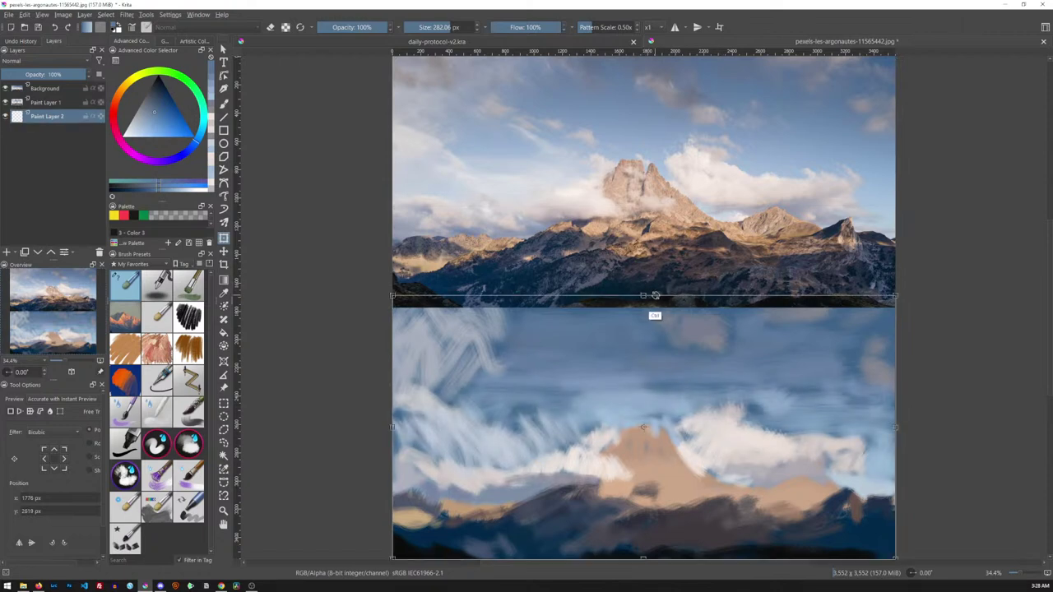
key(ctrl+z)
mouse_move(644, 560)
mouse_down()
mouse_move(645, 488)
mouse_move(646, 501)
mouse_up()
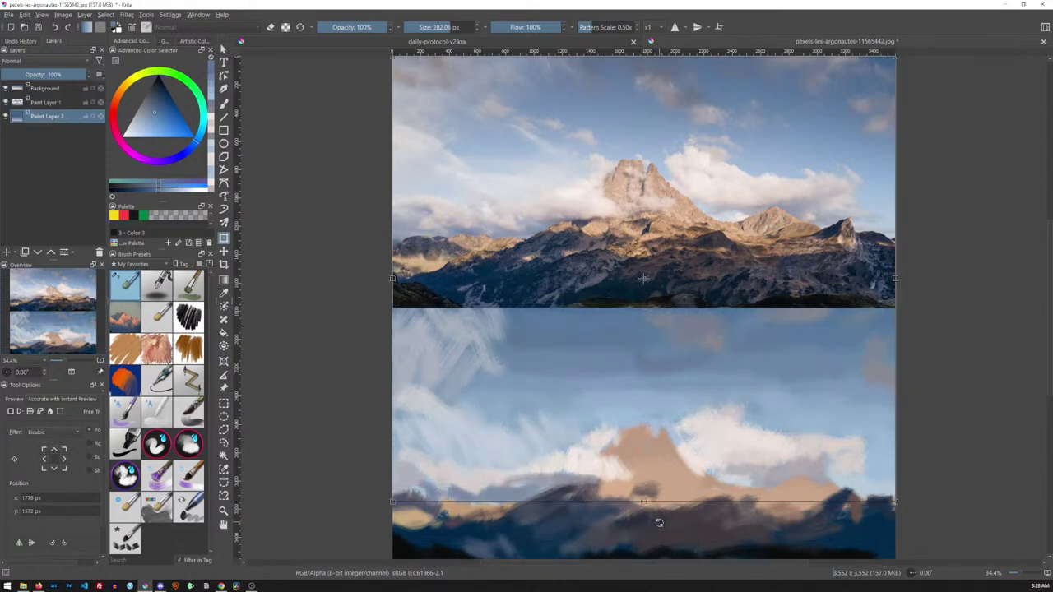
drag(646, 57, 644, 73)
drag(642, 147, 643, 213)
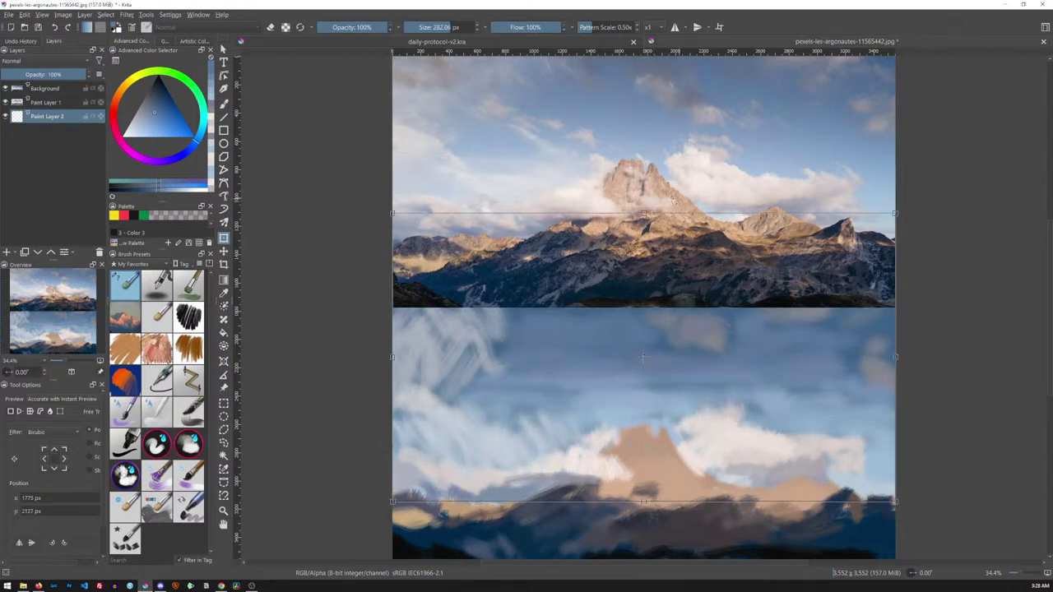
drag(643, 213, 643, 198)
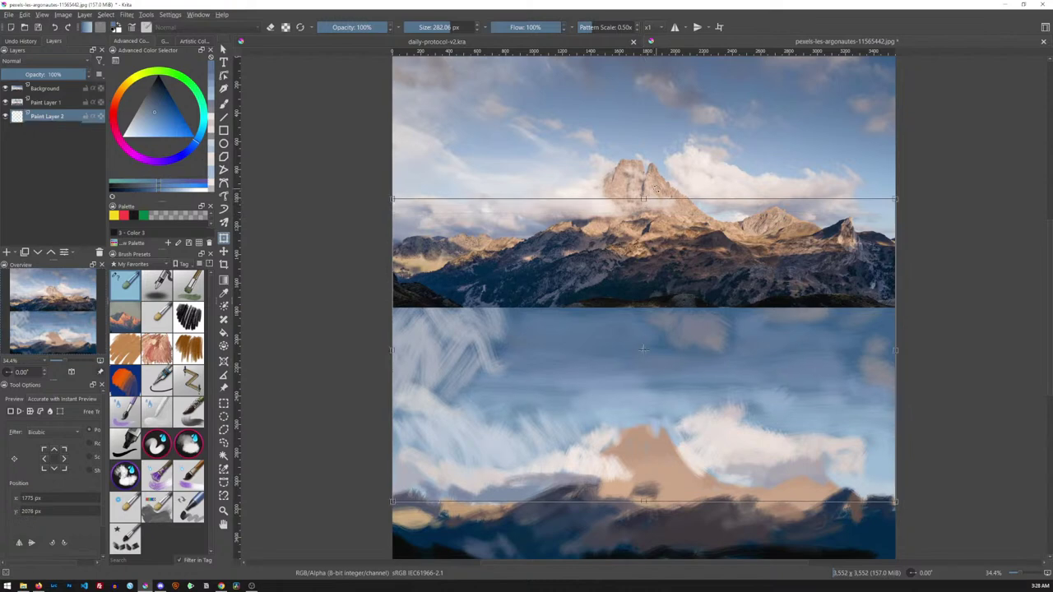
key(Return)
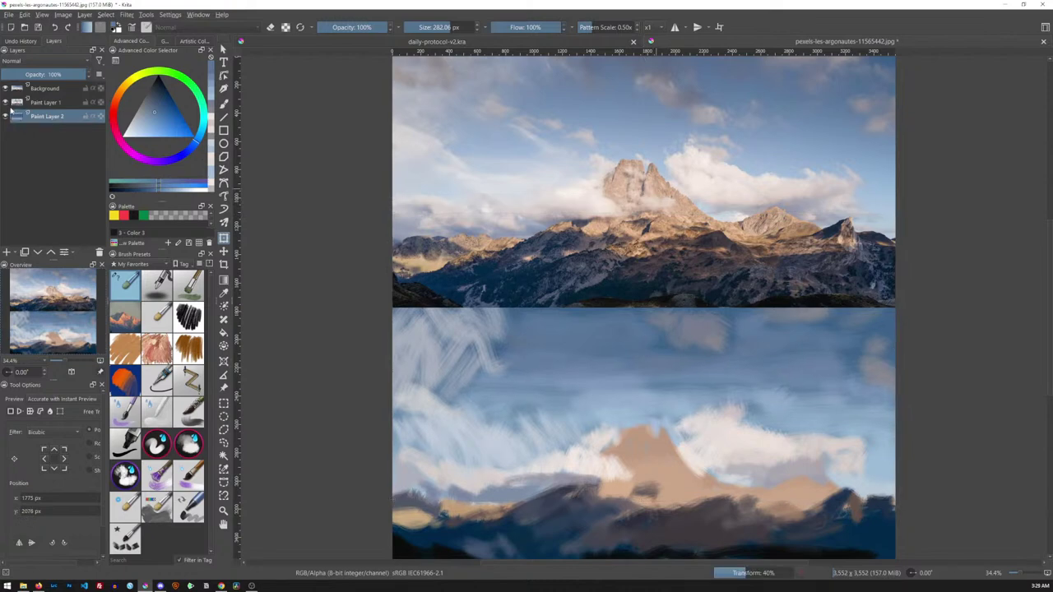
Toggle the visibility of Paint Layer 1 to inspect the resized sky gradient beneath it
click(5, 103)
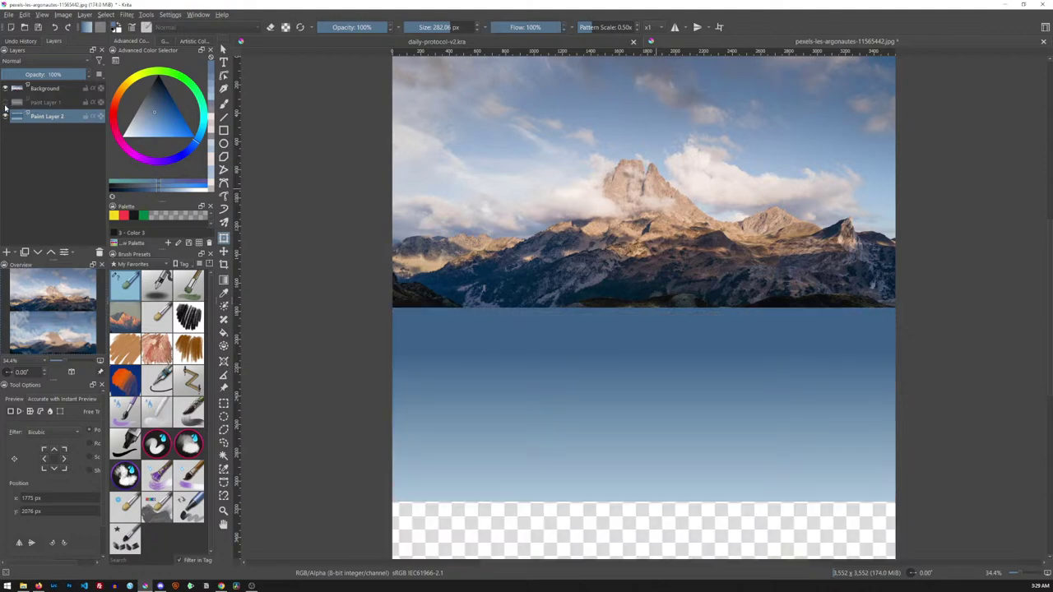
click(5, 103)
click(6, 103)
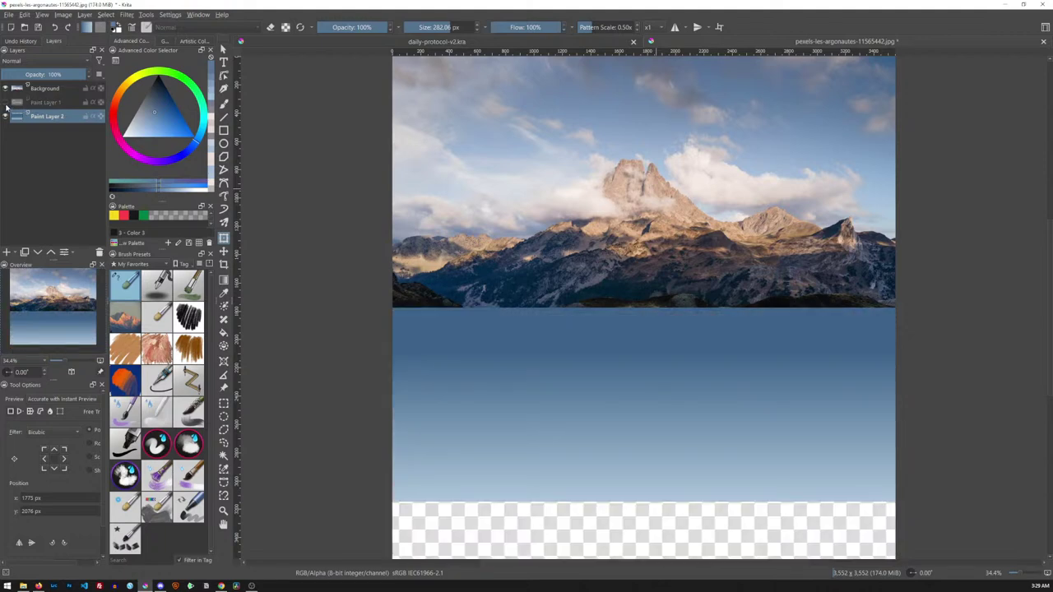
click(6, 103)
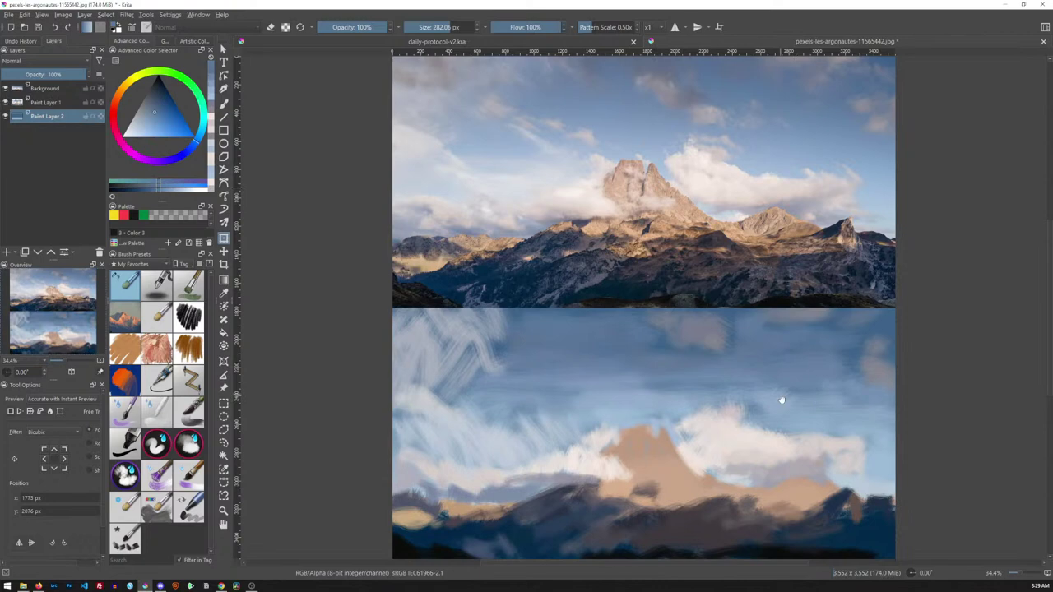
Erase the streaky blue sky between the clouds on Paint Layer 1 with a brush of about 435 px, exposing the gradient beneath
click(55, 104)
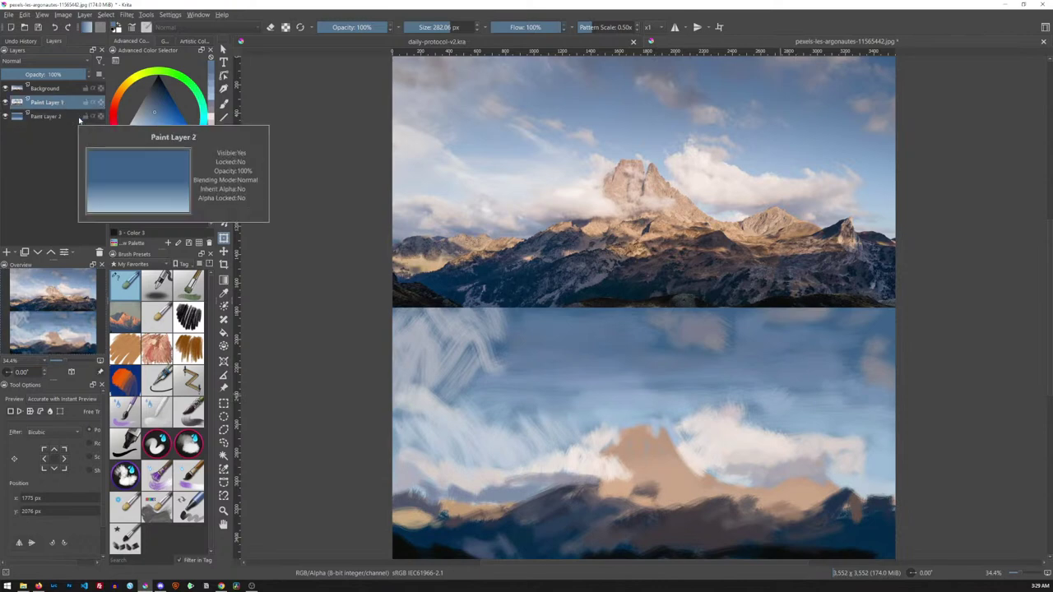
key(b)
key(e)
mouse_move(521, 321)
mouse_down()
mouse_move(531, 337)
mouse_move(579, 328)
mouse_up()
shift+drag(554, 365, 641, 354)
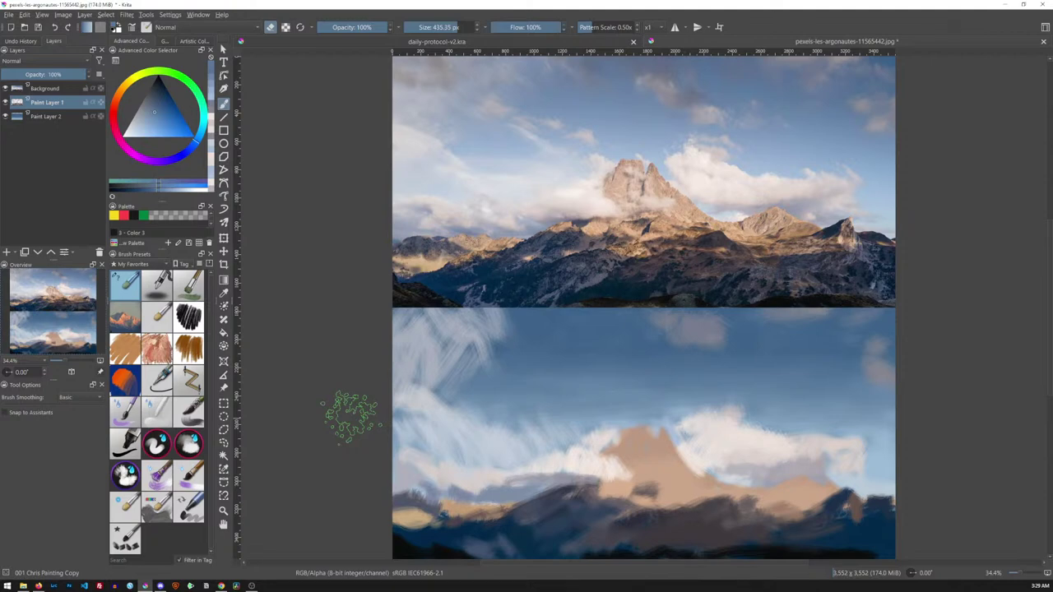
Try a small blue stroke on the study's main peak with the Chris Real Oil 3 brush
mouse_move(688, 424)
mouse_down()
mouse_move(658, 341)
mouse_move(567, 318)
mouse_move(588, 327)
mouse_up()
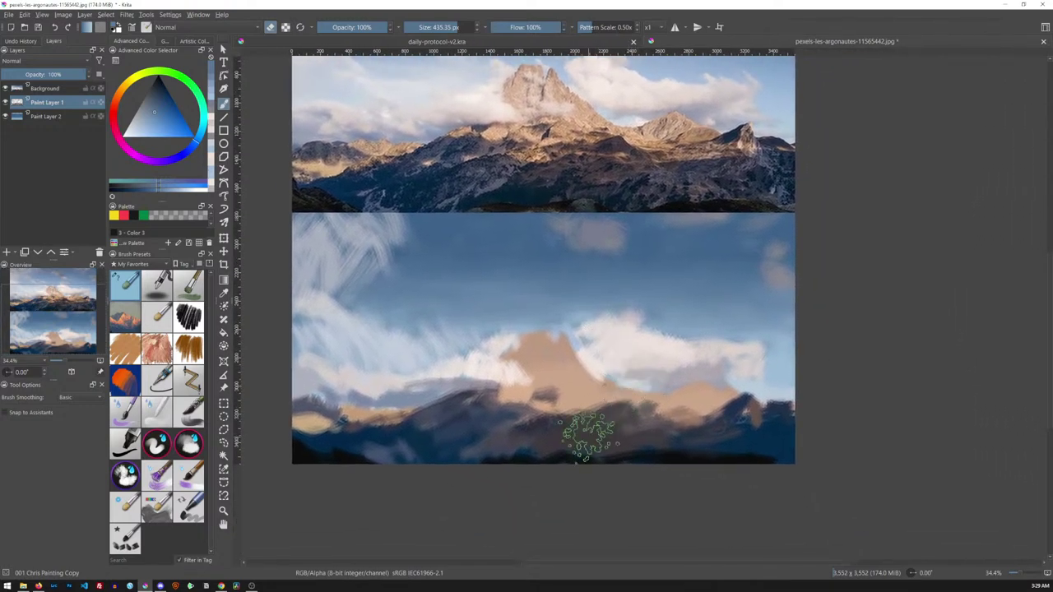
key(plus)
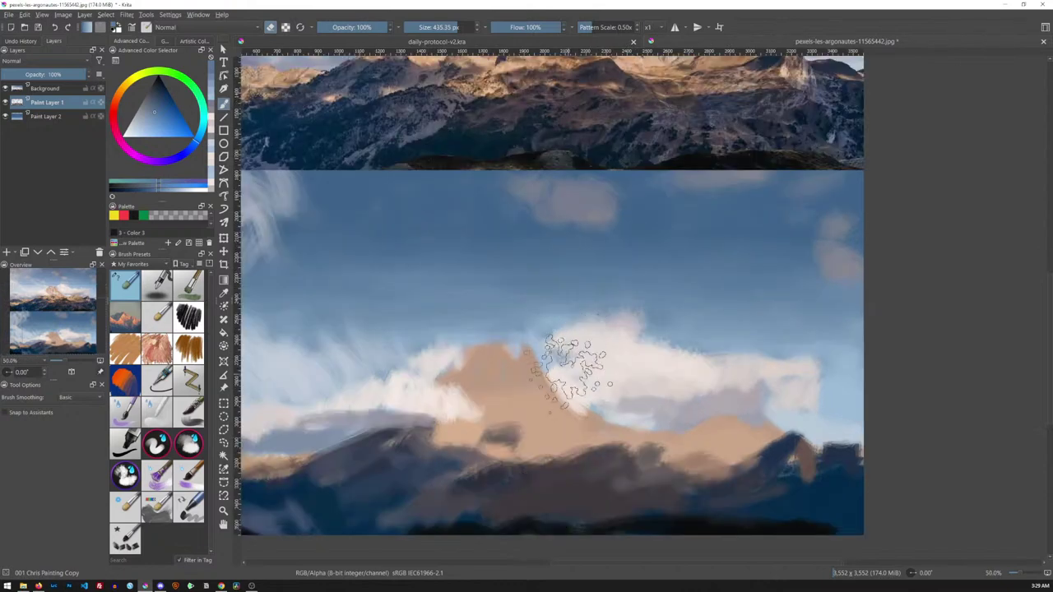
scroll(670, 272, down, 3)
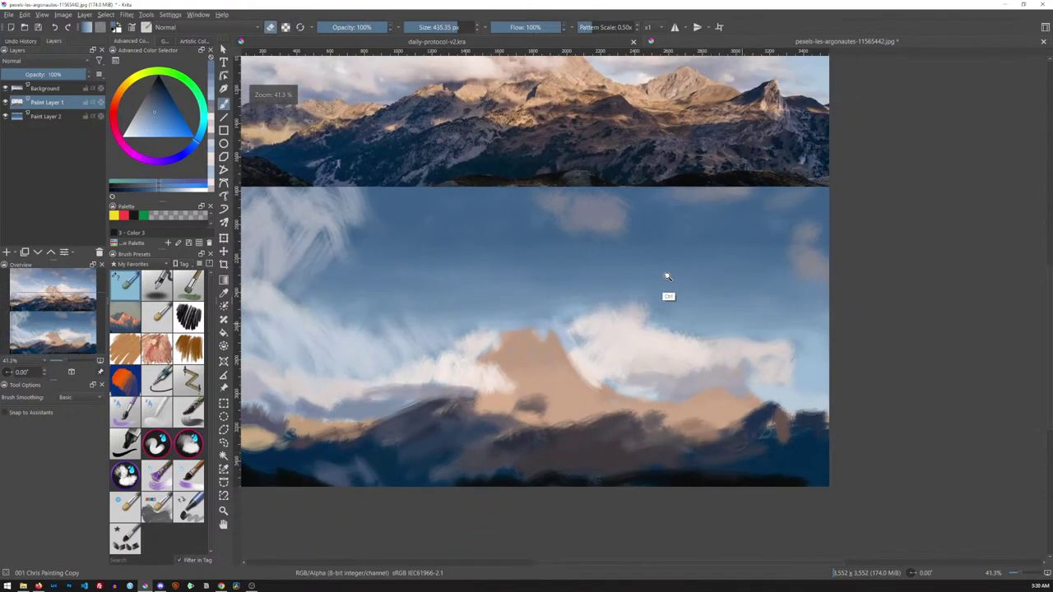
drag(666, 283, 709, 305)
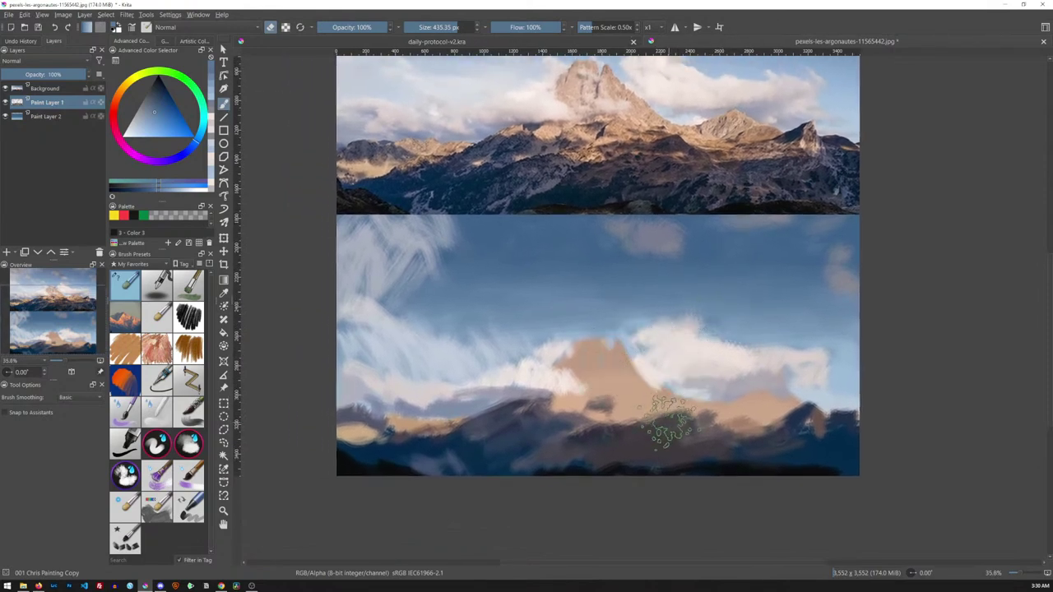
key(slash)
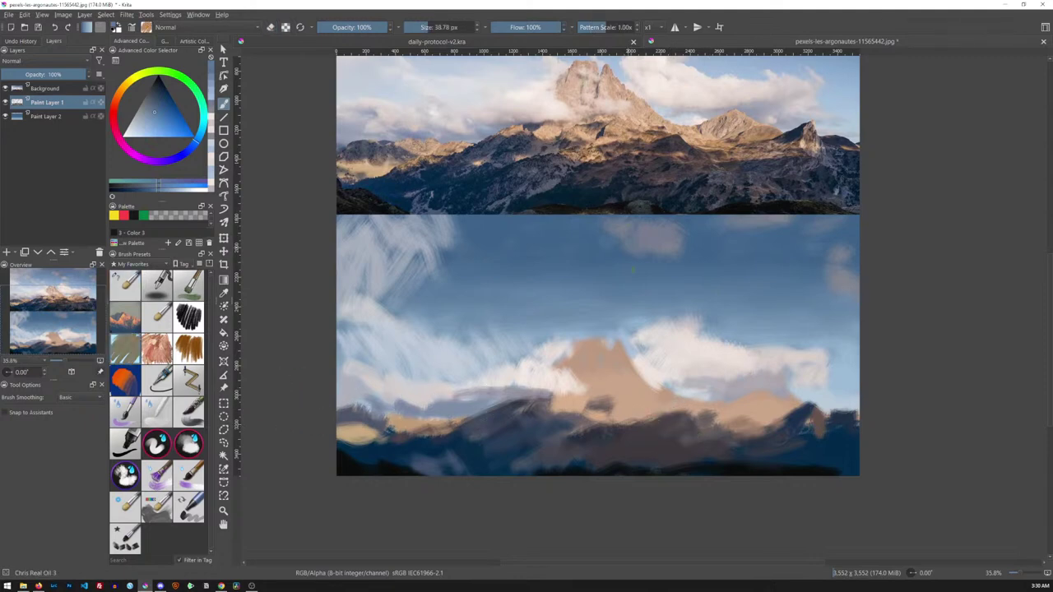
drag(658, 324, 656, 327)
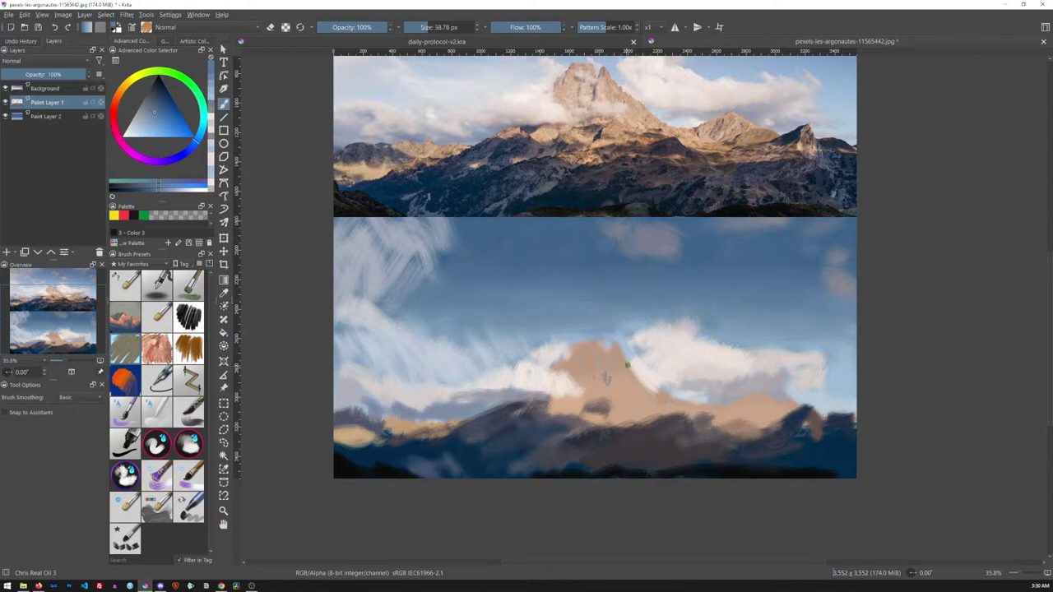
key(ctrl+z)
Dab texture onto the middle of the study's main peak with the Chris Real Oil Pear Tree brush, using a warm tan sampled from the photo's peak
shift+drag(602, 372, 611, 371)
ctrl+click(604, 103)
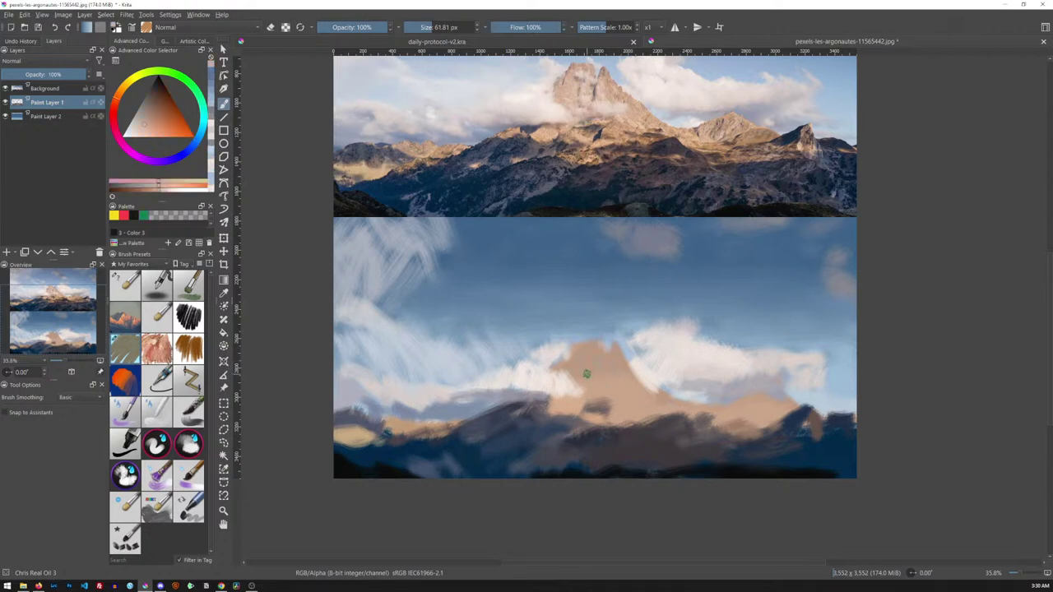
click(157, 348)
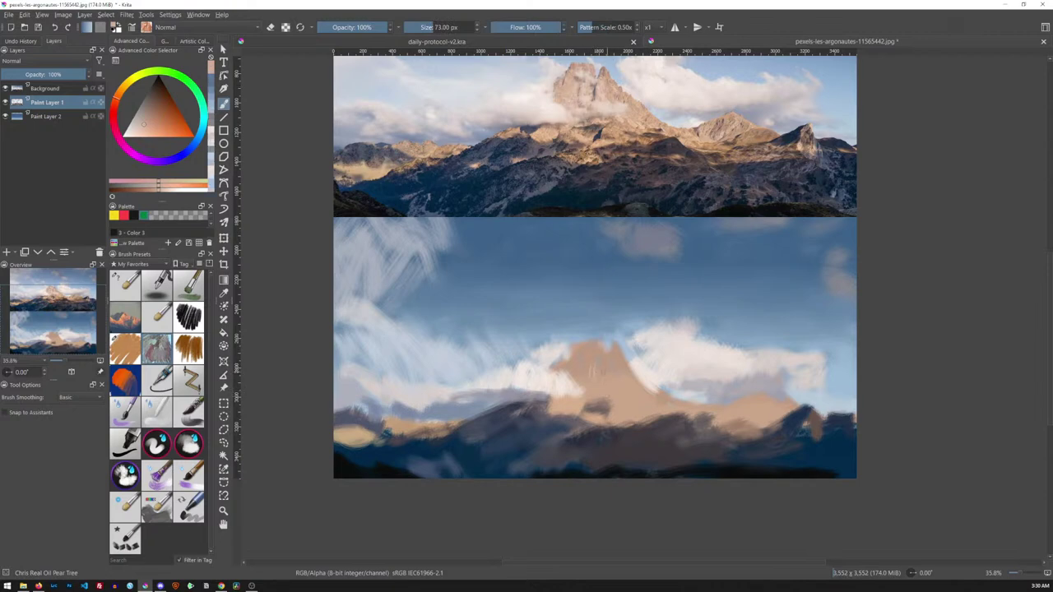
shift+drag(591, 370, 594, 369)
drag(640, 348, 659, 359)
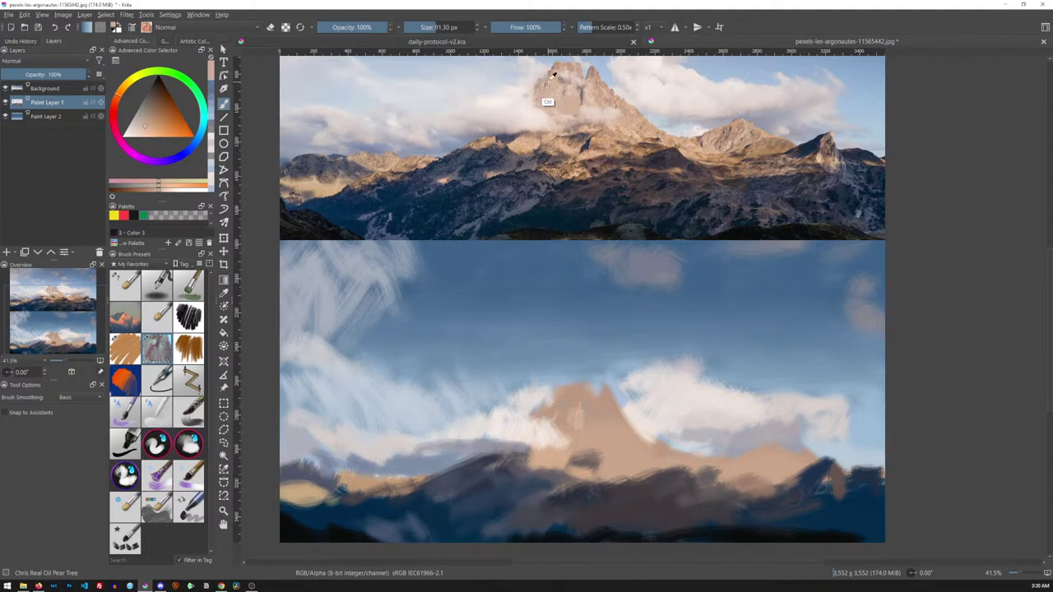
Shape the main peak's twin summits and rock shading with muted reddish and tan tones sampled from the photo, using a brush of about 74 px
ctrl+click(546, 99)
shift+drag(559, 414, 547, 415)
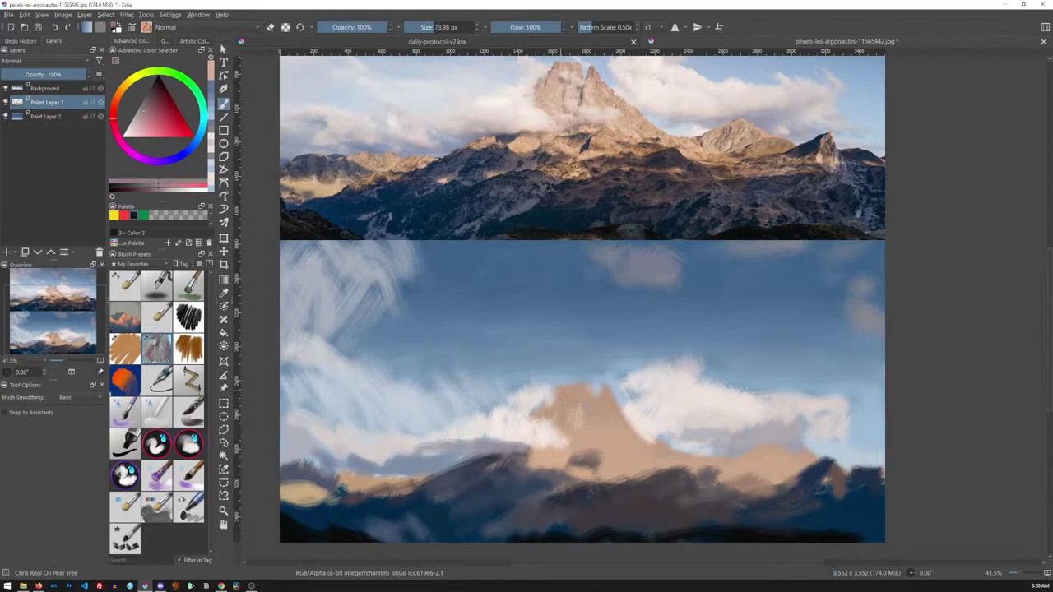
click(561, 390)
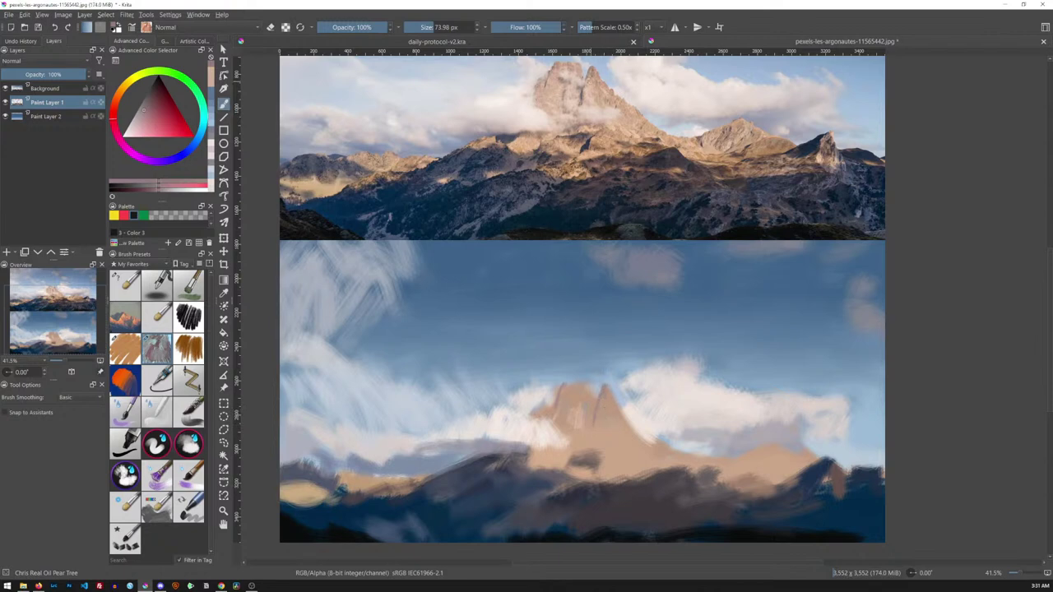
ctrl+click(578, 88)
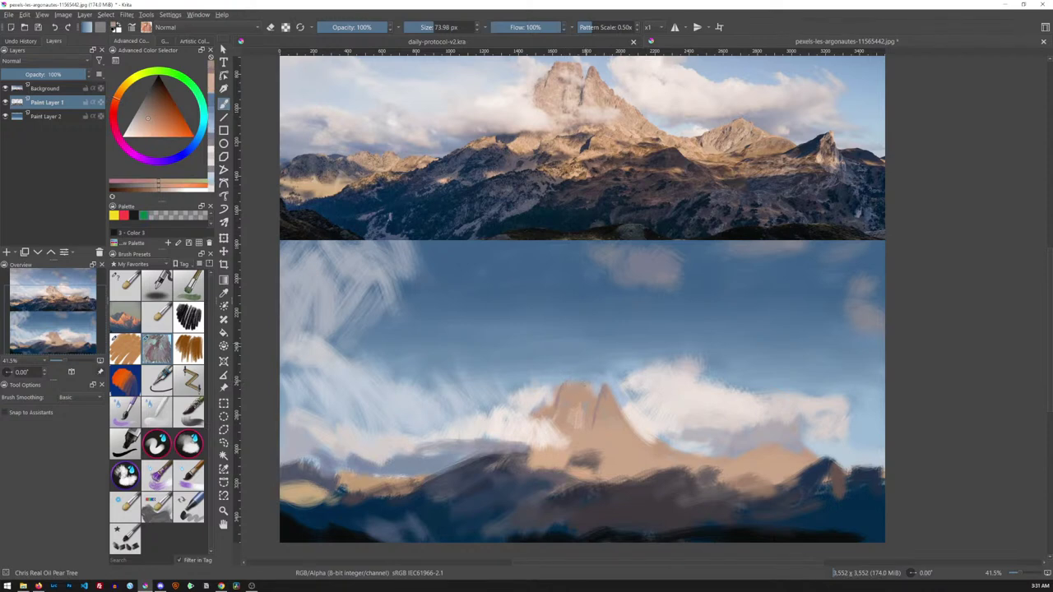
ctrl+click(557, 86)
click(567, 390)
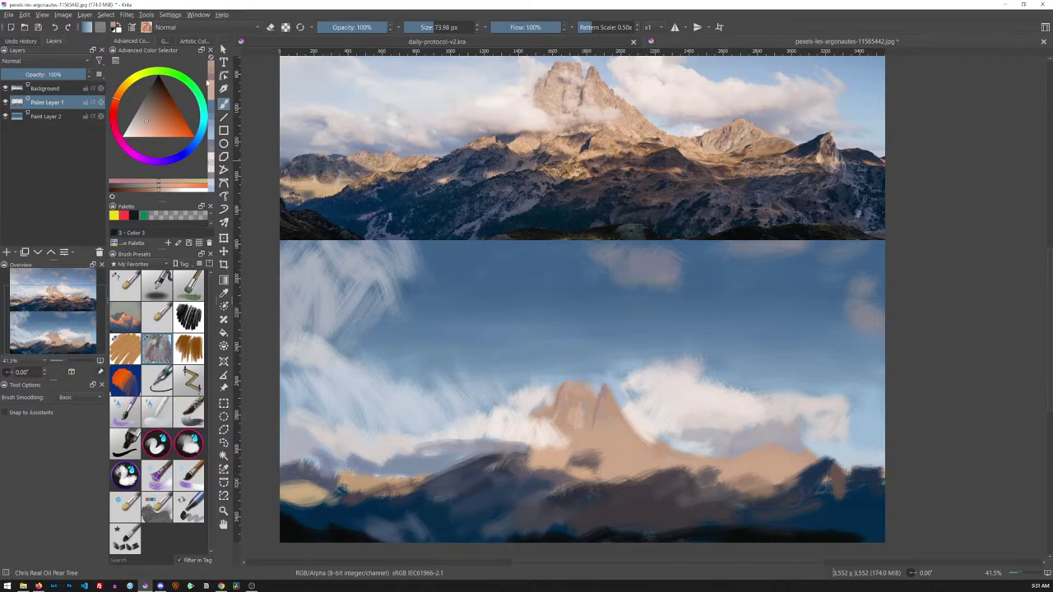
Switch to the Artistic Color Selector and shade the peak's right summit with rock tones sampled from the photo, adjusting their value
click(195, 40)
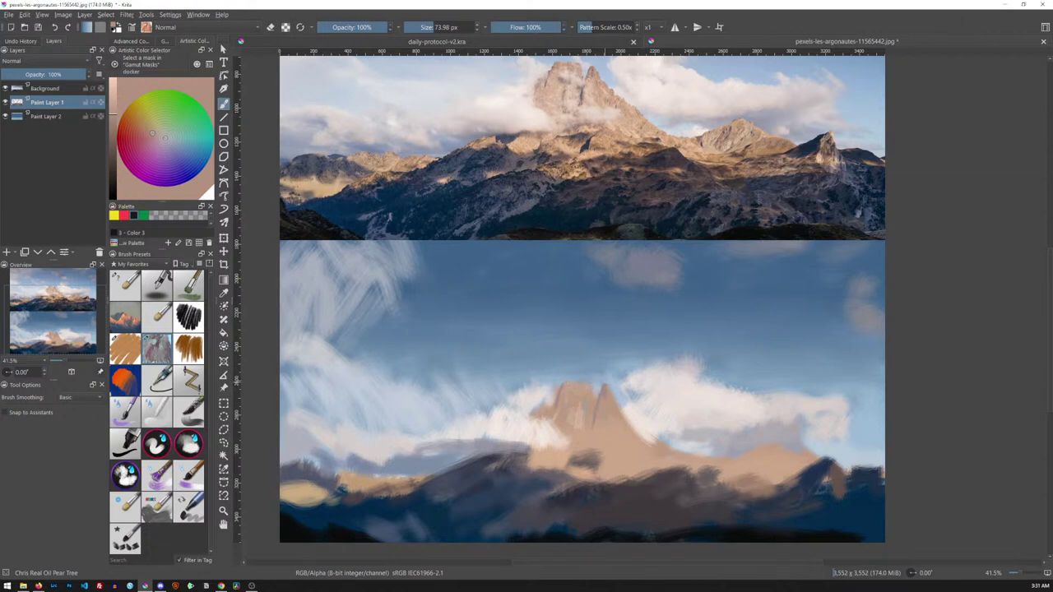
ctrl+click(599, 98)
ctrl+click(611, 80)
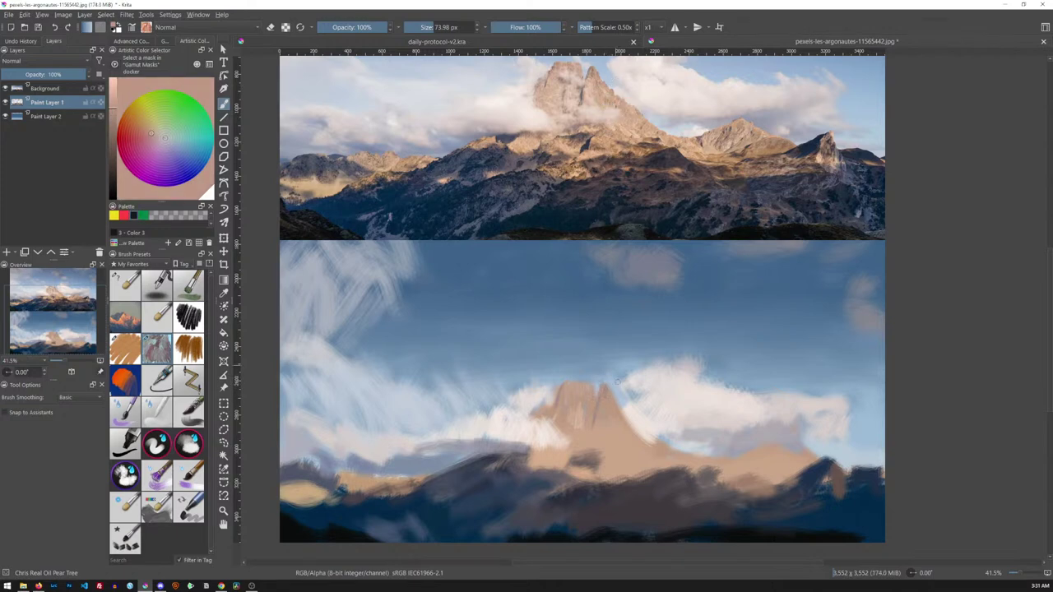
ctrl+click(605, 104)
click(111, 114)
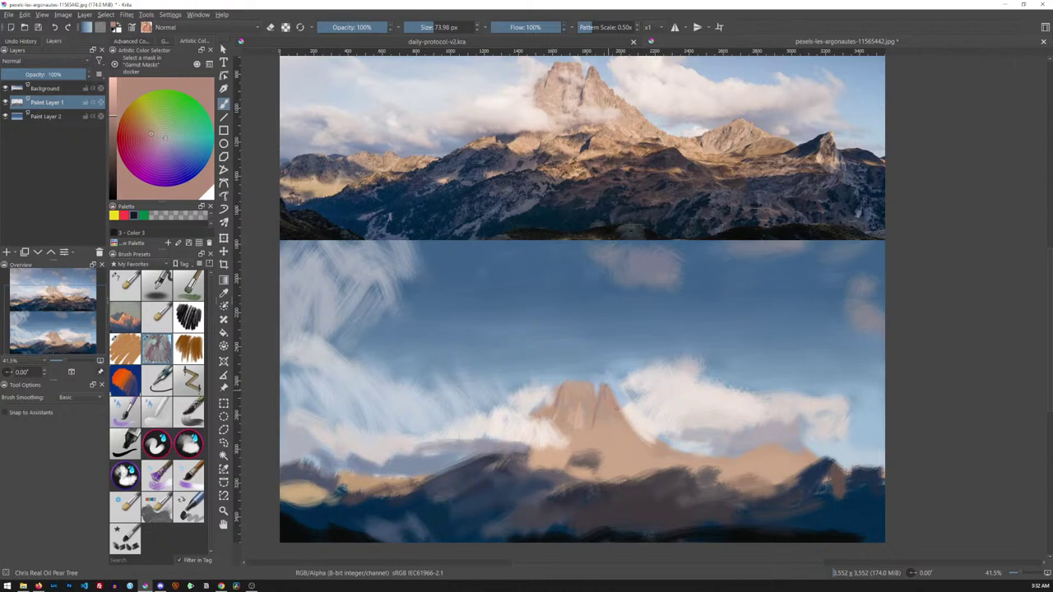
Refine the main peak's right summit edge with cloud tones sampled from the photo, using the 001 Chris Painting Copy brush at about 62 px
click(130, 292)
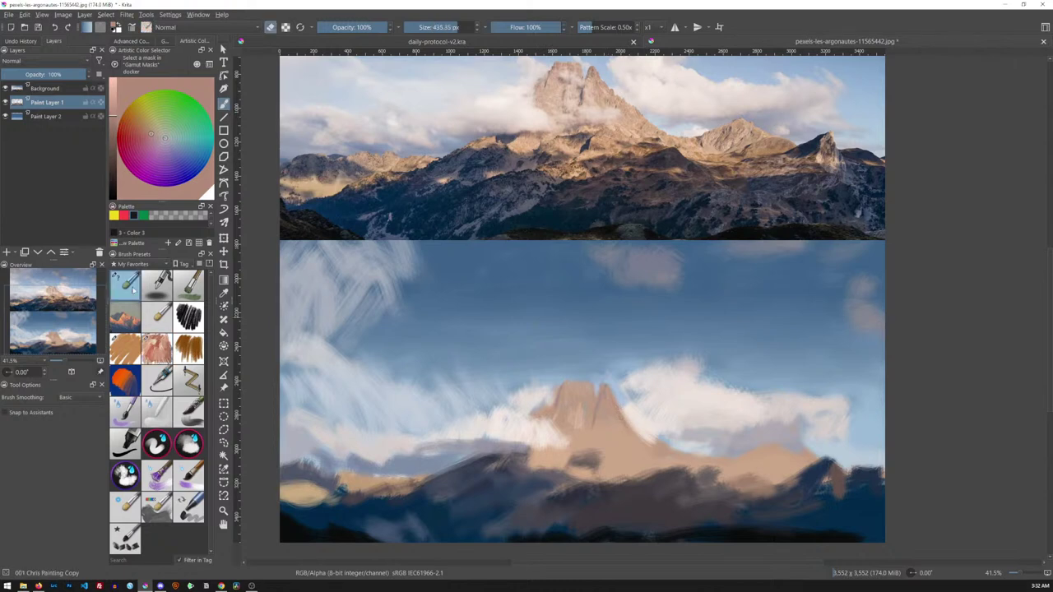
mouse_move(653, 367)
shift+mouse_down()
mouse_move(588, 460)
mouse_move(556, 453)
shift+mouse_up()
shift+drag(627, 402, 623, 414)
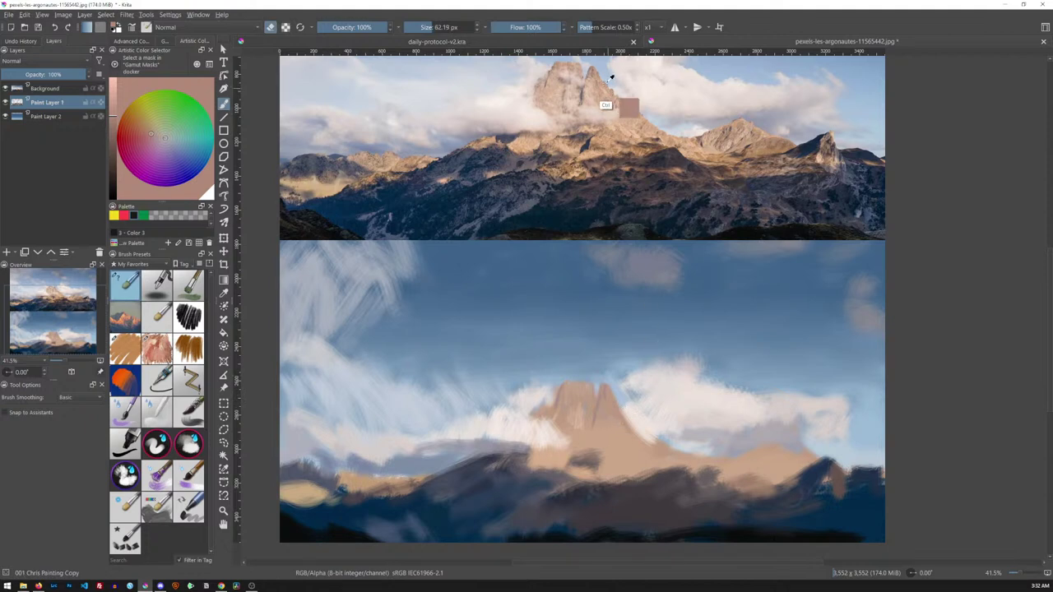
ctrl+click(630, 99)
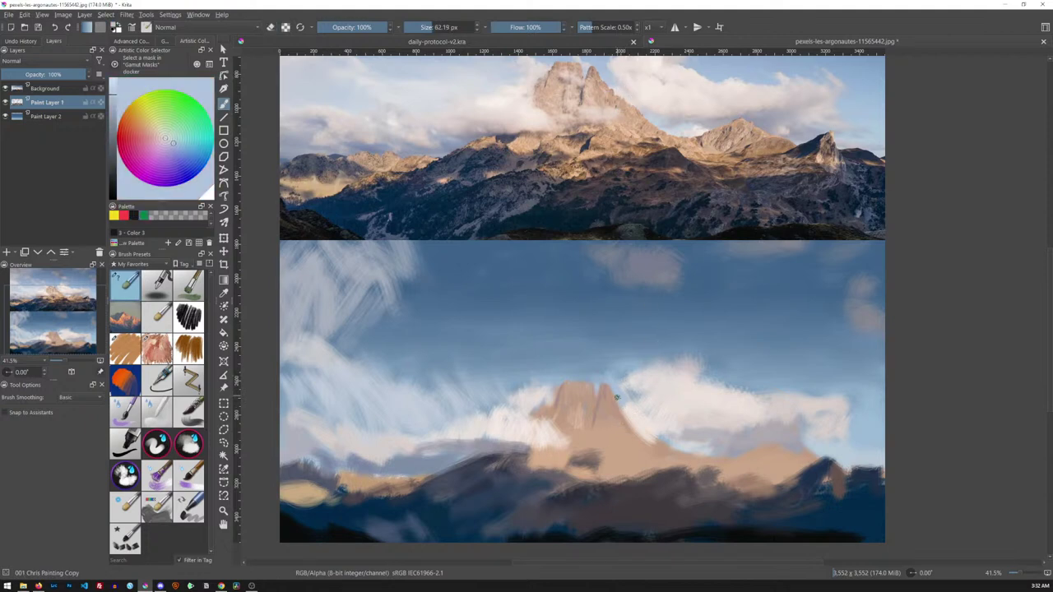
drag(619, 406, 610, 384)
ctrl+click(629, 115)
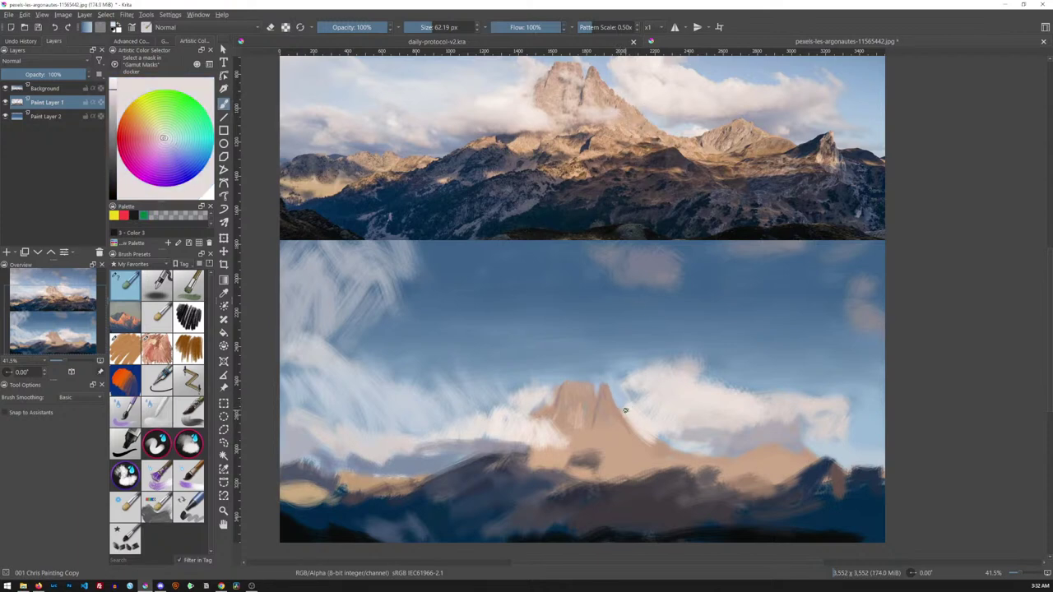
ctrl+click(613, 105)
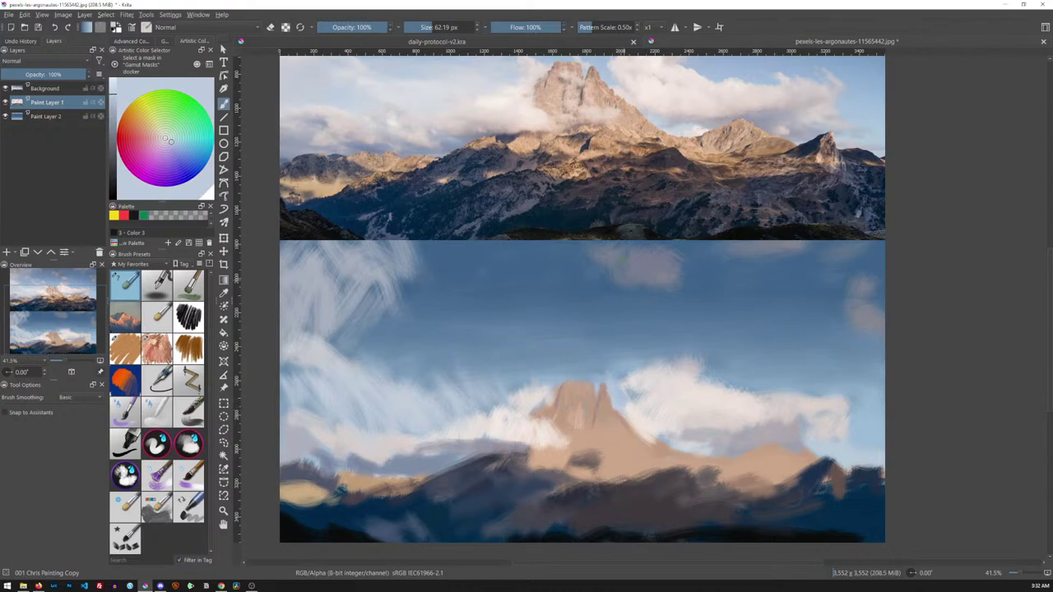
ctrl+click(615, 92)
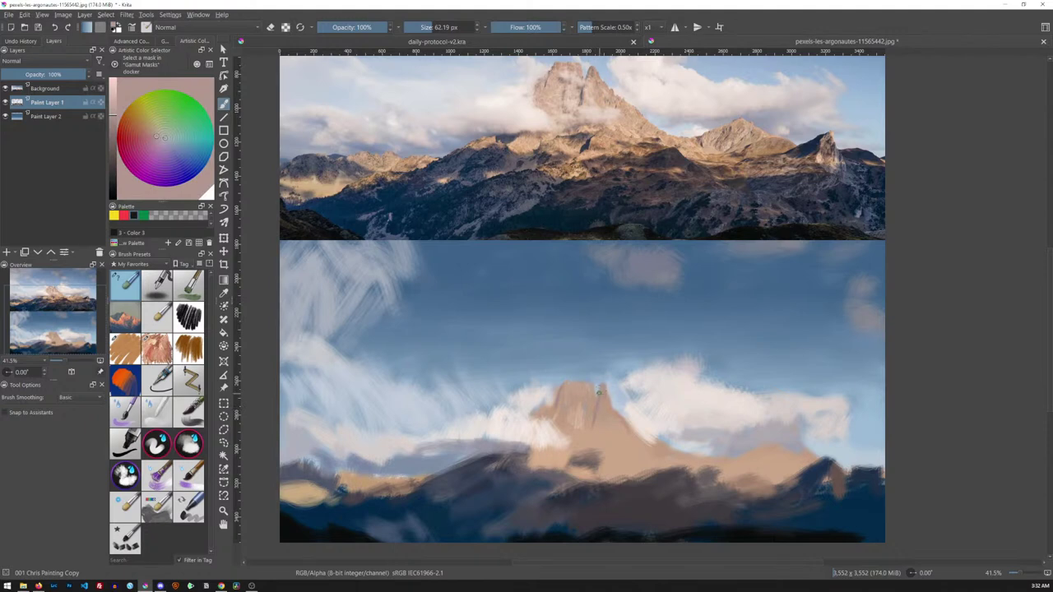
Paint a thin, dark purple-grey crevice between the main peak's twin summits with a brush of about 30 px
ctrl+click(594, 97)
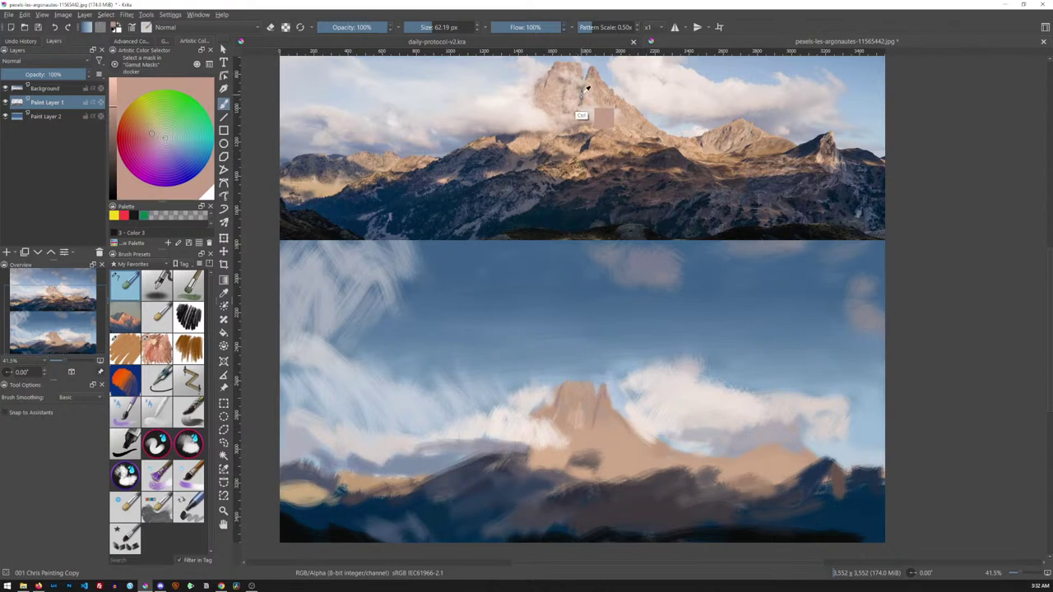
ctrl+click(583, 120)
mouse_move(584, 411)
mouse_down()
mouse_move(585, 424)
mouse_move(592, 403)
mouse_up()
key(ctrl+z)
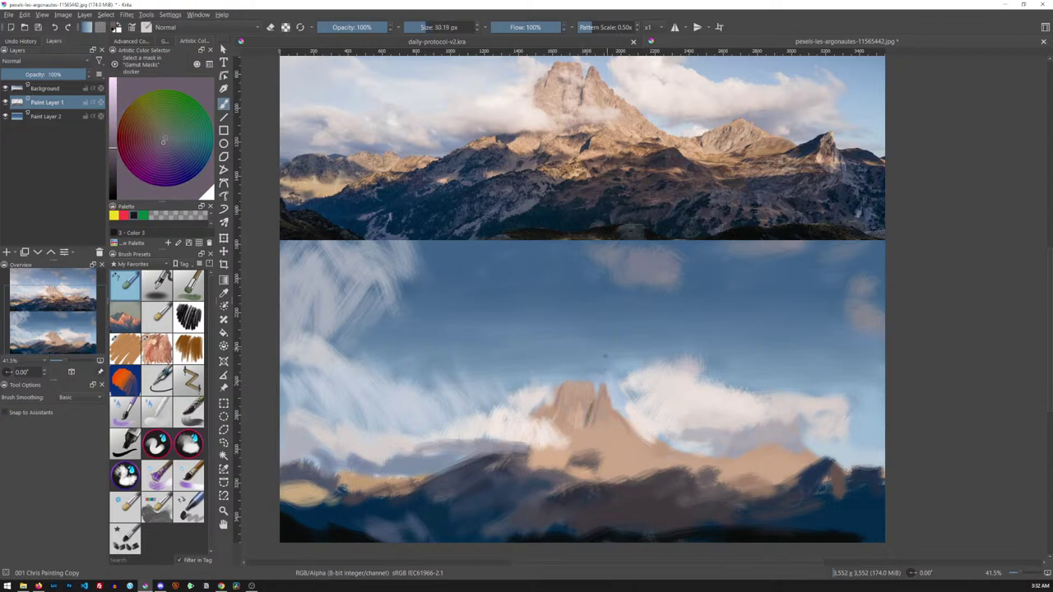
Add sampled rock brown beside the crevice and a pale tan highlight below it, enlarging the brush to about 48 px
ctrl+click(604, 93)
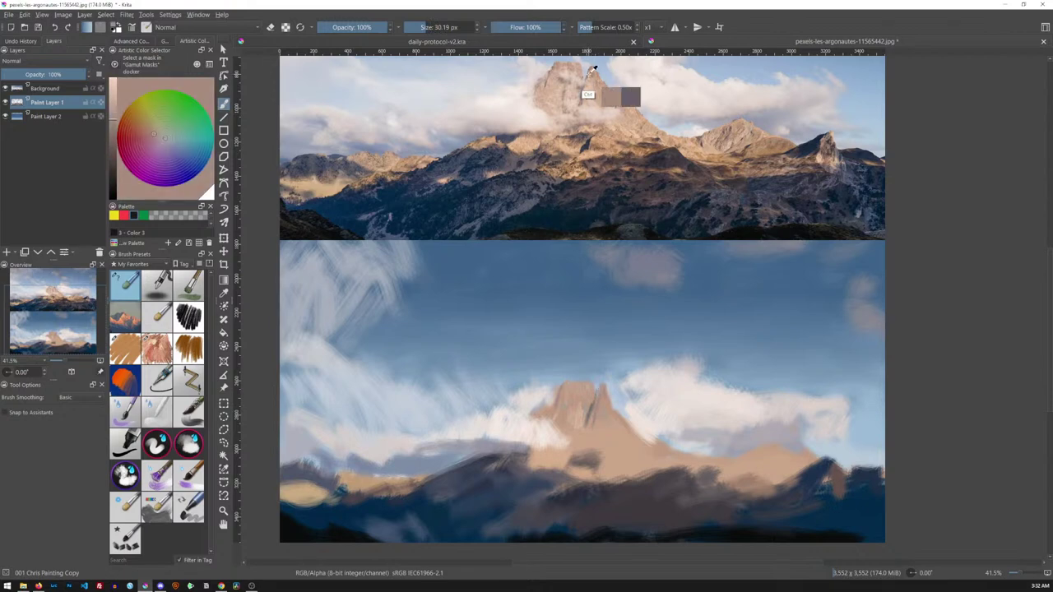
drag(596, 392, 600, 385)
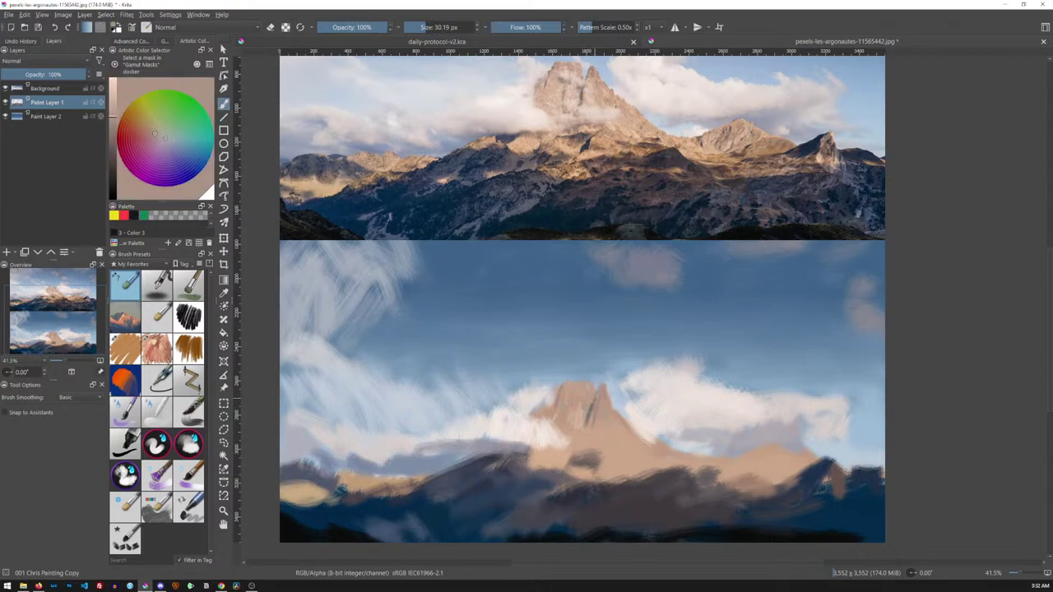
ctrl+click(603, 116)
drag(593, 428, 597, 404)
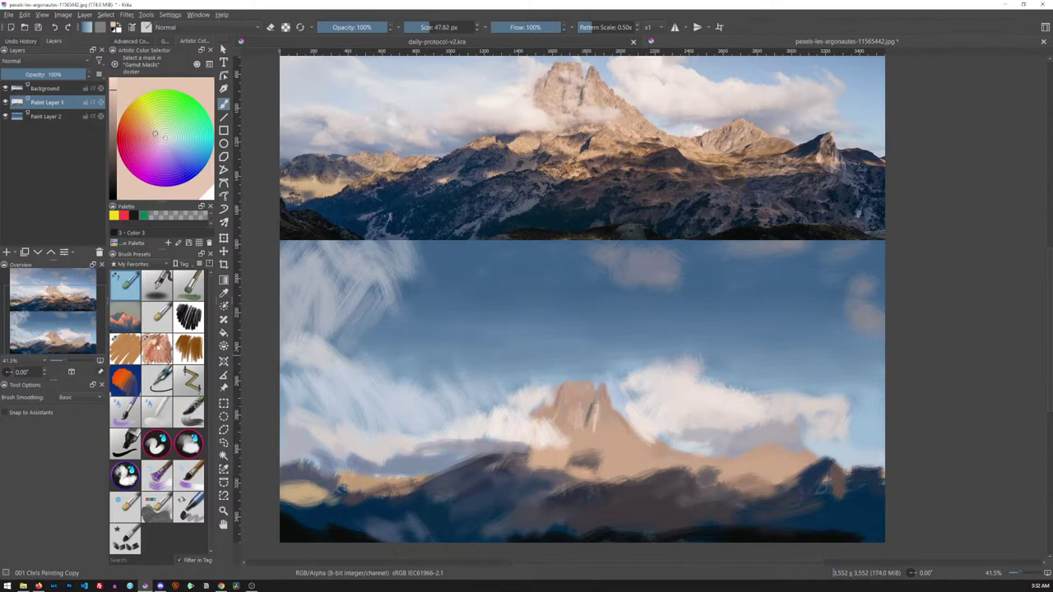
Texture the main peak's right face and slope with light tan, using the Chris Real Oil Pear Tree brush at about 98 px
click(159, 346)
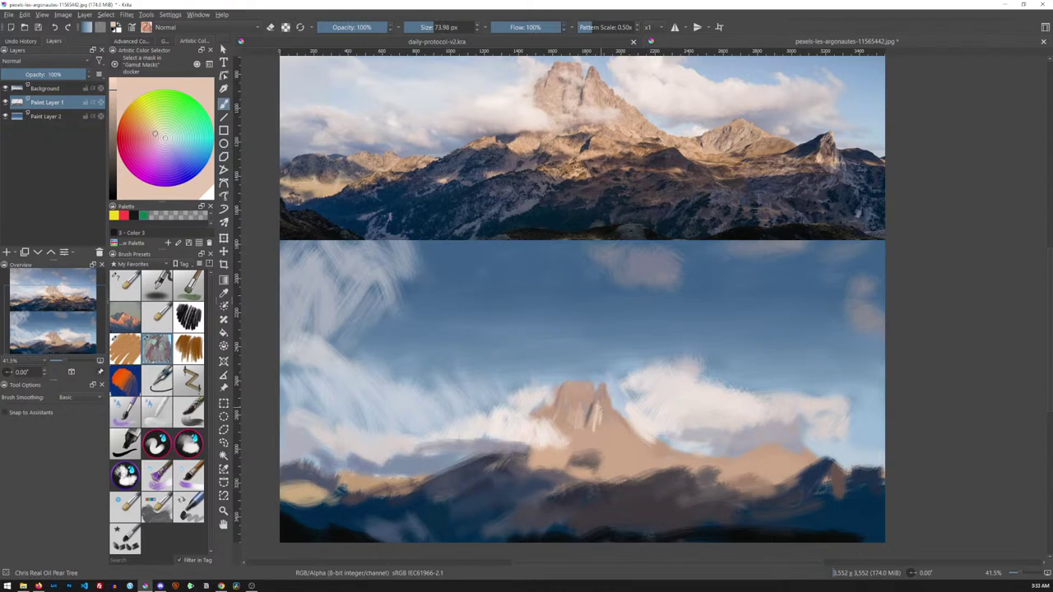
shift+drag(596, 423, 599, 426)
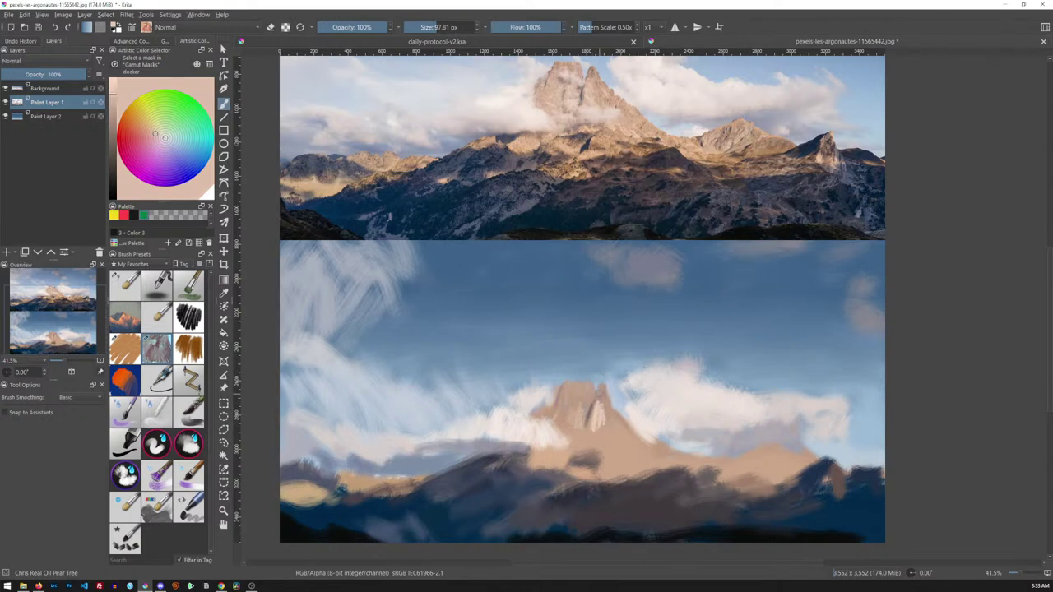
drag(601, 406, 600, 395)
ctrl+click(618, 91)
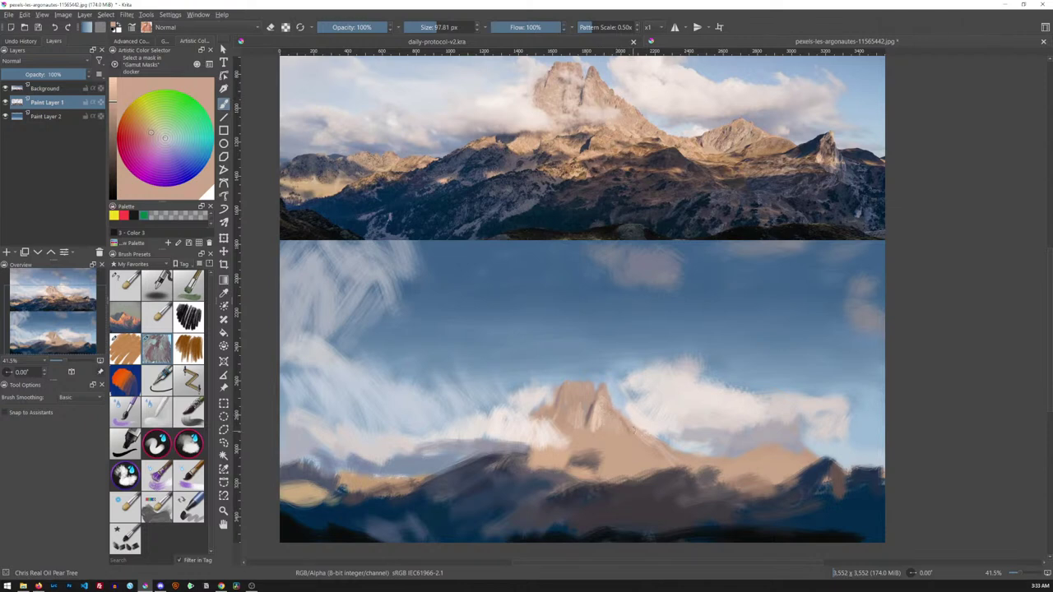
Texture the main peak's centre and left summit with pinkish-tan and grey rock tones sampled from the photo
ctrl+click(624, 142)
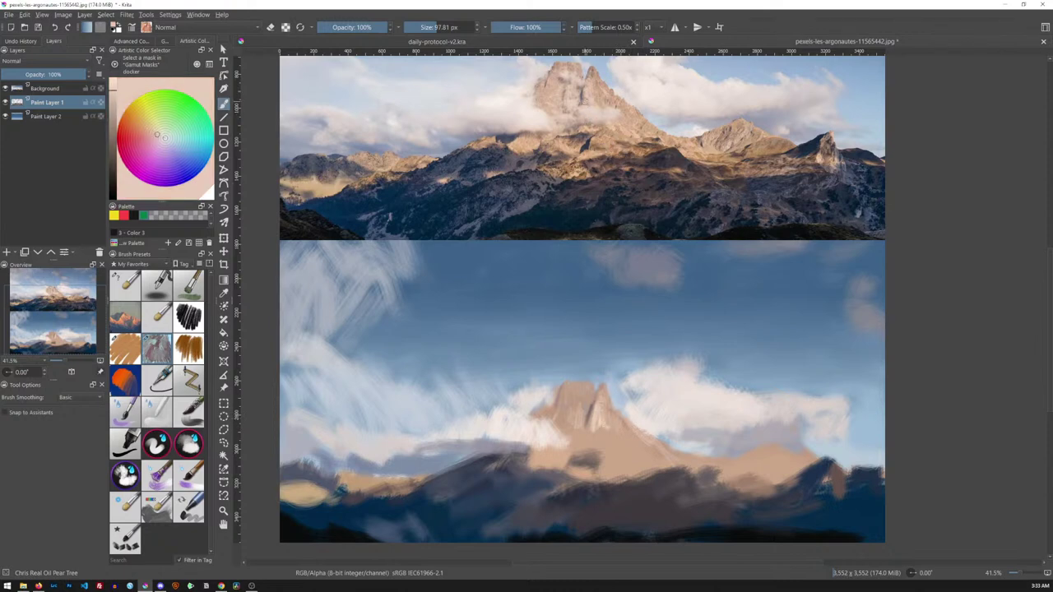
ctrl+click(615, 123)
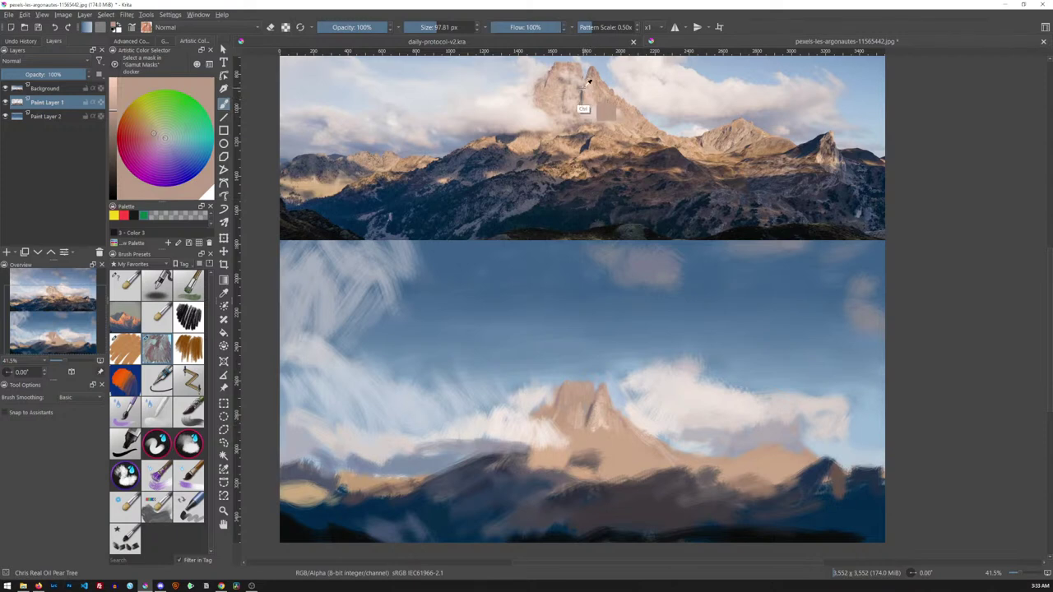
ctrl+click(607, 160)
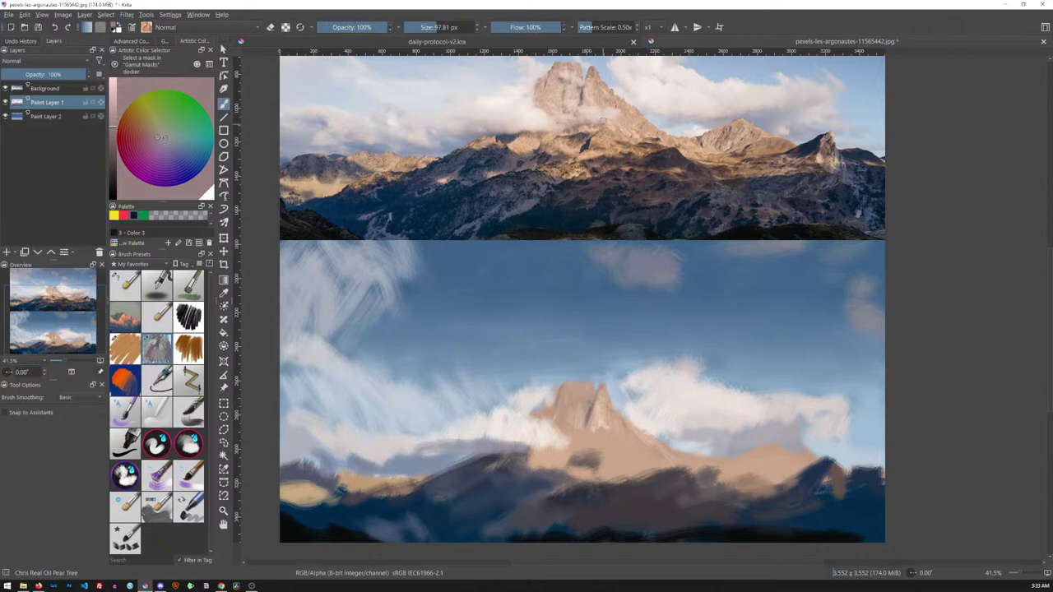
ctrl+click(587, 115)
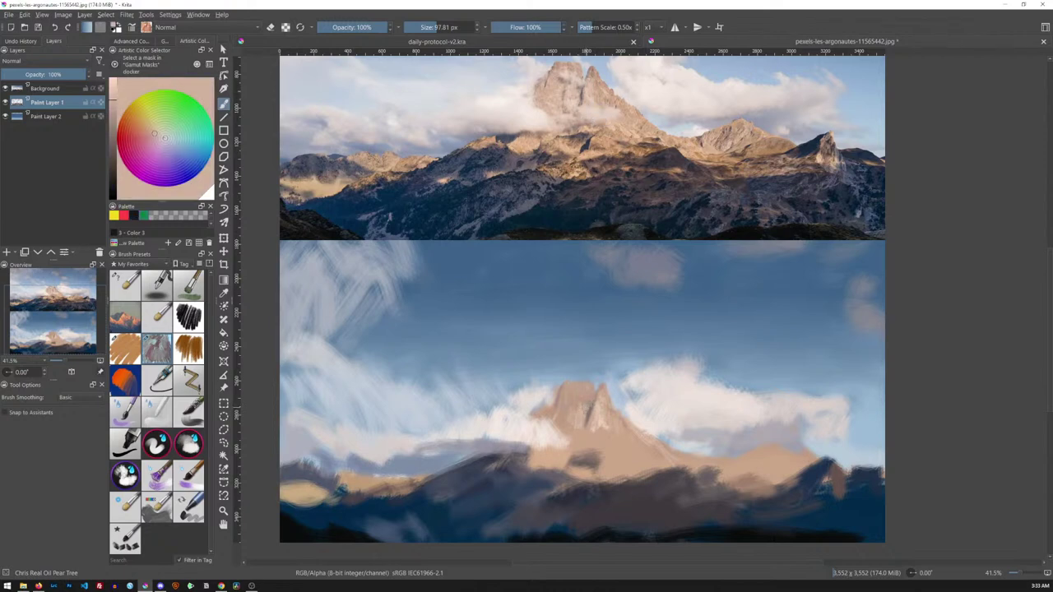
ctrl+click(580, 92)
ctrl+click(557, 102)
drag(564, 405, 561, 418)
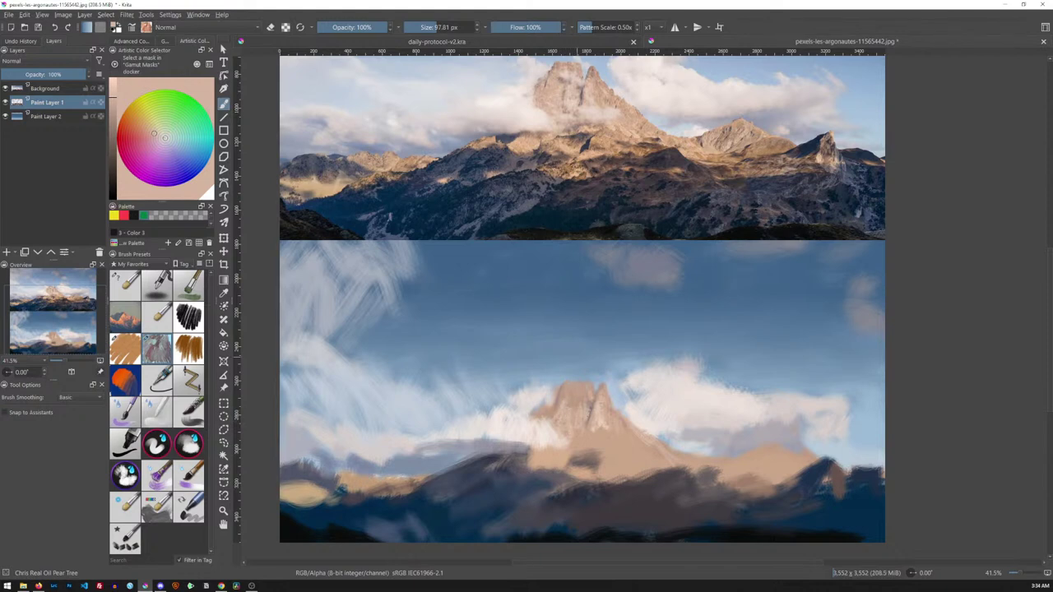
Shade the main peak's left flank and central ridge with muted rock tones sampled from the photo
ctrl+click(545, 84)
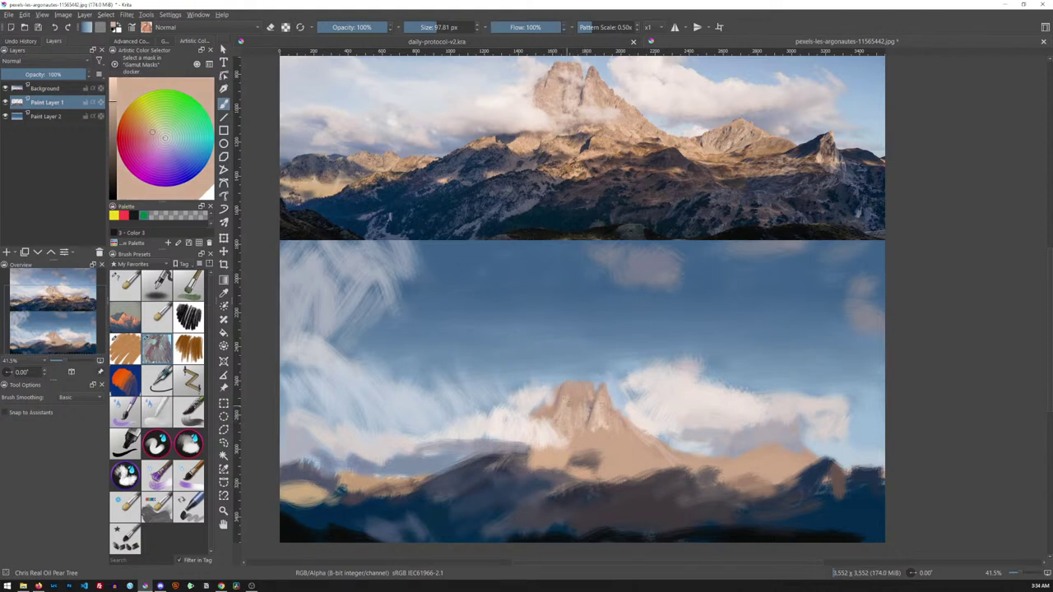
ctrl+click(593, 425)
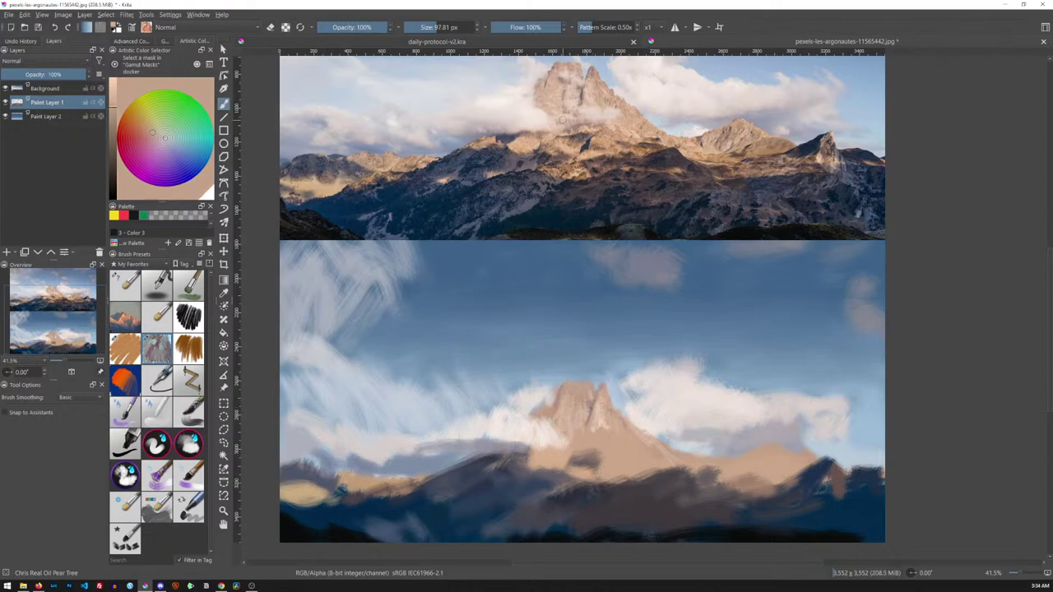
ctrl+click(551, 101)
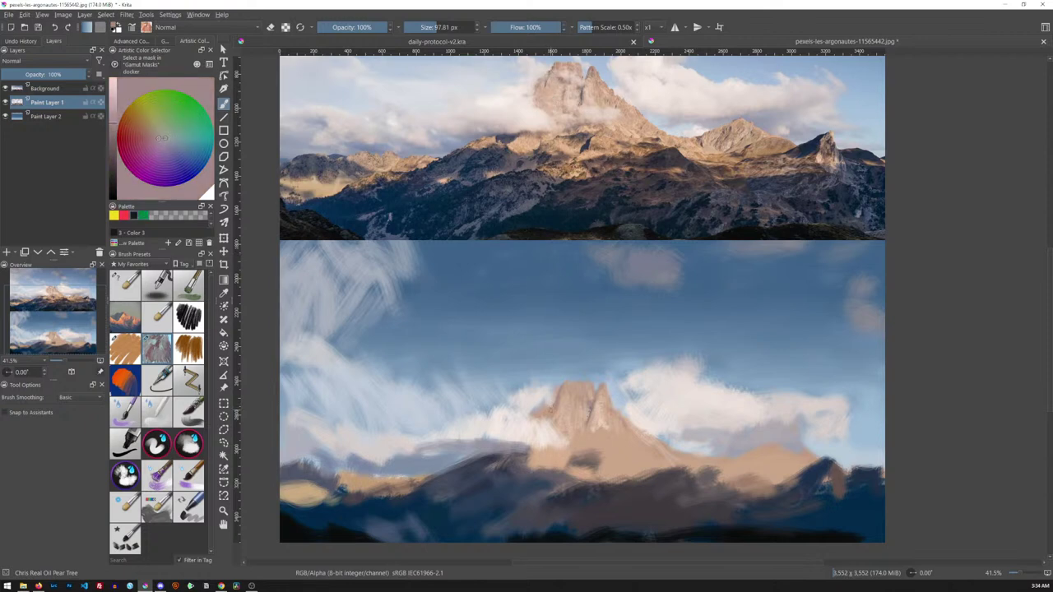
ctrl+click(574, 97)
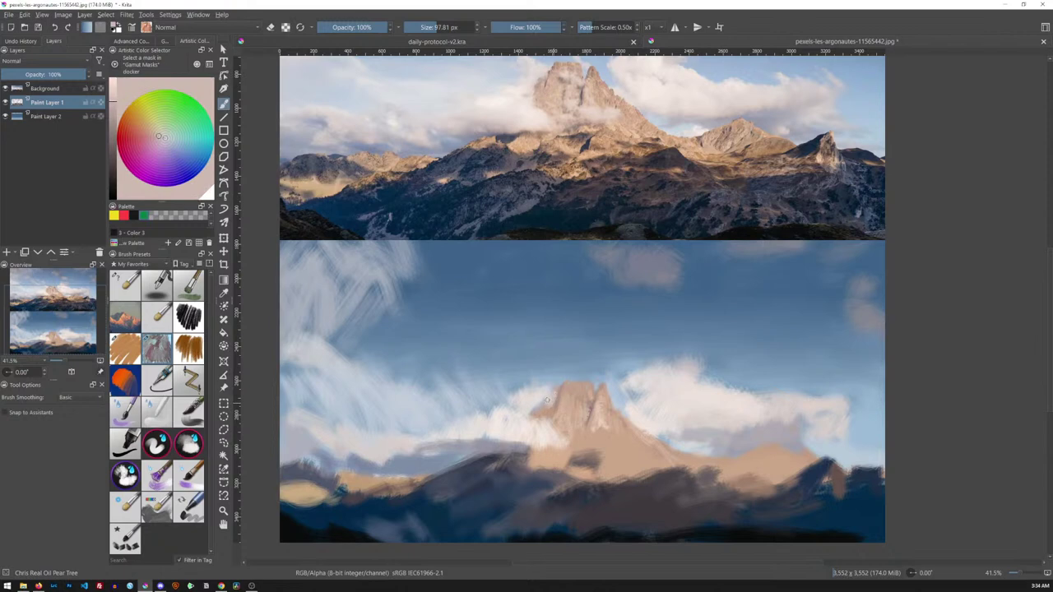
ctrl+click(558, 101)
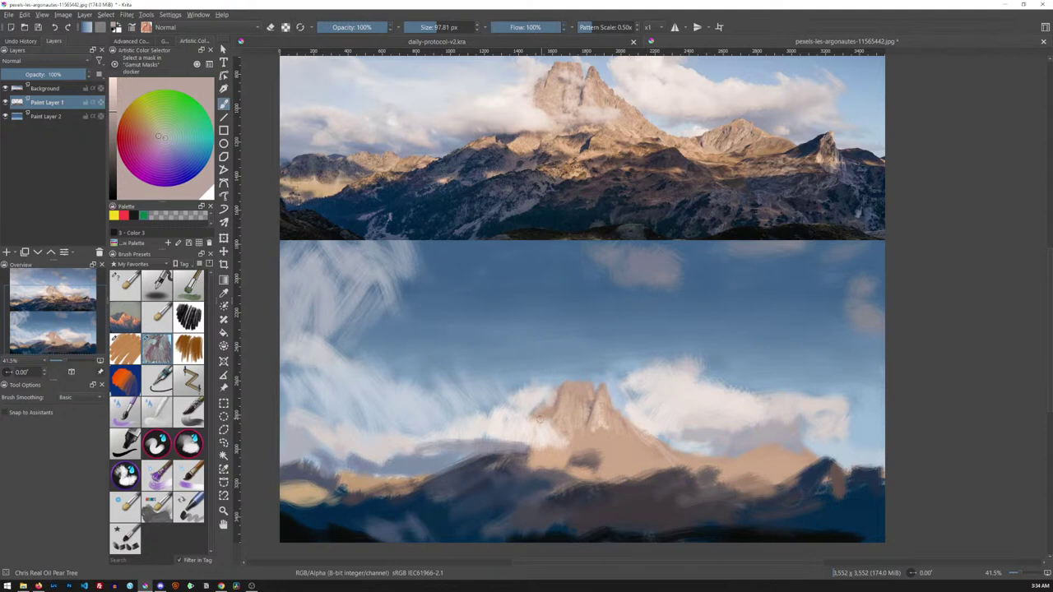
ctrl+click(565, 111)
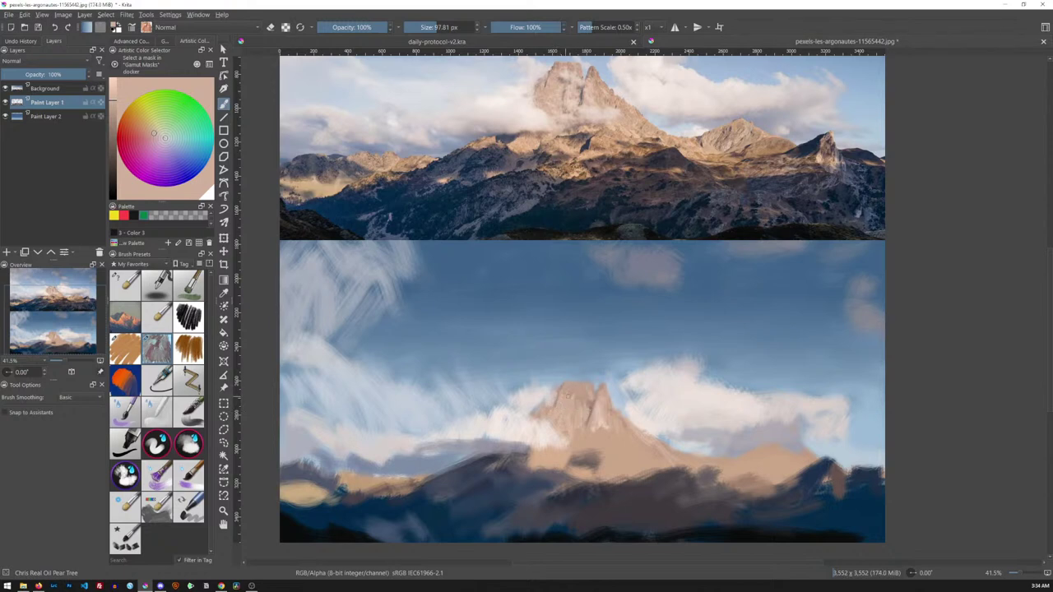
Build up the main peak's lower right slope with peach highlights and brown shadows sampled from the photo's sunlit ridge
mouse_move(629, 367)
mouse_down()
mouse_move(600, 436)
mouse_move(650, 351)
mouse_up()
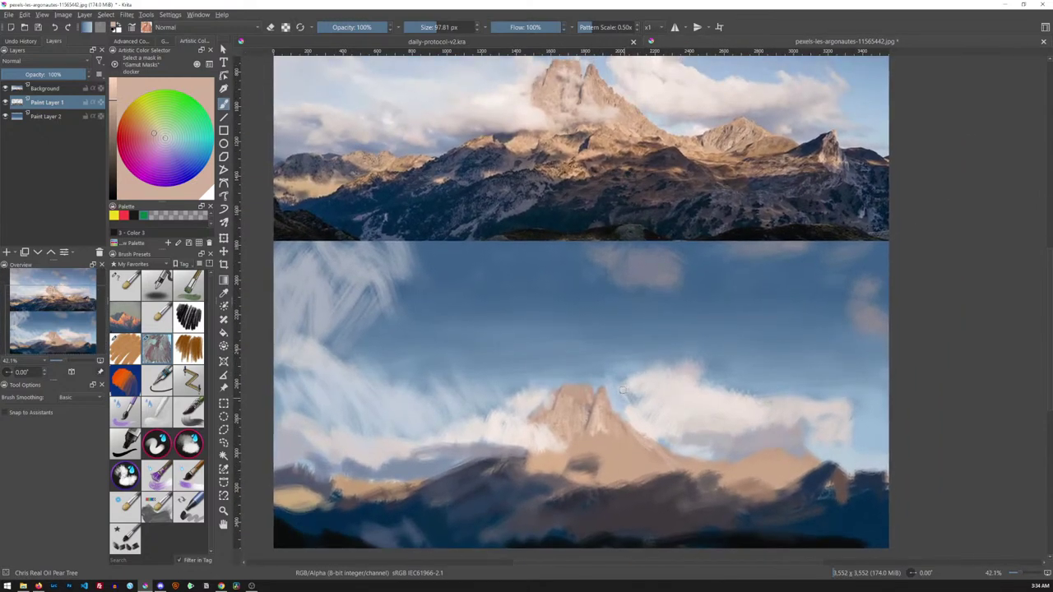
ctrl+click(622, 159)
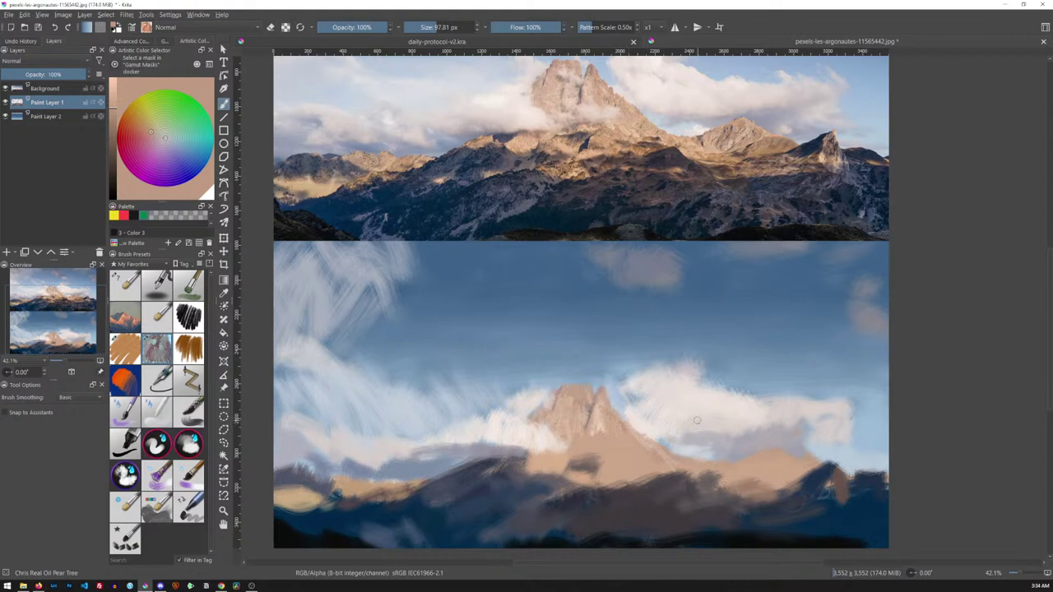
ctrl+click(650, 148)
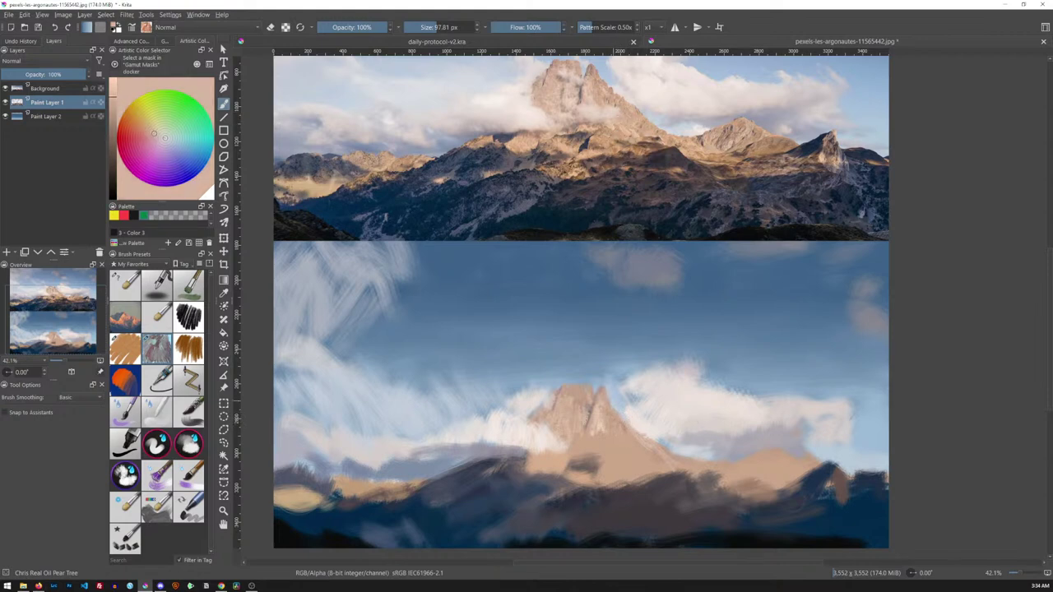
ctrl+click(613, 141)
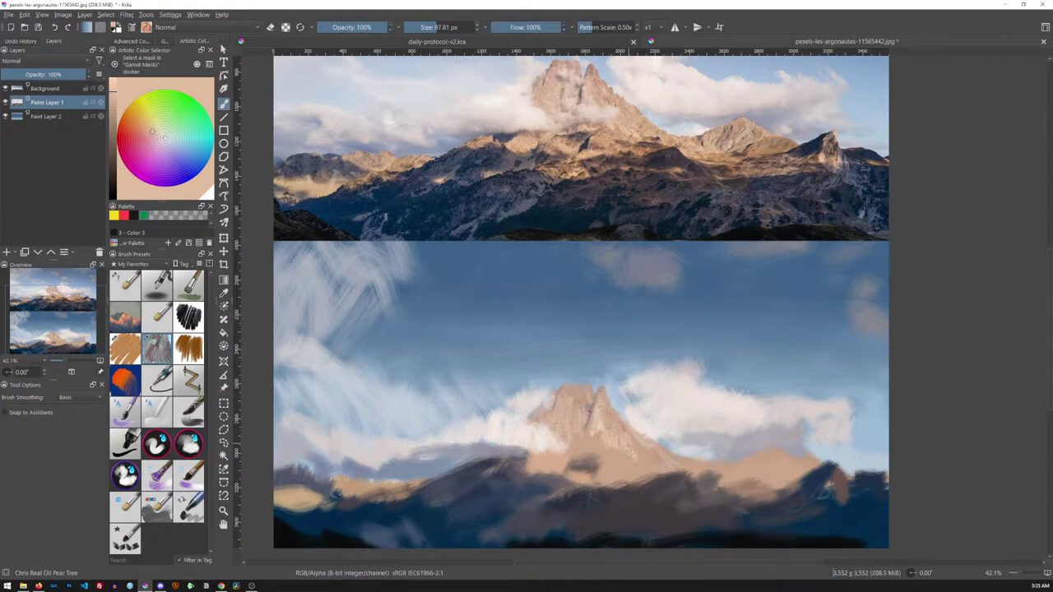
ctrl+click(666, 152)
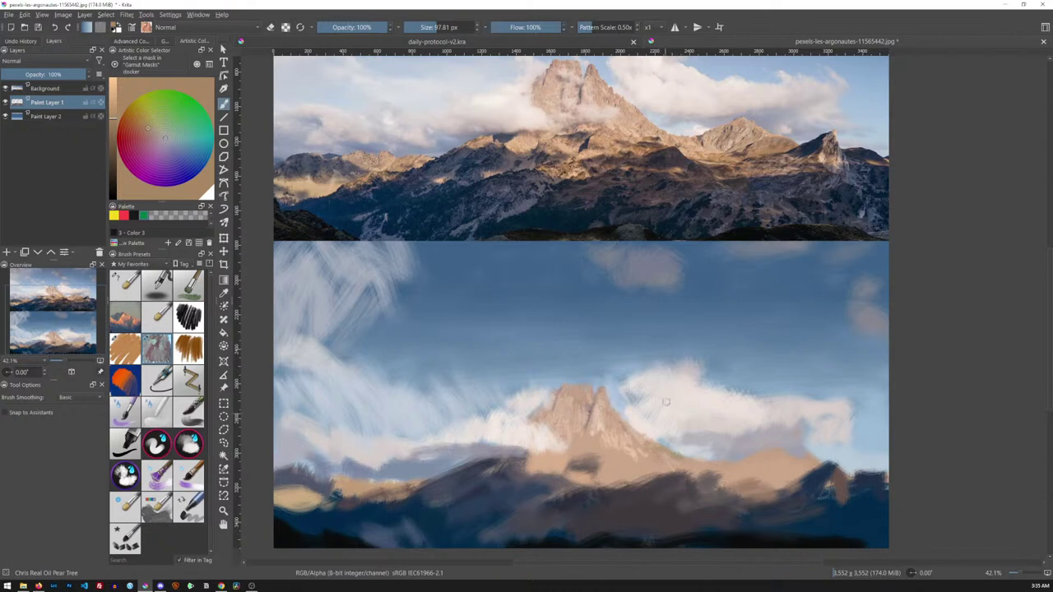
ctrl+click(663, 161)
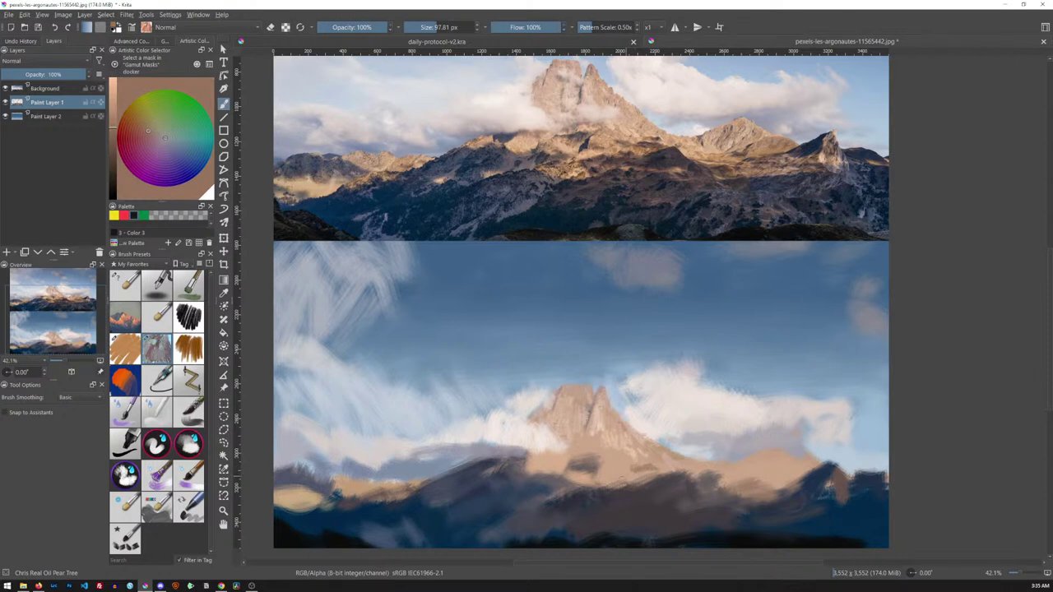
Brighten the foot of the main peak's right slope with light peach tones, sampling sunlit rock from the photo
ctrl+click(633, 475)
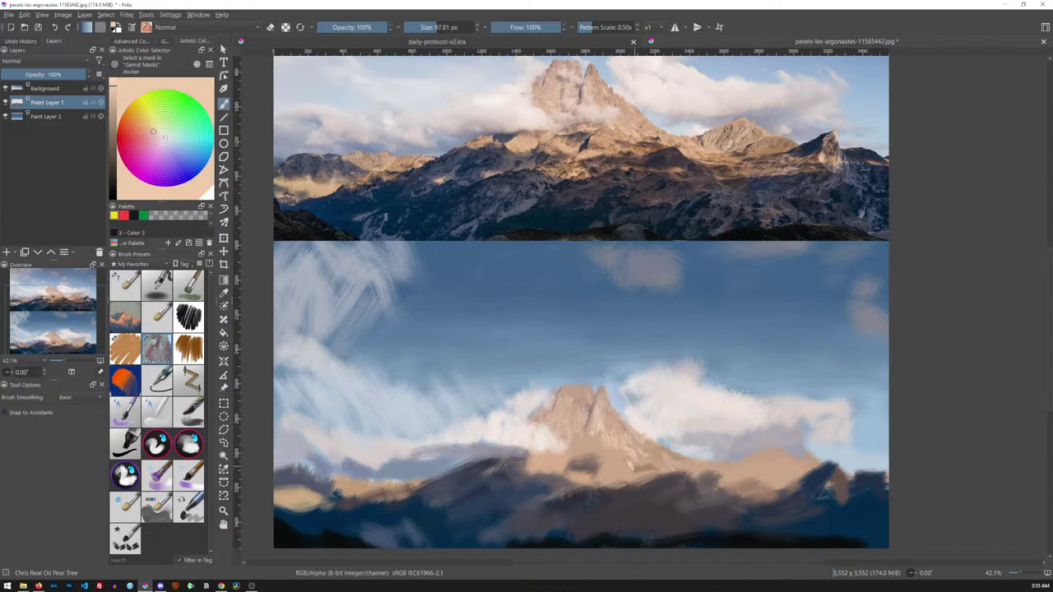
ctrl+click(627, 155)
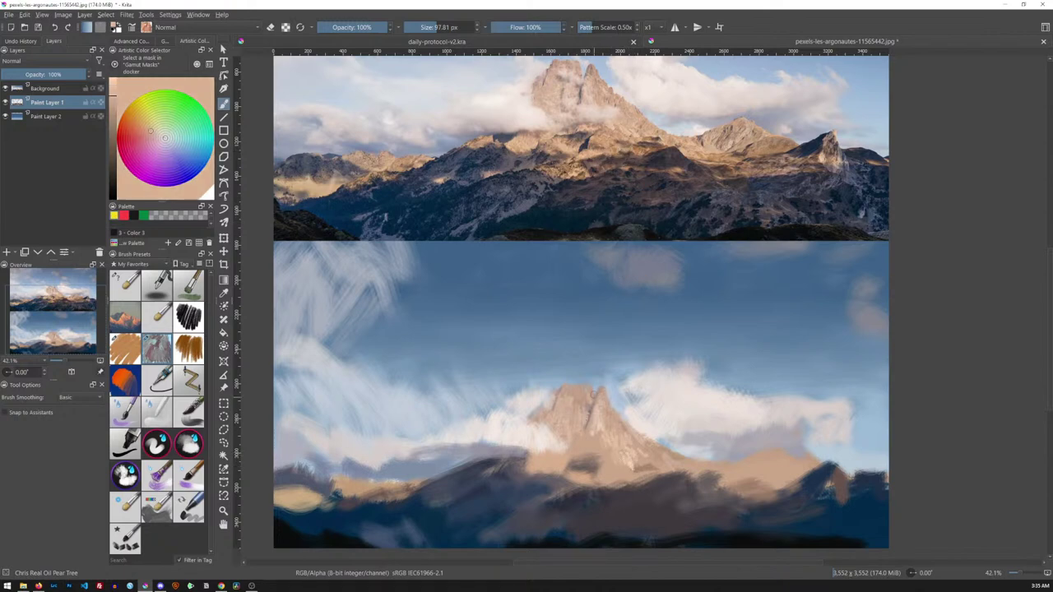
ctrl+click(612, 145)
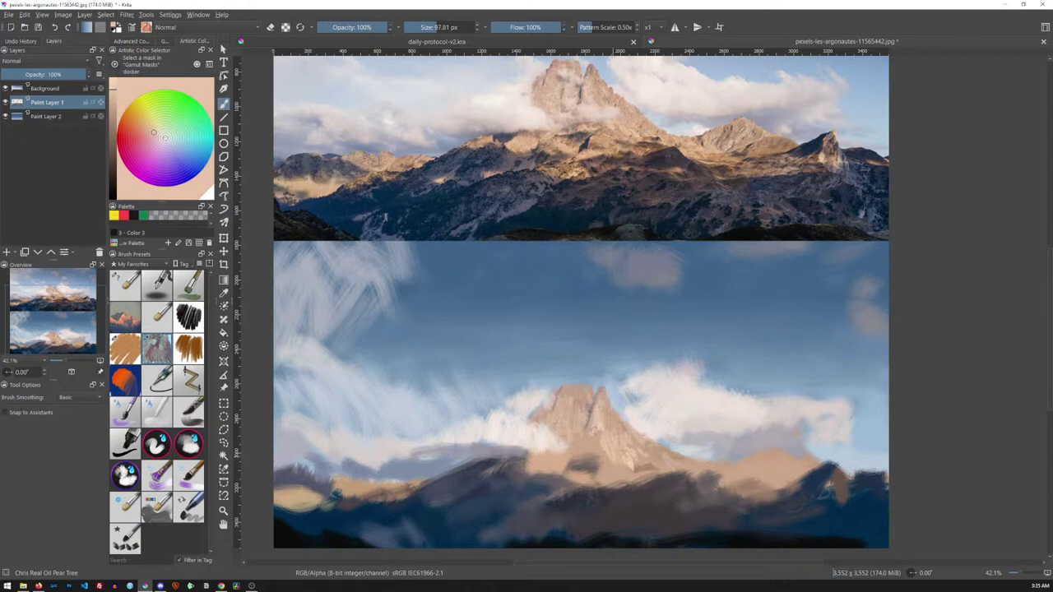
Work over the main peak's centre in light rock tones sampled from the photo, trying the Chris Painting, Pear Tree and Real Oil 2 brushes
click(125, 284)
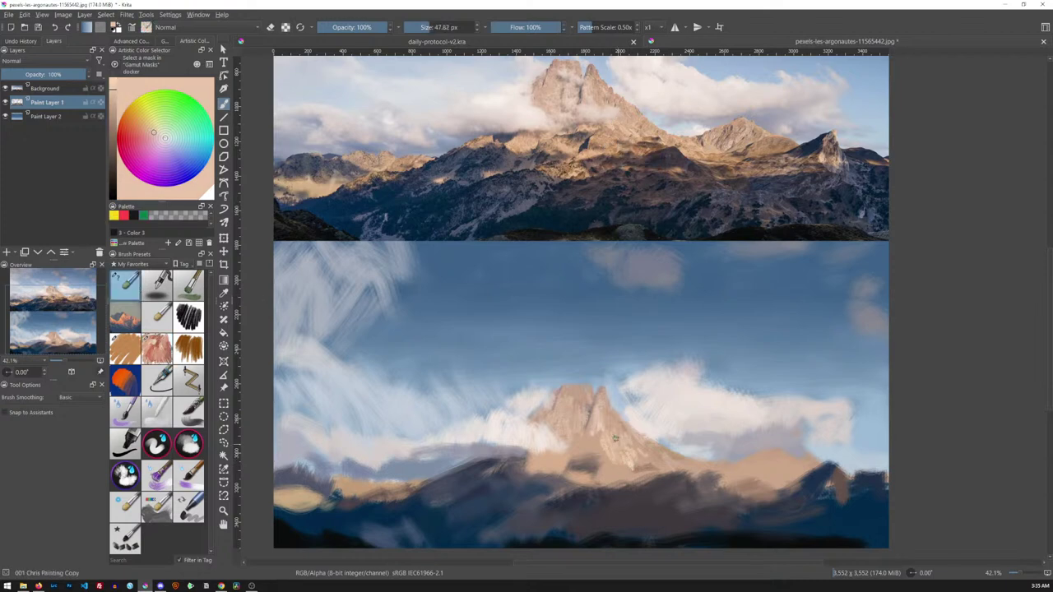
ctrl+click(570, 132)
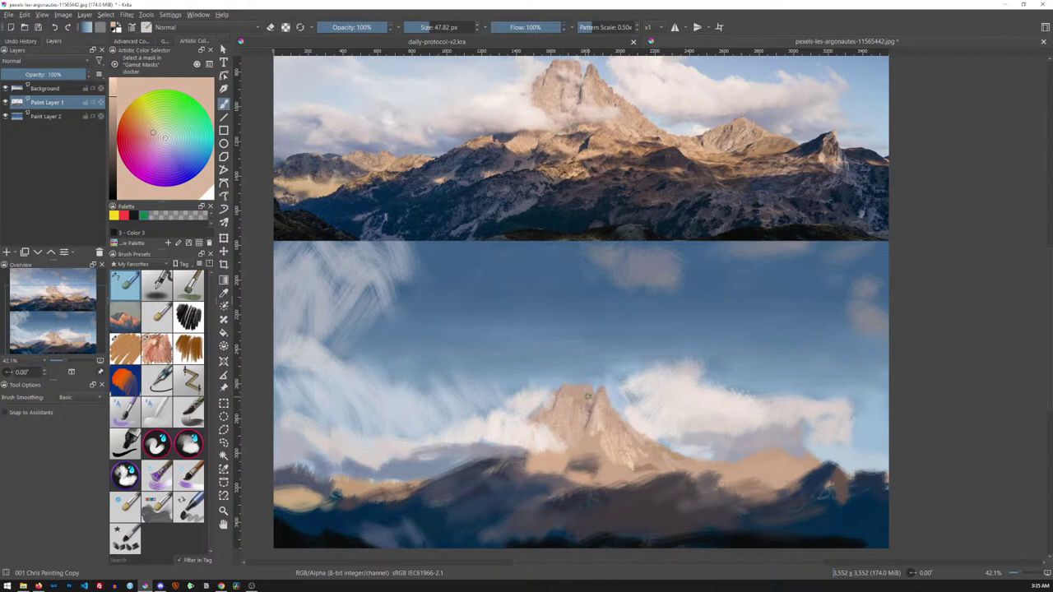
ctrl+click(556, 130)
click(164, 350)
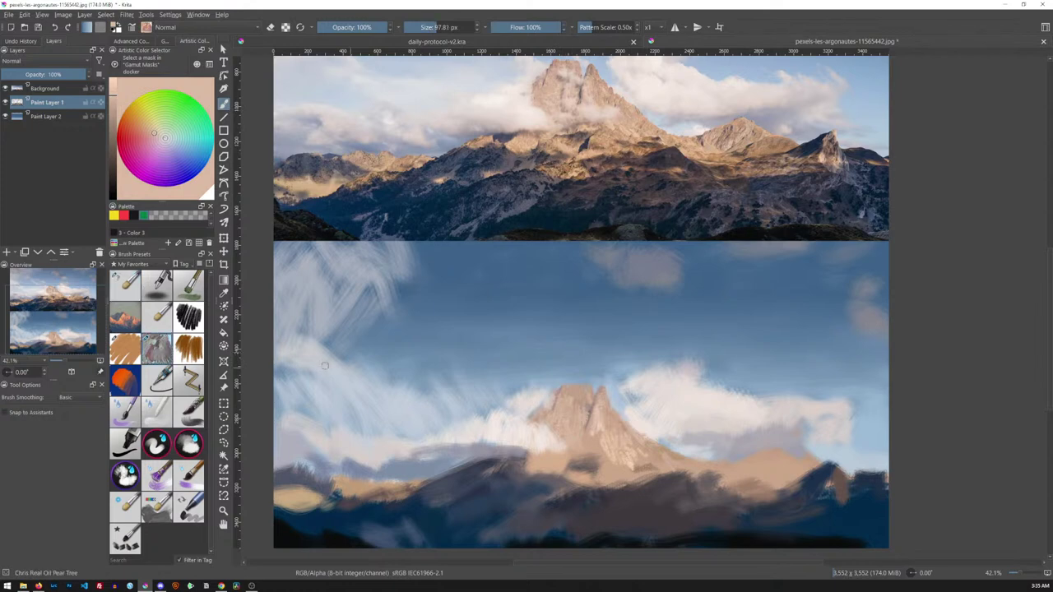
click(194, 351)
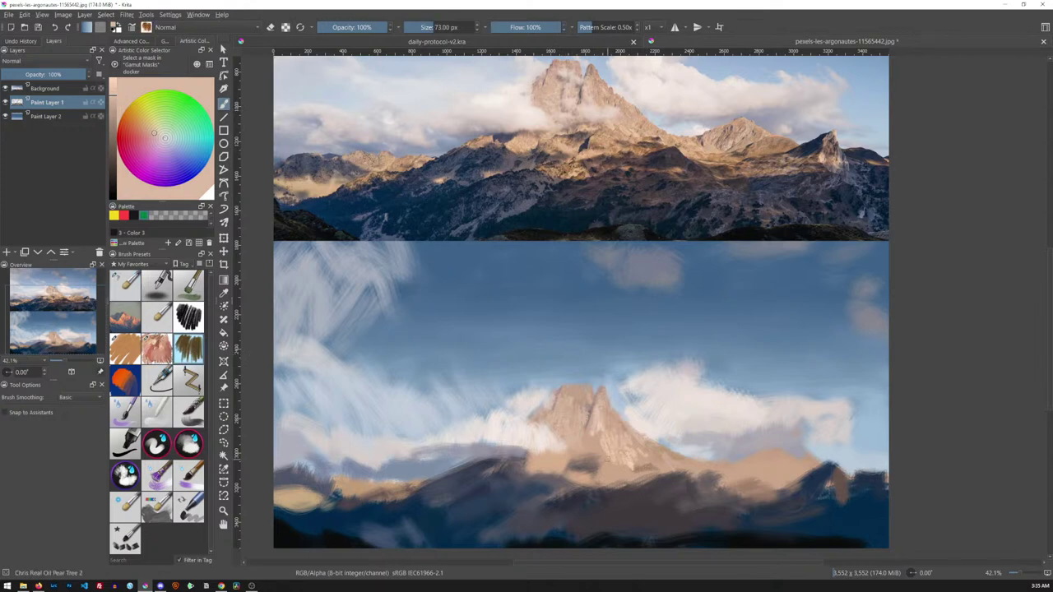
ctrl+click(566, 107)
shift+drag(578, 445, 585, 438)
click(188, 317)
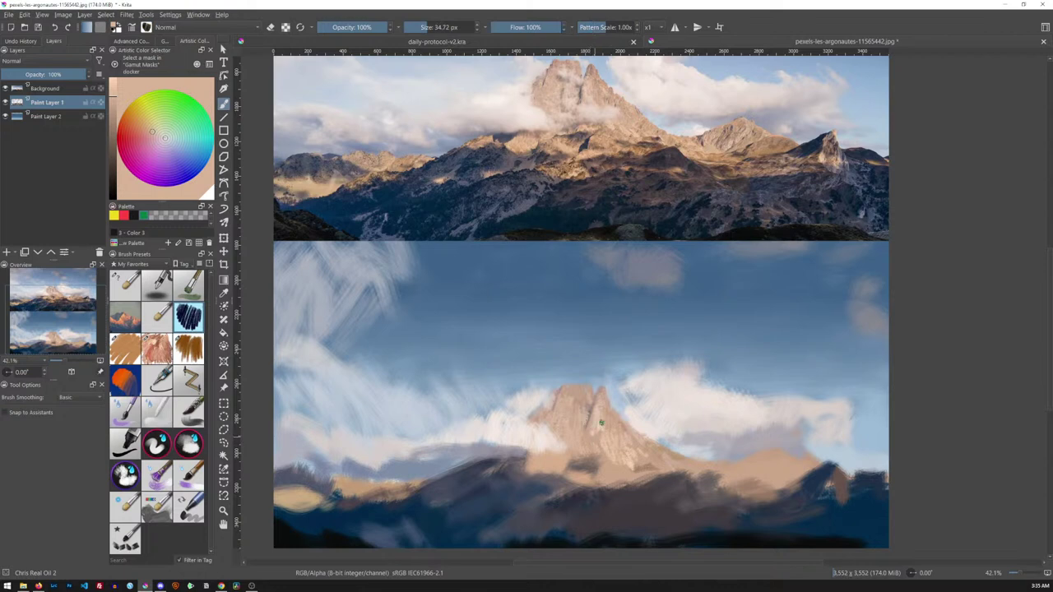
Paint orange-tan highlights and a dark accent on the foothill at the main peak's left foot, using the Chris Real Oil Pear Tree brush
click(158, 348)
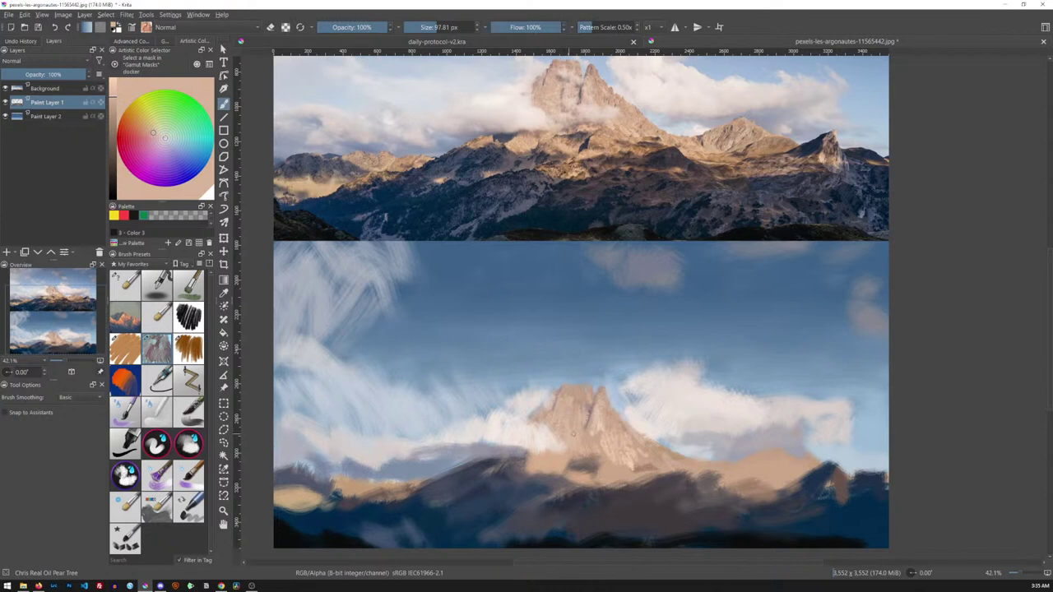
ctrl+click(515, 165)
ctrl+click(517, 167)
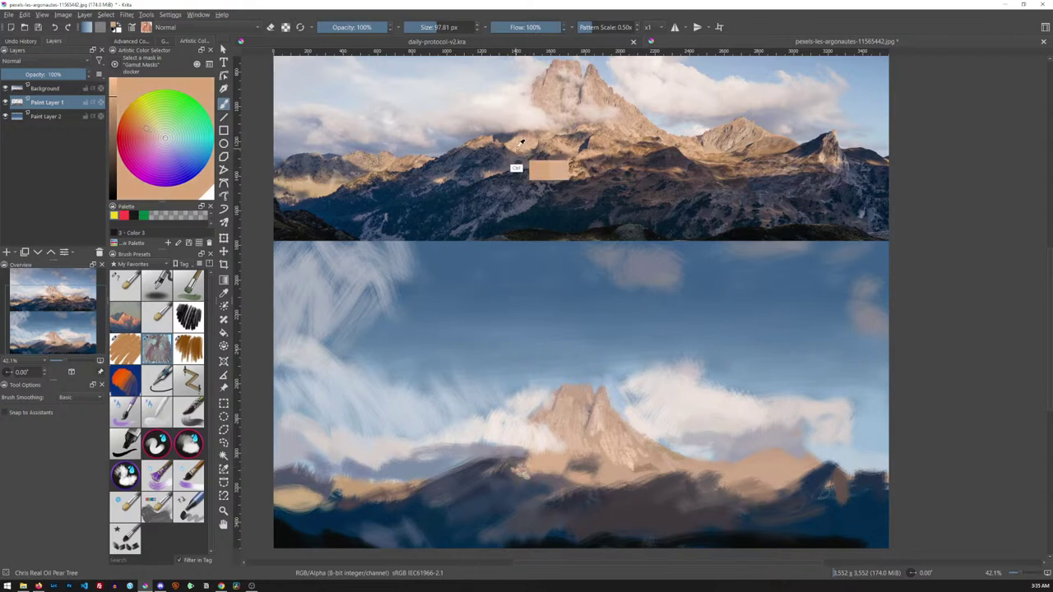
ctrl+click(533, 229)
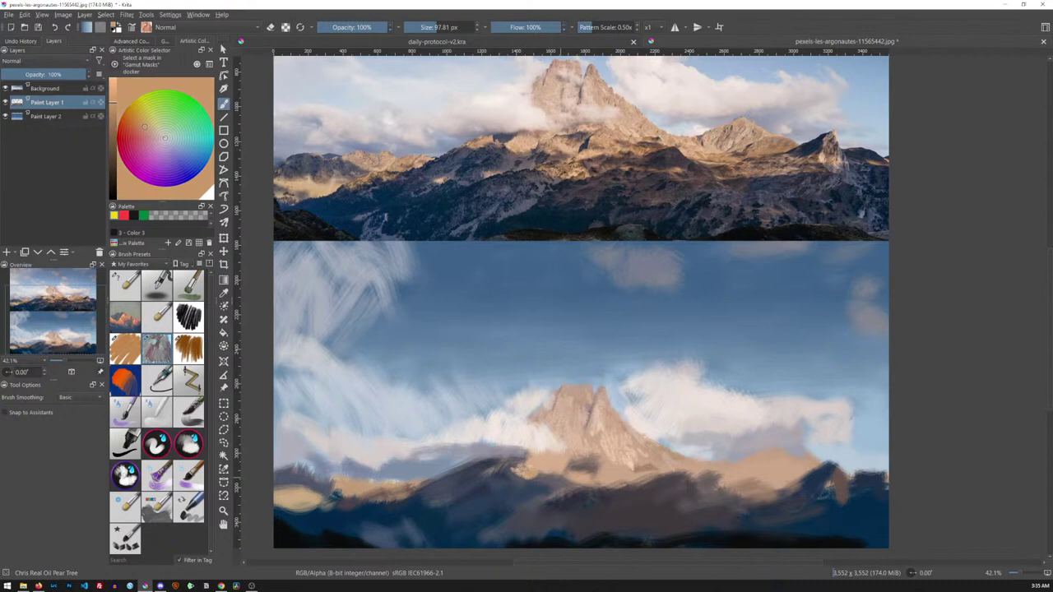
ctrl+click(556, 222)
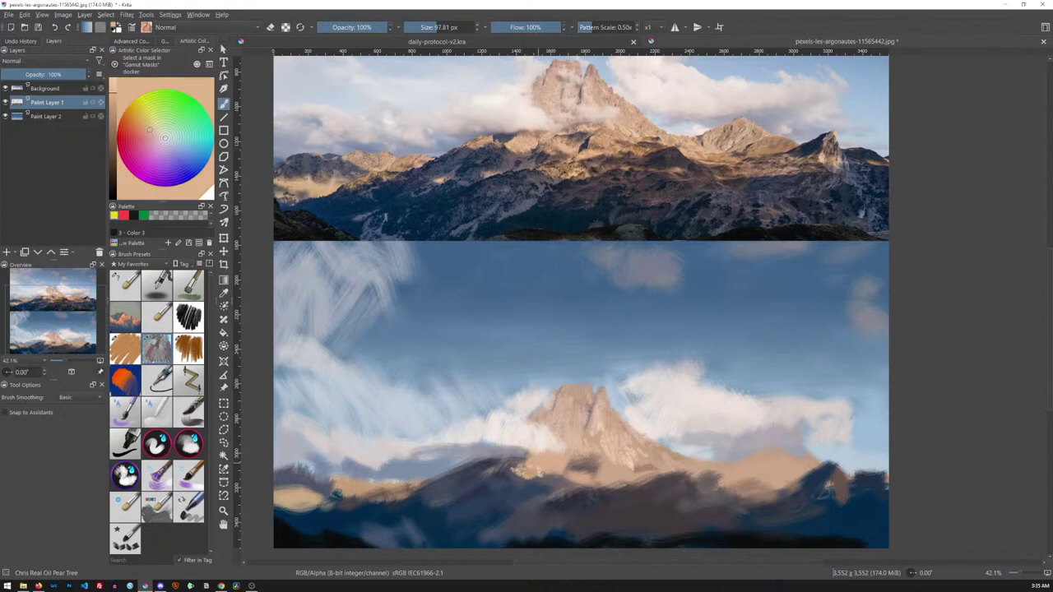
ctrl+click(540, 169)
ctrl+click(552, 206)
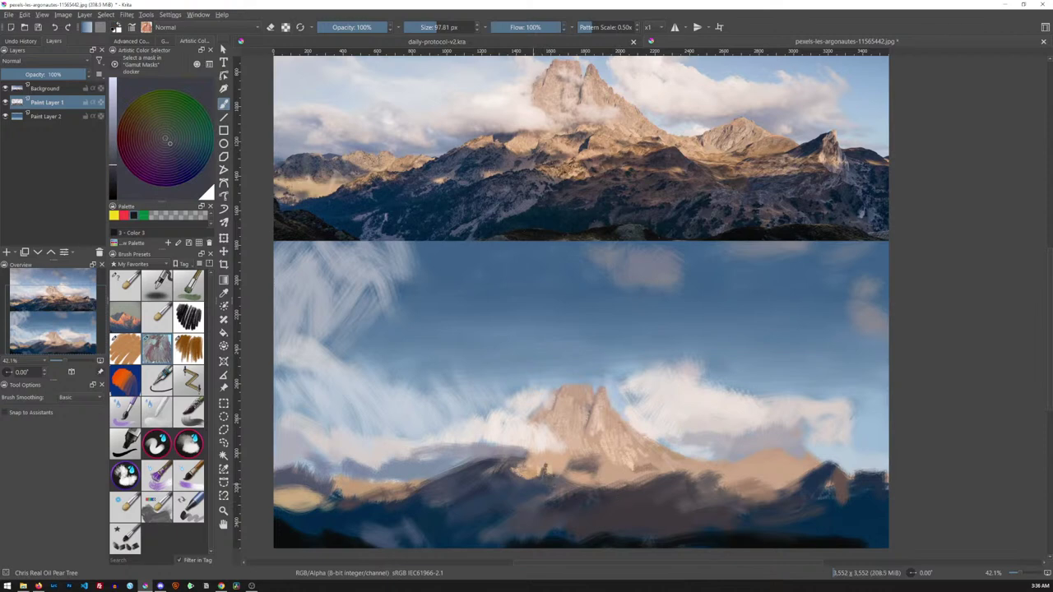
Tone the upper edge of the main peak's left foothill with a muted pinkish brown sampled from the photo
ctrl+click(551, 412)
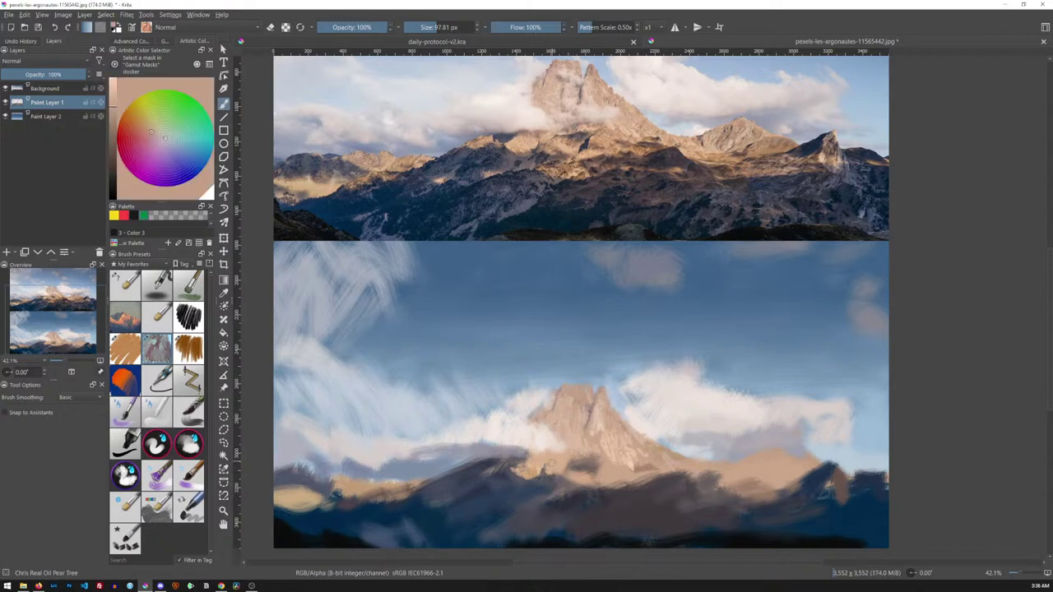
ctrl+click(553, 156)
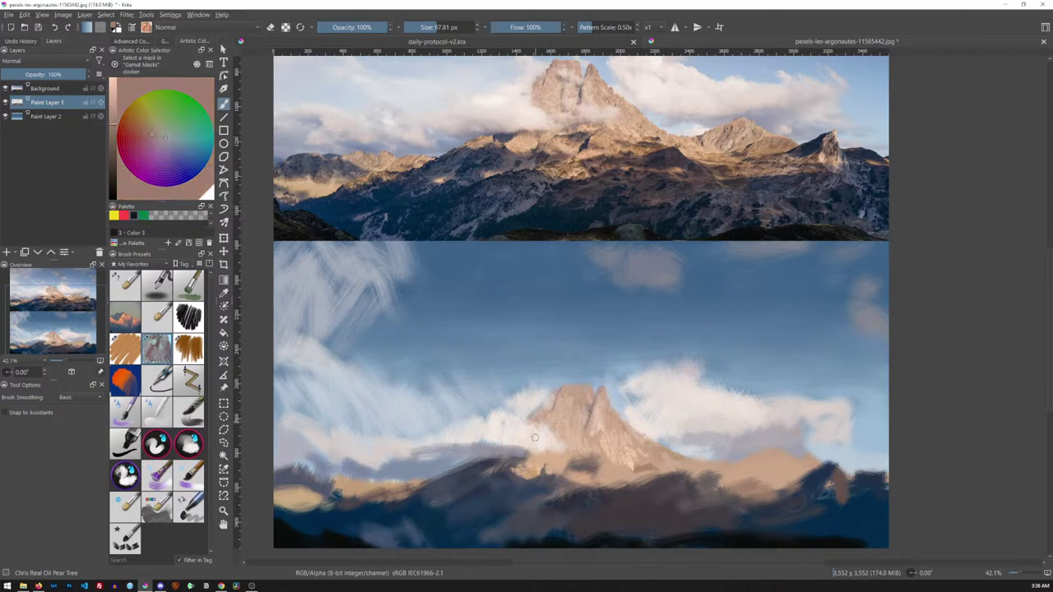
drag(534, 451, 545, 453)
Rework the main peak's central lower slope with grey-tan and peach tones sampled from the photo, using the 001 Chris Painting Copy brush
key(slash)
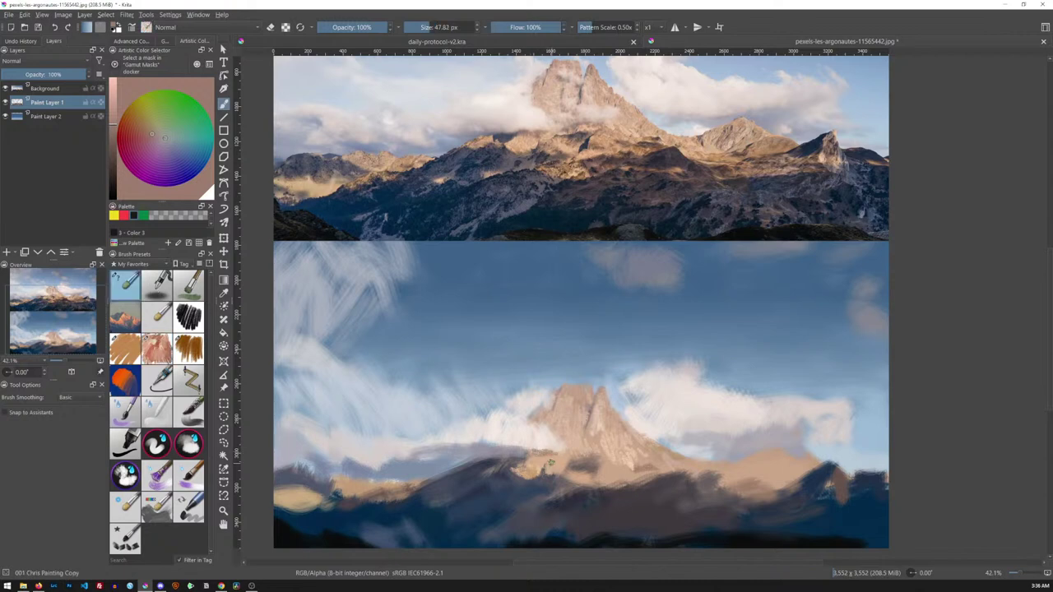
ctrl+click(543, 154)
ctrl+click(577, 119)
ctrl+click(572, 134)
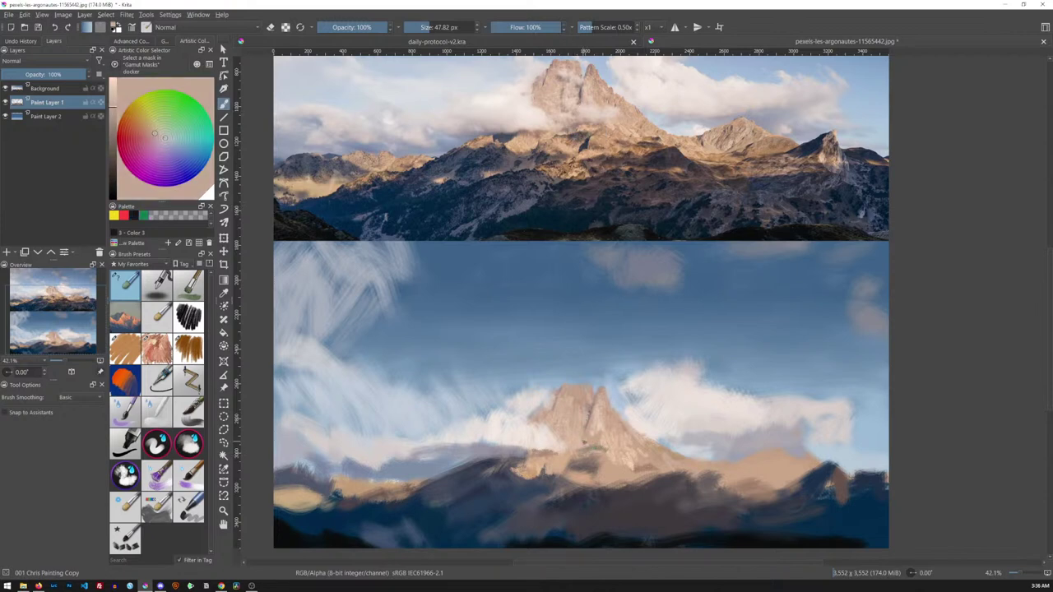
ctrl+click(566, 115)
ctrl+click(576, 97)
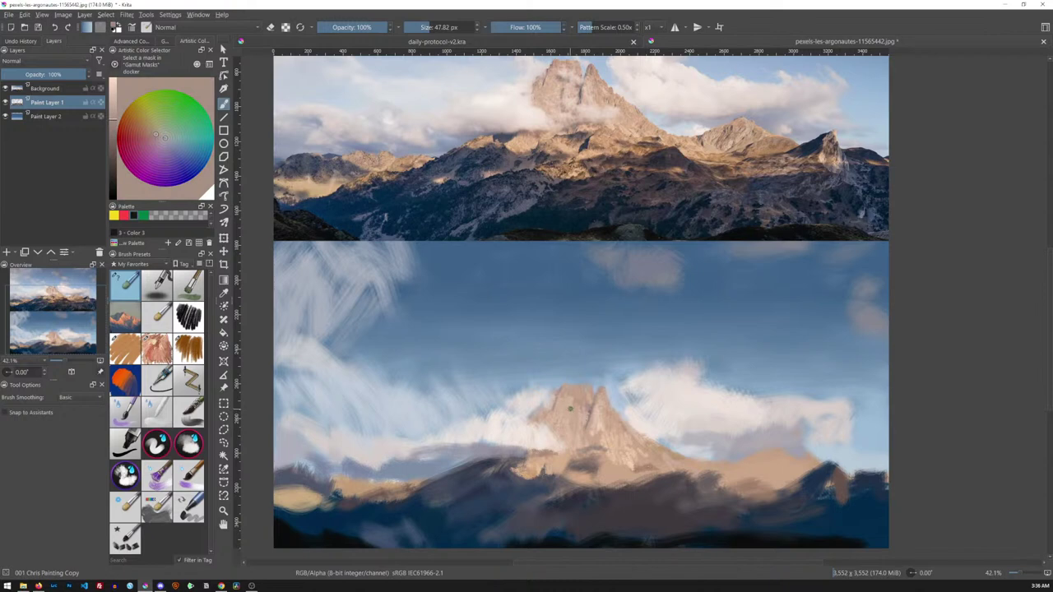
drag(575, 411, 574, 429)
ctrl+click(611, 126)
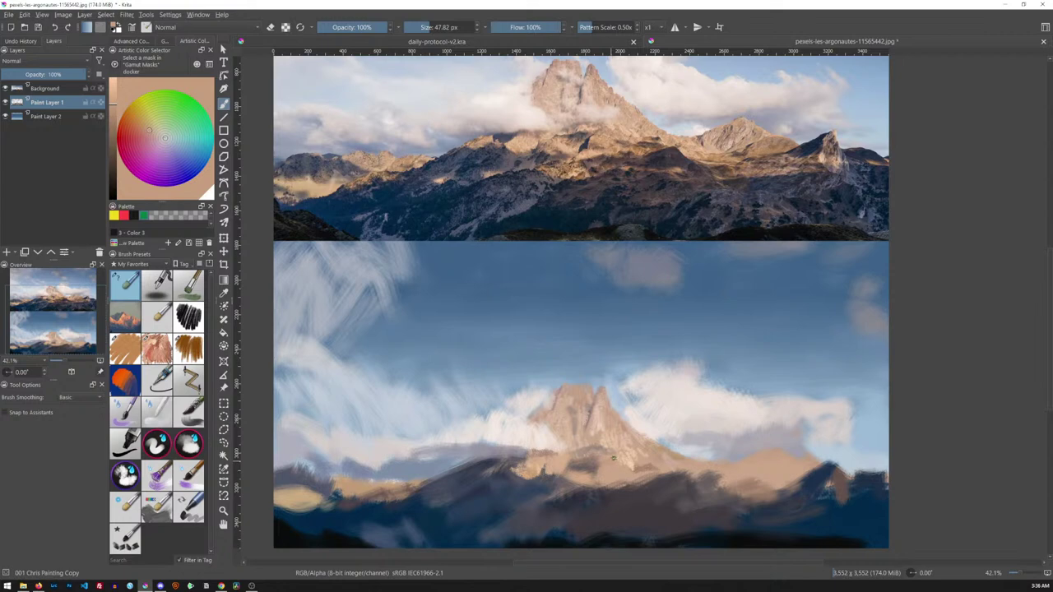
Darken the shadow patch at the main peak's central foot with dark blue and grey sampled from the photo's shaded slopes
click(156, 349)
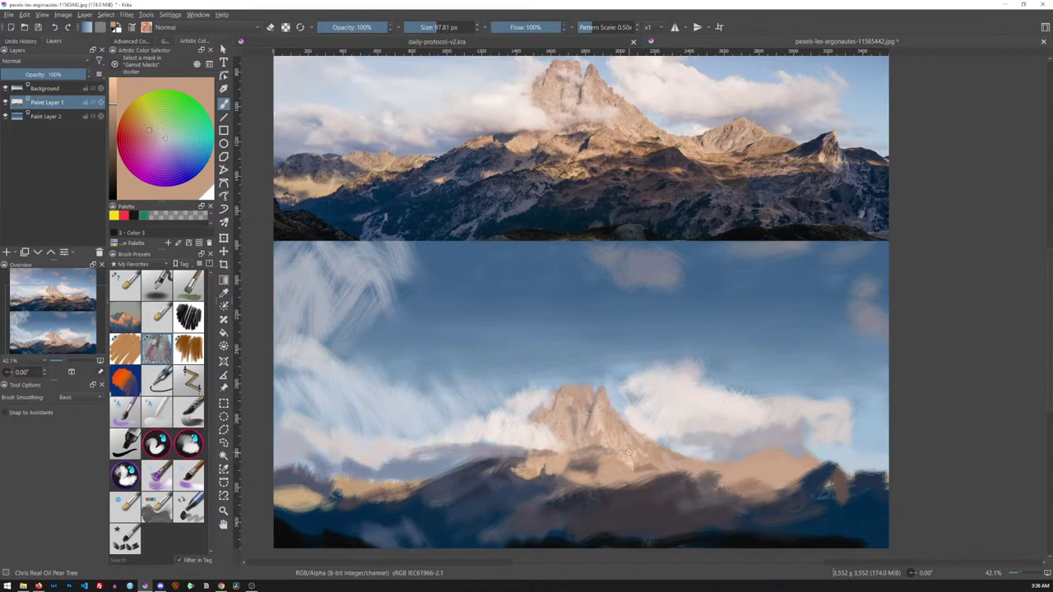
ctrl+click(598, 186)
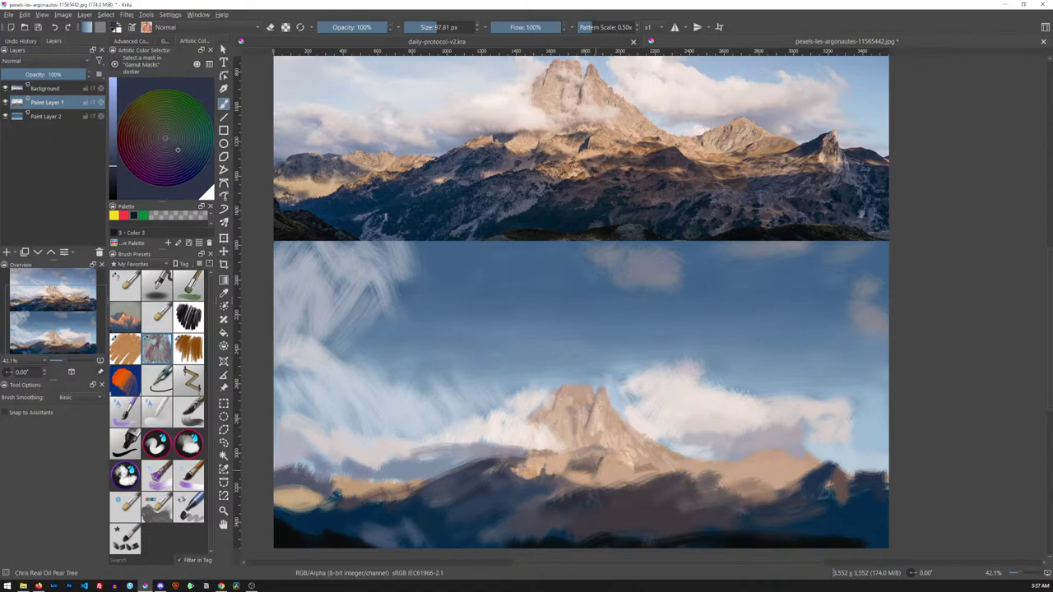
drag(589, 474, 598, 463)
drag(591, 473, 584, 483)
click(126, 284)
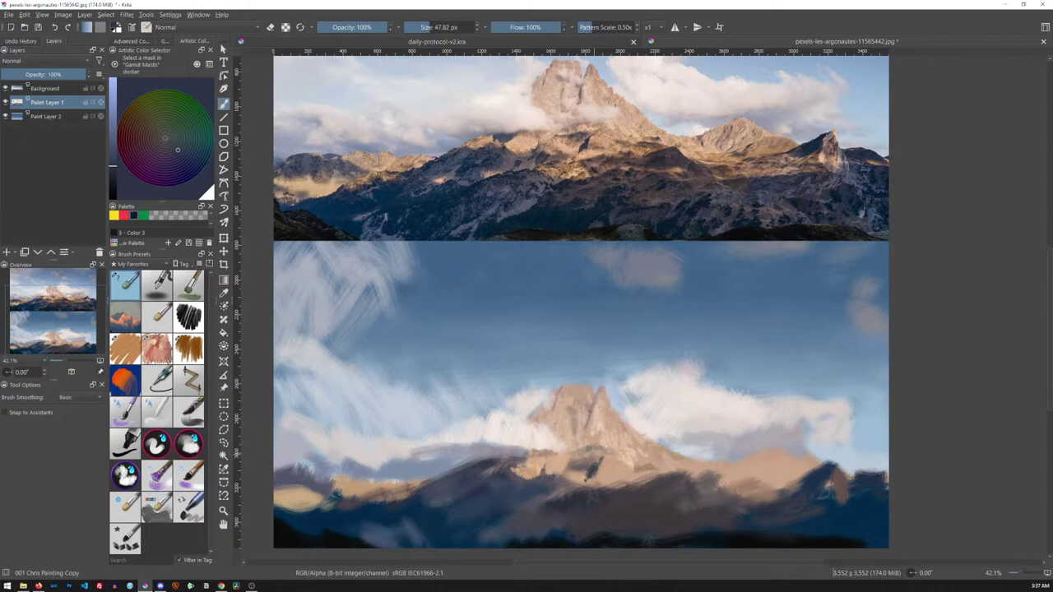
ctrl+click(582, 168)
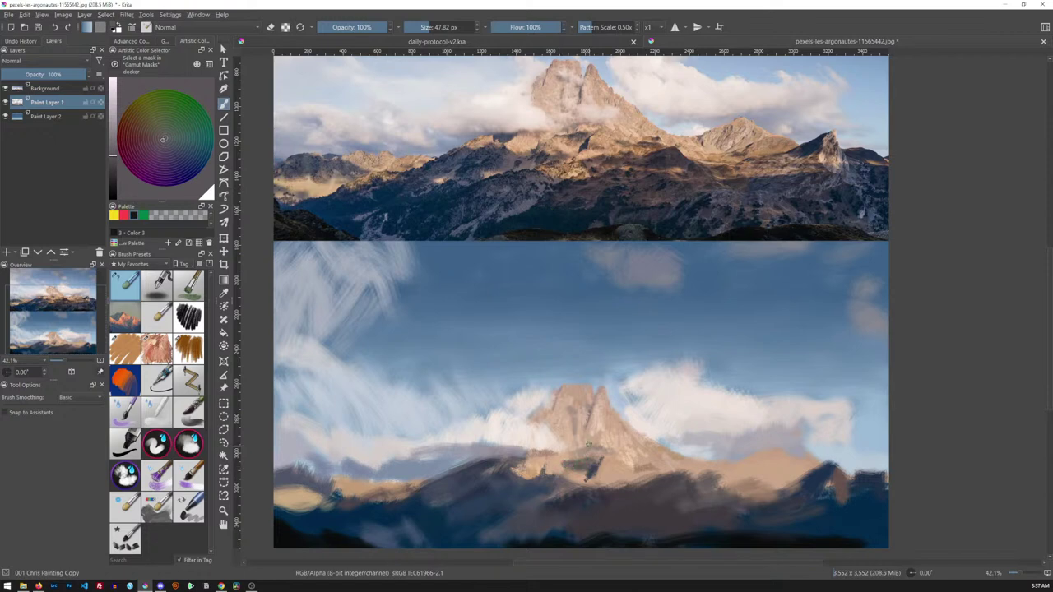
Surround the shadow patch at the main peak's foot with peach highlights and brown midtones sampled from the photo's sunlit slopes
ctrl+click(565, 145)
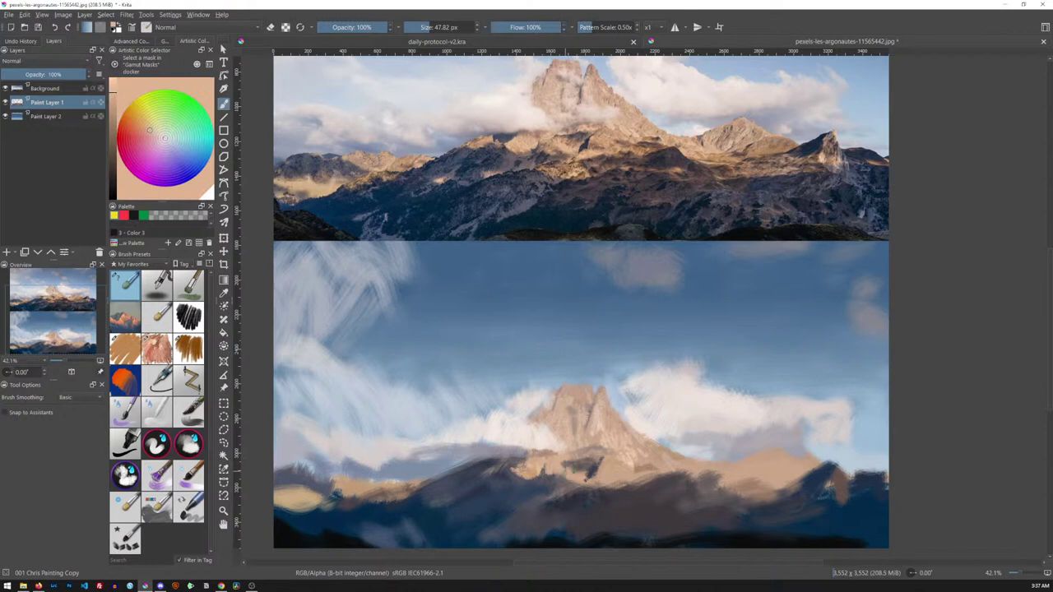
ctrl+click(557, 138)
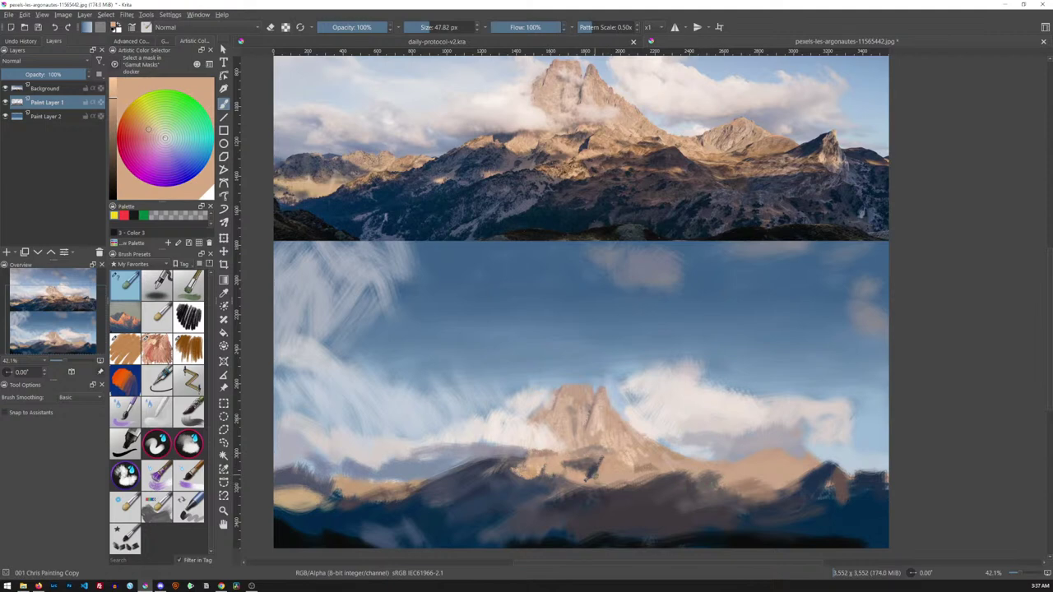
ctrl+click(585, 178)
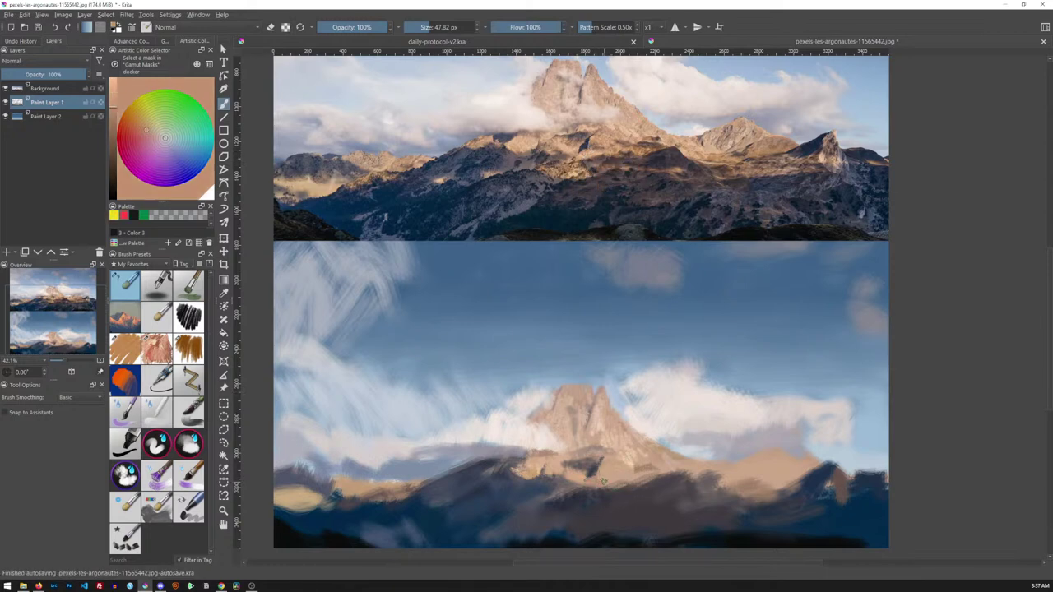
ctrl+click(595, 170)
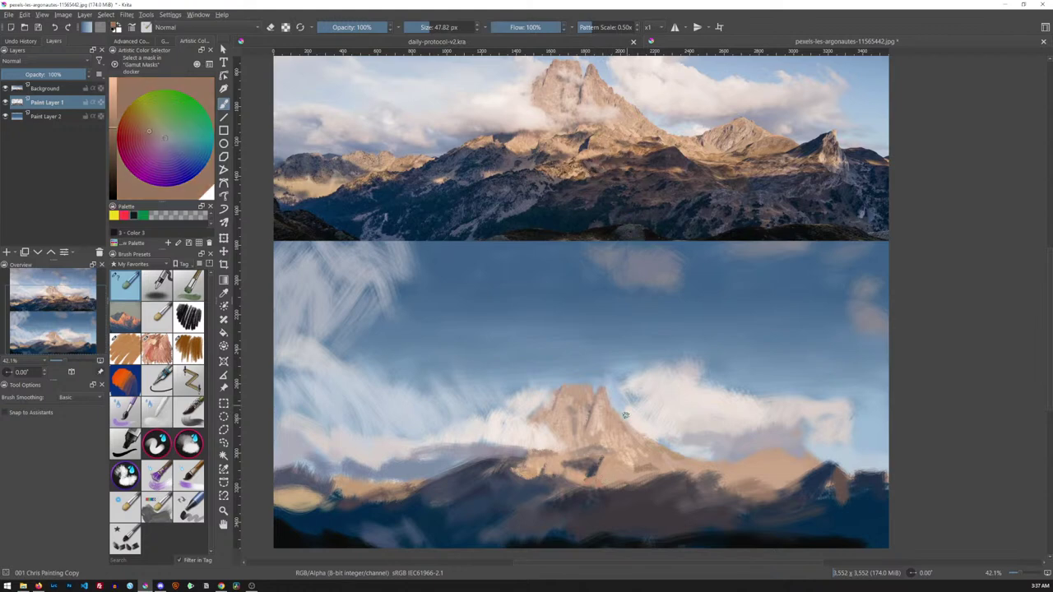
ctrl+click(596, 170)
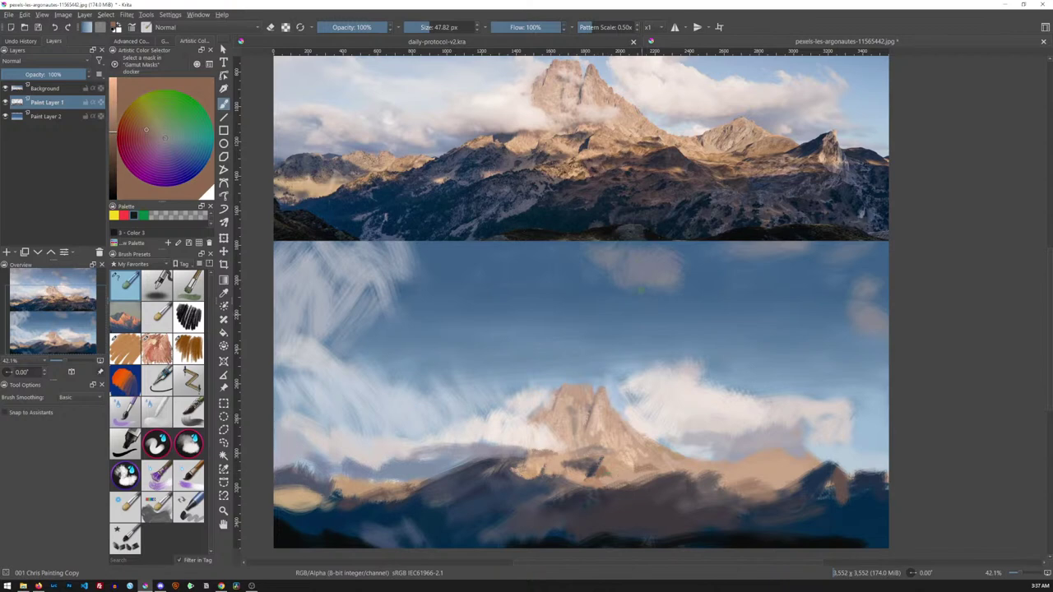
ctrl+click(608, 164)
ctrl+click(608, 155)
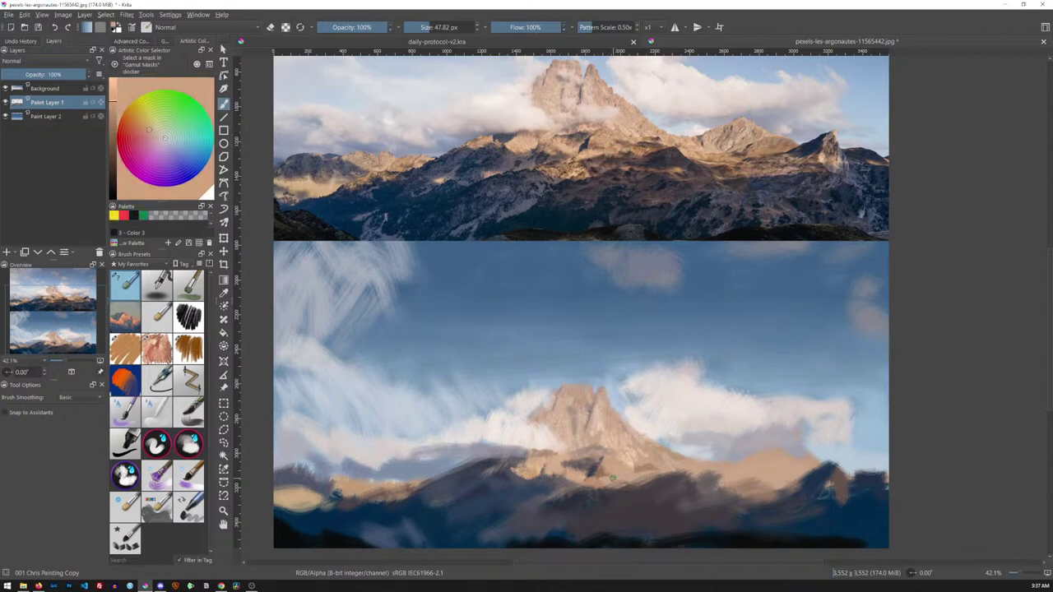
Add brown midtones and dark brown shadows to the ridge below the main peak's right slope, sampling the photo's matching ridge
ctrl+click(629, 168)
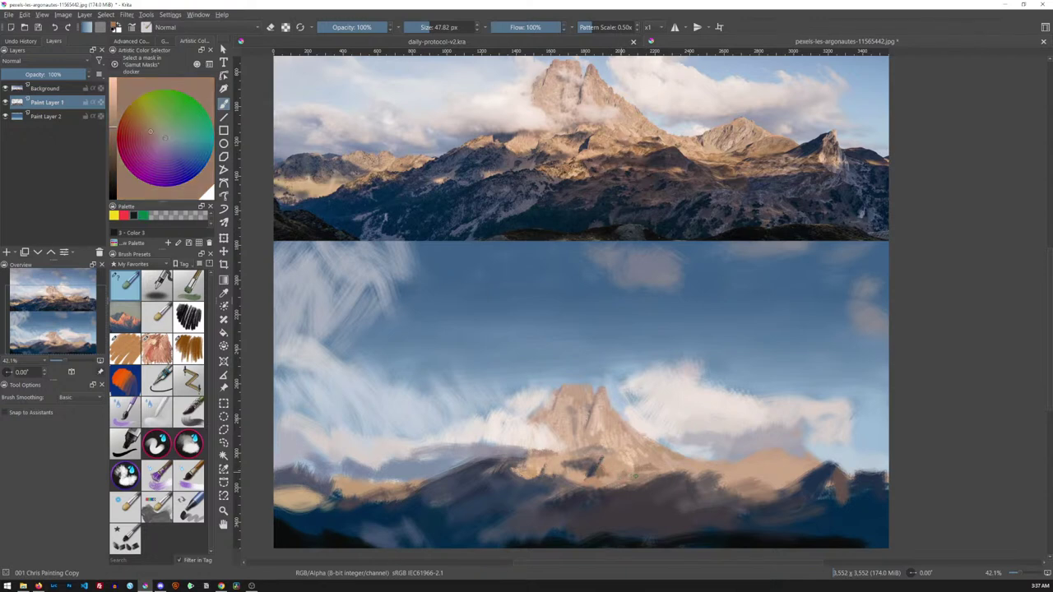
ctrl+click(671, 169)
drag(640, 474, 647, 473)
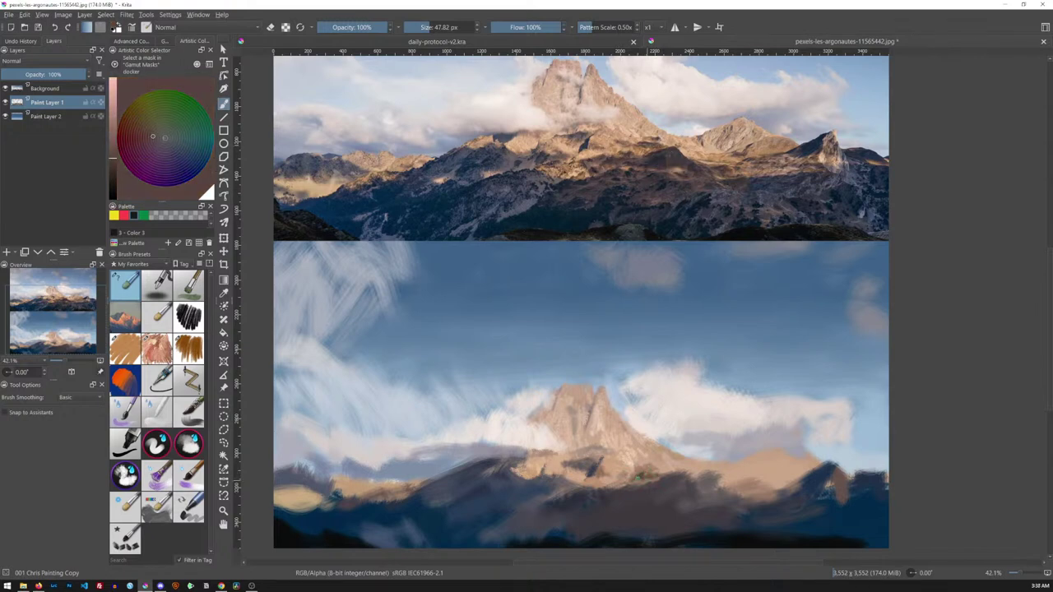
ctrl+click(664, 174)
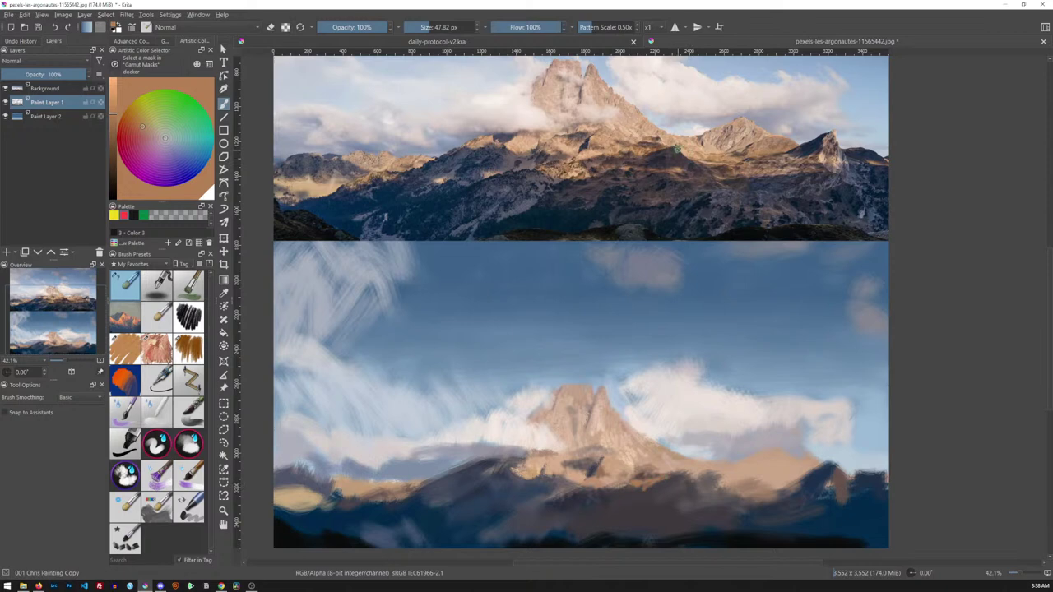
ctrl+click(687, 175)
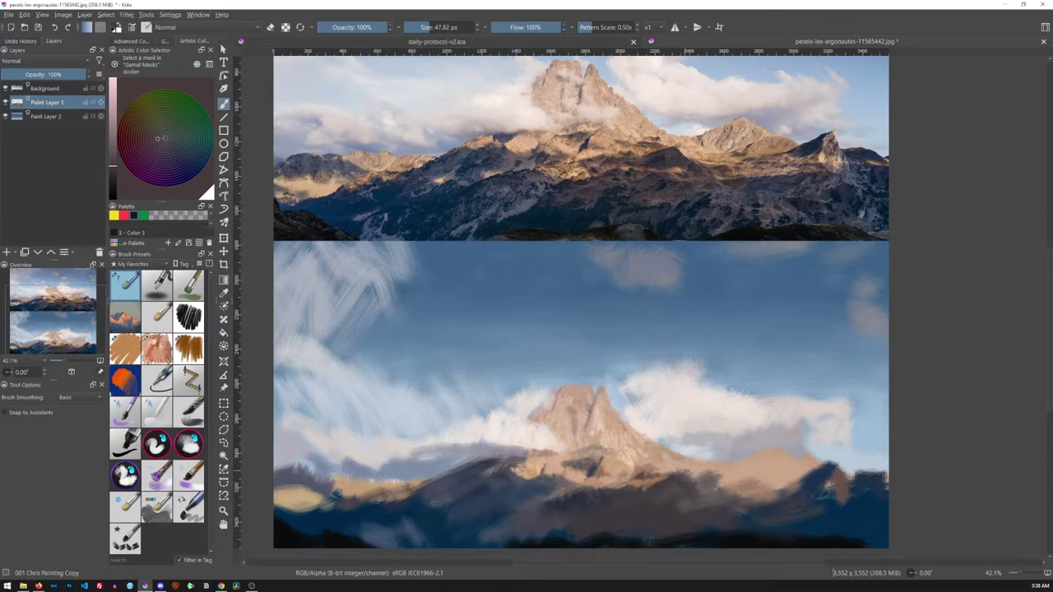
shift+drag(666, 493, 673, 493)
Extend the peach sunlit band along the main peak's lower right slope with sampled tans, undoing a stray stroke and using the Pear Tree brush
ctrl+click(686, 169)
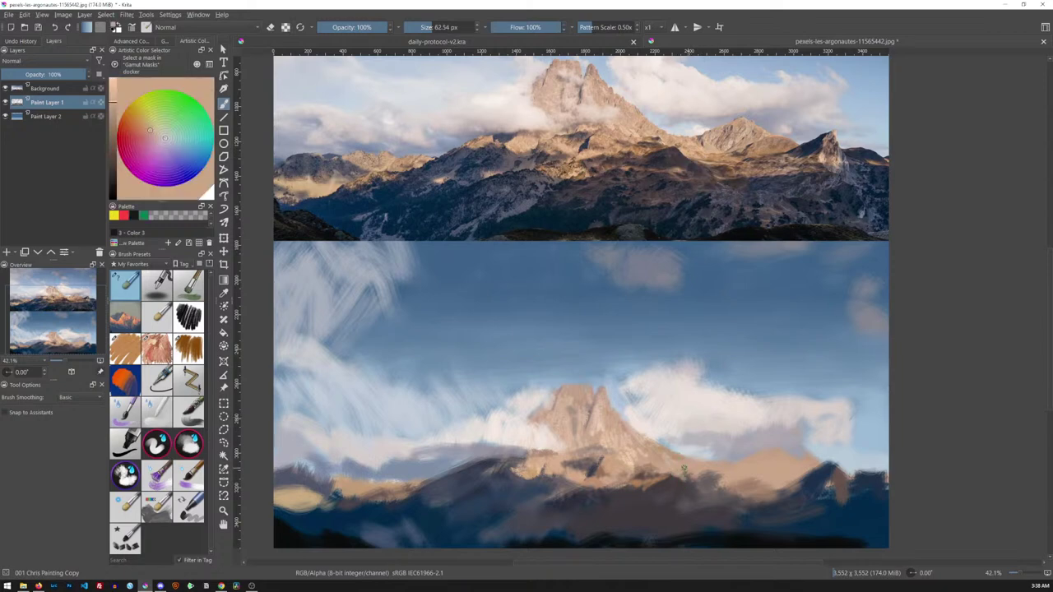
drag(691, 484, 707, 468)
key(ctrl+z)
click(169, 350)
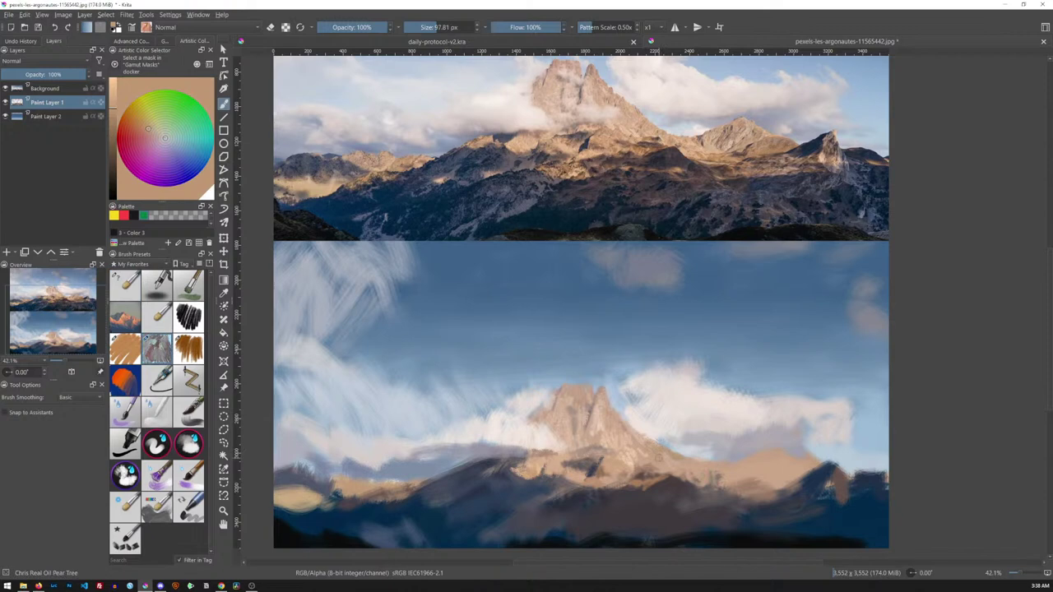
ctrl+click(670, 162)
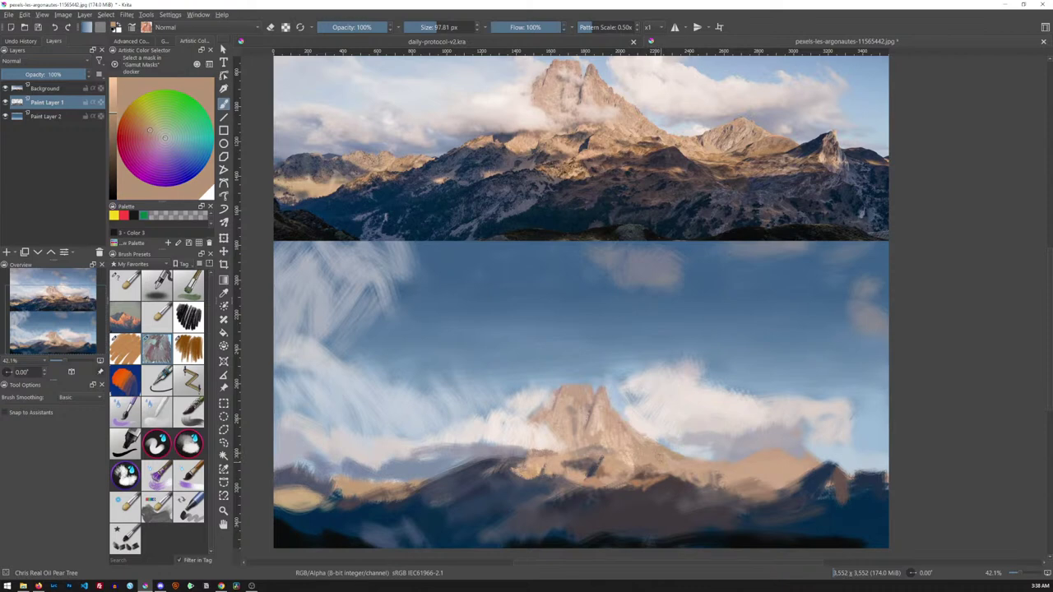
ctrl+click(656, 158)
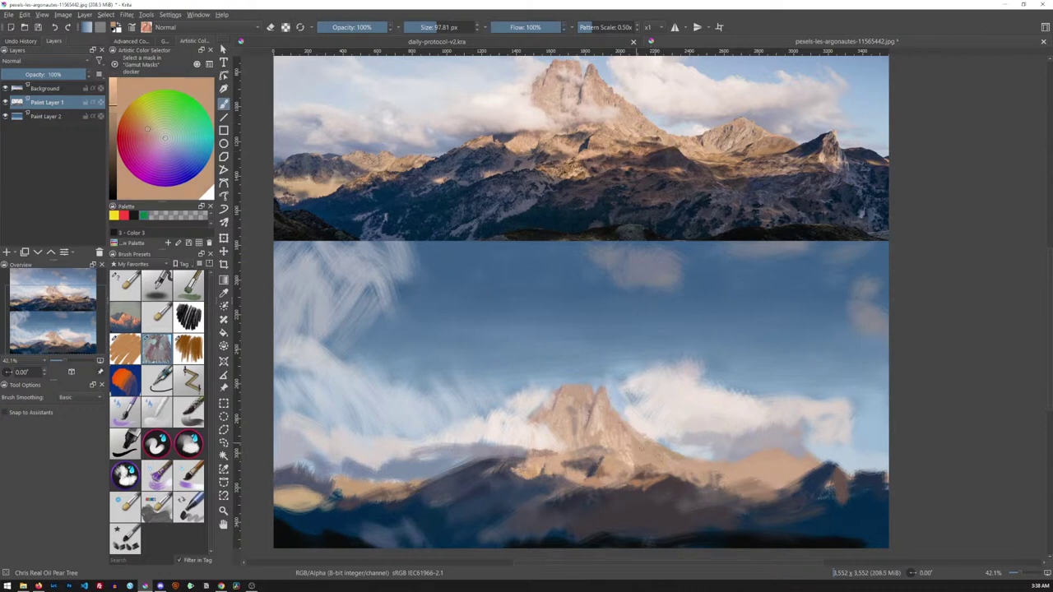
ctrl+click(654, 161)
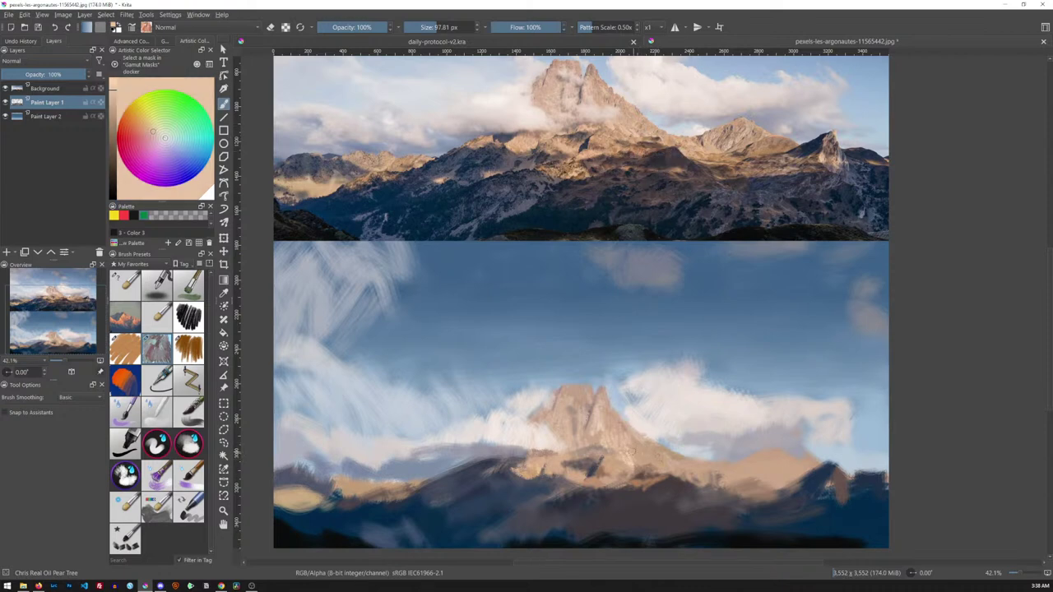
Refine the sunlit band at the end of the main peak's lower right slope with peach and muted brown sampled from the photo's matching ridge
ctrl+click(656, 156)
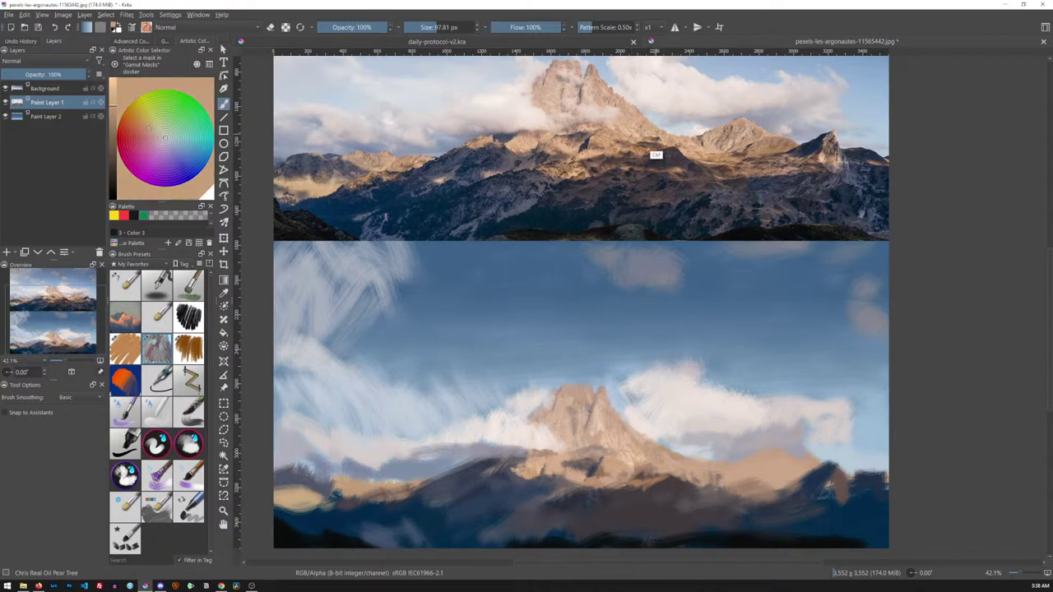
ctrl+click(654, 153)
ctrl+click(681, 168)
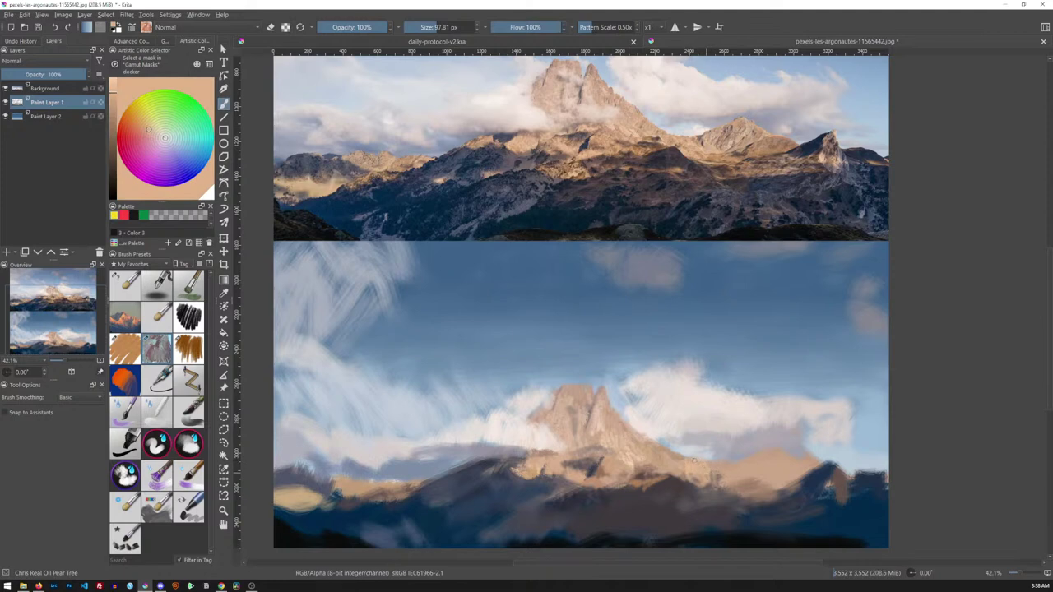
ctrl+click(708, 165)
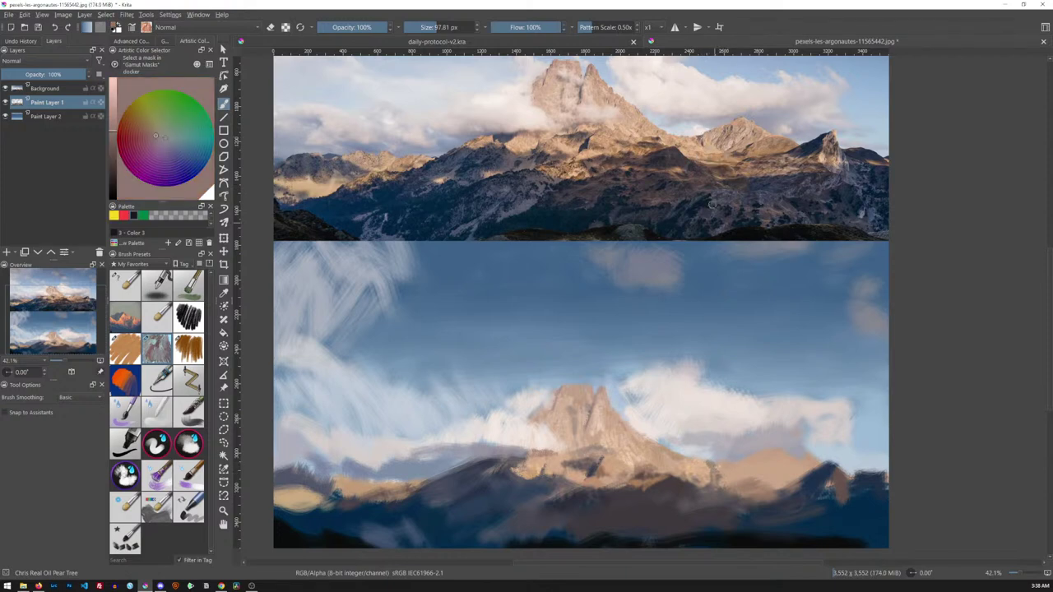
ctrl+click(709, 154)
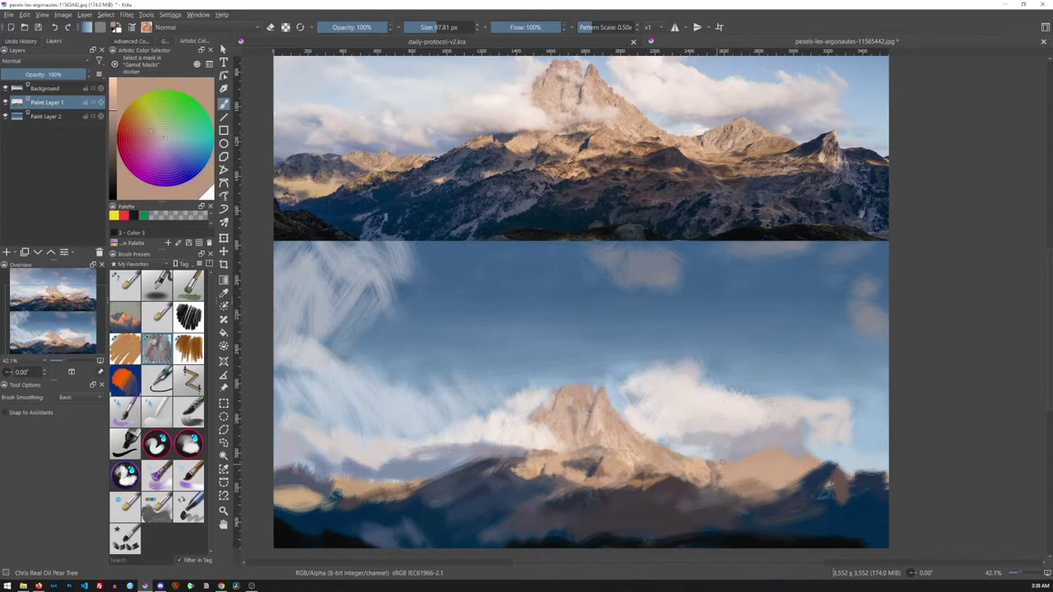
Model the smaller rounded peak right of the main peak with tan and brown tones sampled from the photo's matching peak
ctrl+click(758, 176)
ctrl+click(740, 144)
ctrl+click(741, 149)
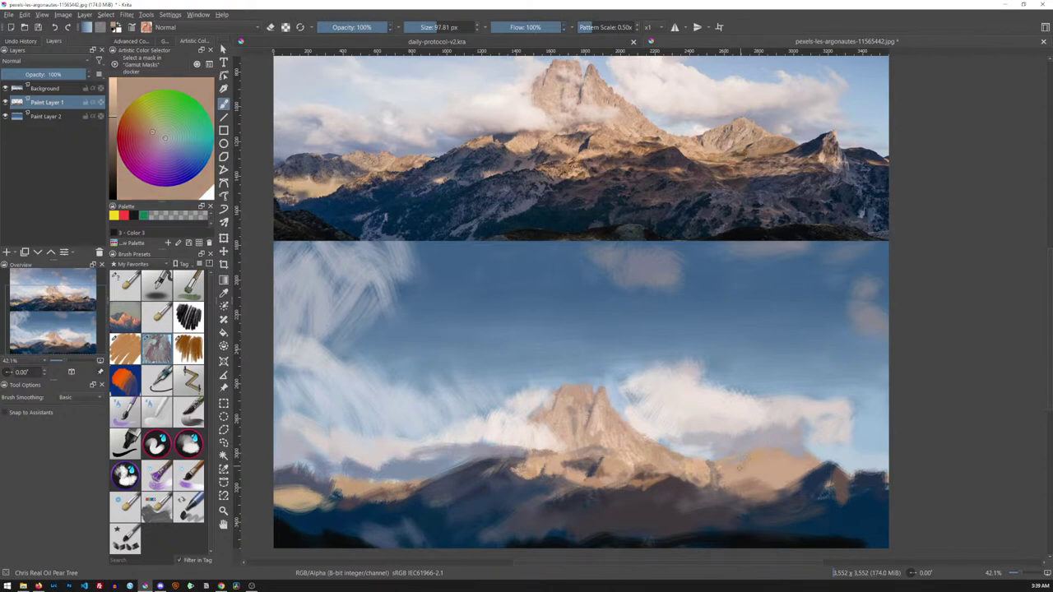
ctrl+click(735, 165)
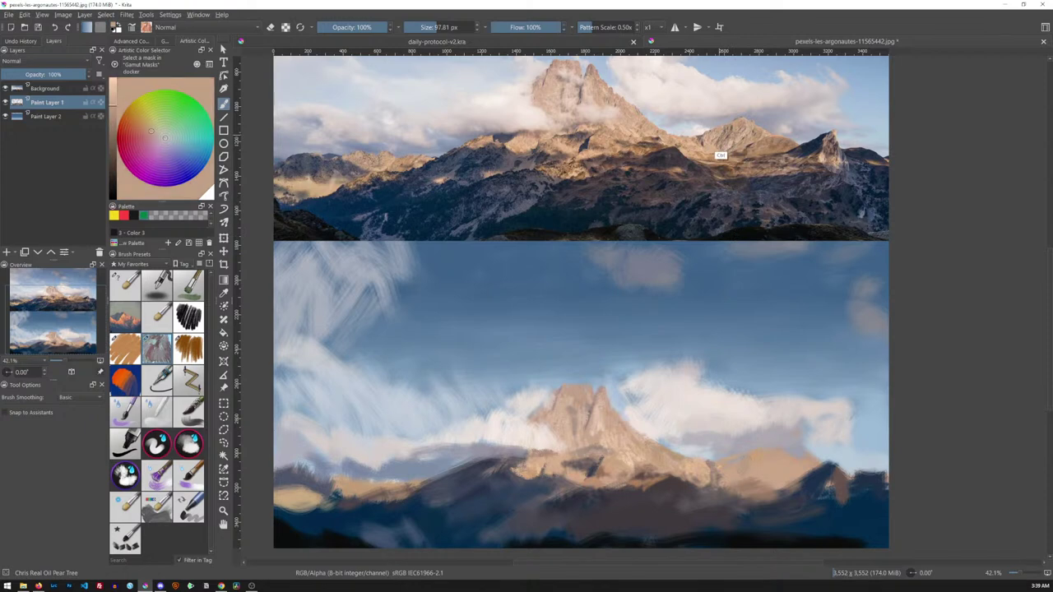
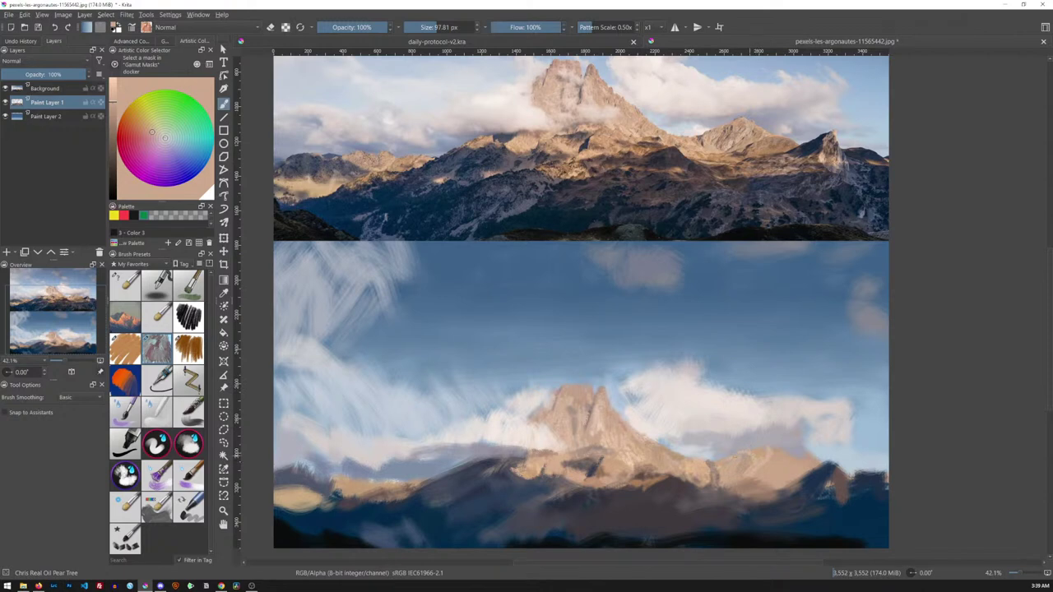
Refine the smaller rounded peak's right edge and the grey-lavender cloud behind it with sampled tan and lavender, switching to the Chris Painting brush
ctrl+click(757, 151)
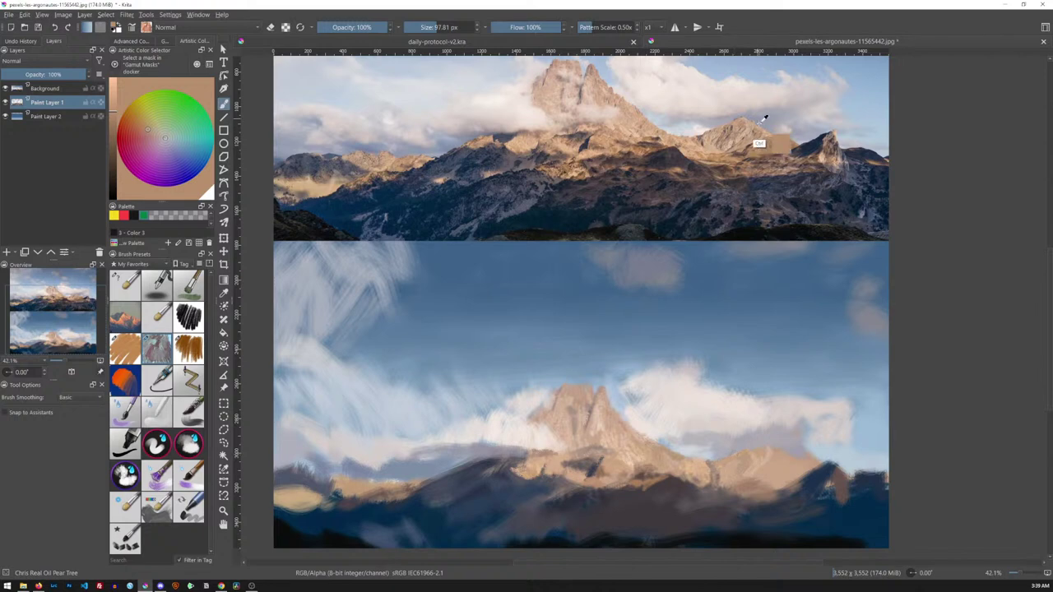
ctrl+click(790, 138)
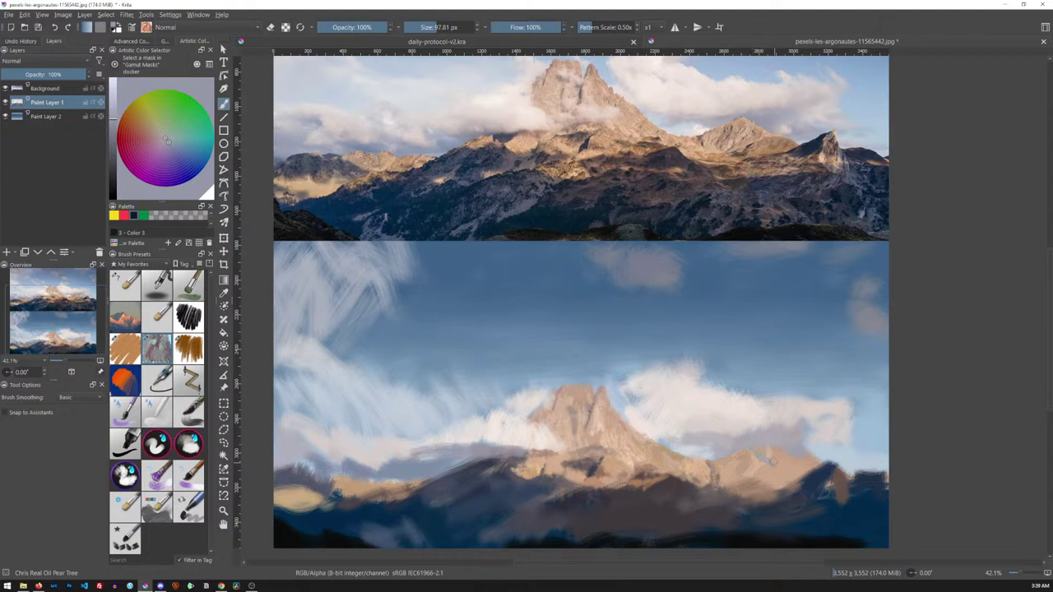
click(125, 284)
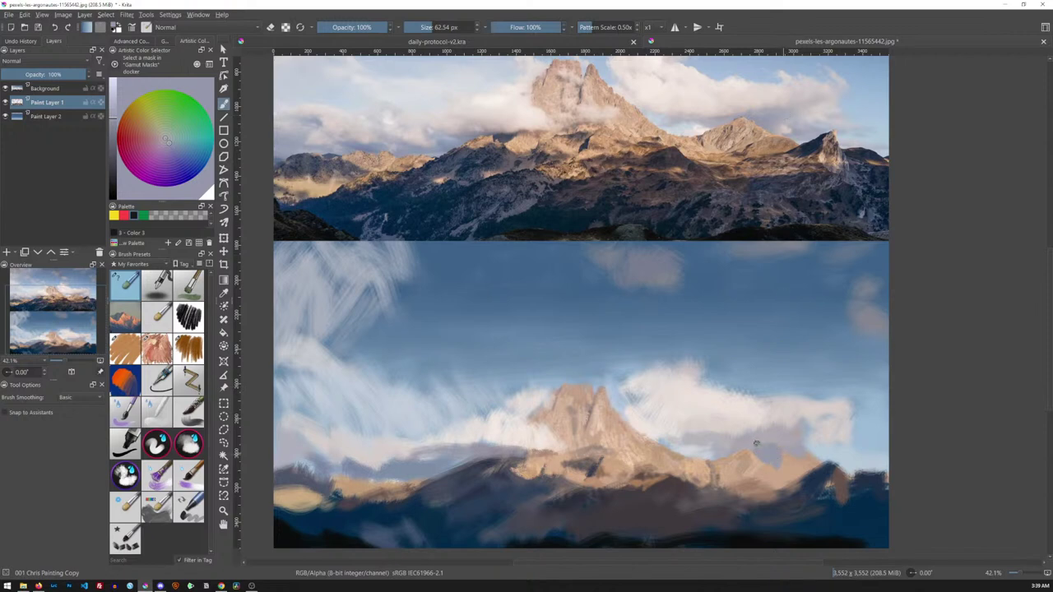
Repaint the lower part of the cloud right of the main peak in pale pinks sampled from the photo, with the brush at about 100 px
ctrl+click(746, 106)
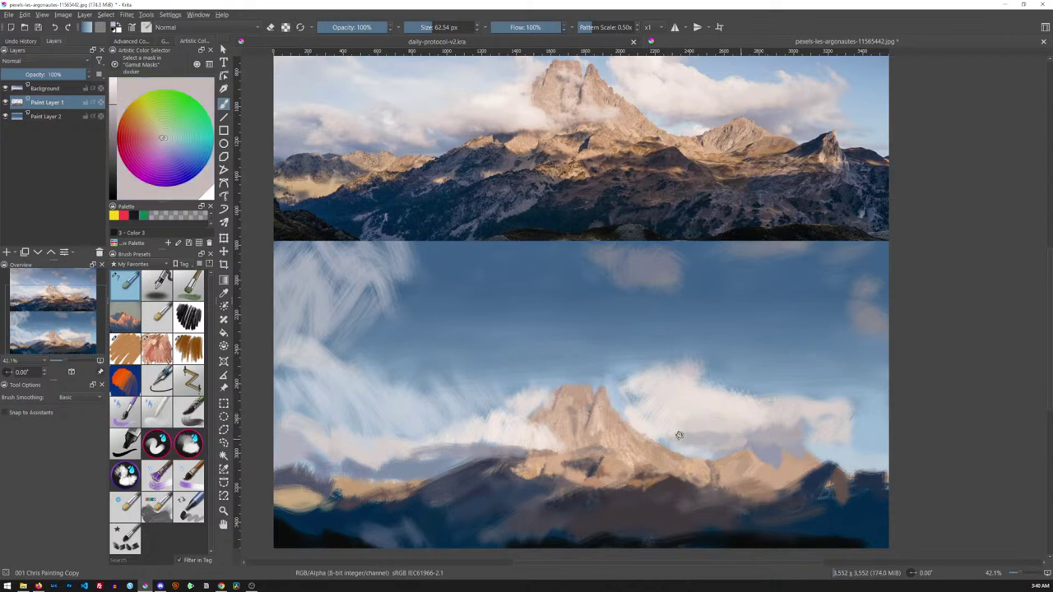
shift+drag(698, 456, 705, 417)
ctrl+click(746, 155)
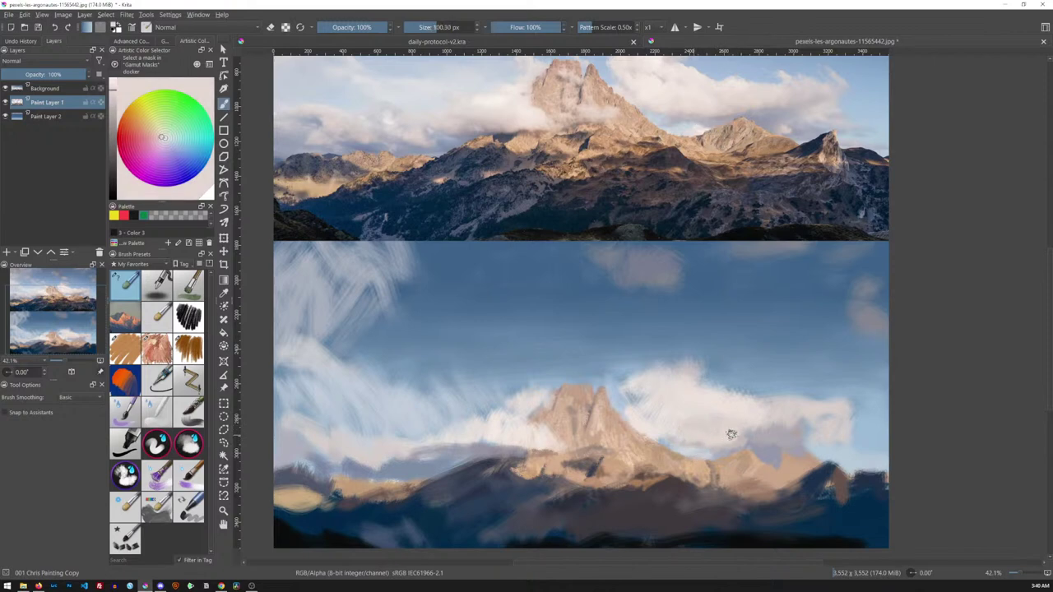
ctrl+click(751, 102)
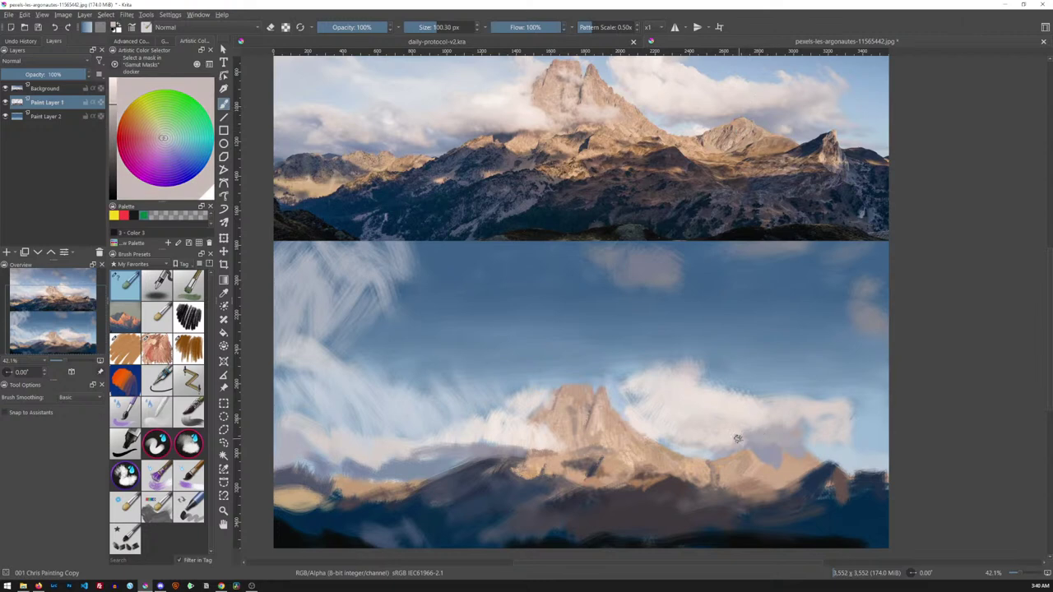
ctrl+click(748, 123)
mouse_move(757, 427)
mouse_down()
mouse_move(765, 425)
mouse_move(745, 433)
mouse_move(802, 424)
mouse_up()
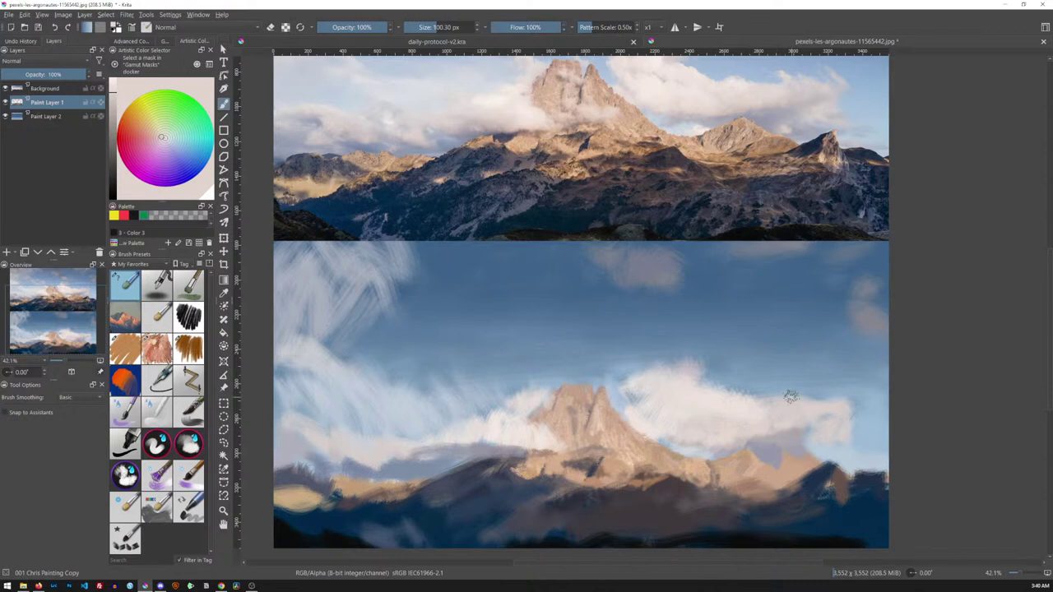
Brighten the upper part of the cloud right of the main peak with near-white and pale pink sampled from the photo's cloud
ctrl+click(686, 376)
ctrl+click(683, 120)
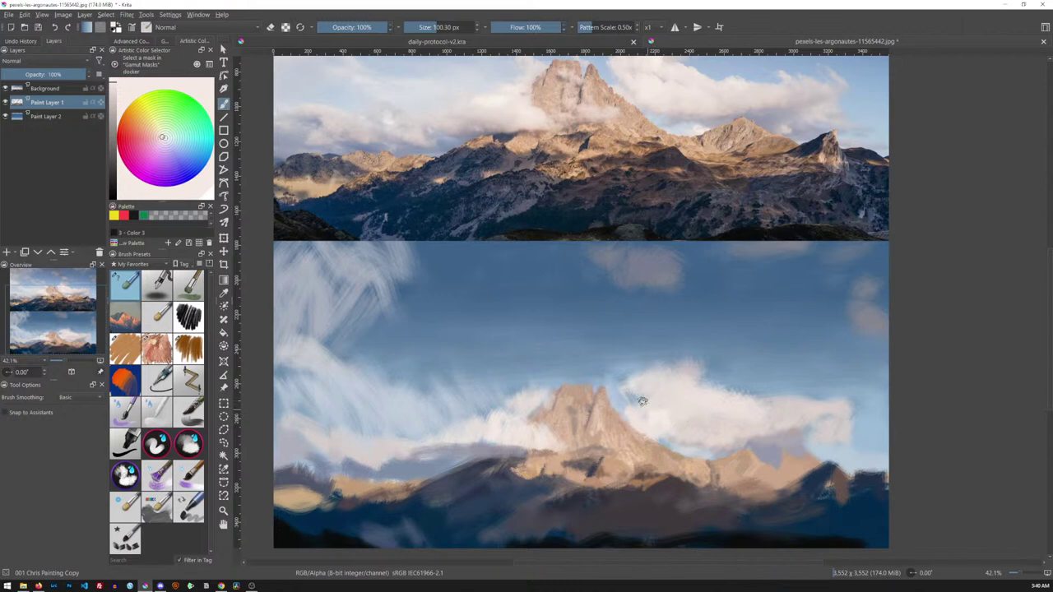
ctrl+click(672, 118)
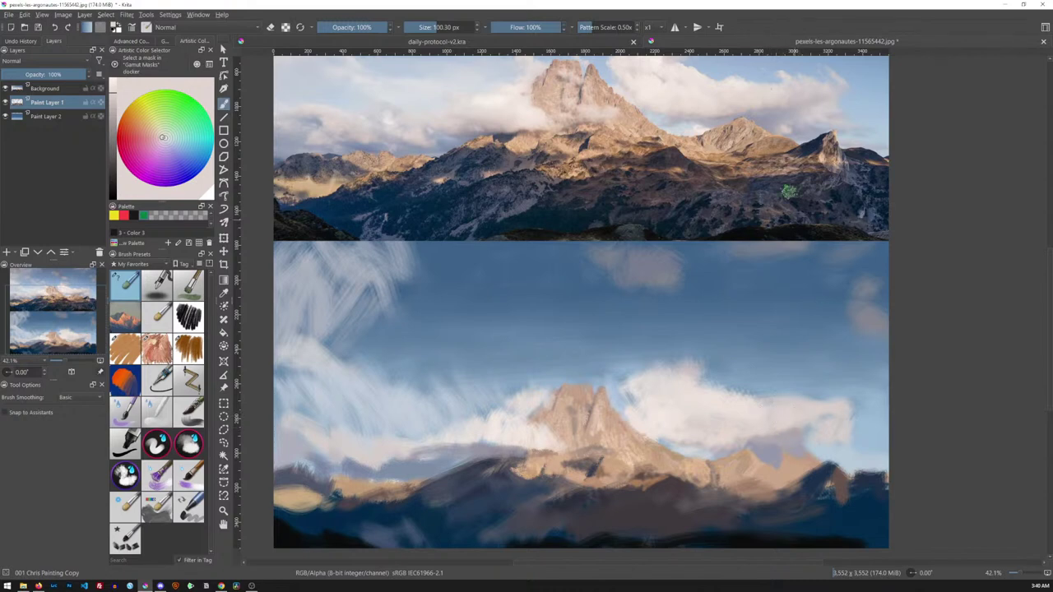
Blend lavender-grey shadow into the cloud's underside and brighten its lower edge above the sunlit slope with sampled near-white at about 63 px
ctrl+click(797, 132)
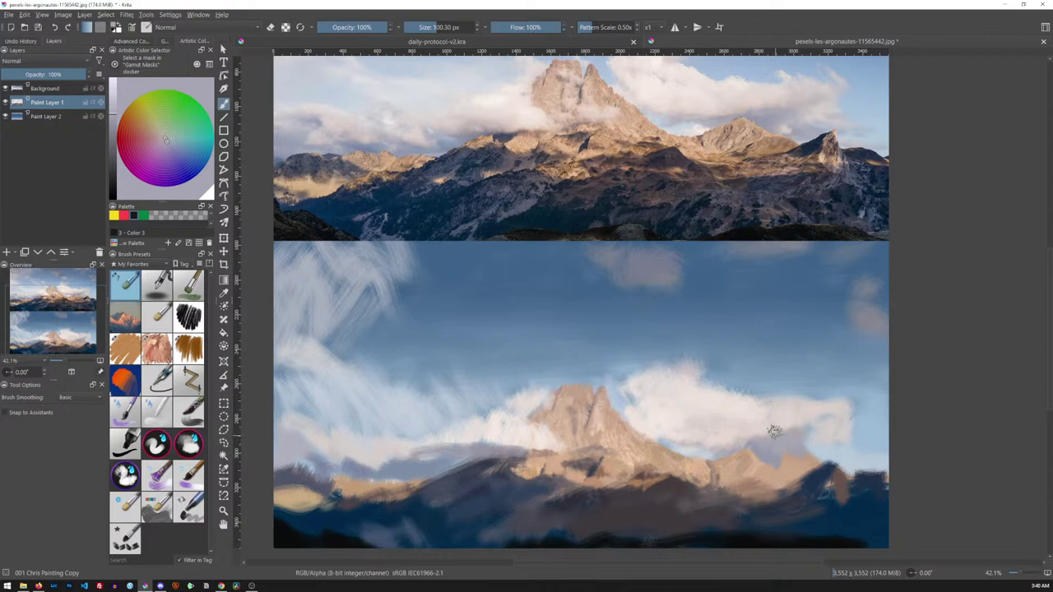
ctrl+click(782, 146)
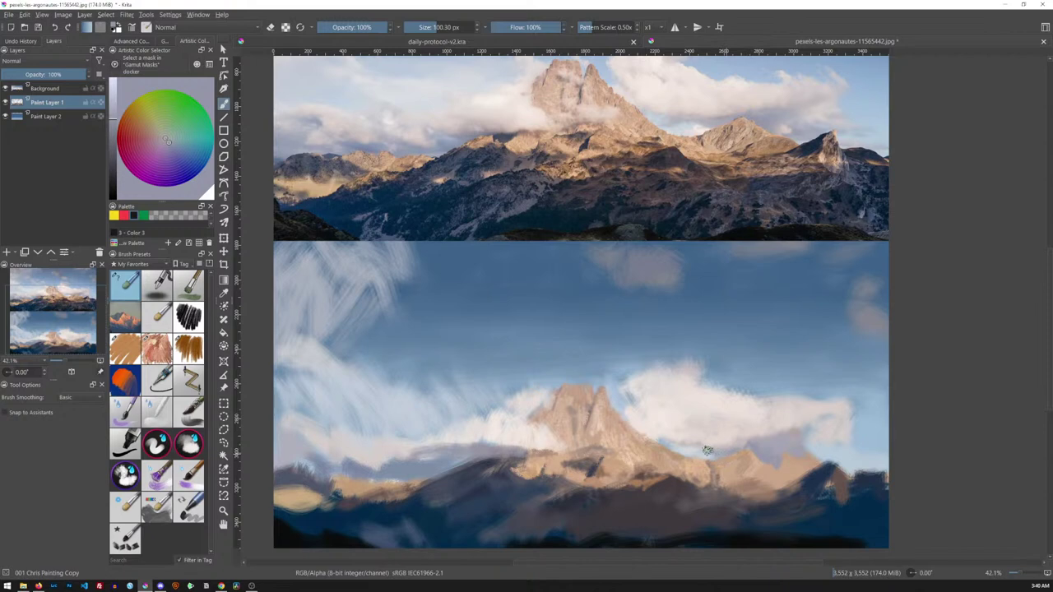
ctrl+click(704, 152)
shift+drag(717, 443, 698, 472)
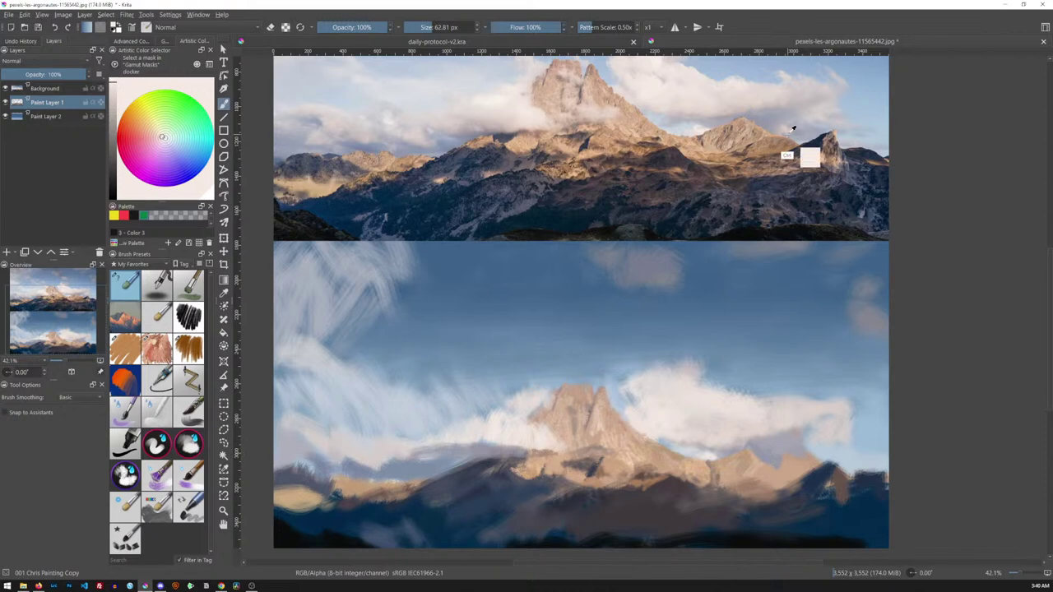
Add muted brown and dark brown tones to the rounded peak's right slope and base with the Pear Tree brush, sampling the photo
click(156, 347)
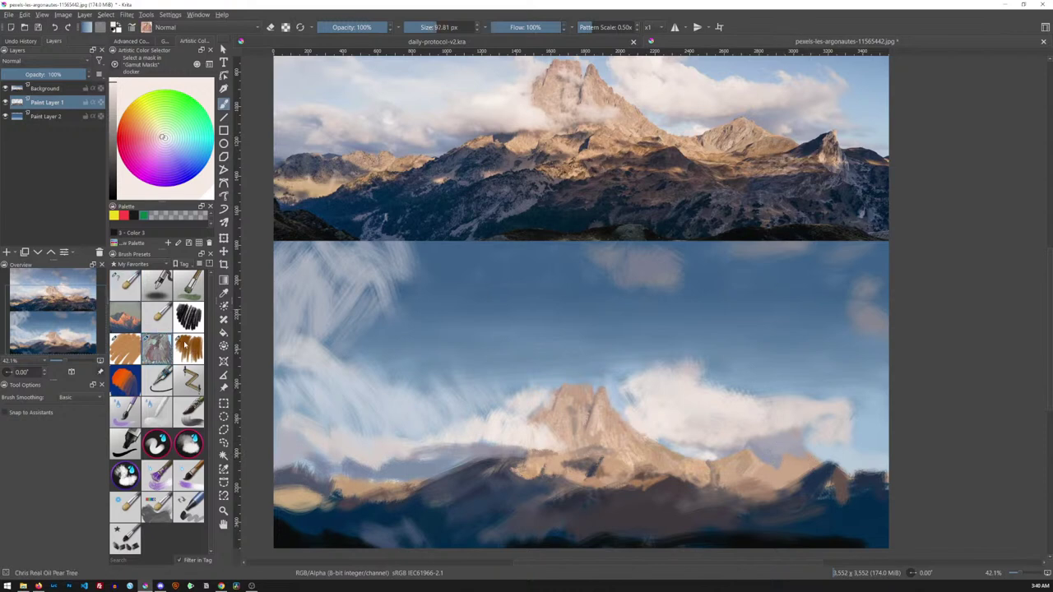
ctrl+click(780, 158)
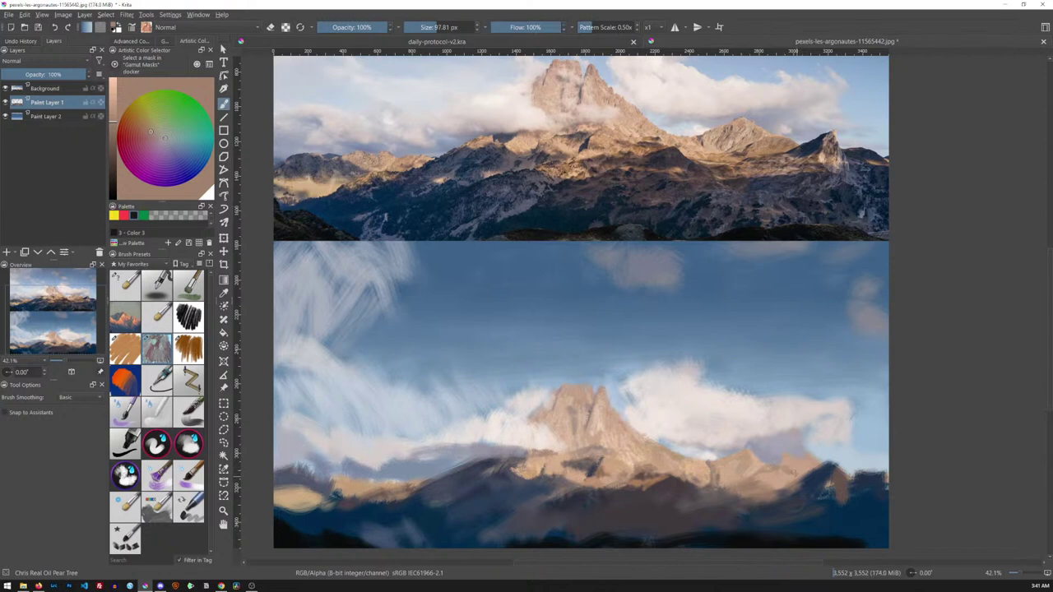
drag(774, 471, 787, 481)
ctrl+click(747, 176)
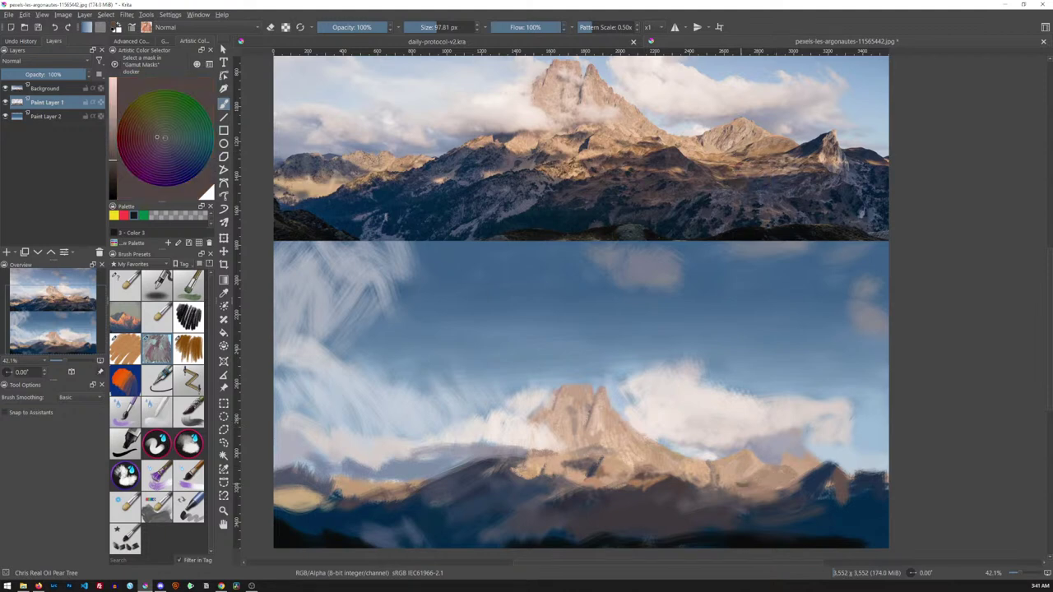
drag(727, 481, 746, 485)
Dab golden tan below the rounded peak and touch up the main peak's lower slopes with sampled pinkish tan and dark mauve
ctrl+click(712, 175)
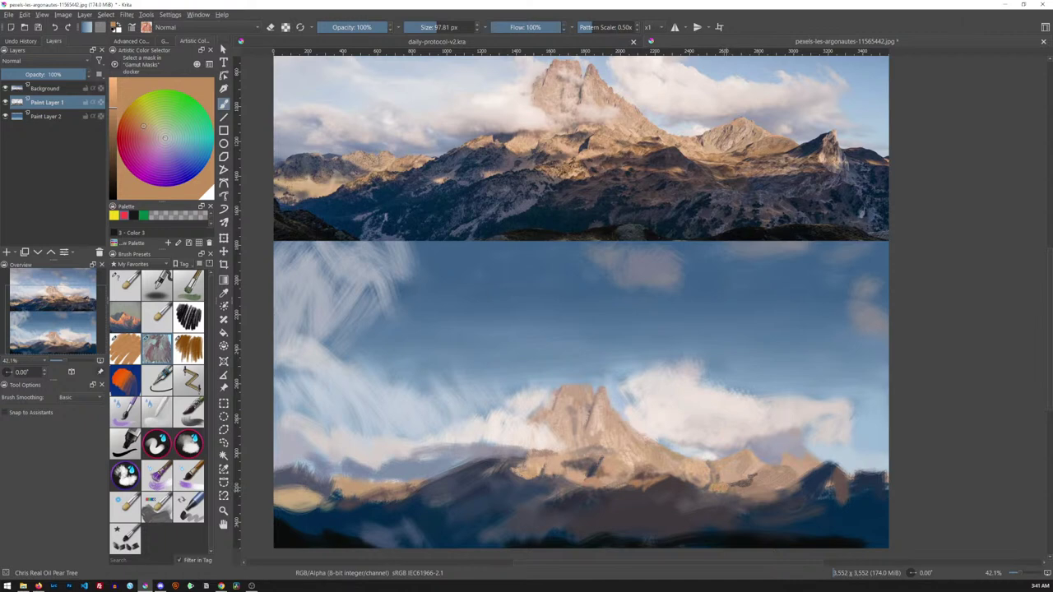
ctrl+click(732, 157)
click(730, 496)
ctrl+click(543, 144)
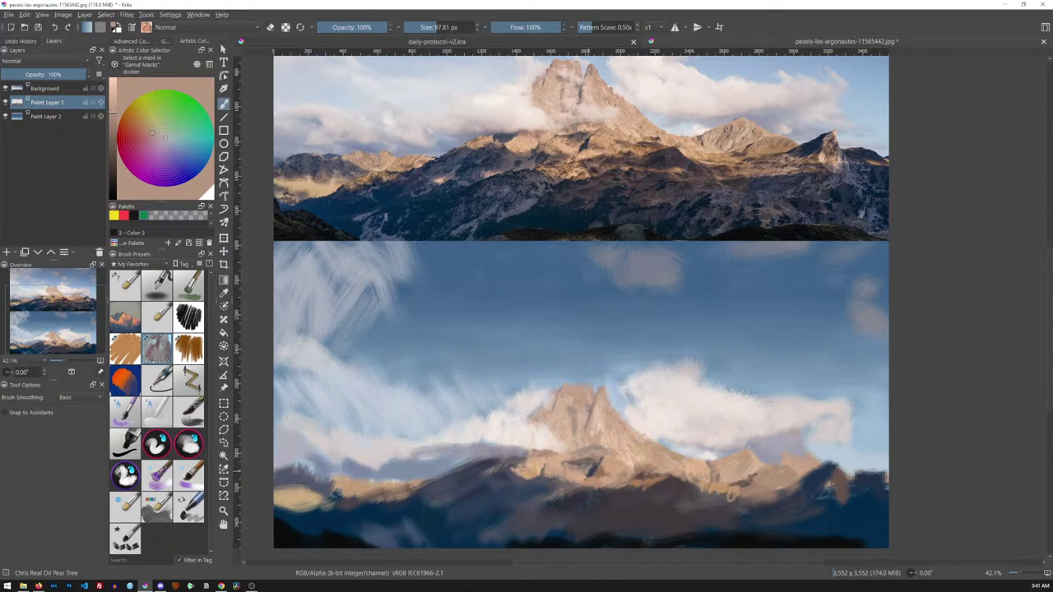
ctrl+click(597, 160)
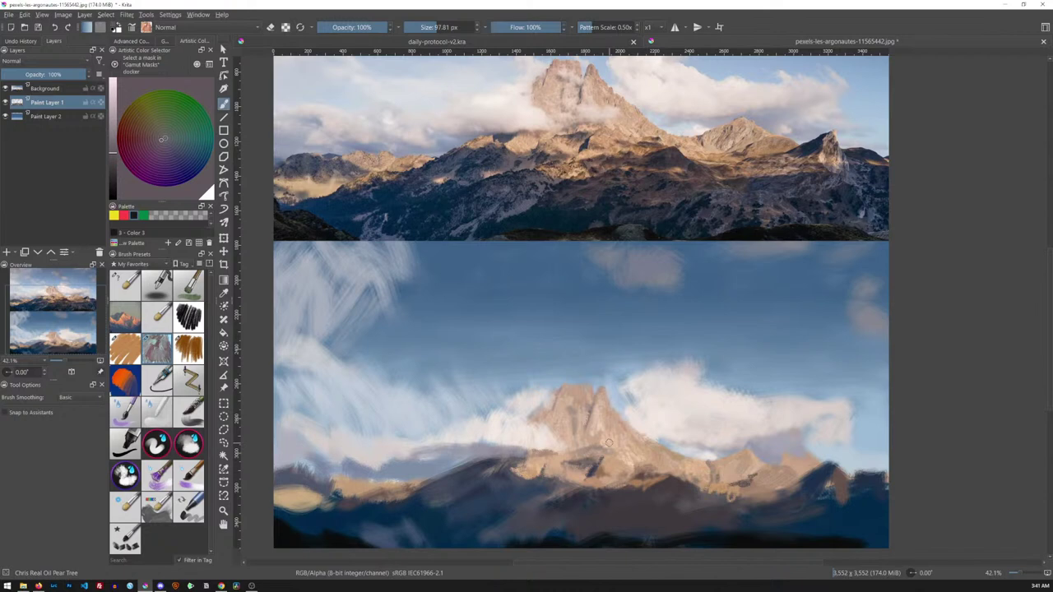
Soften the cloud between the rounded and pointed peaks with lavender-grey and pale pink sampled from the photo, using the Chris Painting brush
ctrl+click(806, 151)
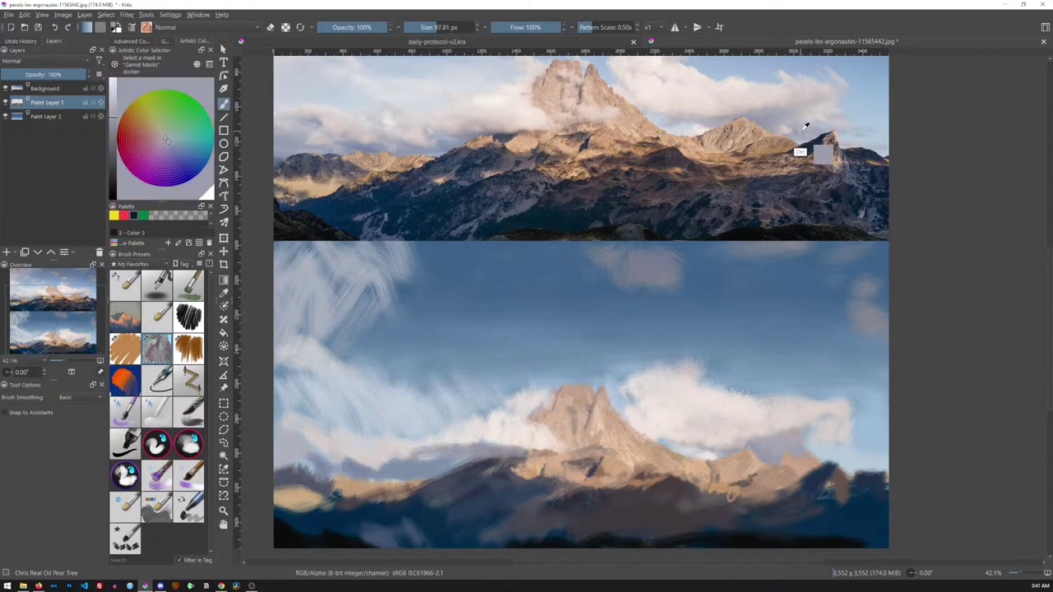
click(128, 286)
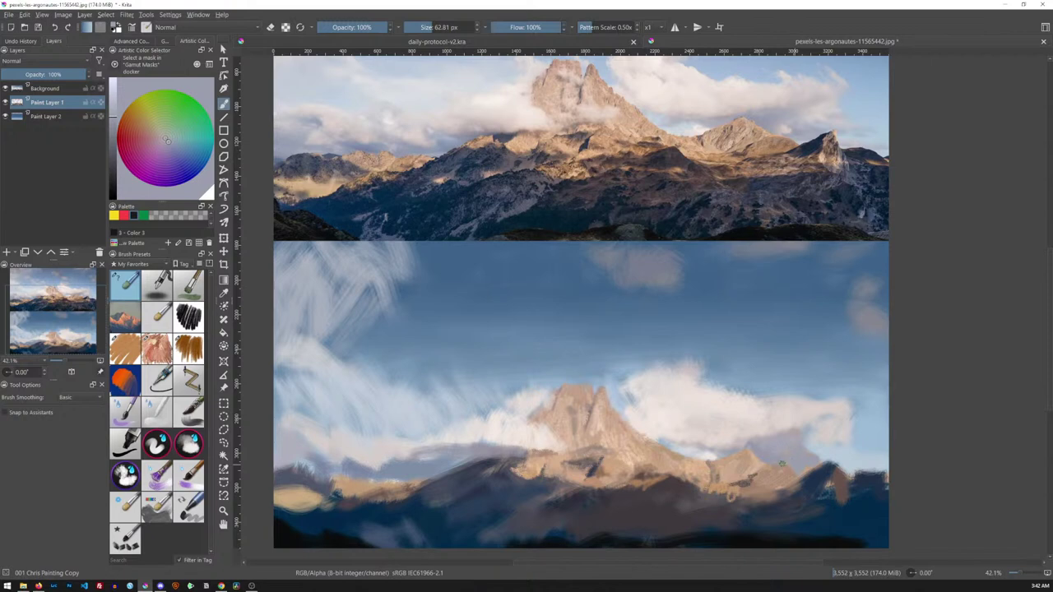
ctrl+click(800, 152)
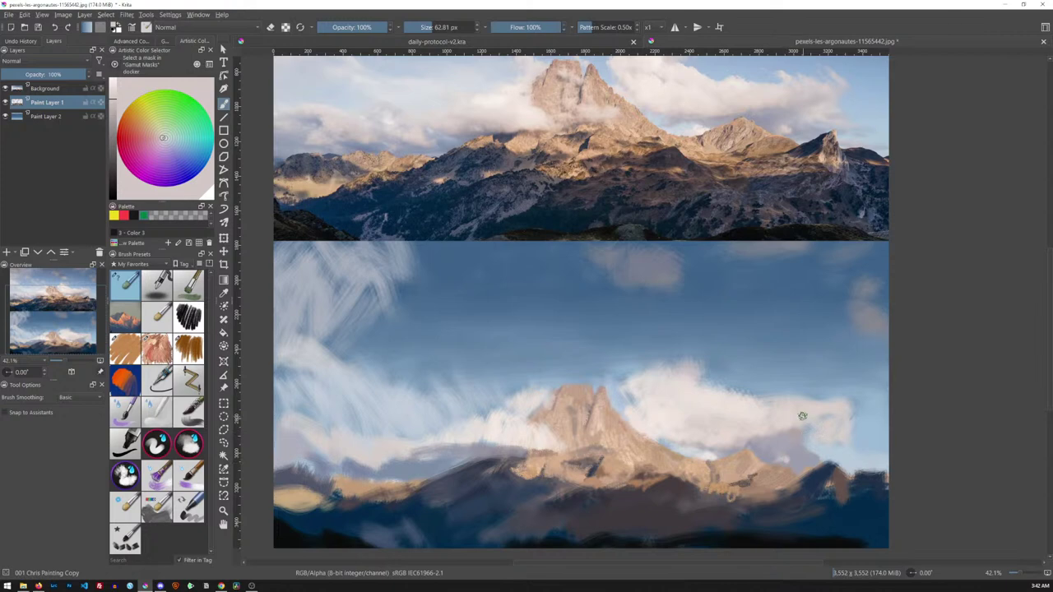
ctrl+click(809, 116)
ctrl+click(809, 106)
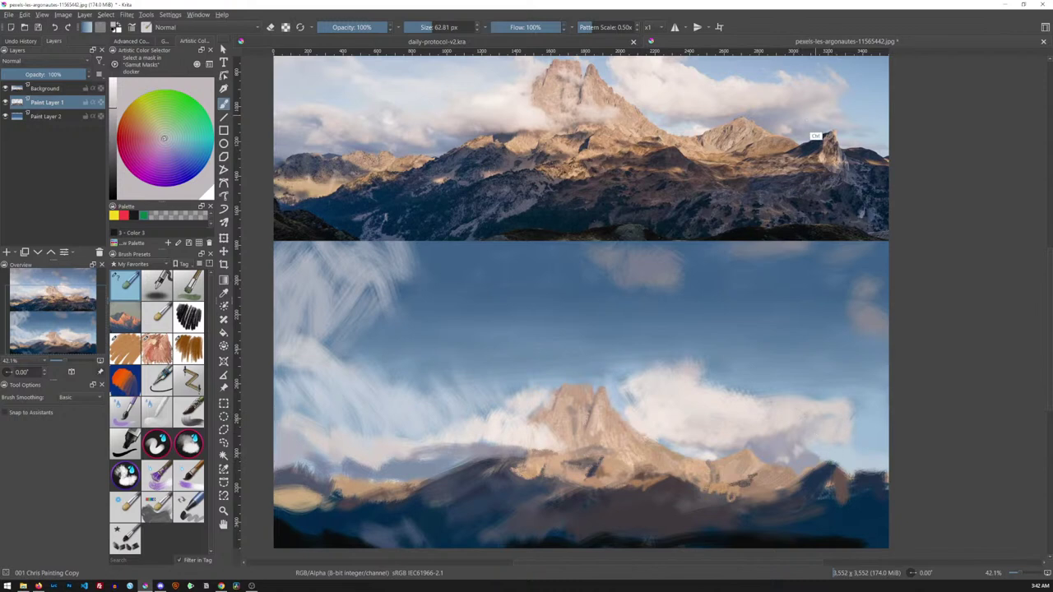
ctrl+click(816, 137)
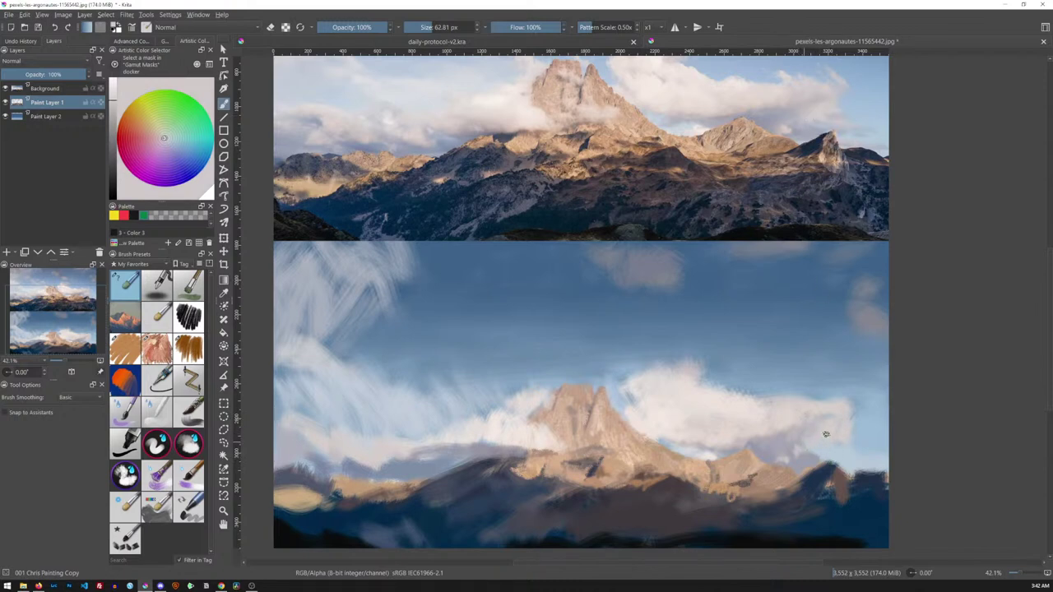
drag(809, 450, 832, 432)
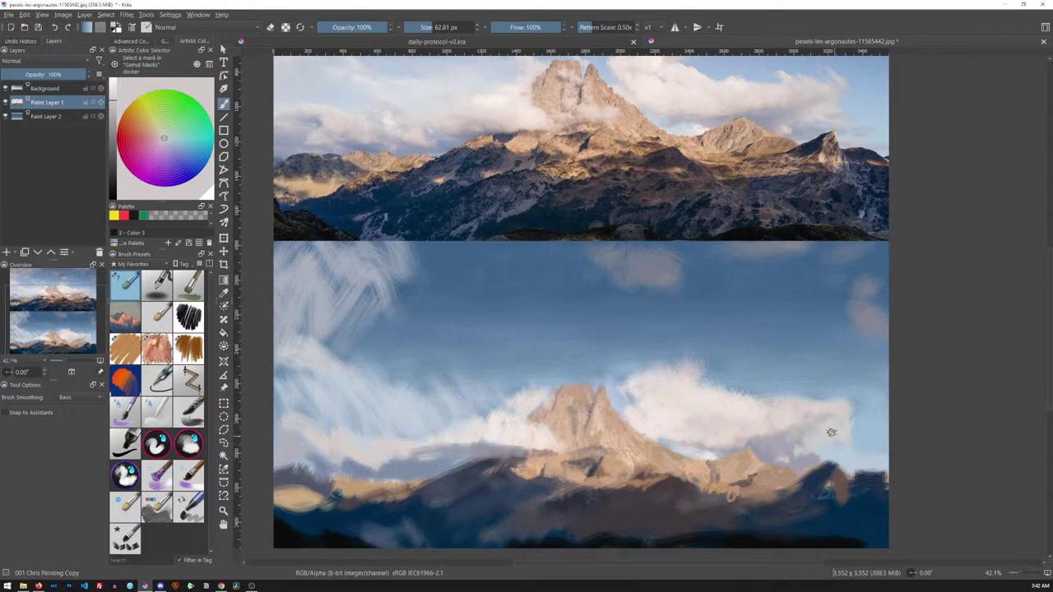
ctrl+click(813, 146)
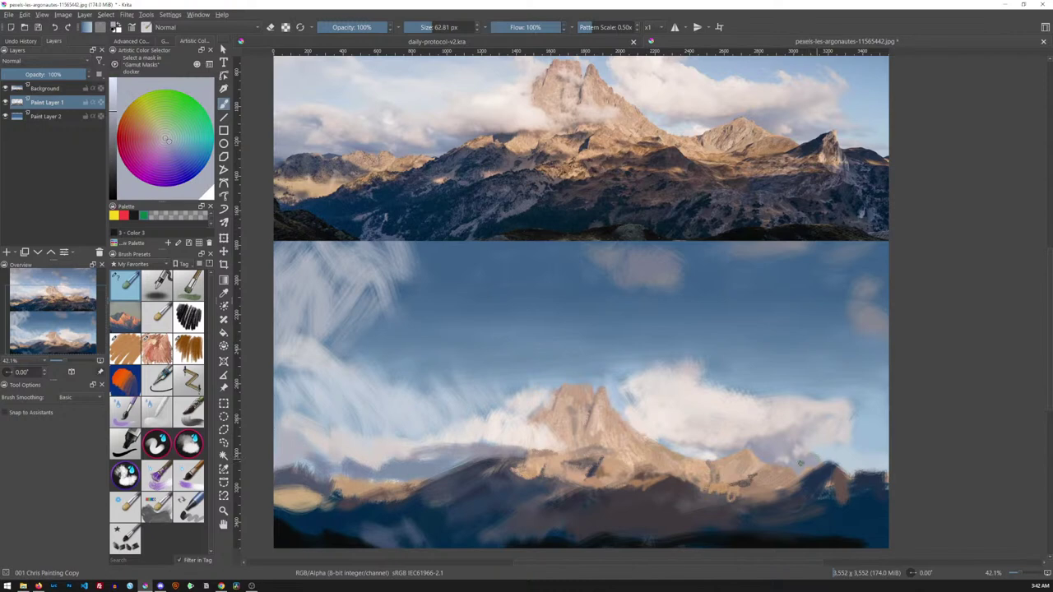
Paint the pointed peak's dark blue left ridge and its peach and muted brown sunlit face, using the Pear Tree brush and photo colours
ctrl+click(813, 170)
click(157, 348)
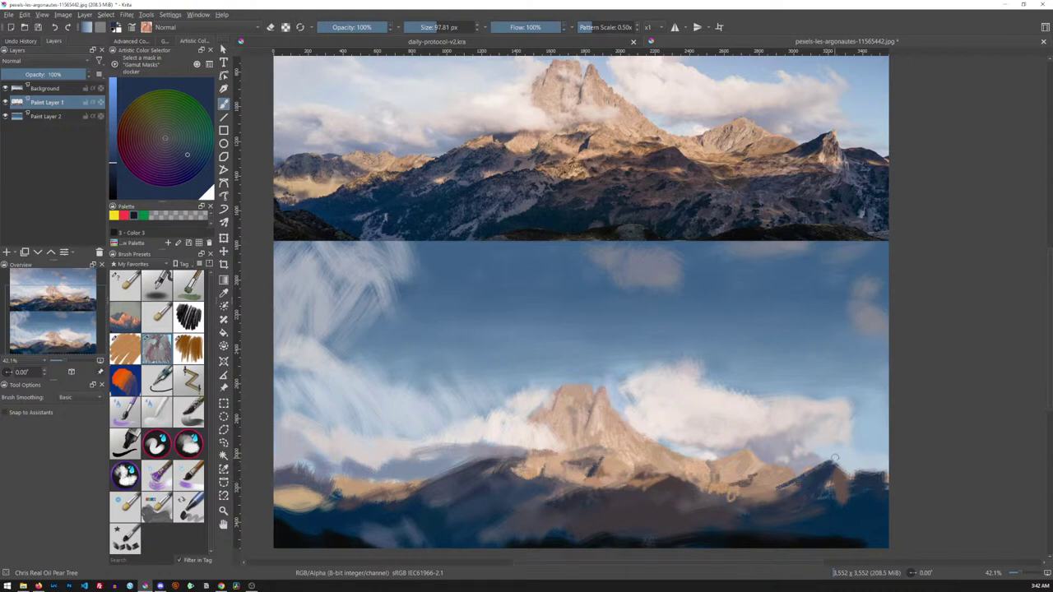
ctrl+click(839, 164)
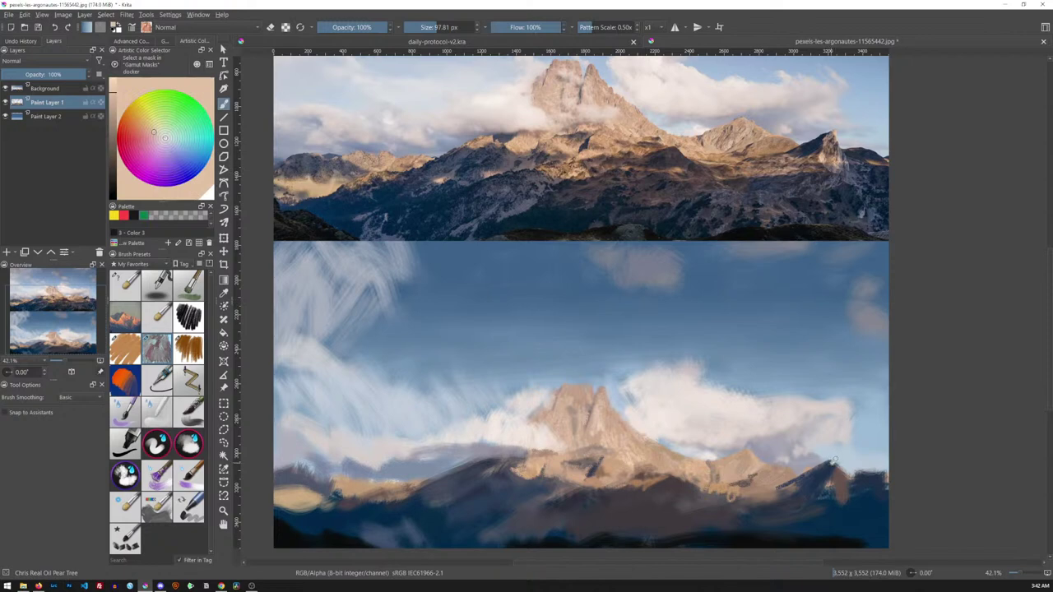
ctrl+click(832, 164)
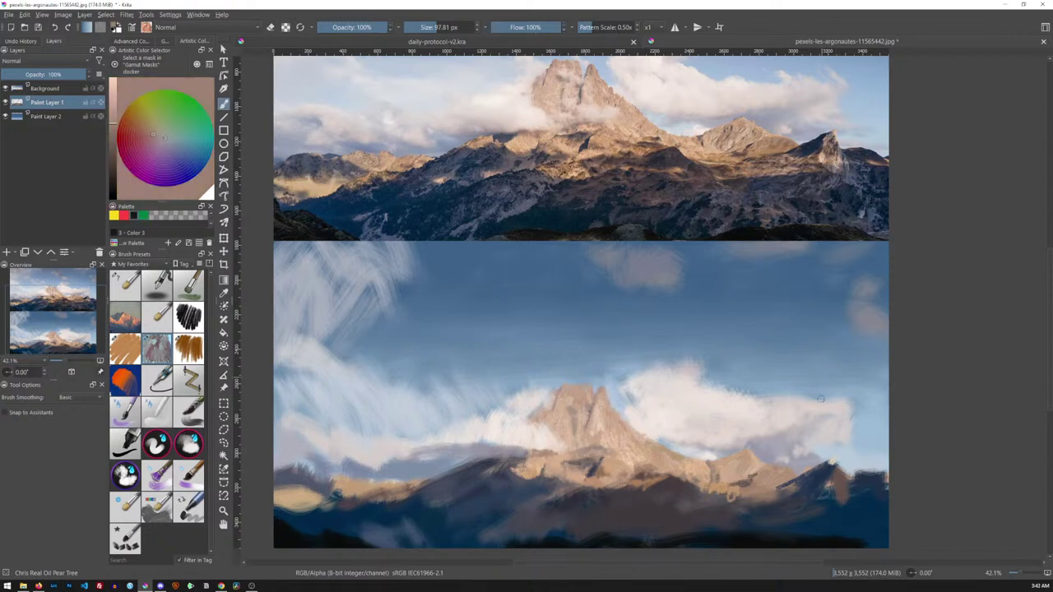
mouse_move(823, 476)
mouse_down()
mouse_move(820, 492)
mouse_move(834, 491)
mouse_up()
Model the lower face and right side of the pointed peak with tan, grey-brown and slate grey sampled from the photo
ctrl+click(829, 175)
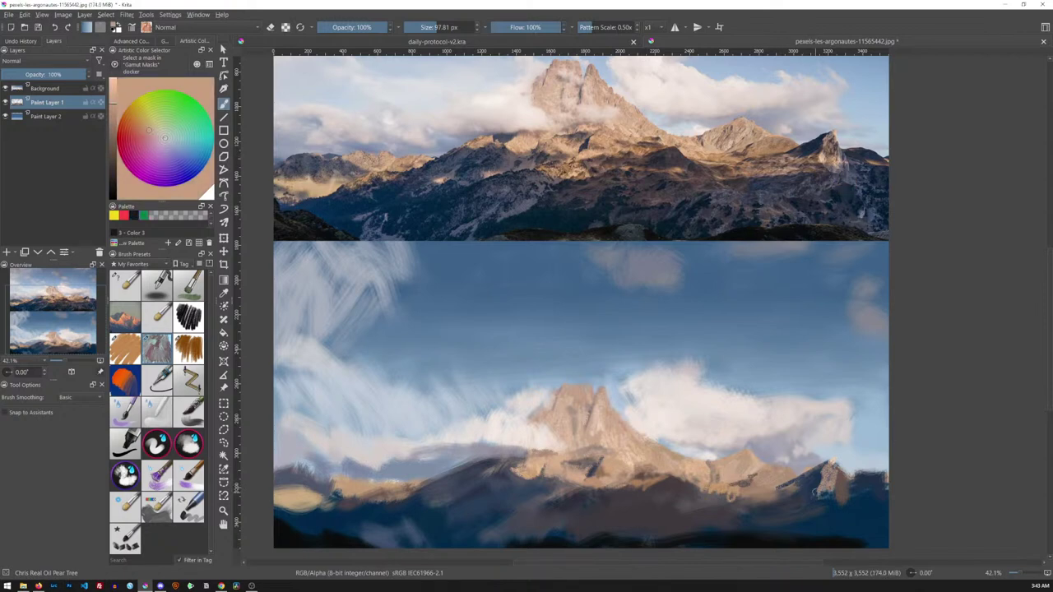
ctrl+click(832, 175)
ctrl+click(841, 182)
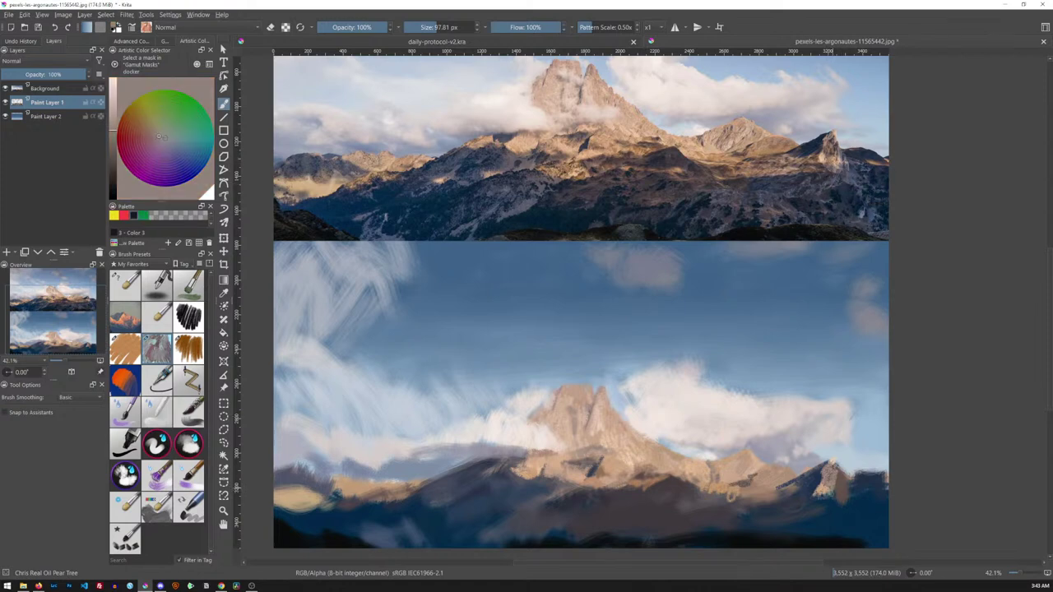
ctrl+click(841, 175)
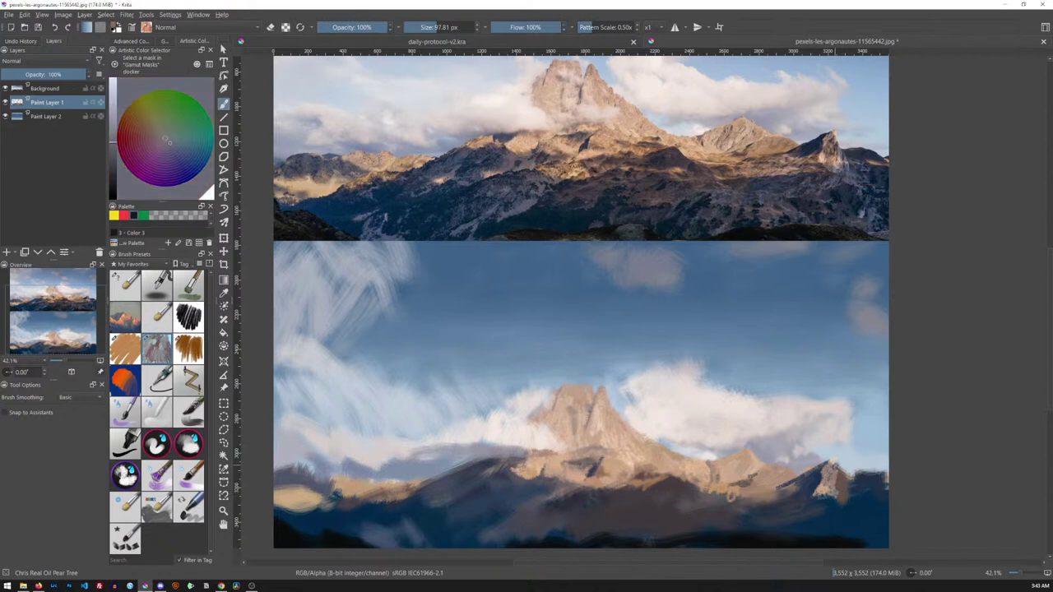
ctrl+click(845, 159)
Clean up the sky edge beside the pointed peak and along the far-right ridge with pale blue and grey photo colours, using the Chris Painting brush
click(136, 291)
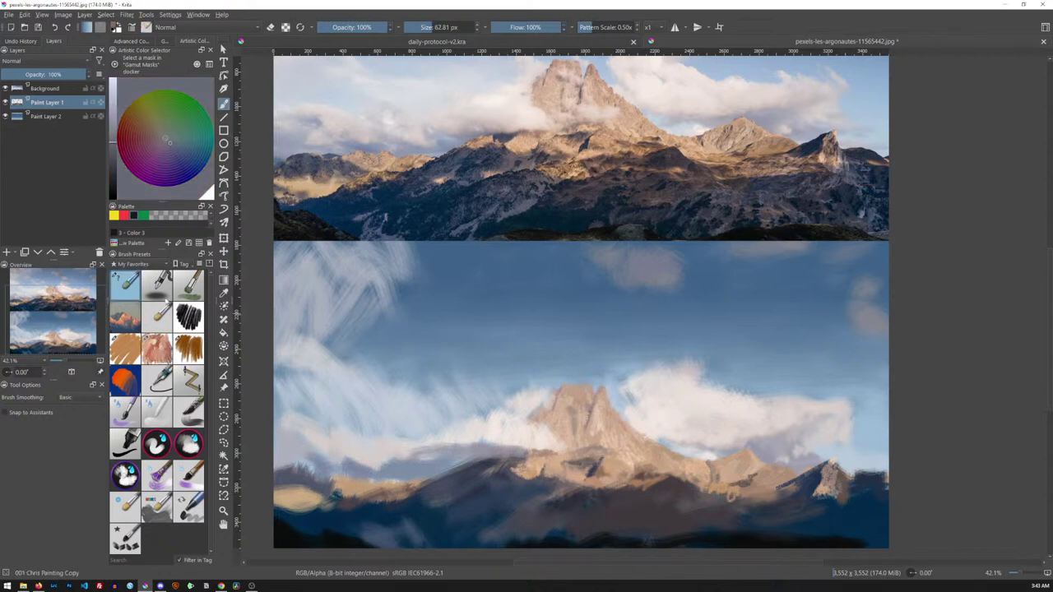
ctrl+click(855, 143)
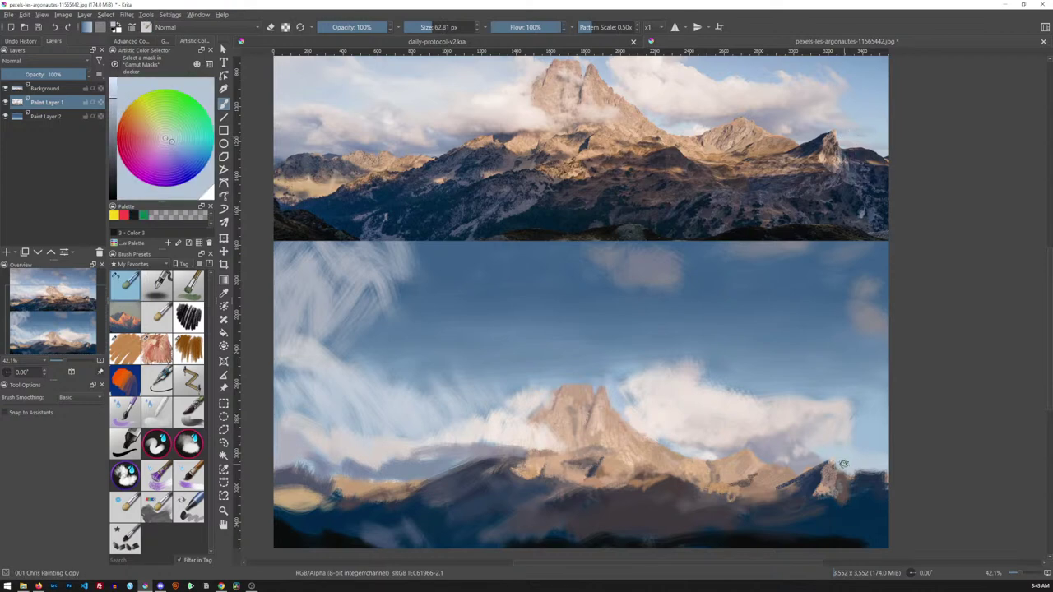
drag(841, 466, 842, 474)
drag(855, 477, 888, 477)
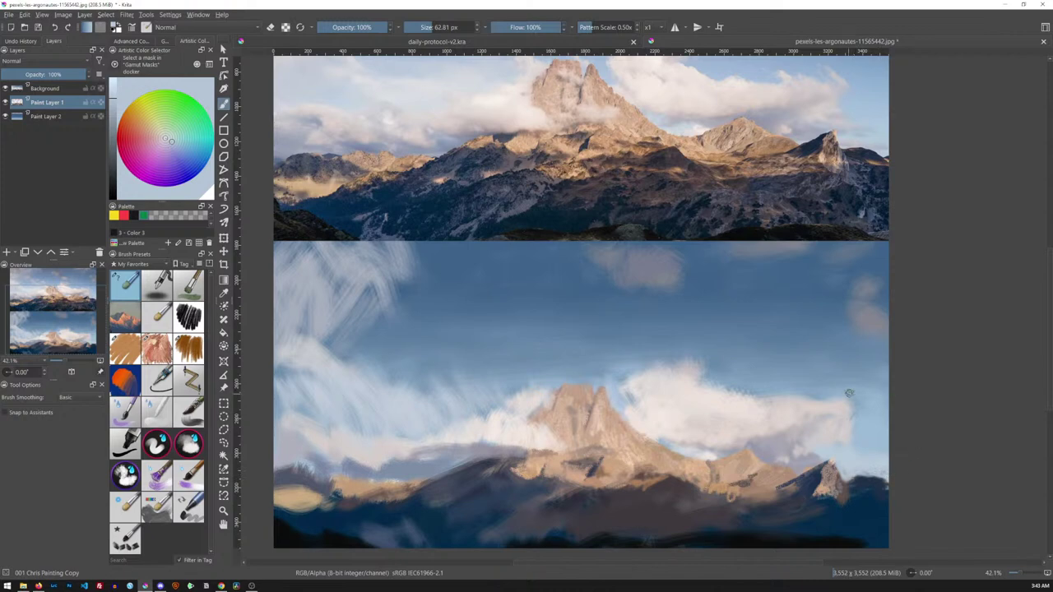
ctrl+click(839, 156)
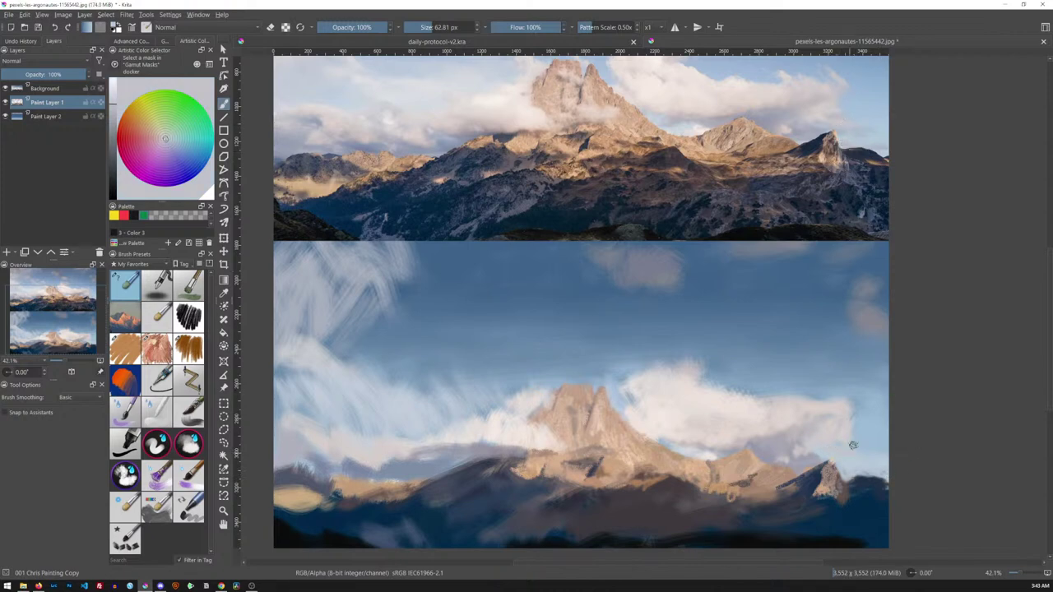
ctrl+click(855, 130)
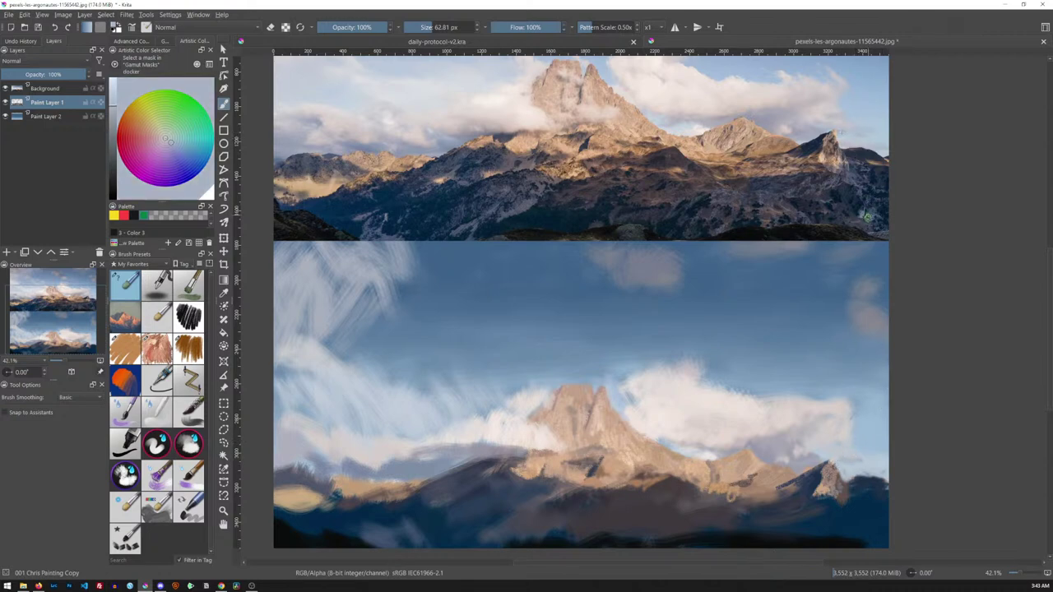
ctrl+click(847, 152)
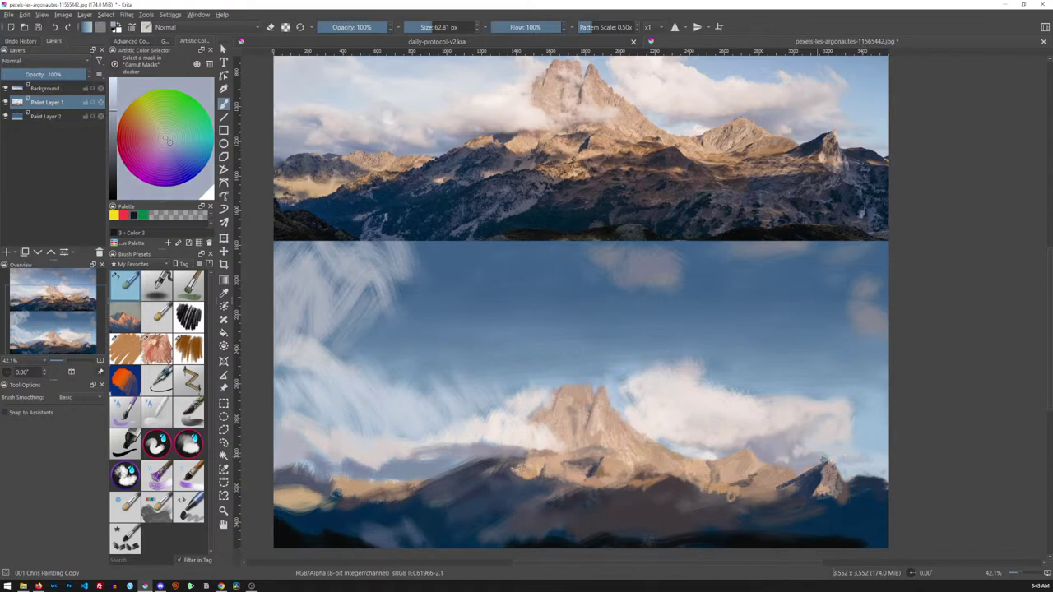
ctrl+click(827, 173)
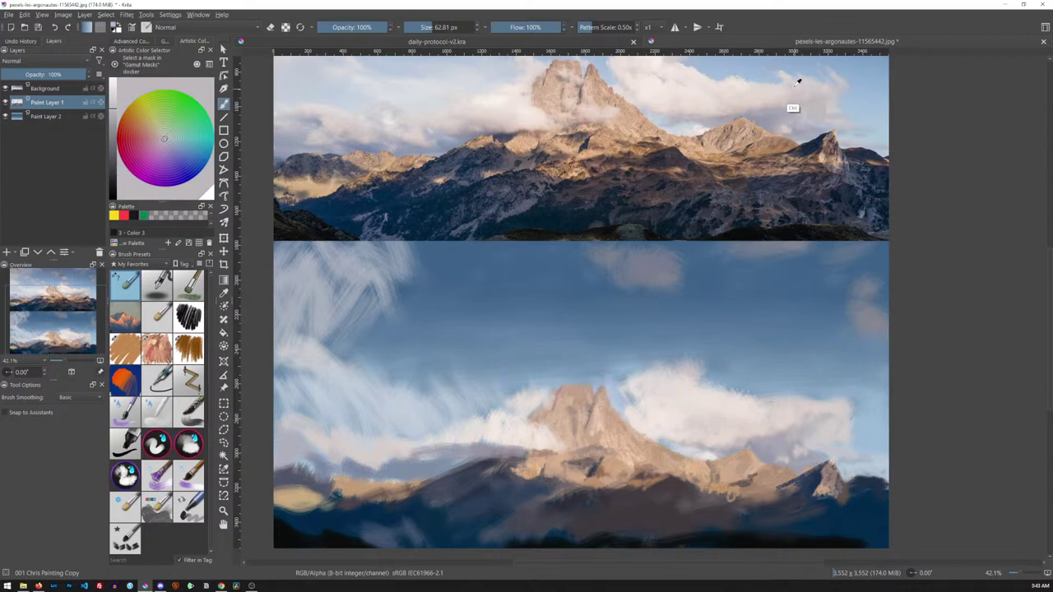
Reshape the upper edge and right end of the large cloud beside the main peak with sky blue and pale grey sampled from the photo
ctrl+click(802, 111)
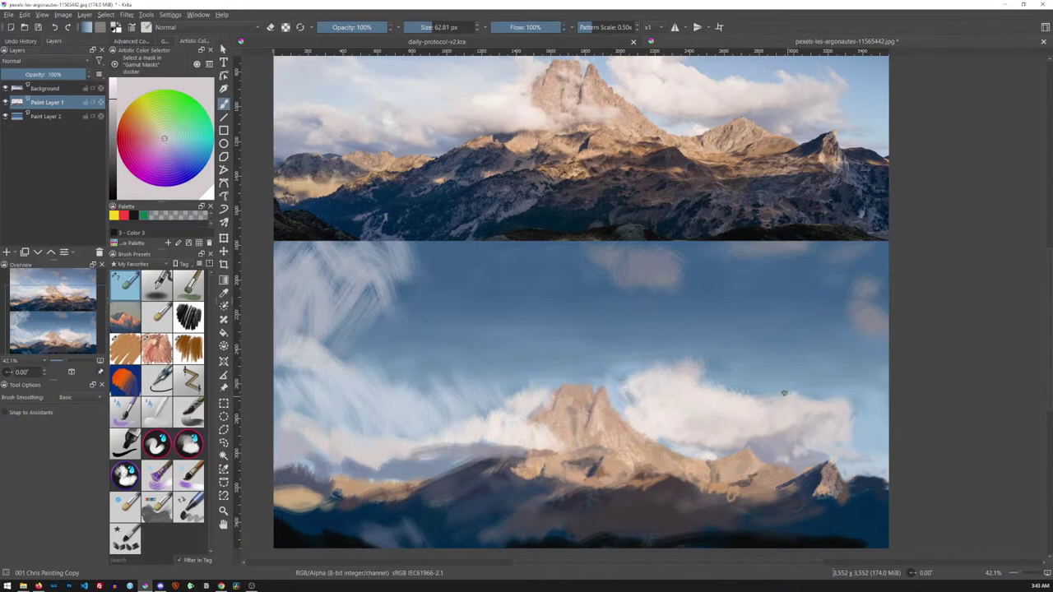
ctrl+click(773, 107)
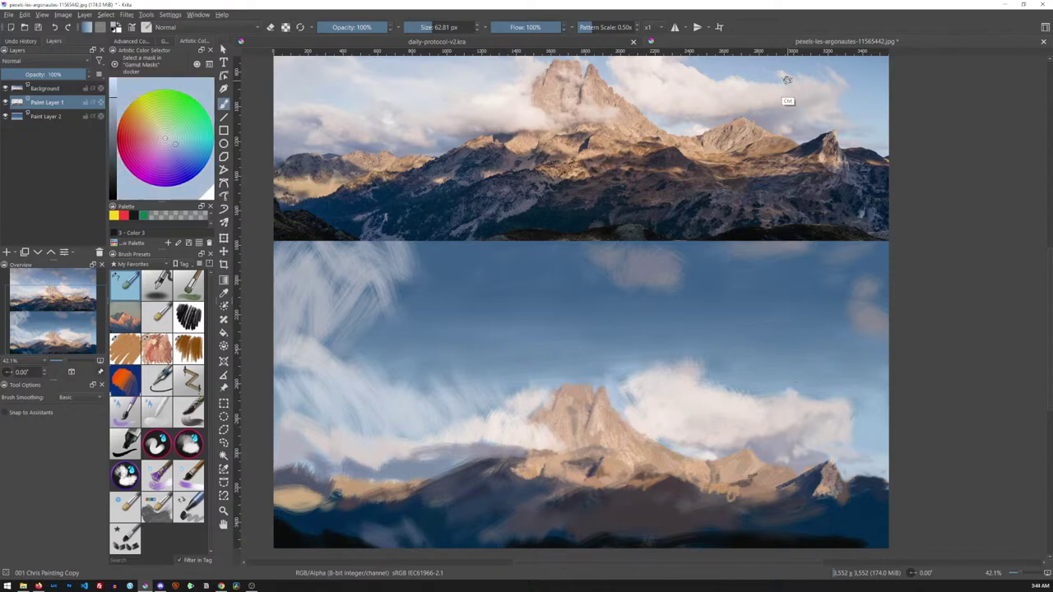
shift+drag(758, 398, 781, 395)
ctrl+click(800, 69)
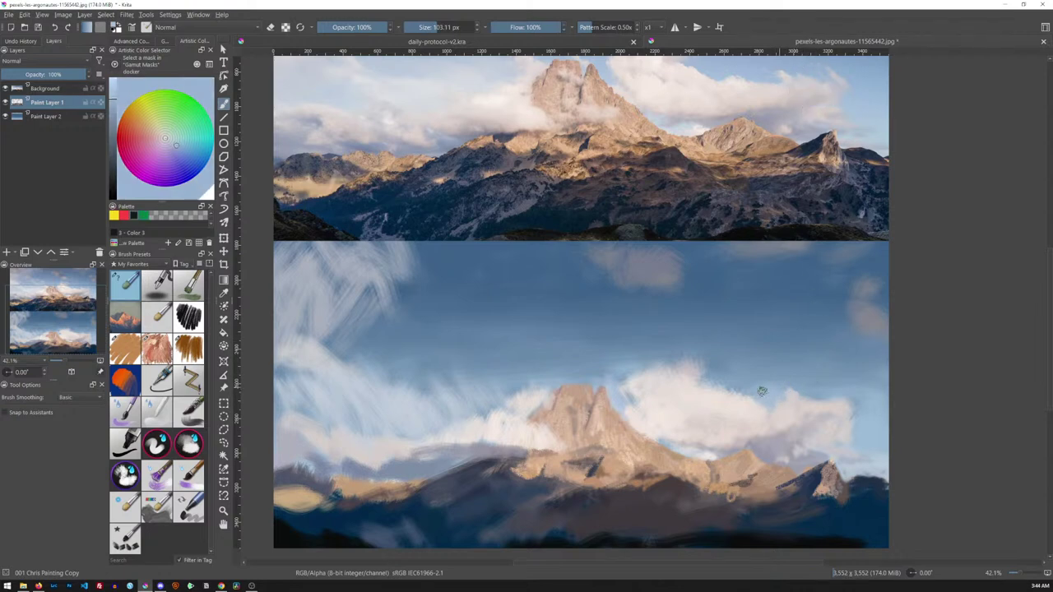
drag(809, 386, 841, 402)
ctrl+click(837, 90)
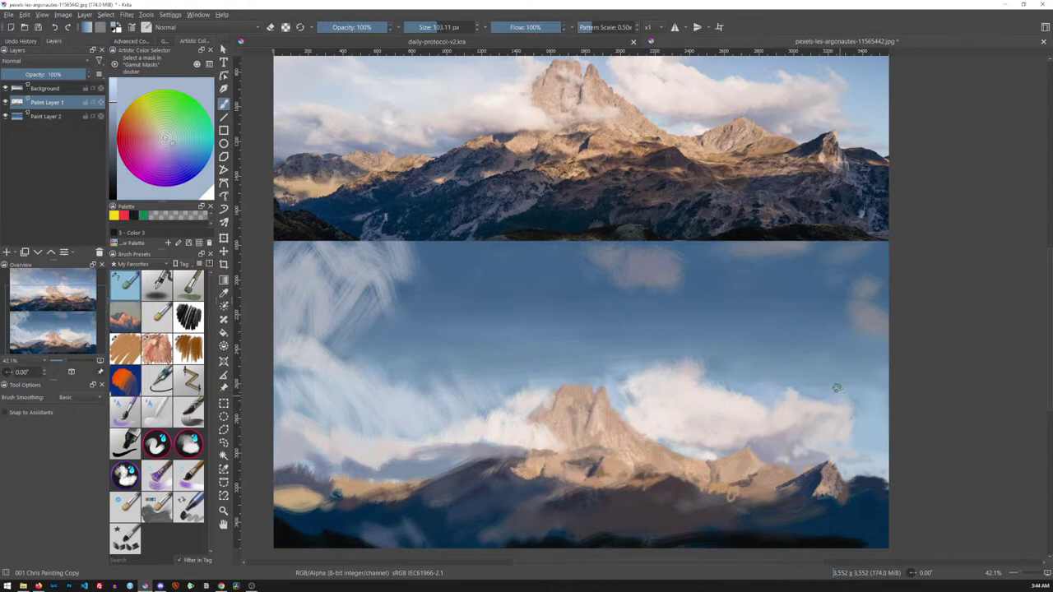
ctrl+click(843, 78)
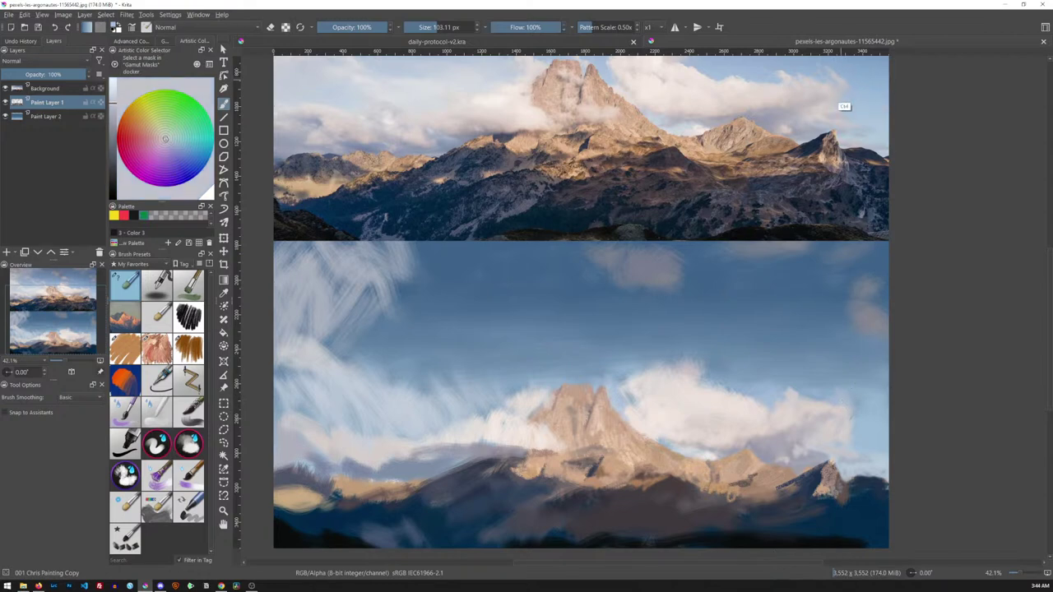
drag(837, 398, 827, 399)
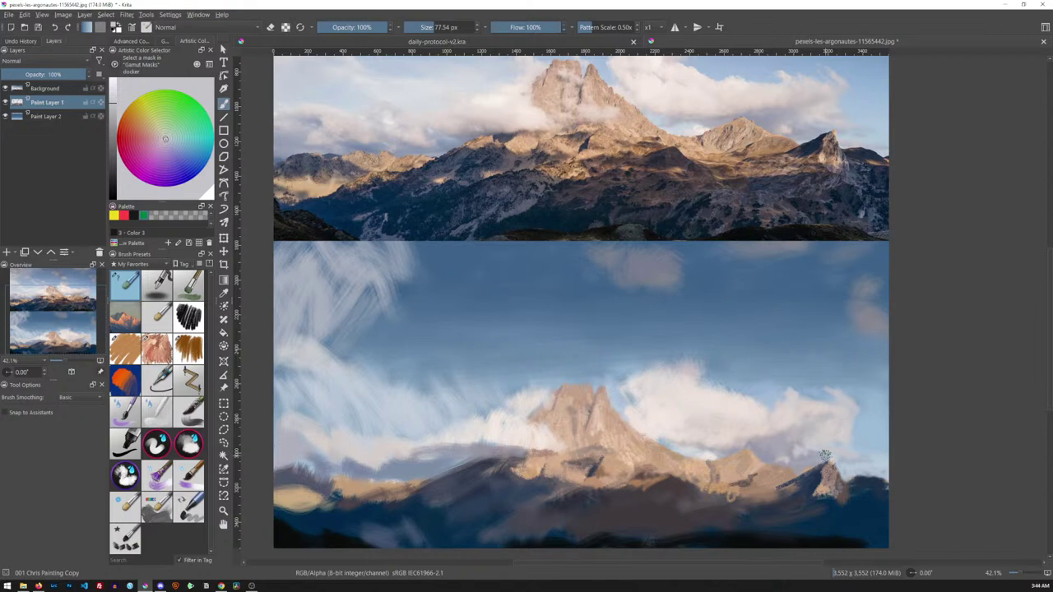
ctrl+click(846, 164)
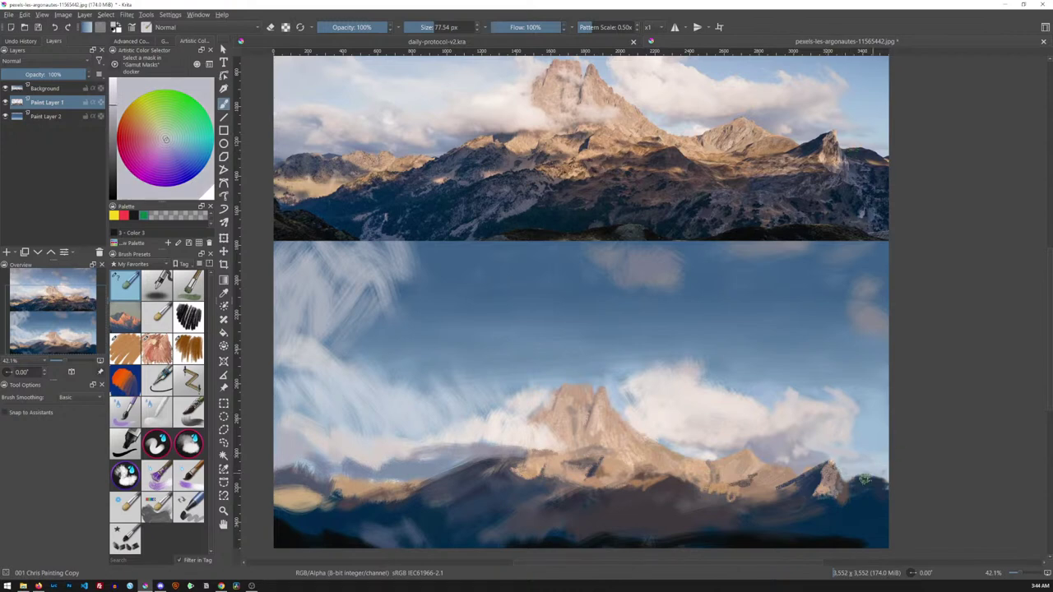
Paint the base of the pointed peak with slate blue, dark mauve and brown photo colours, using the Pear Tree brush
click(169, 359)
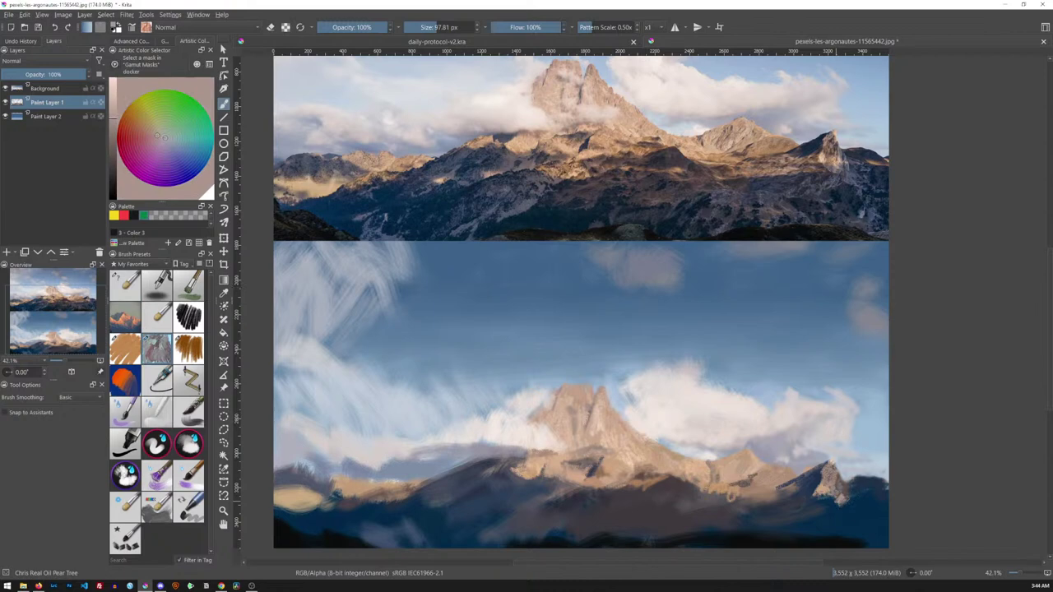
ctrl+click(855, 198)
drag(848, 502, 845, 496)
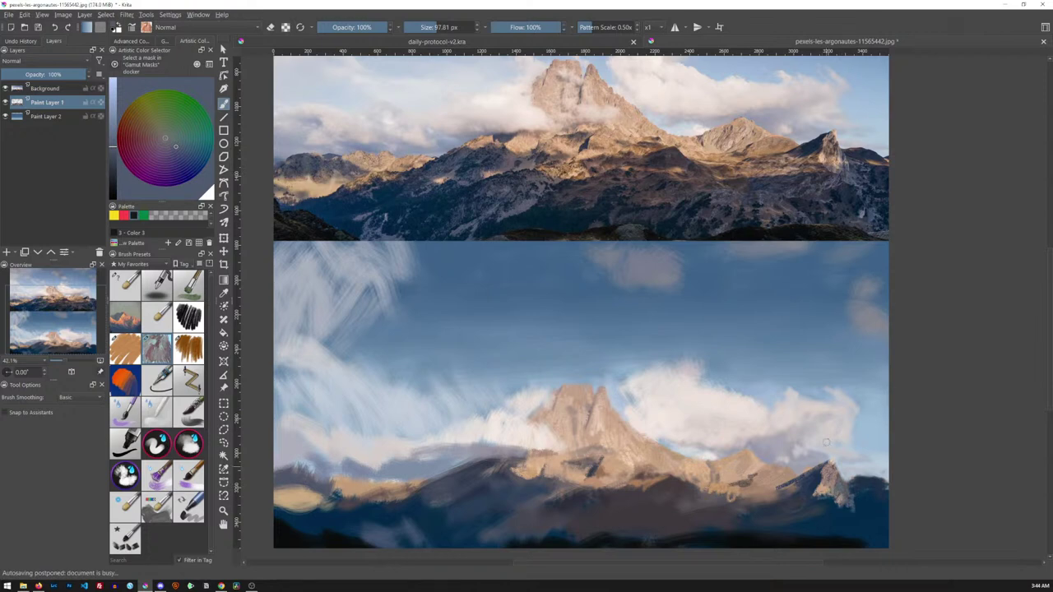
ctrl+click(823, 190)
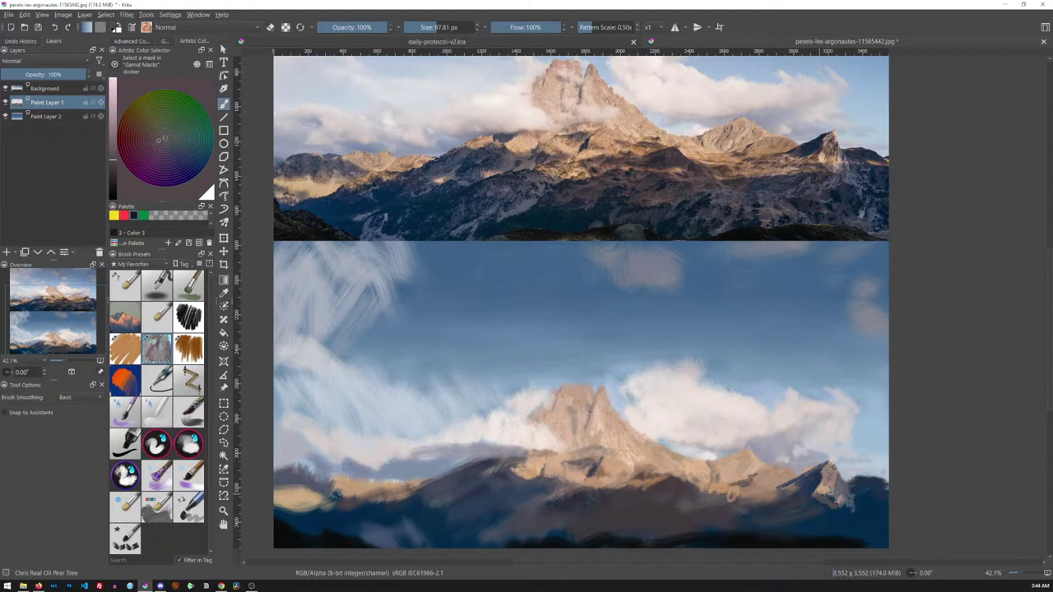
mouse_move(819, 495)
mouse_down()
mouse_move(784, 502)
mouse_move(813, 505)
mouse_up()
ctrl+click(821, 199)
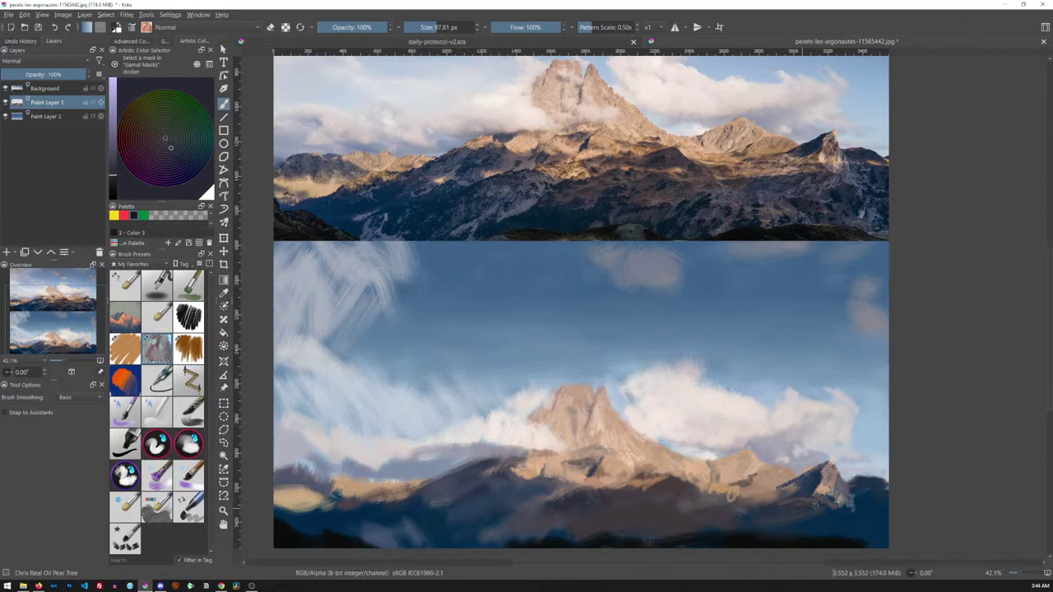
ctrl+click(843, 155)
drag(821, 498, 829, 494)
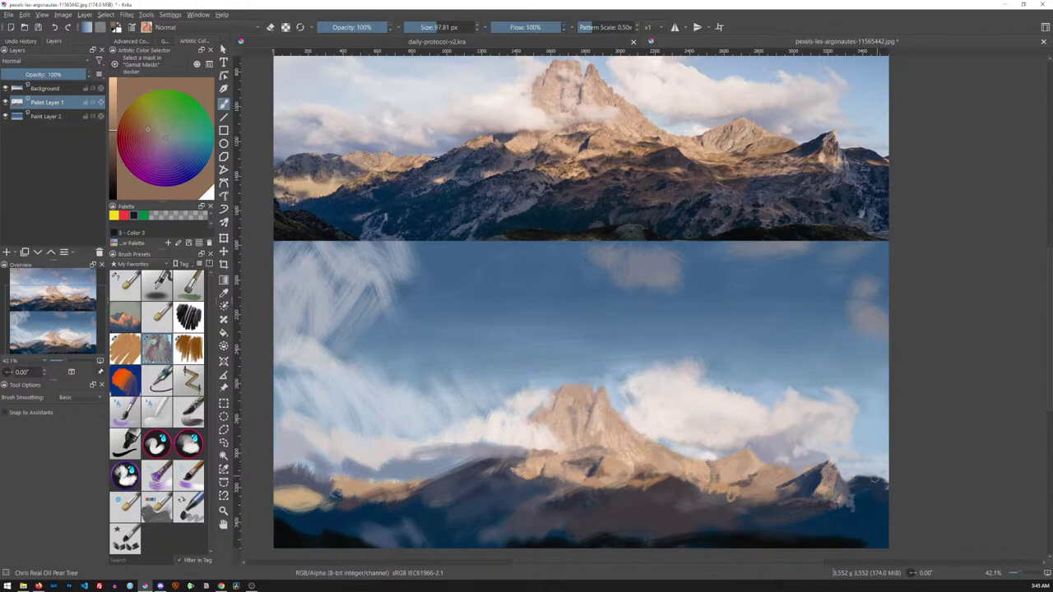
Extend the slate-blue slope below the pointed peak's right side and add tan light to the far-right ridge
ctrl+click(860, 190)
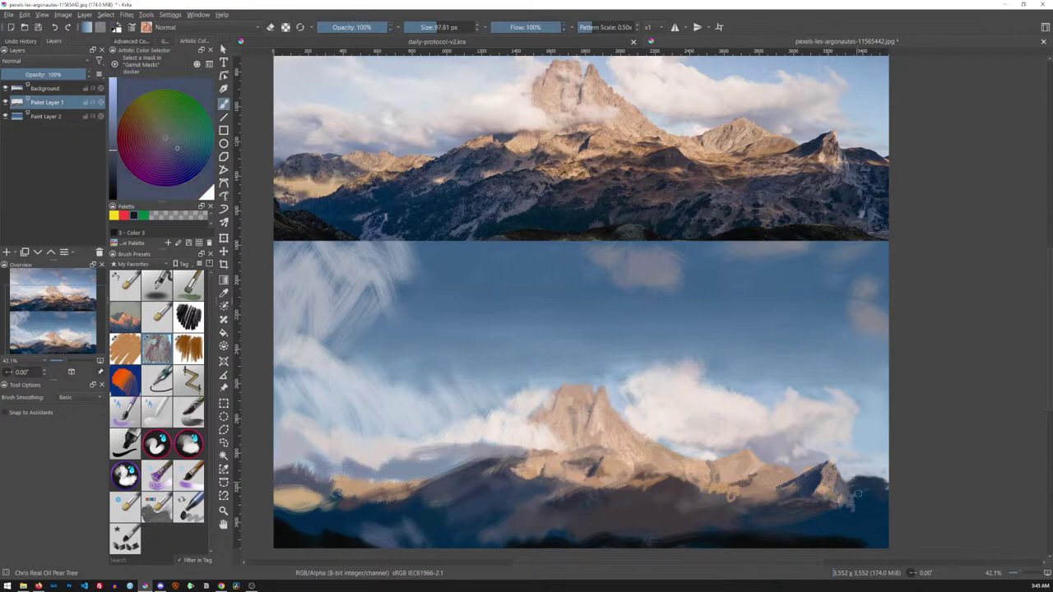
mouse_move(848, 505)
shift+mouse_down()
mouse_move(863, 505)
mouse_move(859, 519)
shift+mouse_up()
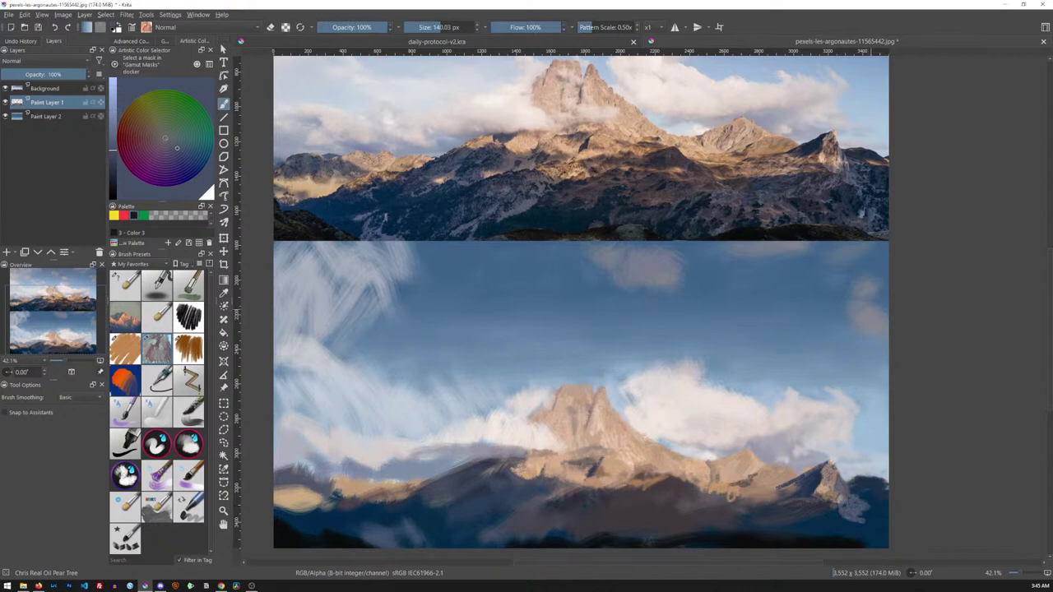
ctrl+click(873, 177)
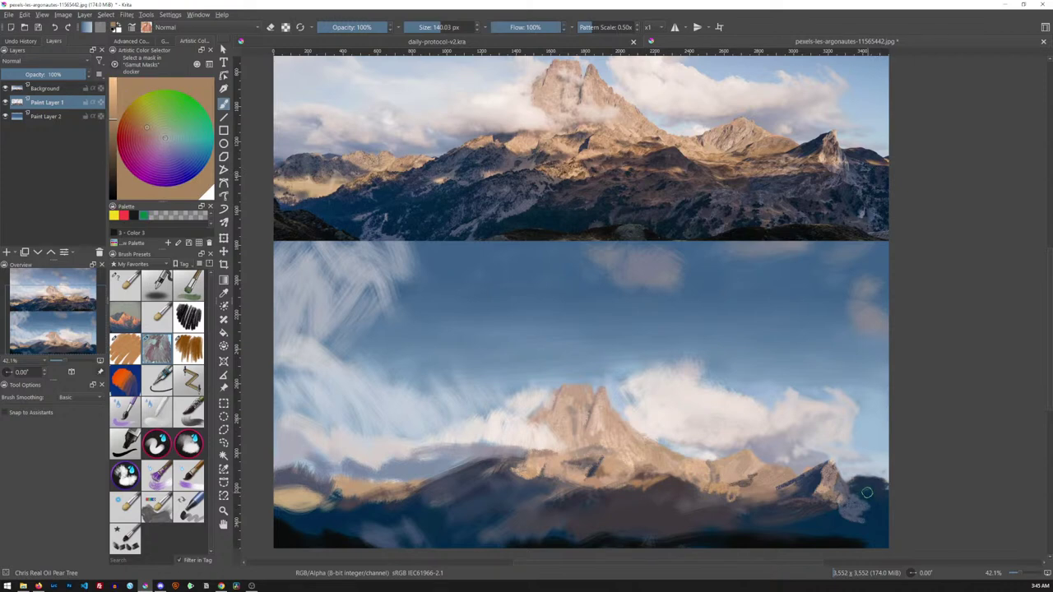
drag(868, 492, 884, 495)
Paint the sunlit foothills between the rounded and pointed peaks with warm brown, dark blue-grey and tan sampled from the photo
ctrl+click(747, 189)
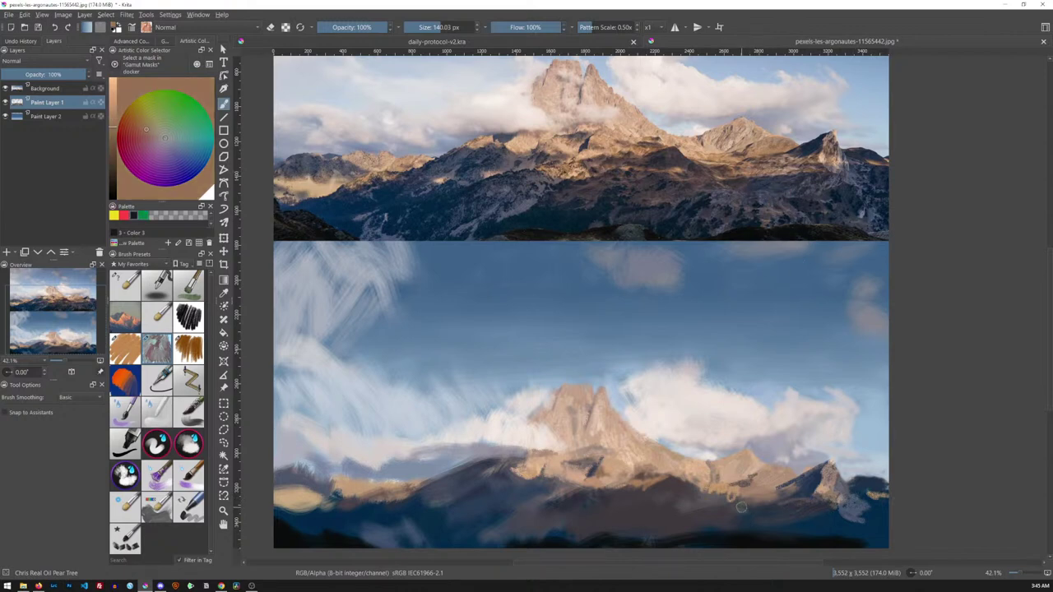
mouse_move(752, 504)
mouse_down()
mouse_move(740, 505)
mouse_move(795, 492)
mouse_up()
ctrl+click(818, 177)
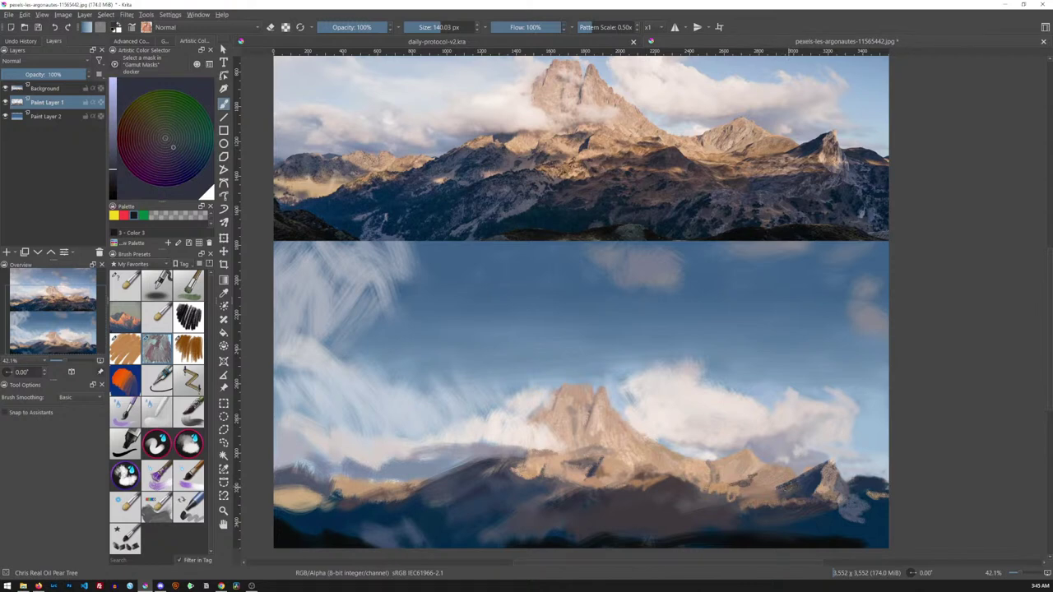
ctrl+click(792, 183)
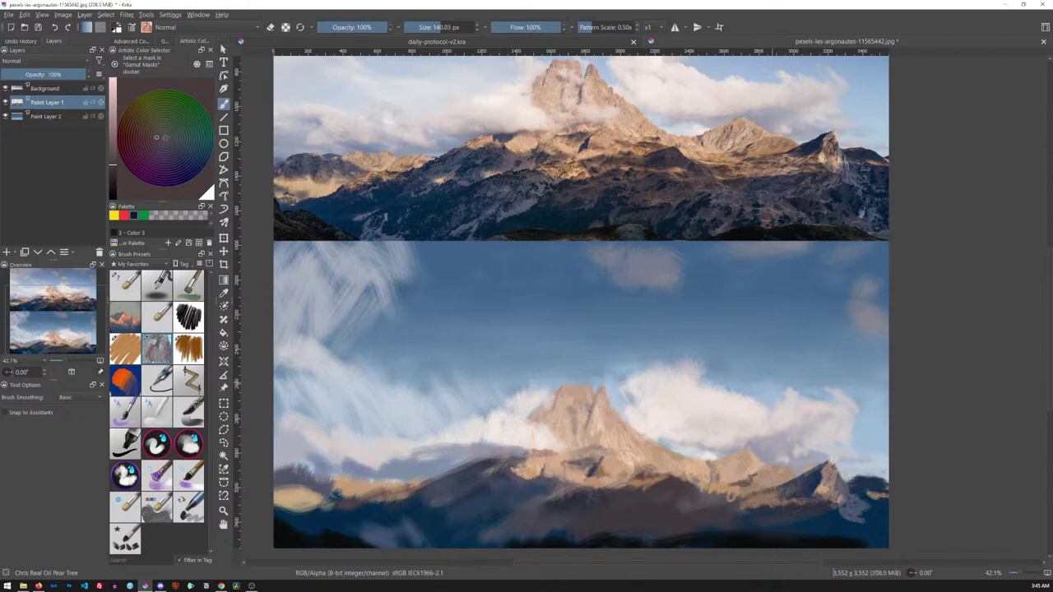
ctrl+click(748, 179)
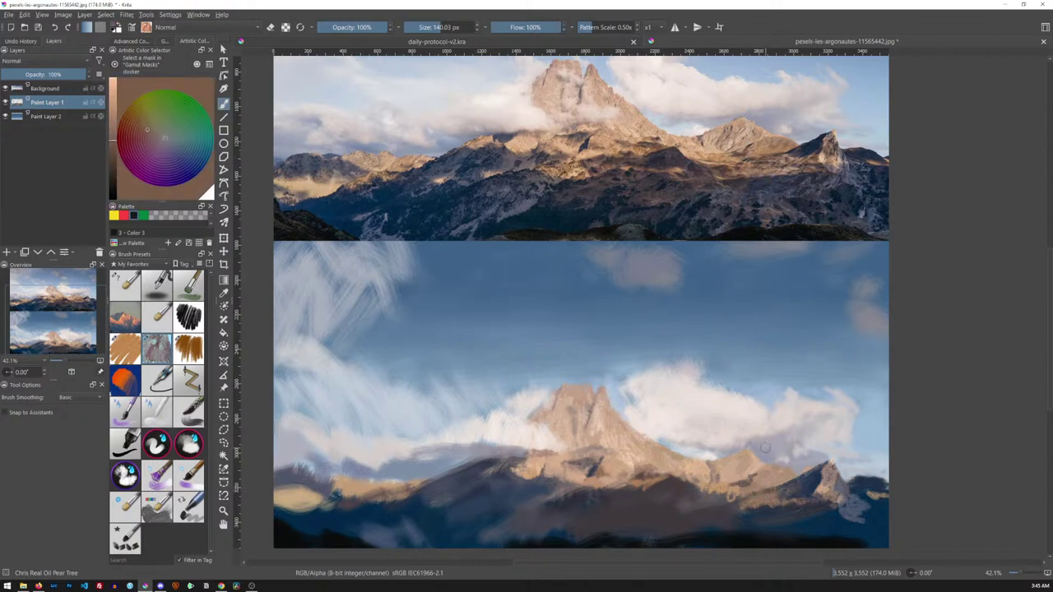
ctrl+click(745, 171)
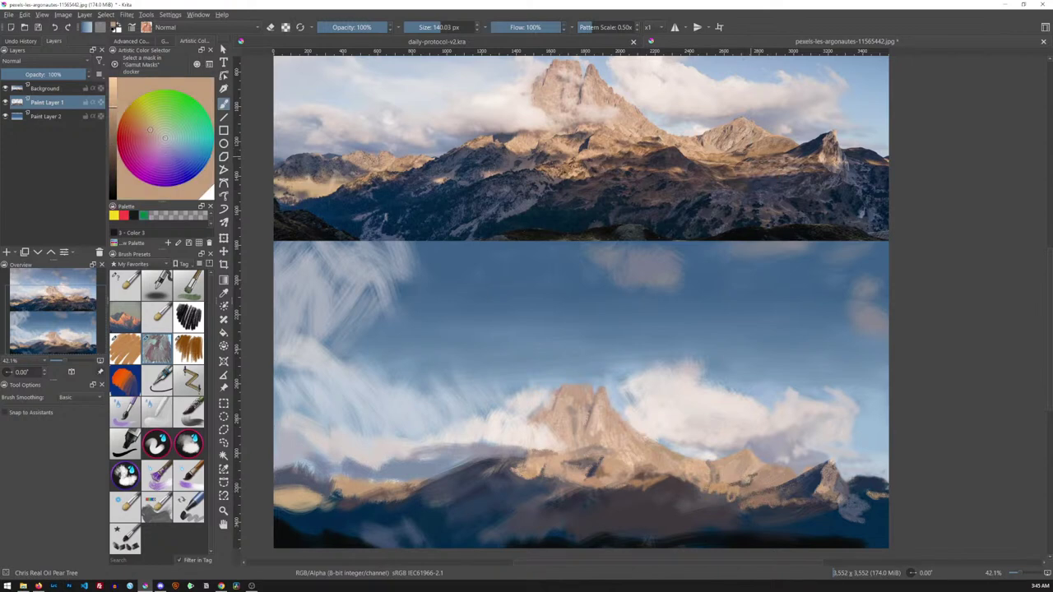
Refine the slope between the main and rounded peaks with sampled tan, dark brown and light peach
ctrl+click(777, 171)
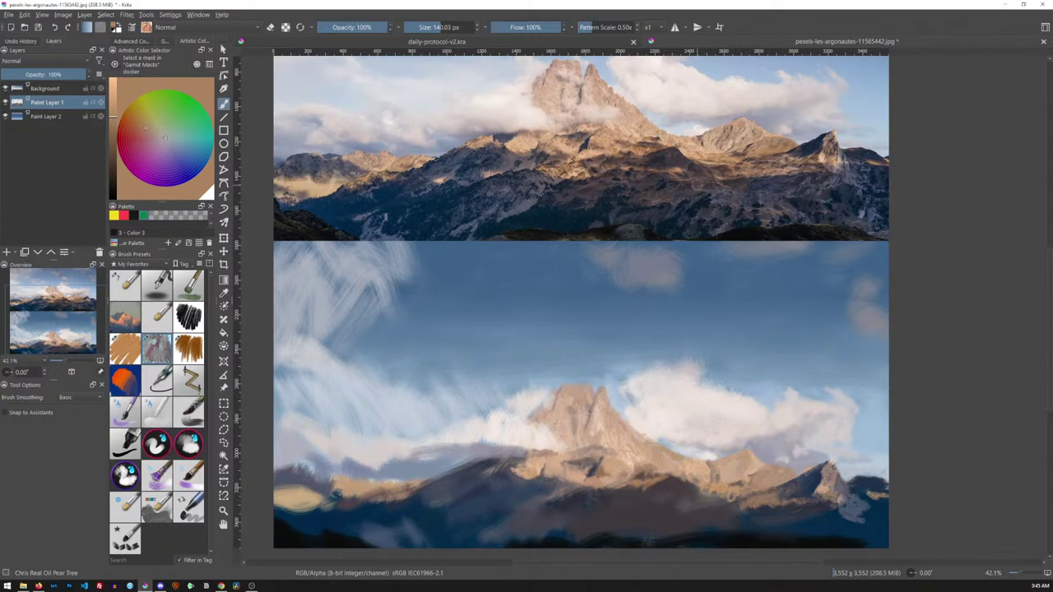
ctrl+click(699, 177)
drag(700, 181, 697, 187)
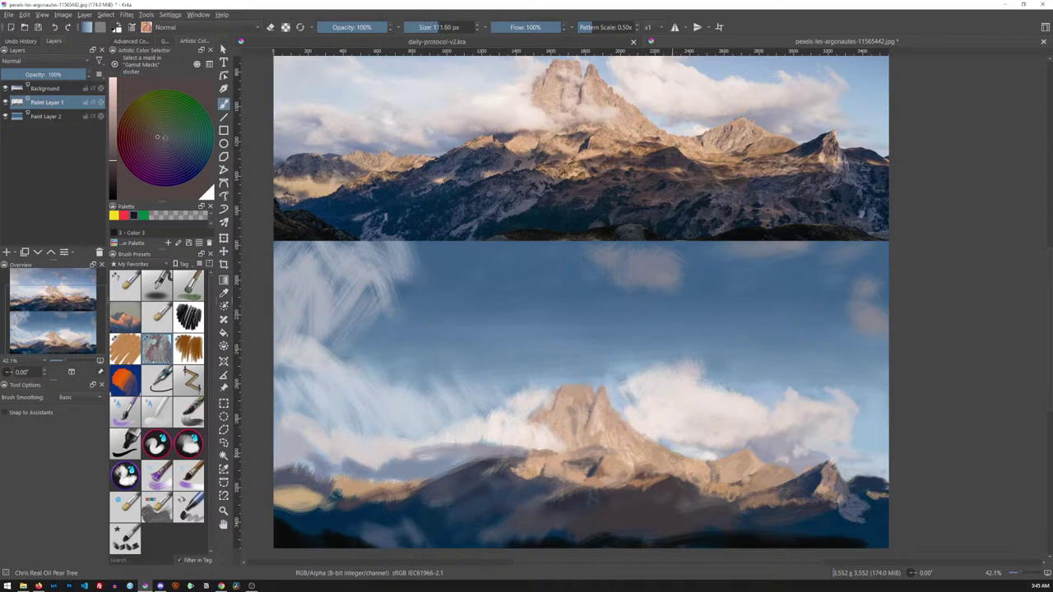
ctrl+click(691, 176)
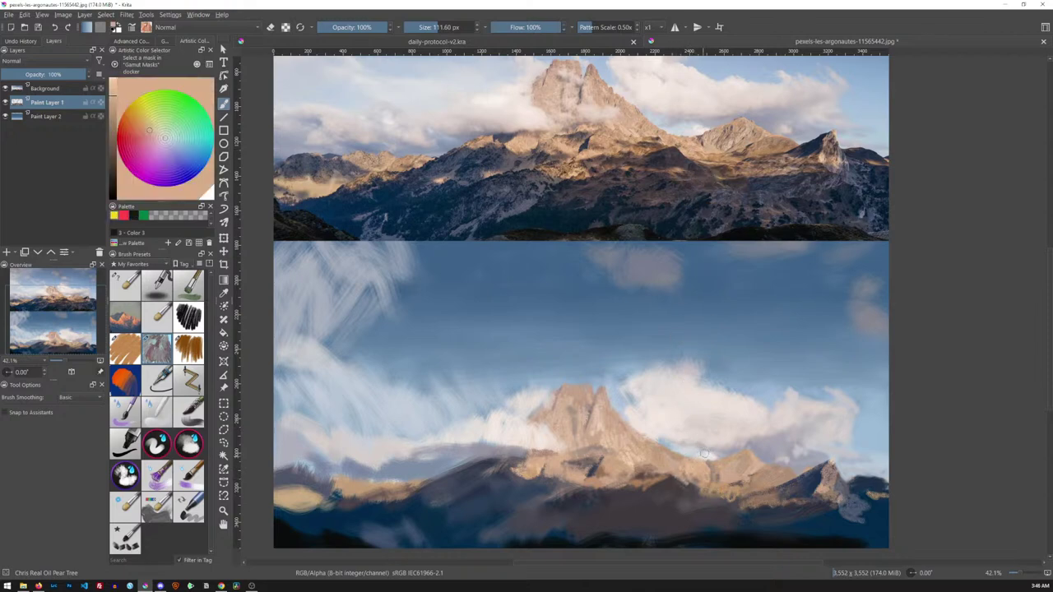
drag(686, 484, 697, 486)
Add a sunlit peach patch to the dark foothill below the main peak and break it up with sampled dark mauve and reddish brown
ctrl+click(841, 191)
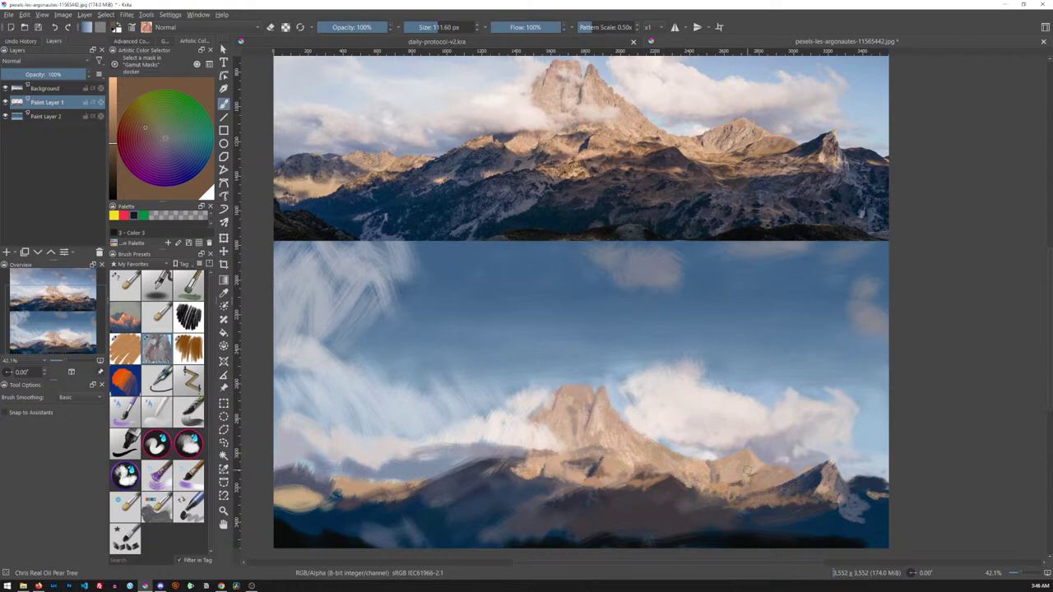
ctrl+click(584, 189)
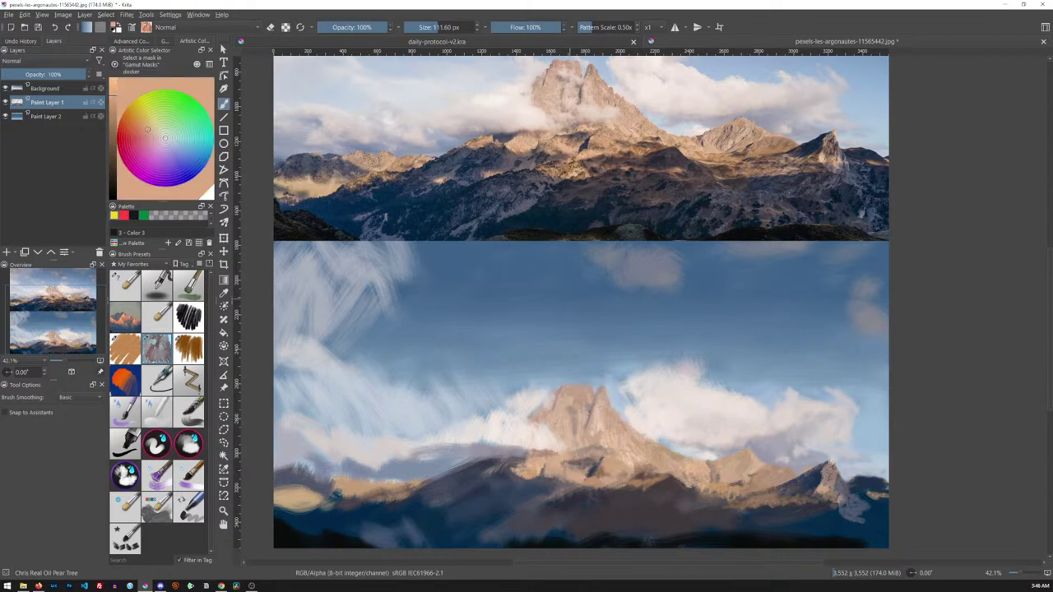
mouse_move(573, 498)
mouse_down()
mouse_move(531, 494)
mouse_move(566, 496)
mouse_up()
ctrl+click(552, 187)
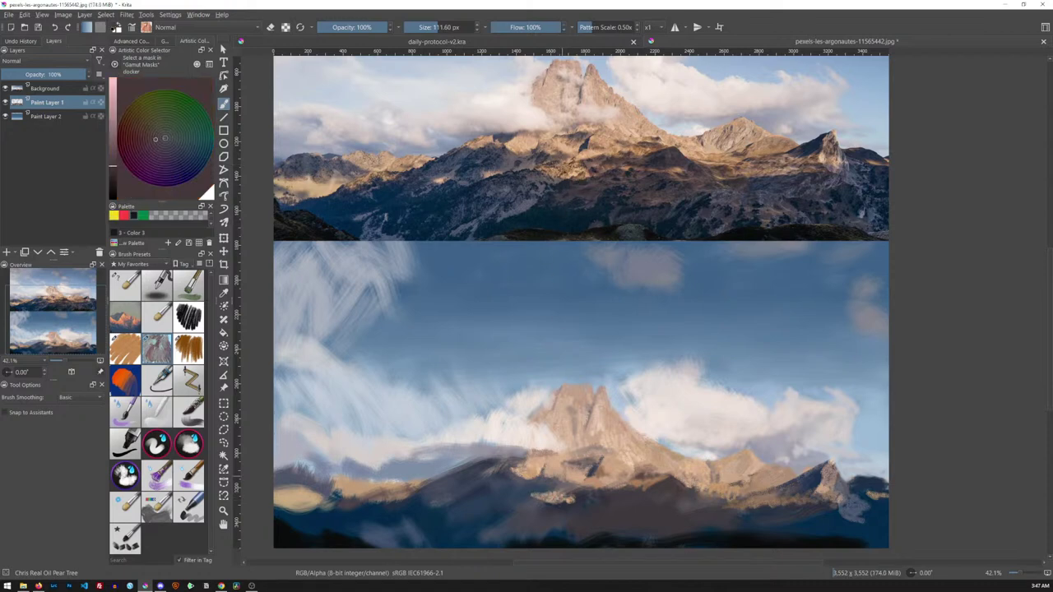
mouse_move(554, 496)
mouse_down()
mouse_move(545, 490)
mouse_move(586, 486)
mouse_up()
ctrl+click(604, 192)
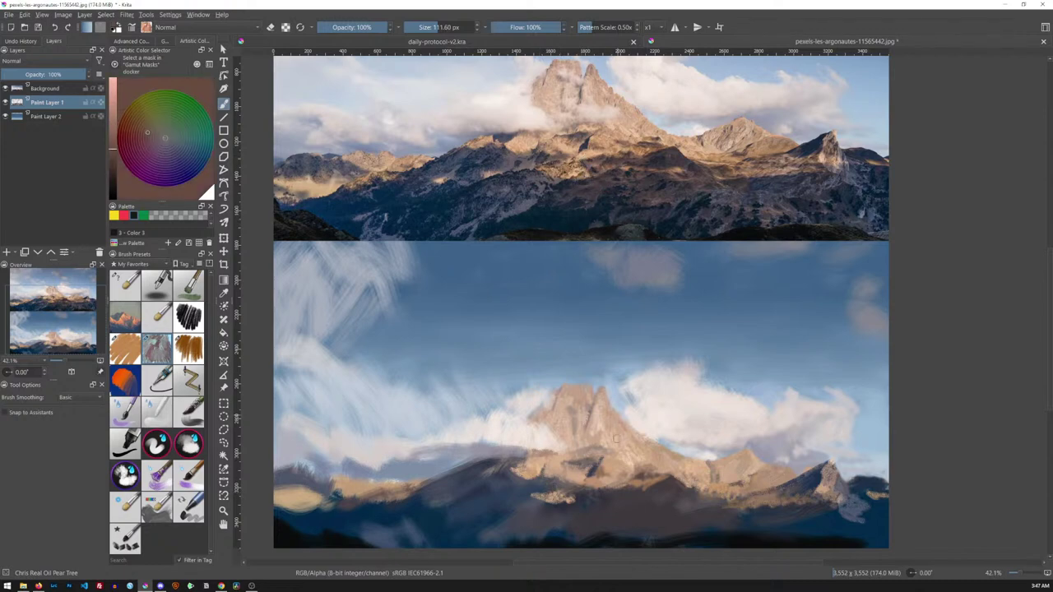
drag(572, 497, 581, 493)
ctrl+click(576, 194)
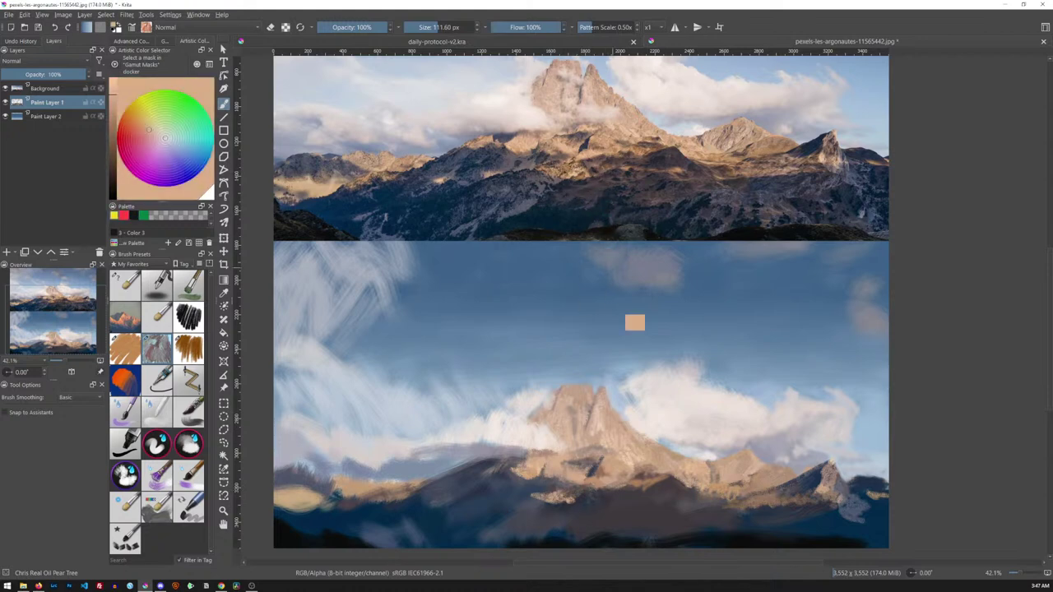
Refine the sunlit peach patch below the main peak and add a reddish-brown streak beside it using colours sampled from the photo
drag(566, 501, 579, 498)
drag(592, 496, 575, 499)
ctrl+click(596, 199)
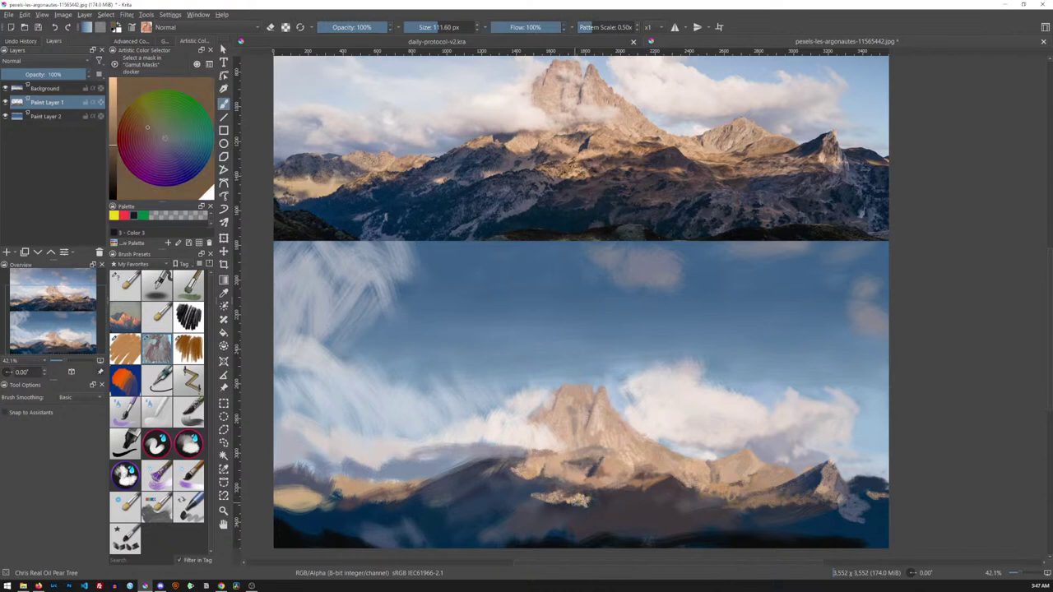
ctrl+click(615, 198)
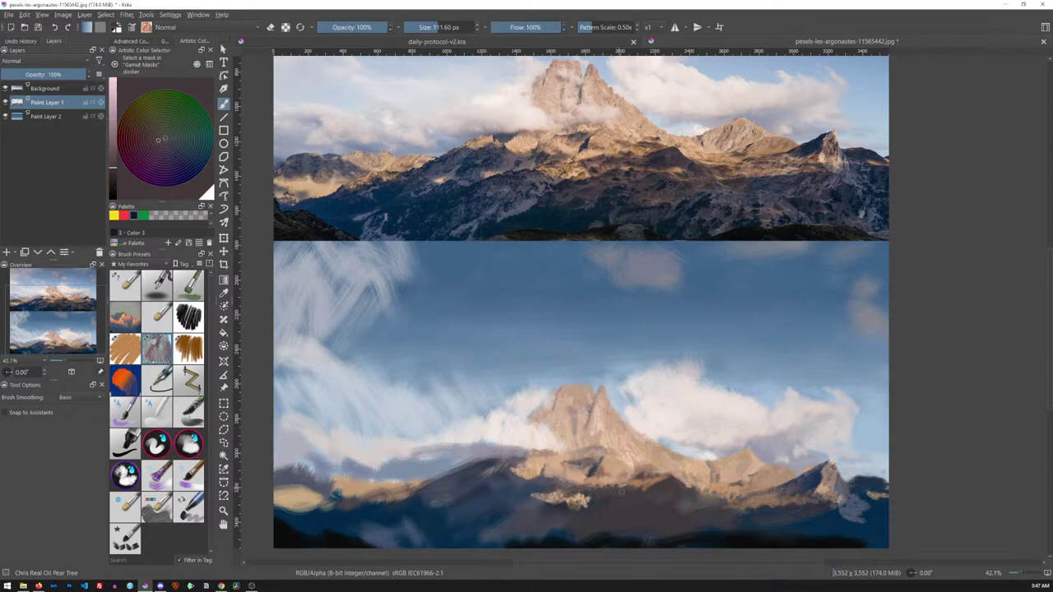
ctrl+click(646, 179)
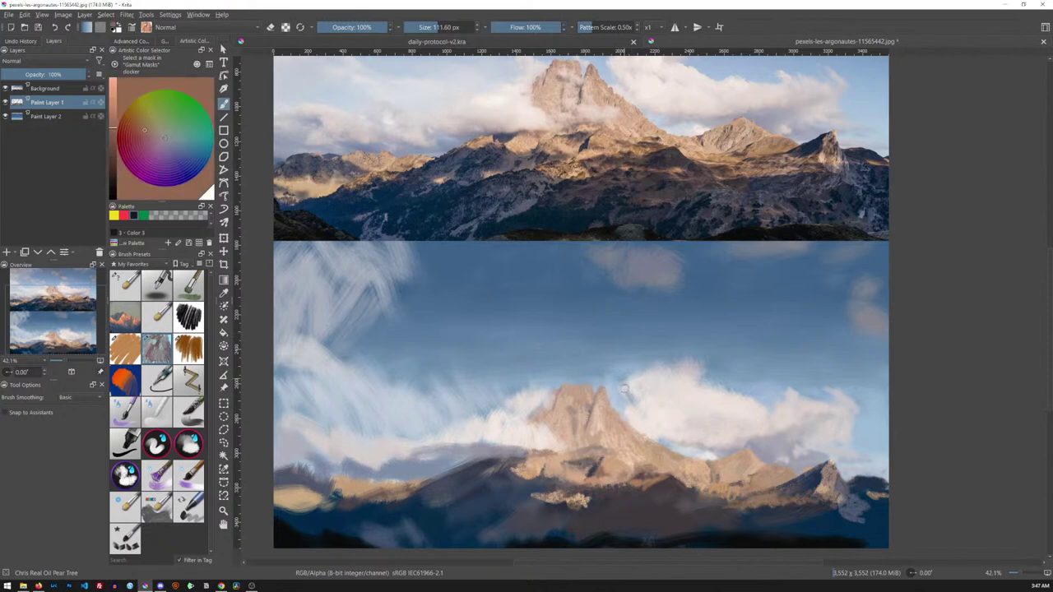
drag(626, 496, 647, 496)
Add small sunlit highlights along the left foothill's crest and dark lower slope in sampled tan, dusty beige and light peach
ctrl+click(485, 168)
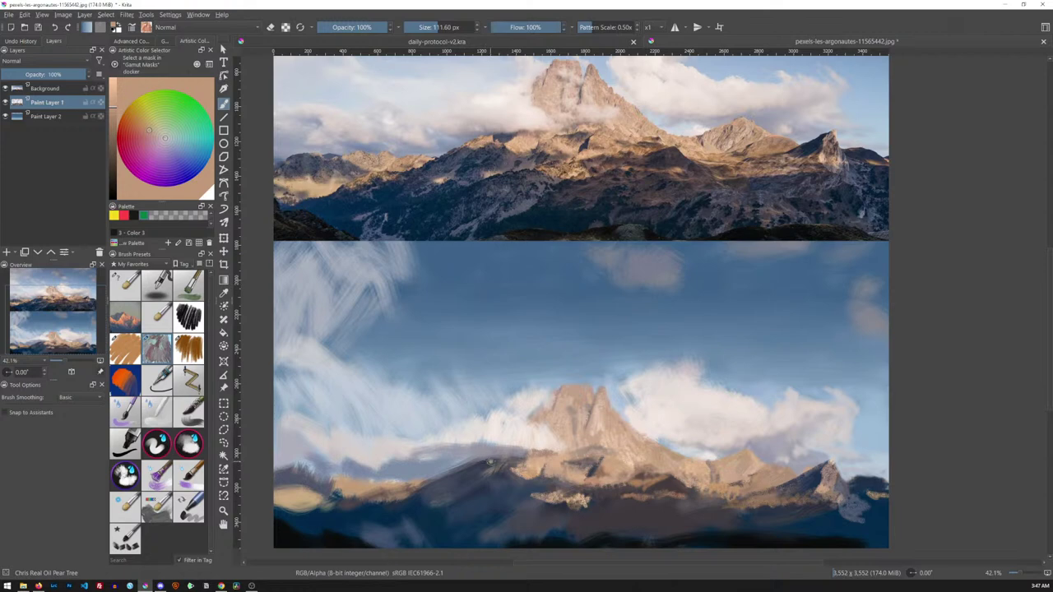
mouse_move(492, 460)
mouse_down()
mouse_move(459, 467)
mouse_move(488, 464)
mouse_up()
ctrl+click(514, 198)
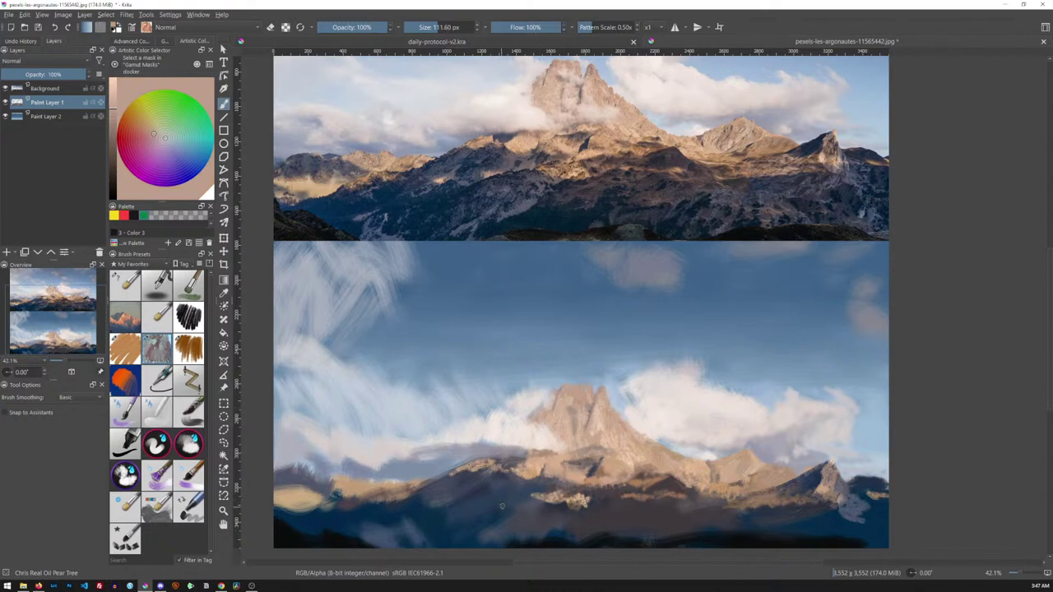
drag(505, 500, 515, 501)
ctrl+click(447, 201)
ctrl+click(454, 205)
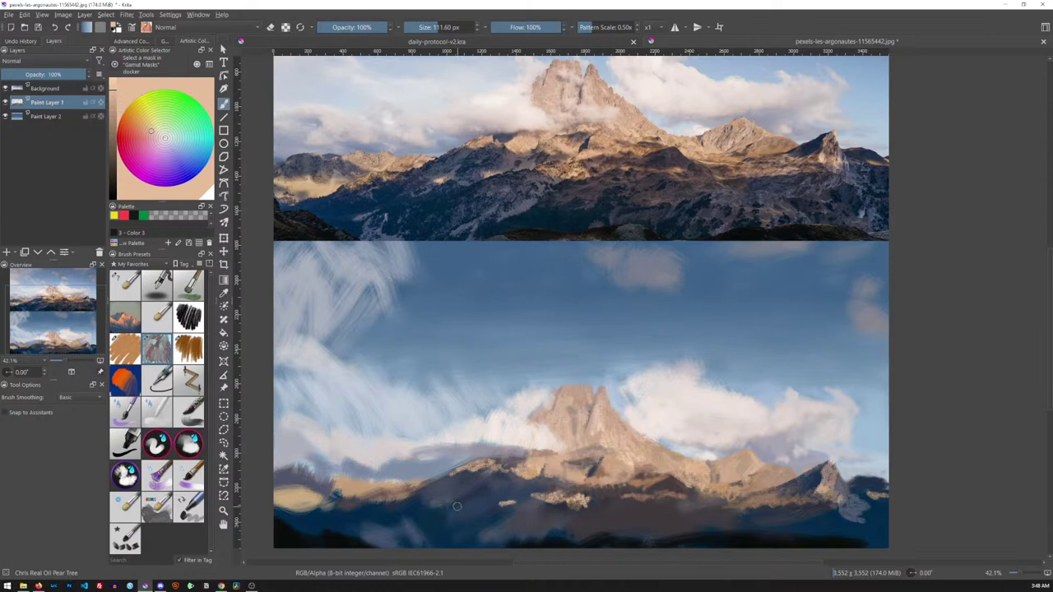
drag(453, 507, 464, 504)
Trim the left slope's highlights with sampled dark blue and paint diagonal blue-grey rock streaks near the base below the peach patch
ctrl+click(477, 204)
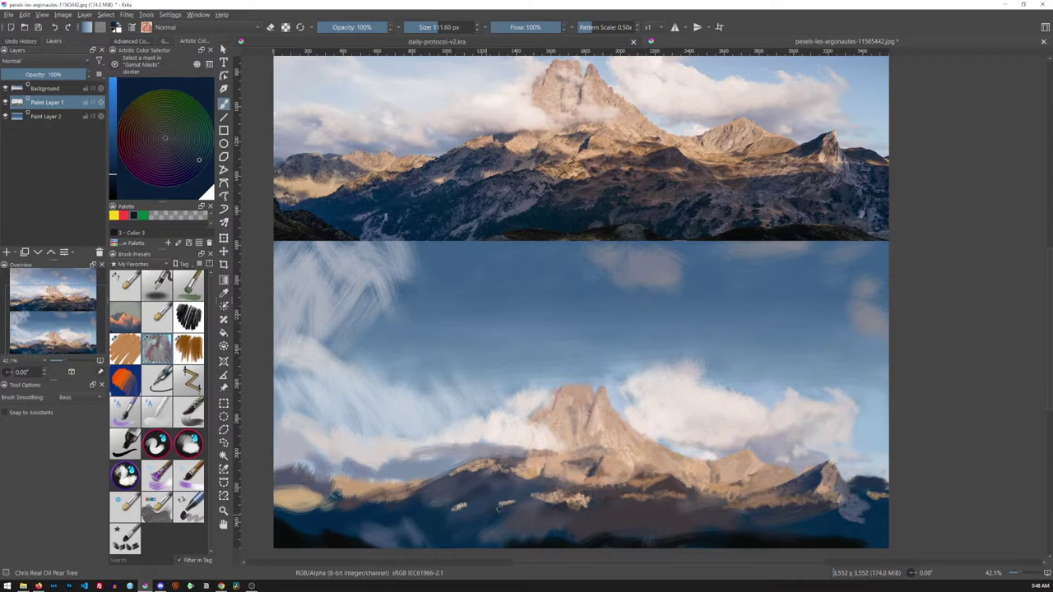
drag(506, 504, 516, 501)
drag(441, 535, 435, 545)
ctrl+click(533, 216)
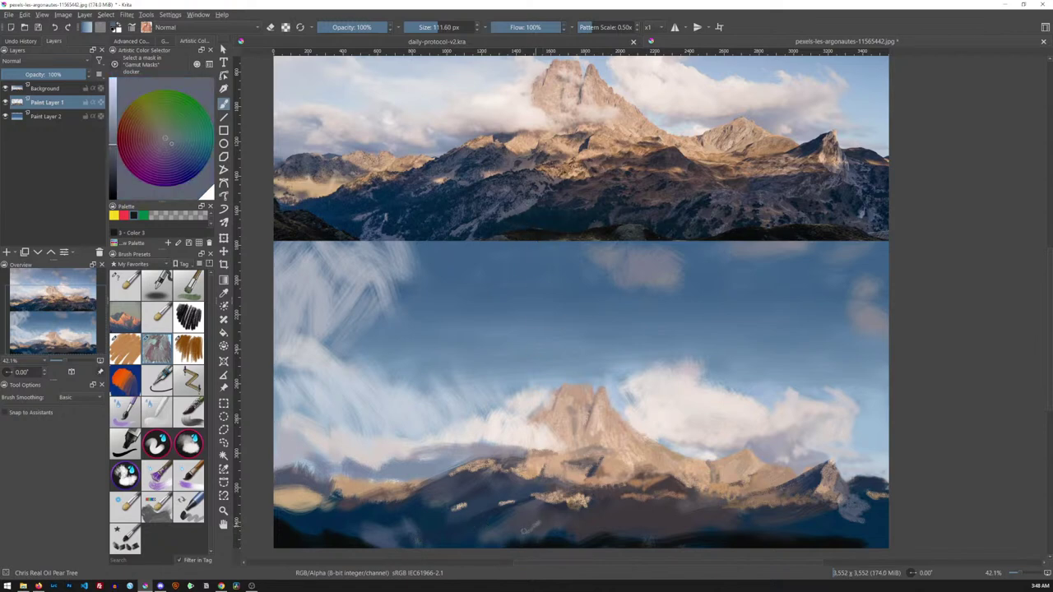
mouse_move(527, 528)
mouse_down()
mouse_move(473, 541)
mouse_move(503, 522)
mouse_up()
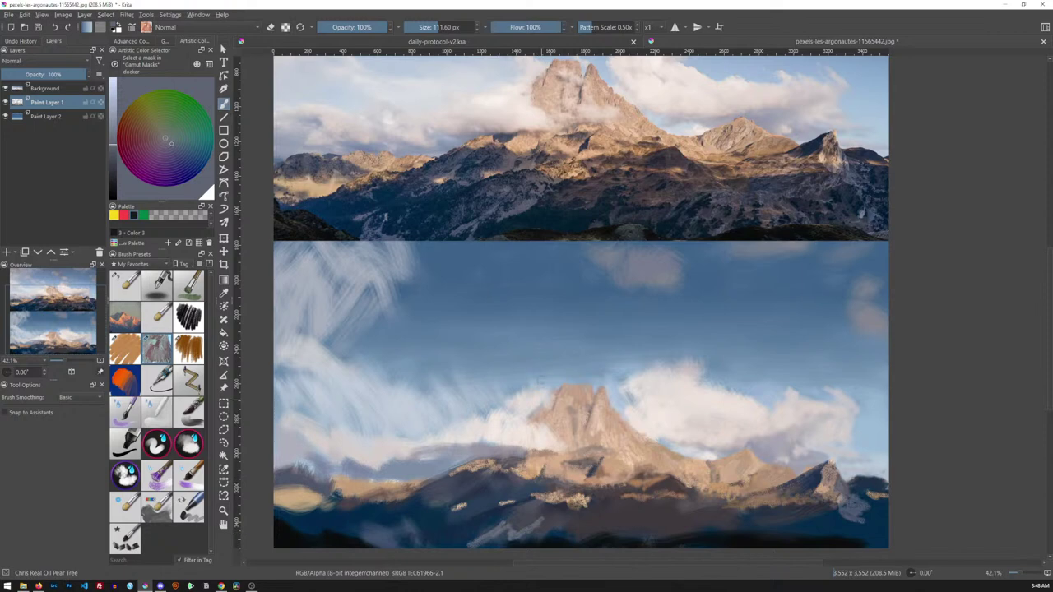
Darken the lower slope below the main peak with sampled dark teal-blue strokes, enlarging the brush to 158.99 px
ctrl+click(542, 241)
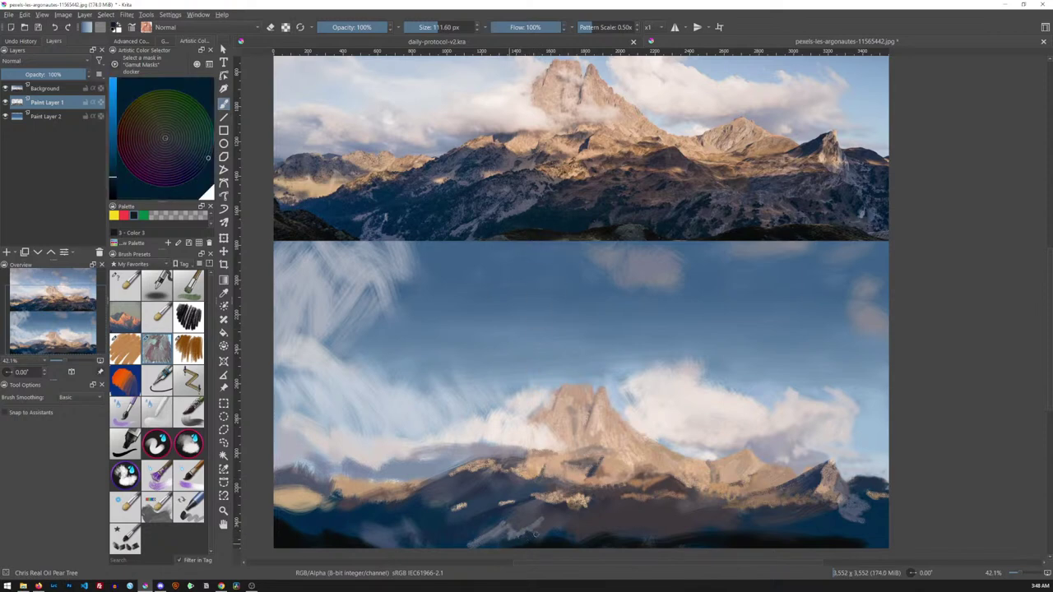
drag(549, 527, 561, 527)
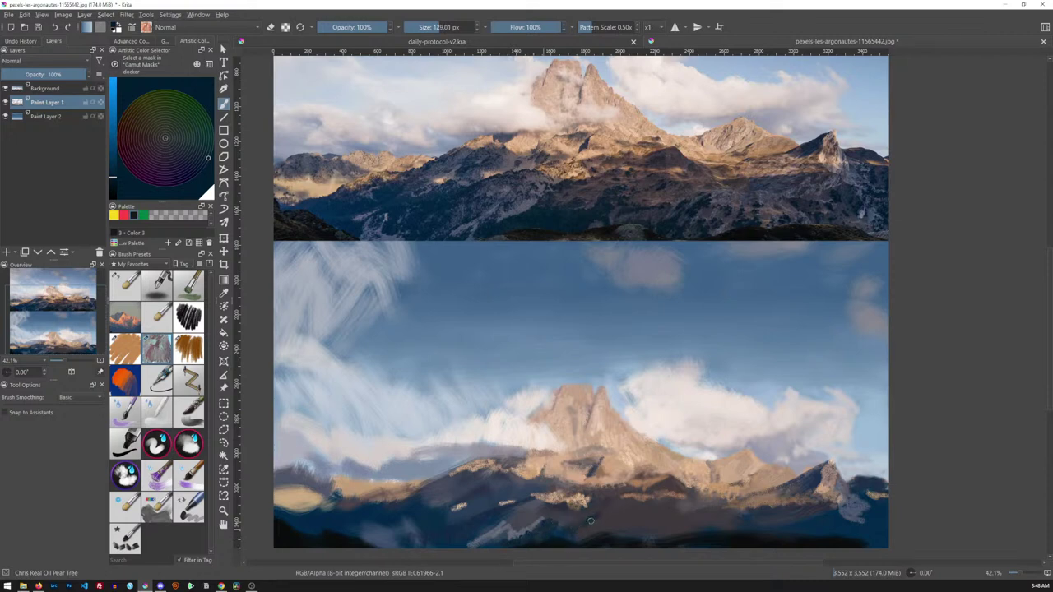
shift+drag(580, 531, 610, 526)
ctrl+click(647, 296)
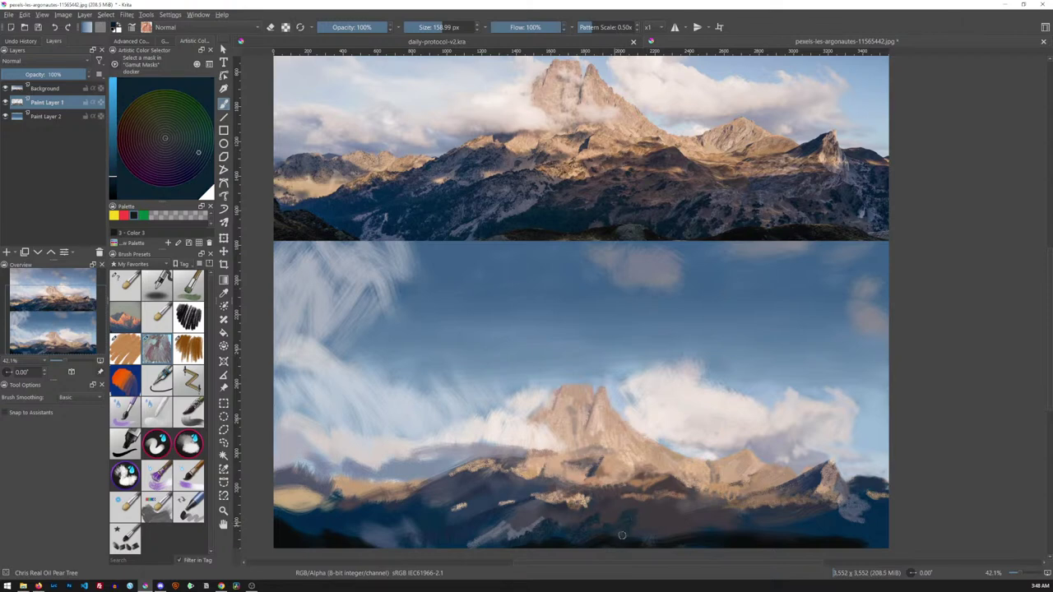
drag(648, 525, 704, 522)
Vary the shadowed left foothill around its small highlights with purplish slate, muted blue and dark blue sampled from the photo
ctrl+click(477, 177)
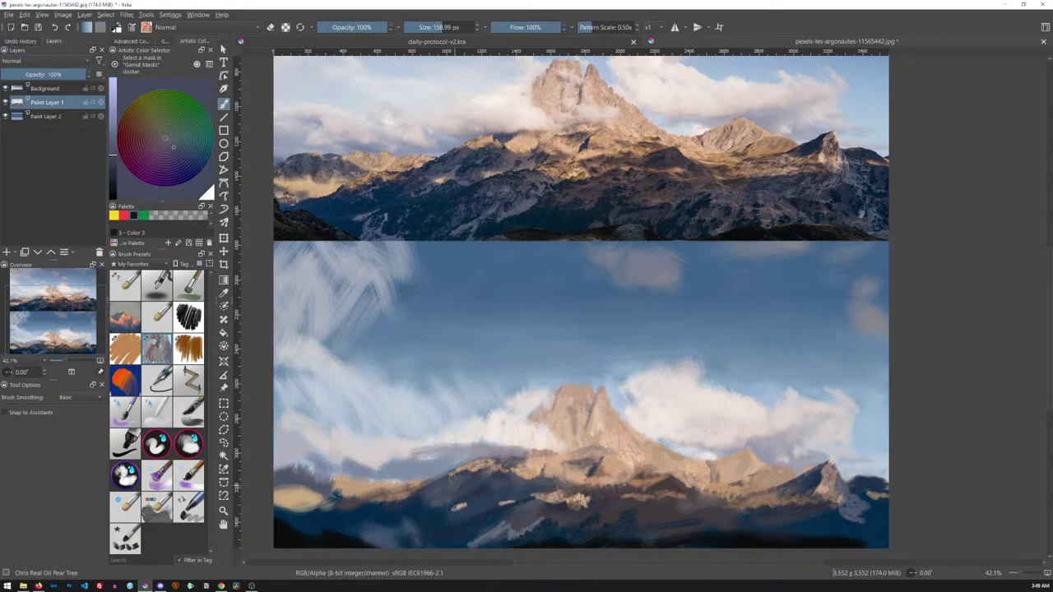
ctrl+click(435, 181)
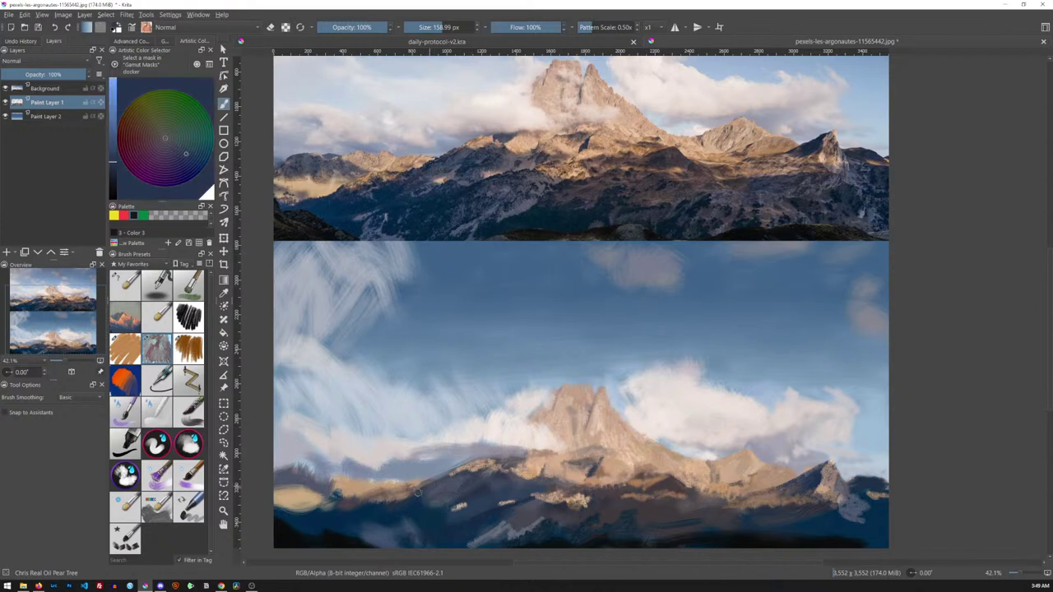
ctrl+click(452, 187)
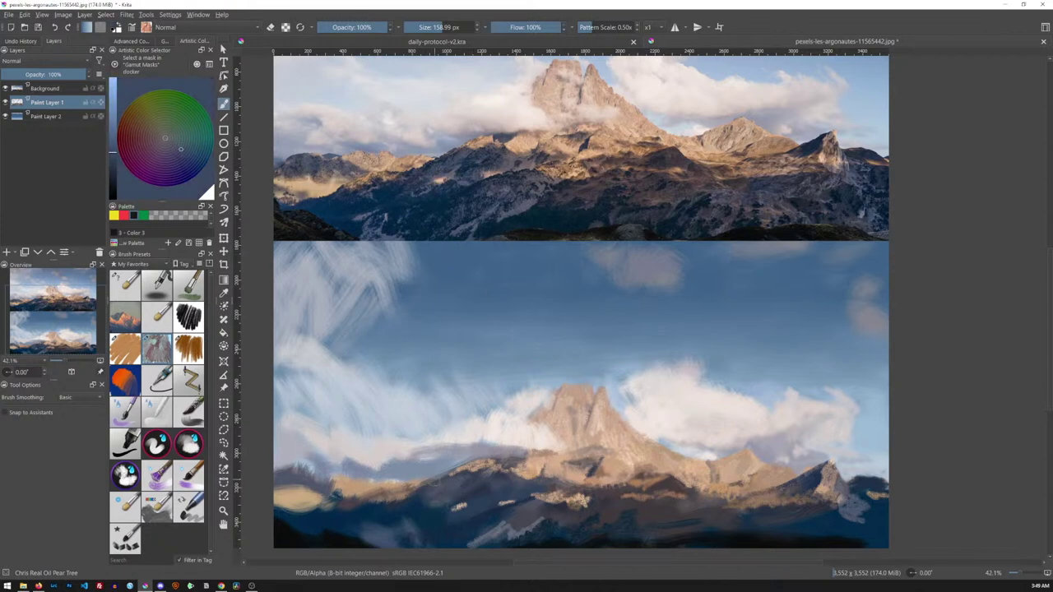
ctrl+click(463, 183)
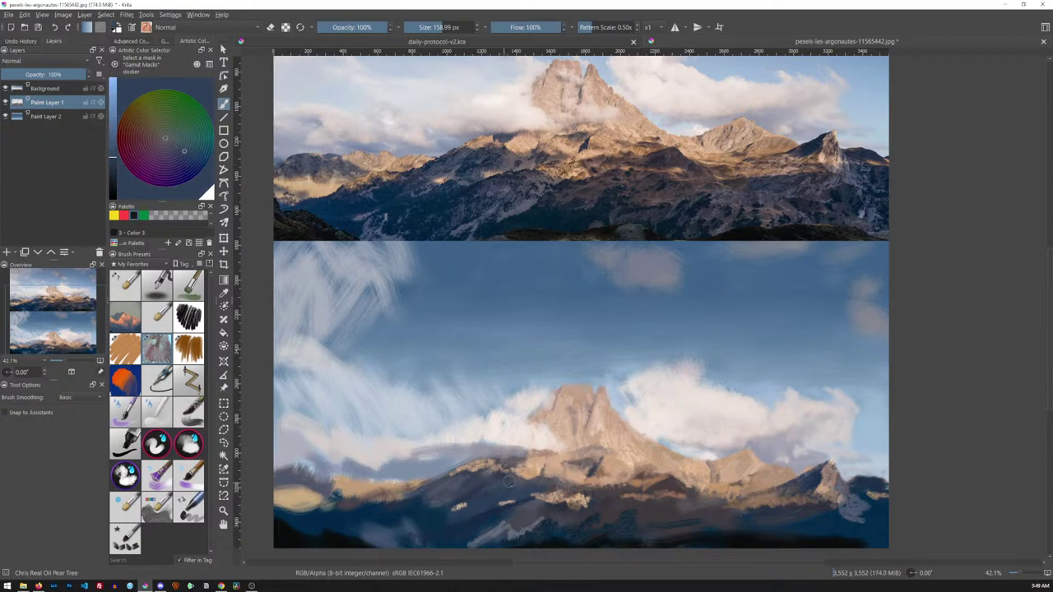
ctrl+click(472, 158)
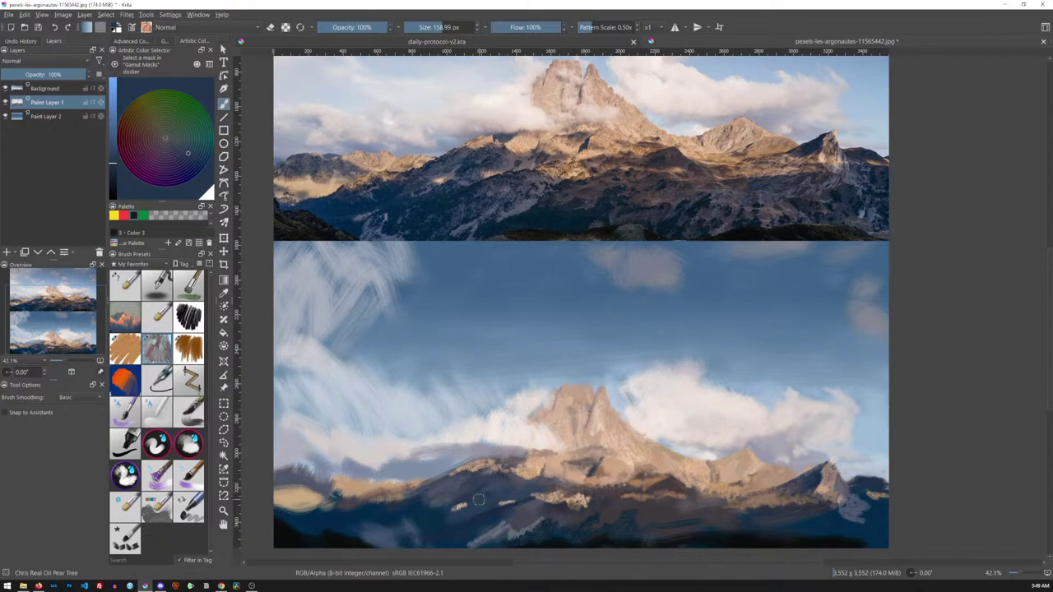
ctrl+click(459, 213)
ctrl+click(442, 192)
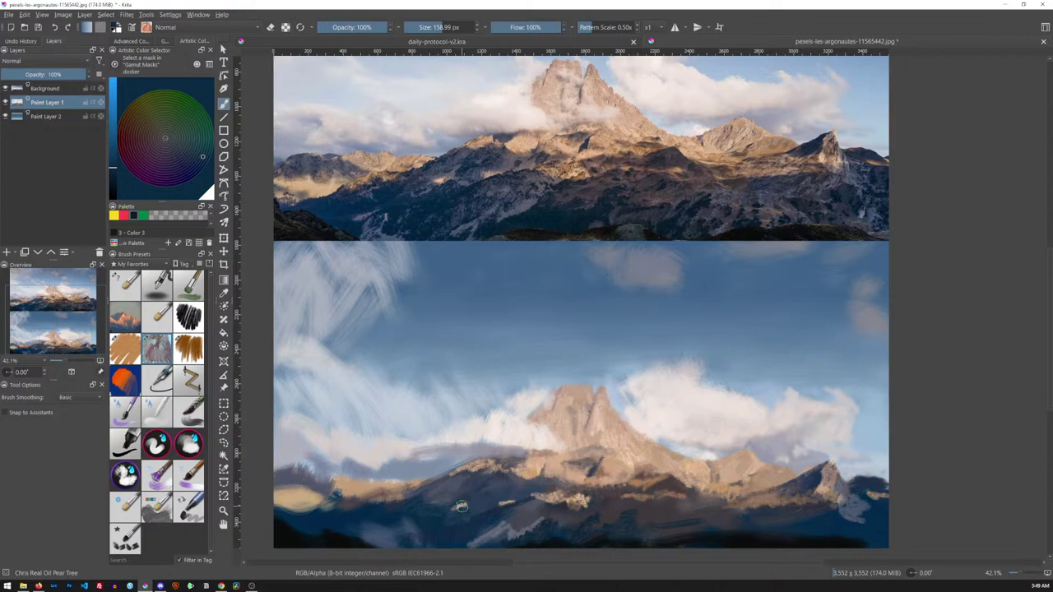
Rework the dark slope beneath the peach patch and toward the central base with sampled dark slate, navy and charcoal grey
ctrl+click(573, 202)
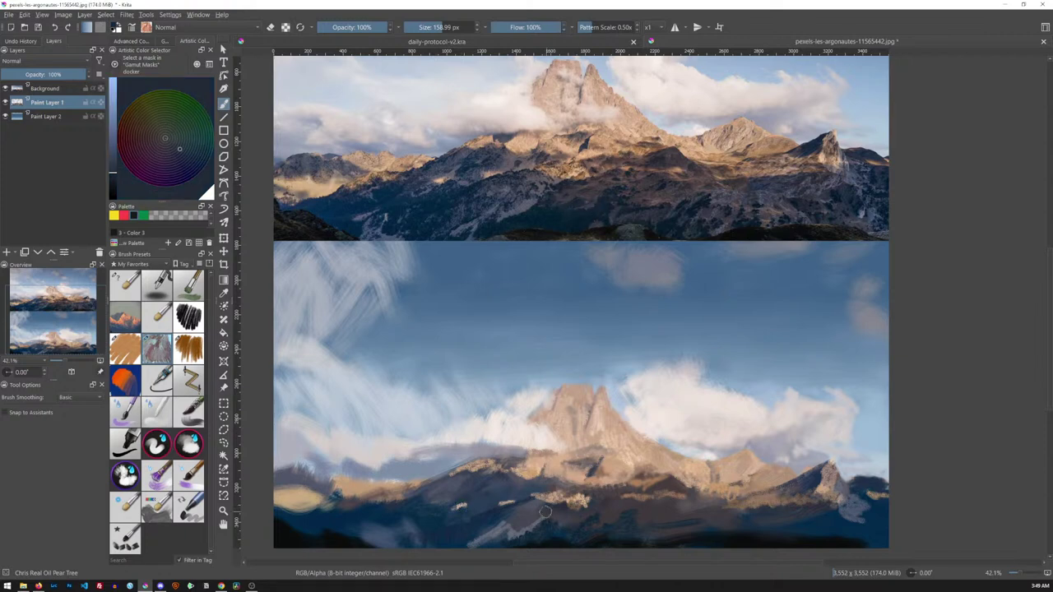
ctrl+click(556, 206)
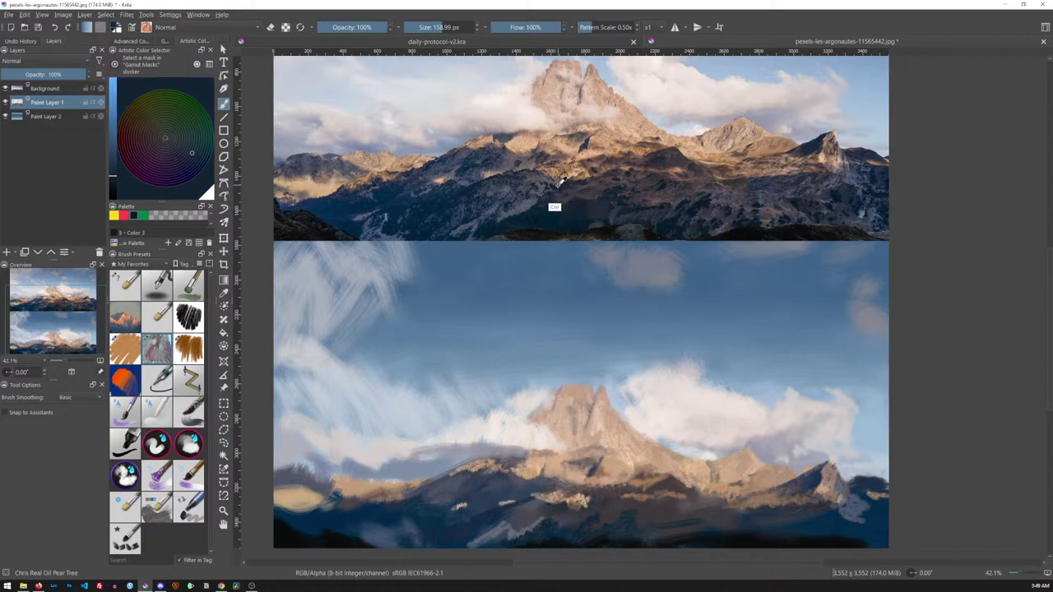
drag(549, 506, 585, 513)
ctrl+click(666, 156)
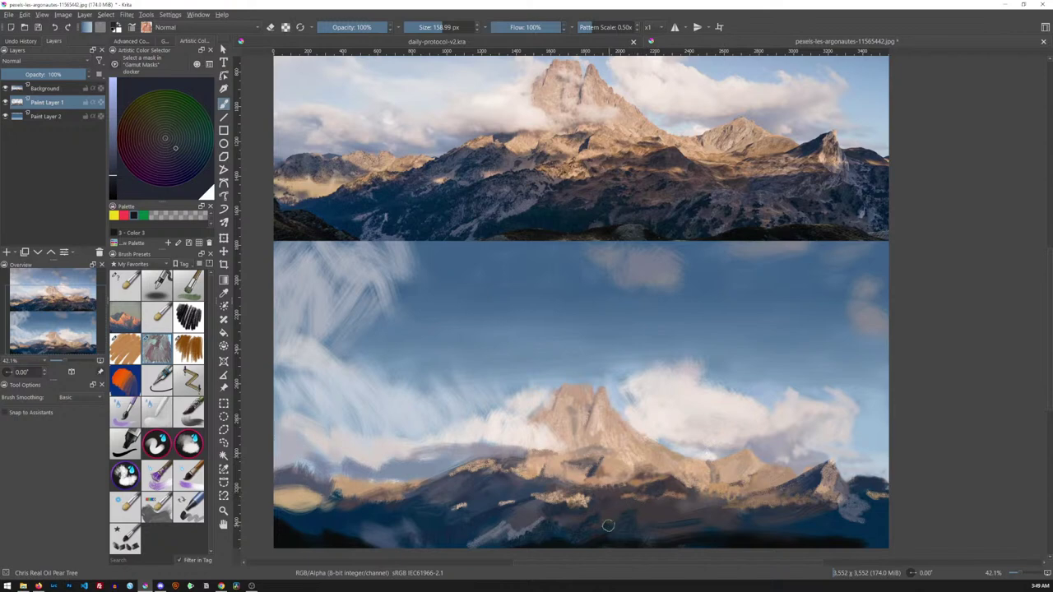
ctrl+click(612, 217)
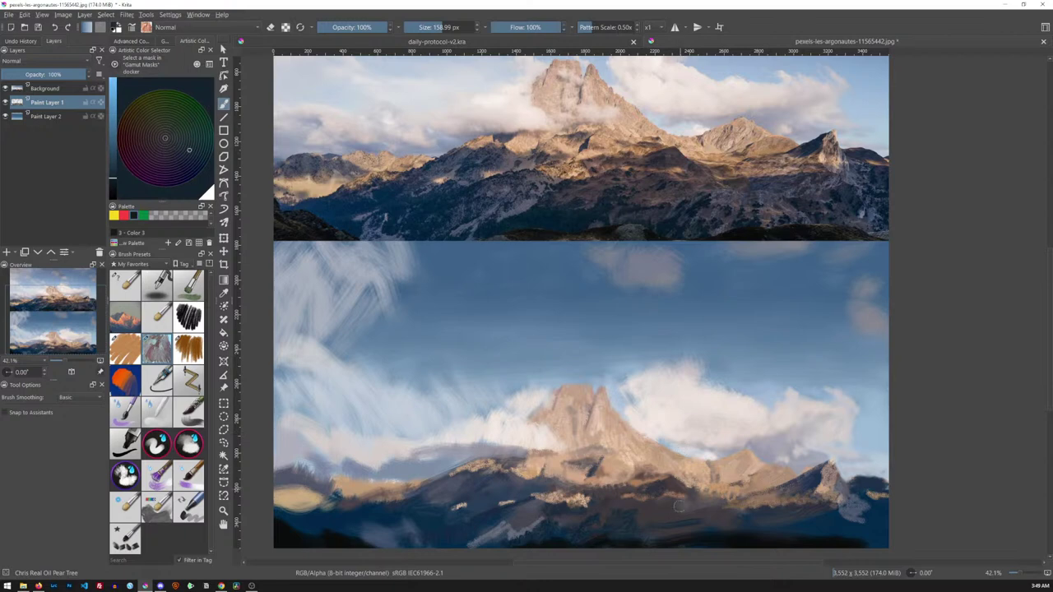
ctrl+click(635, 224)
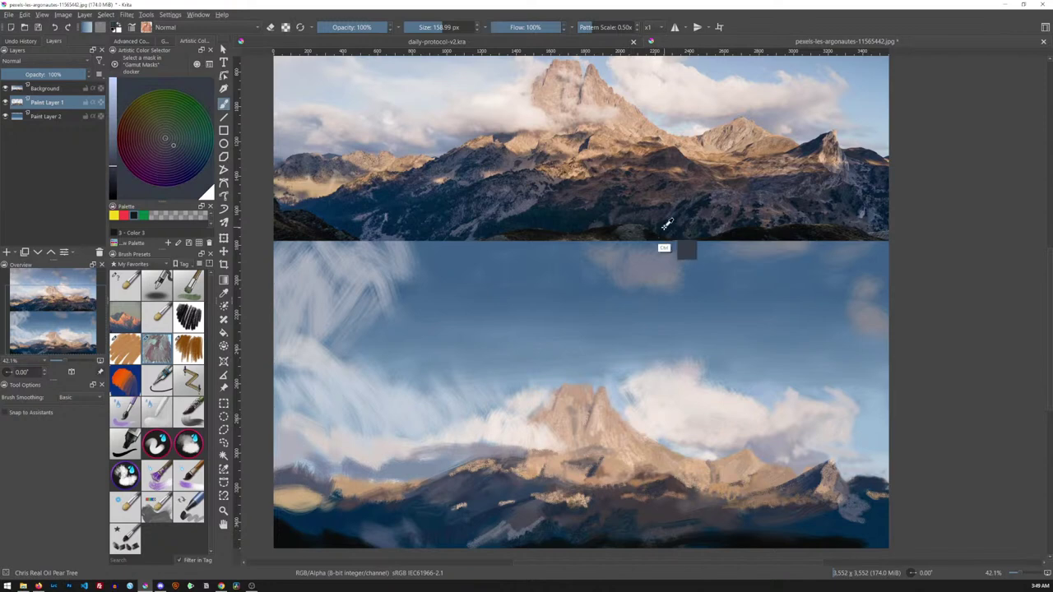
ctrl+click(687, 249)
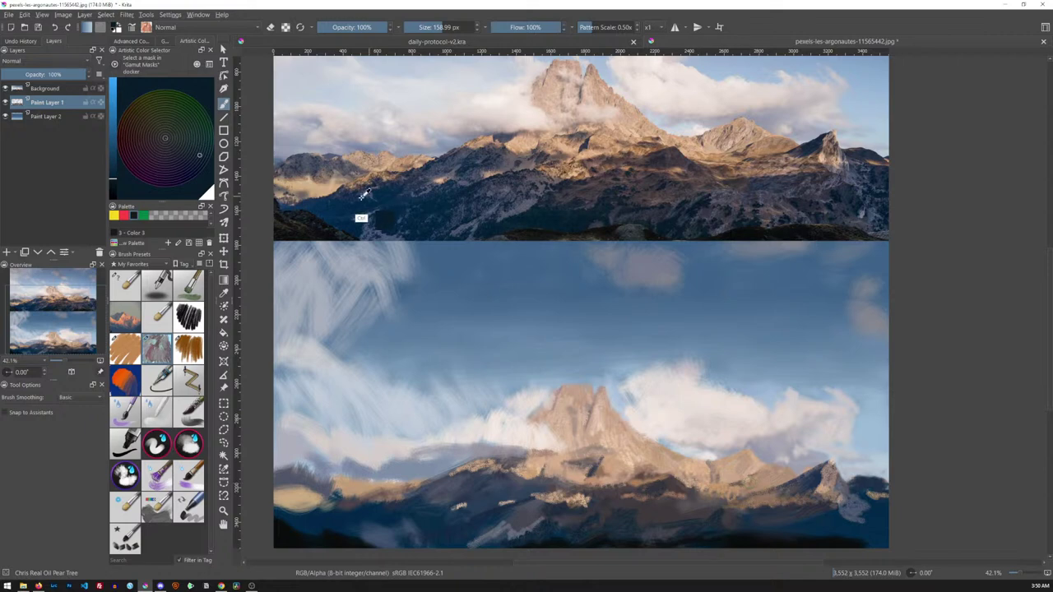
Paint the far-left lower slope and dark foreground hill with sampled deep blue and near-black, reshaping the slate-blue patch beside the hill
ctrl+click(319, 226)
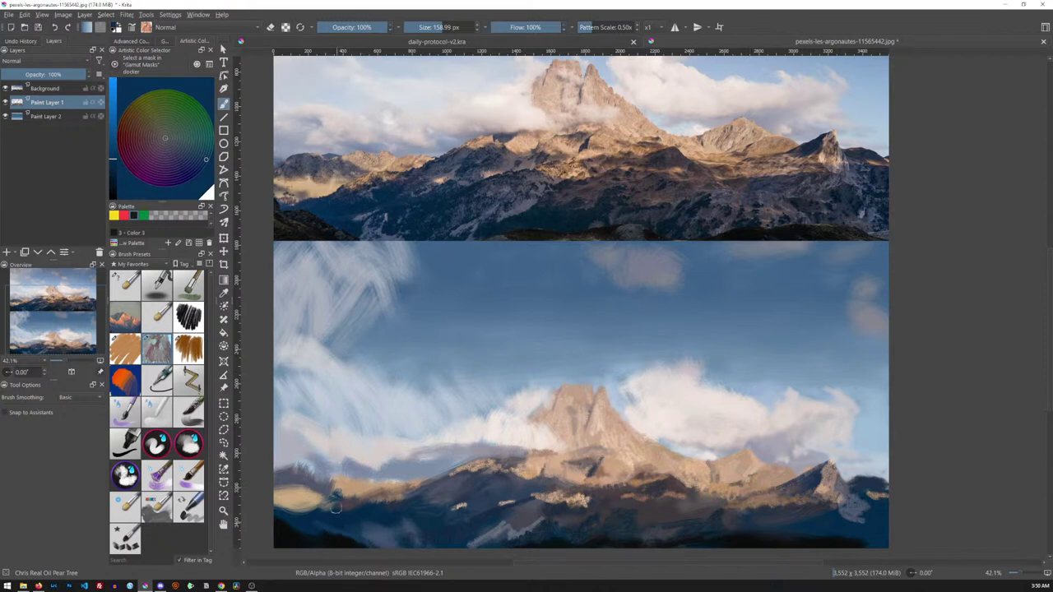
ctrl+click(327, 211)
ctrl+click(338, 235)
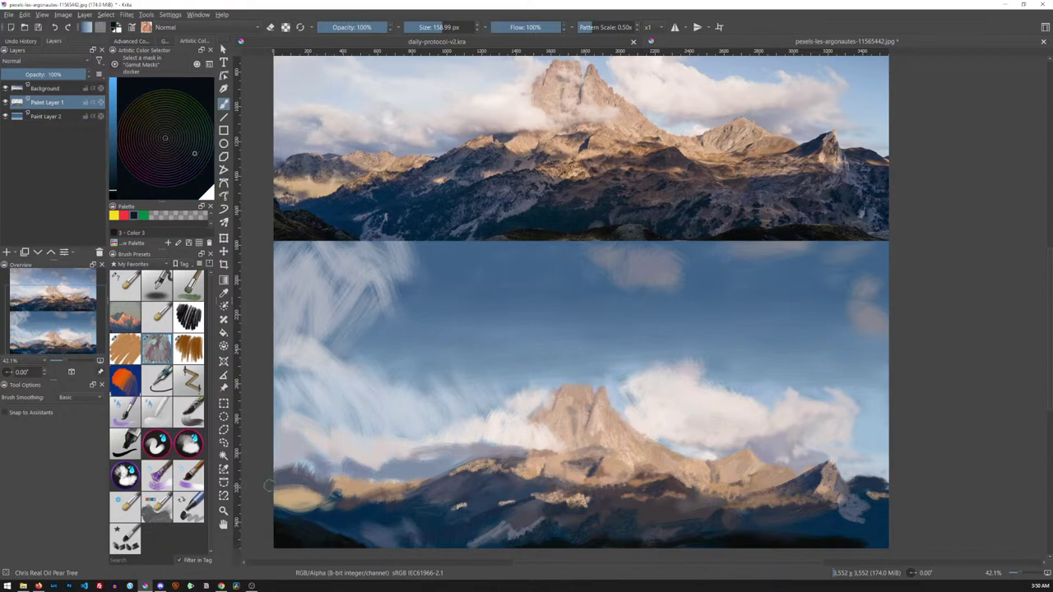
ctrl+click(342, 212)
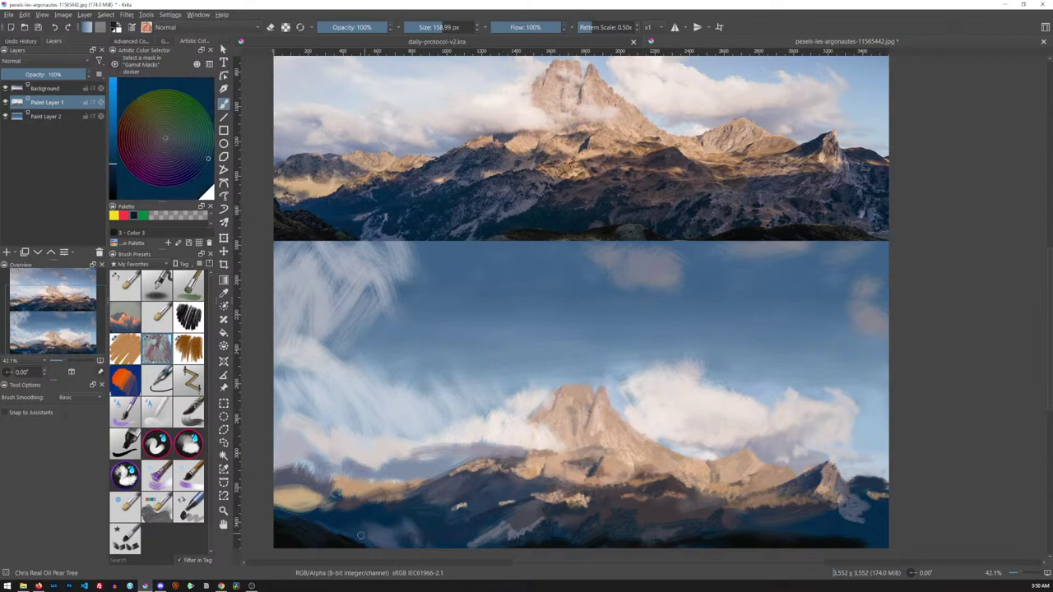
ctrl+click(391, 262)
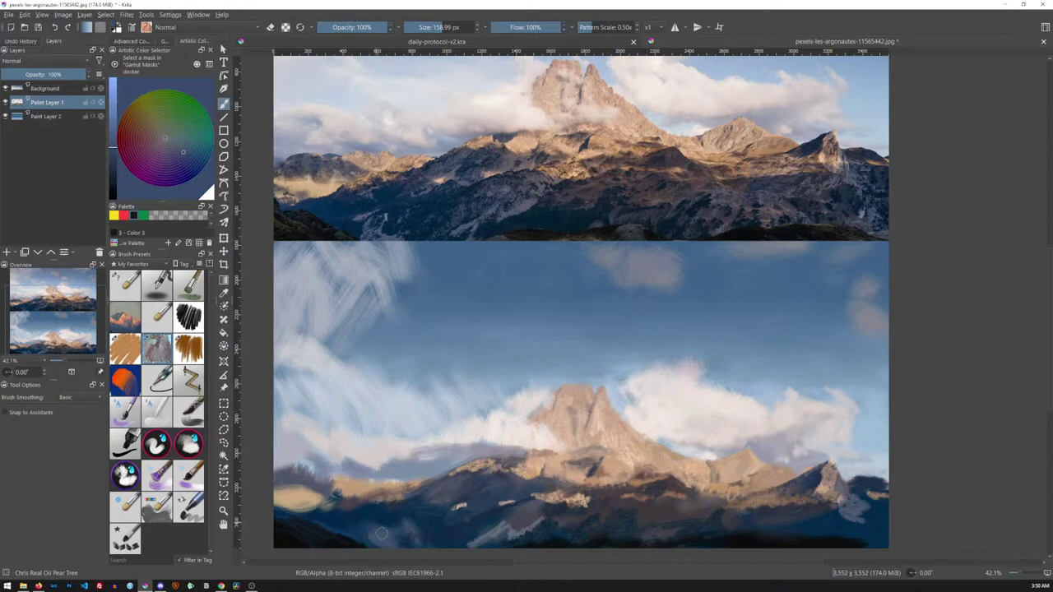
drag(376, 542, 381, 528)
ctrl+click(395, 275)
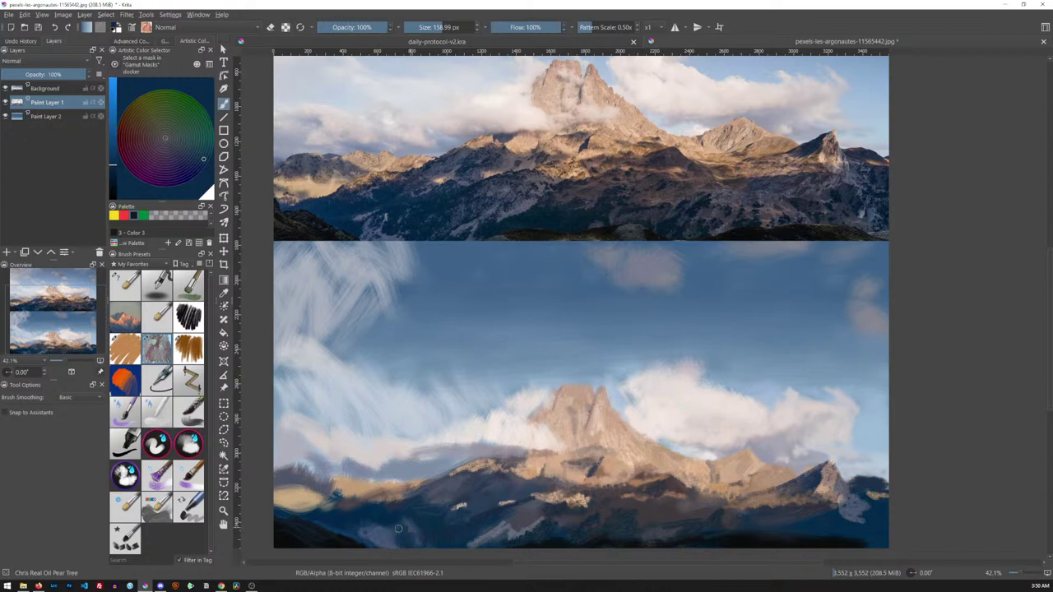
ctrl+click(394, 235)
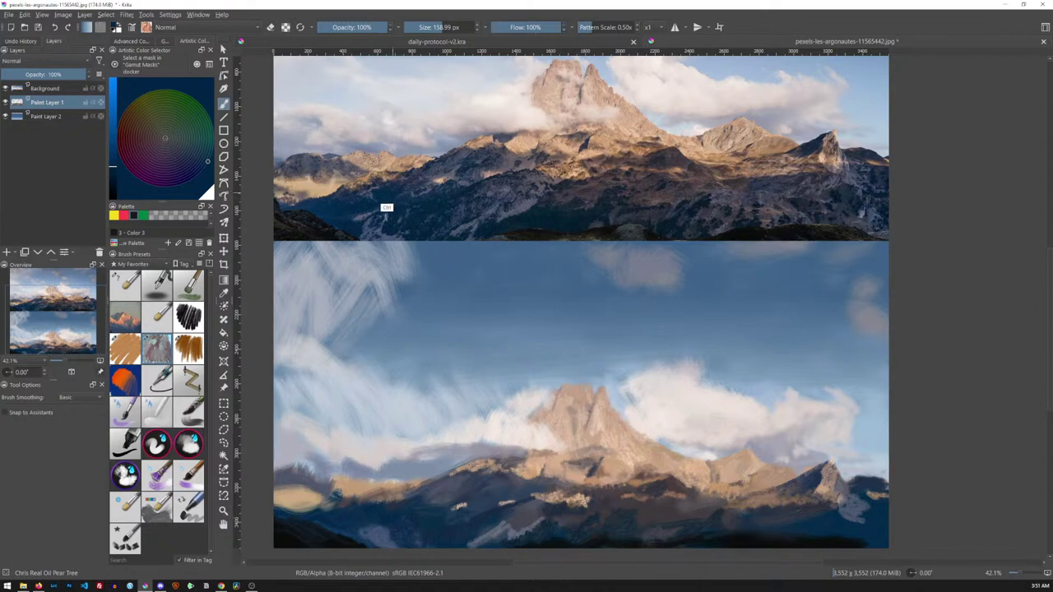
Rework the low sunlit ridge and shaded slope at the far left with sampled tan, slate grey and dark blue
ctrl+click(381, 198)
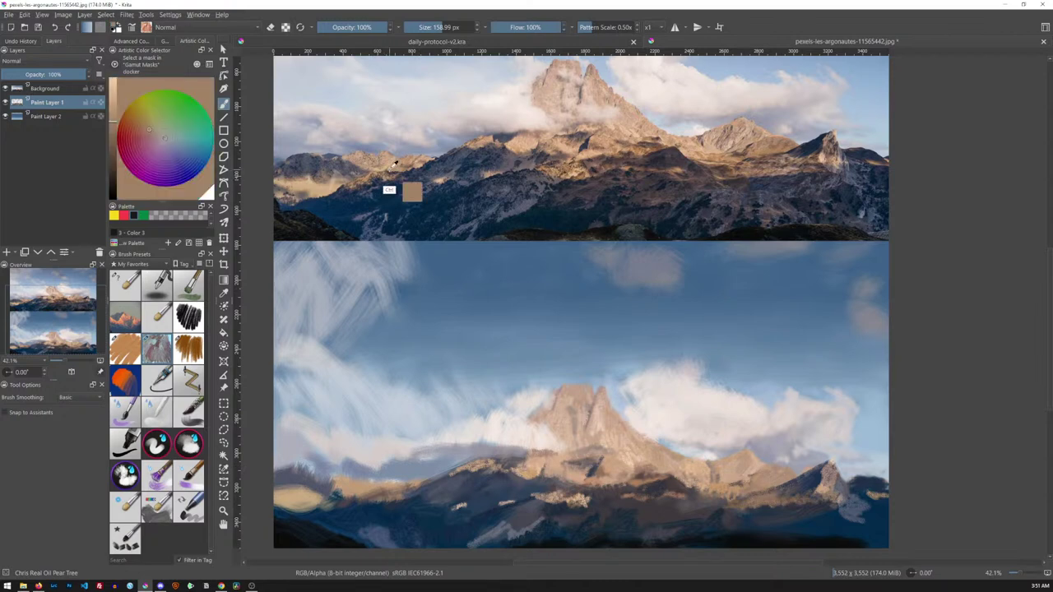
drag(338, 505, 362, 503)
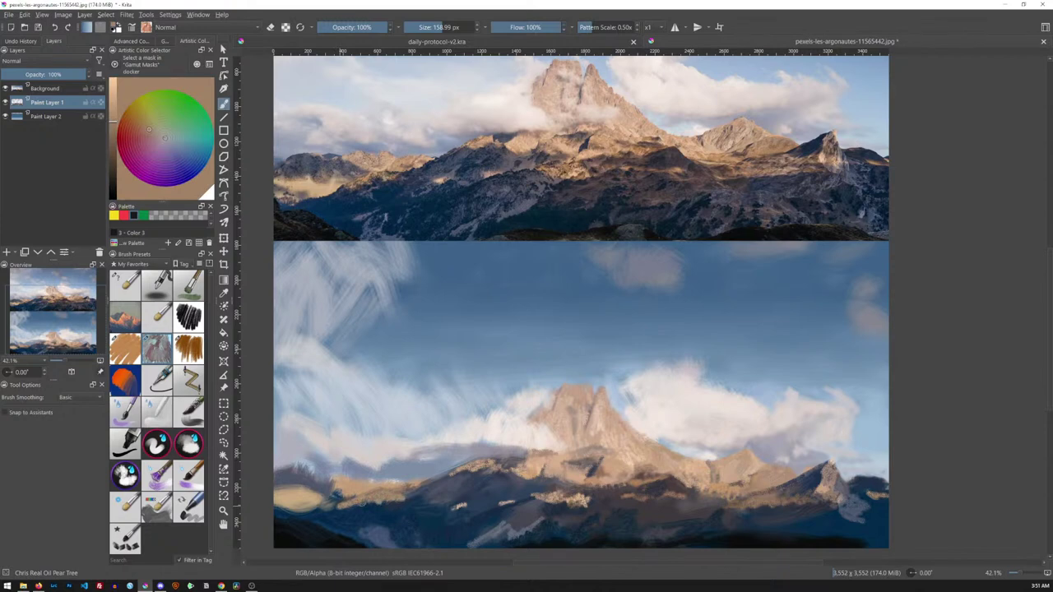
ctrl+click(362, 210)
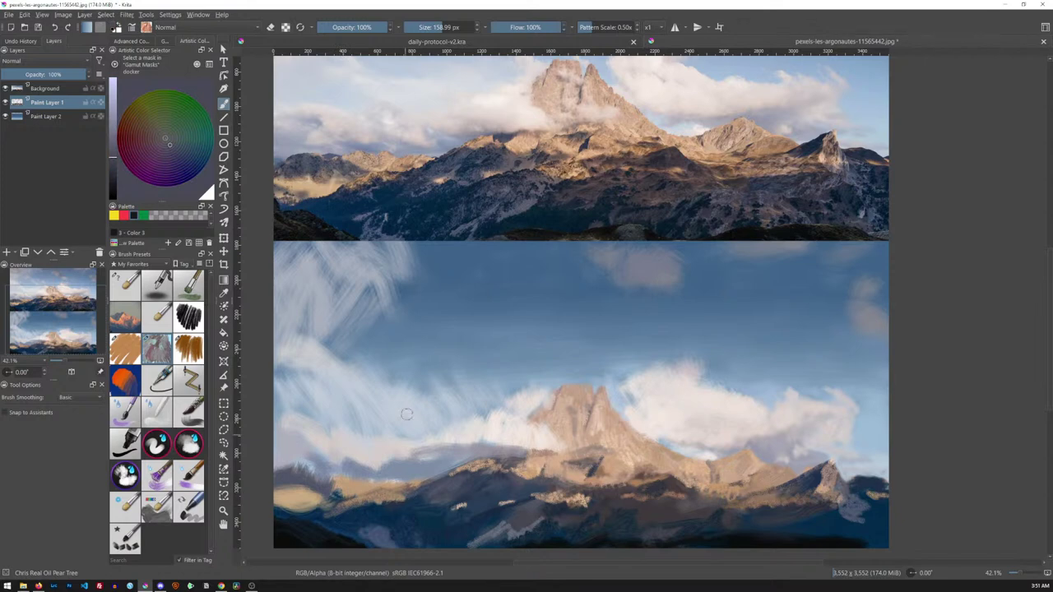
ctrl+click(387, 215)
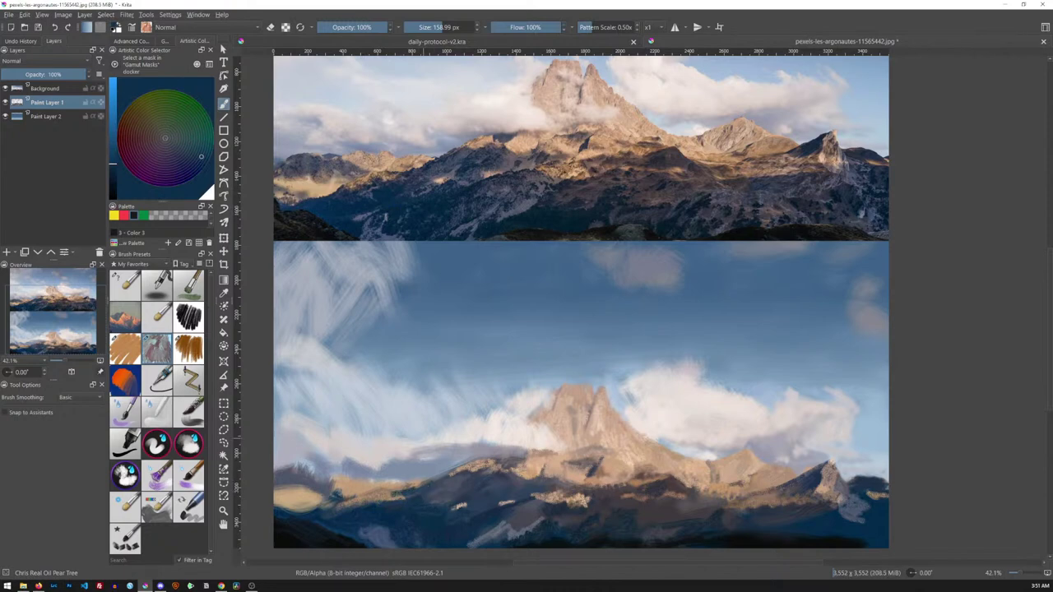
ctrl+click(412, 179)
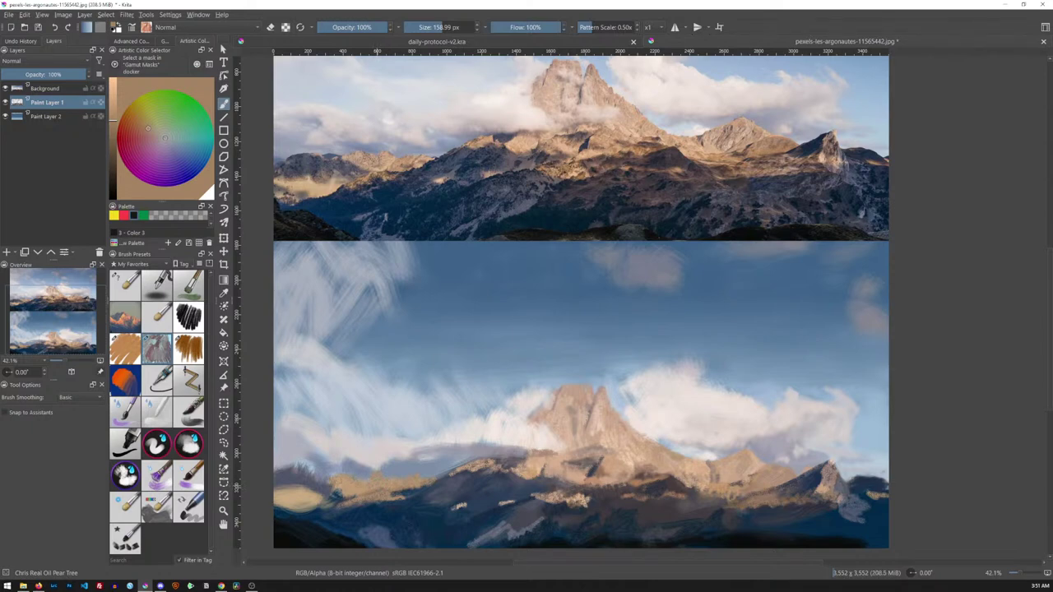
Touch up the shaded far-left ridge and the slope beneath it with sampled slate, brownish grey and muted blue
ctrl+click(327, 164)
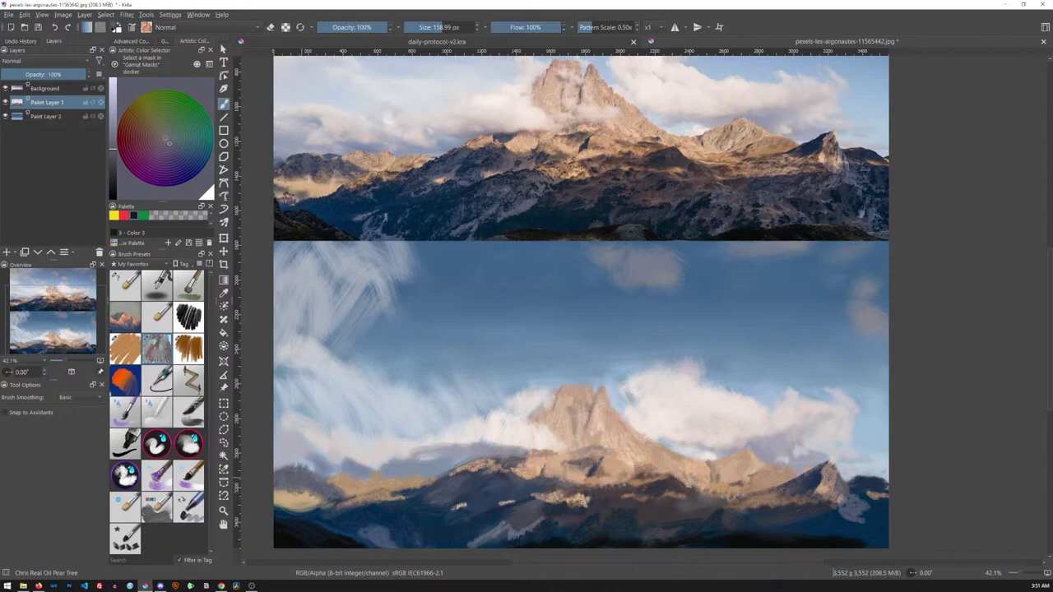
ctrl+click(323, 219)
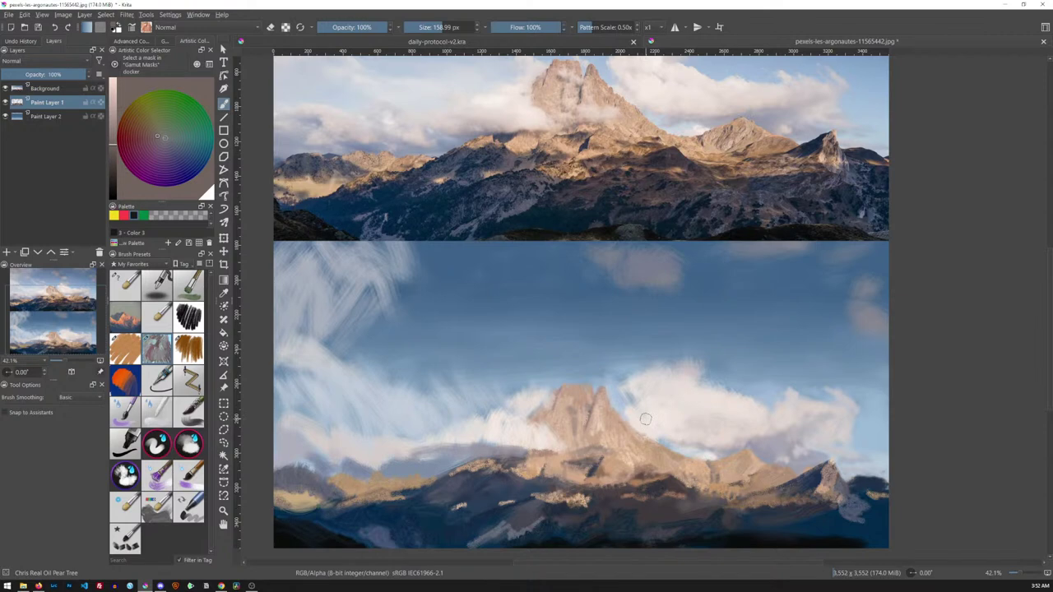
ctrl+click(329, 174)
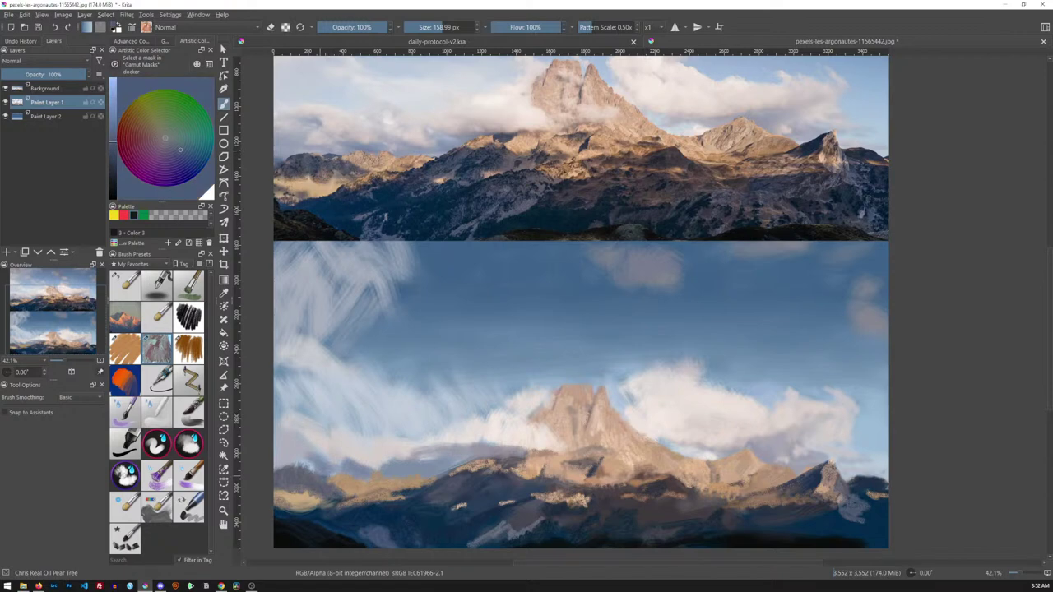
ctrl+click(328, 186)
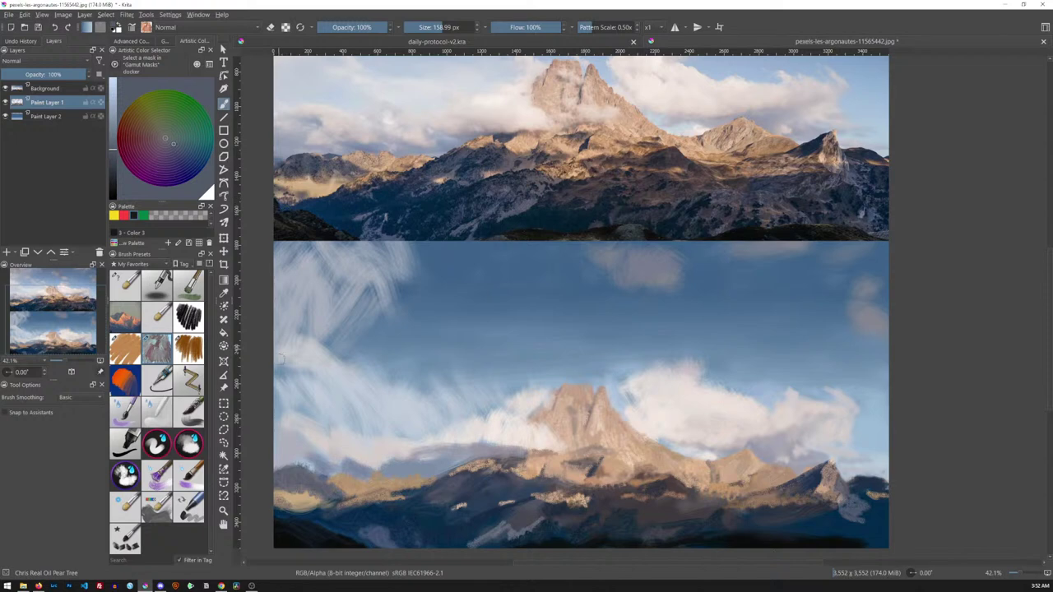
Refine the lower edge of the far-left sunlit patch and the slope below it with sampled tan and deep blue
ctrl+click(379, 203)
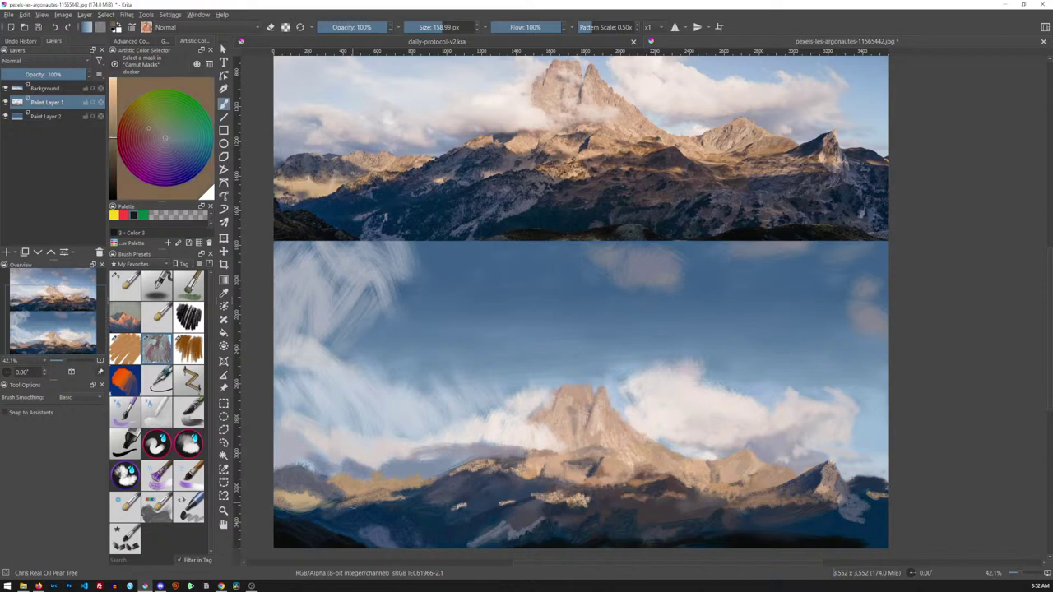
ctrl+click(334, 220)
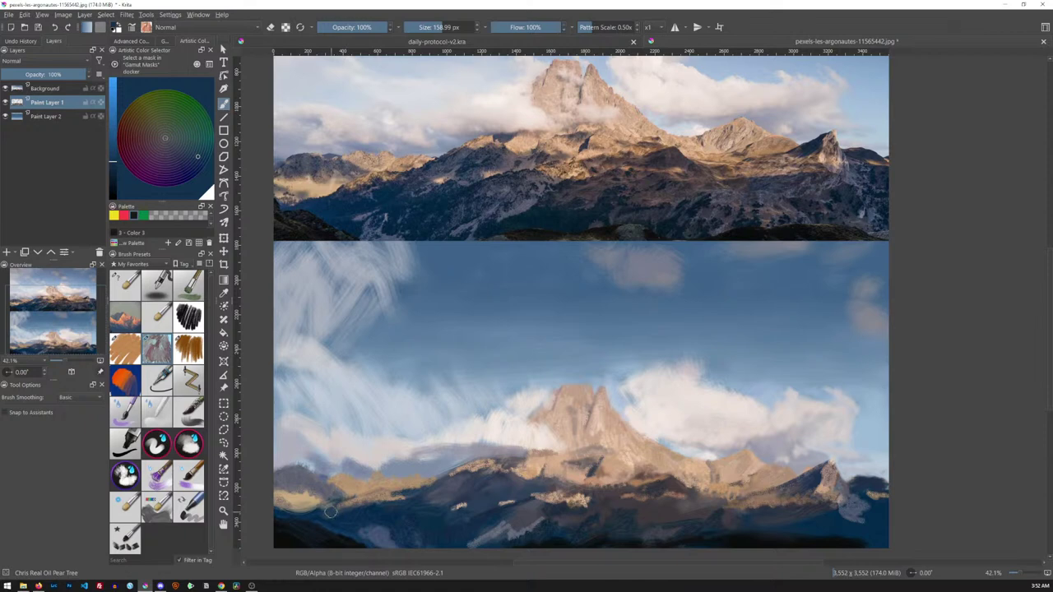
ctrl+click(314, 222)
drag(296, 517, 318, 520)
Rework the cloud just beside the main peak in sampled pale pink and greyish tones with the 001 Chris Painting Copy brush at 103.33 px
click(131, 284)
ctrl+click(514, 132)
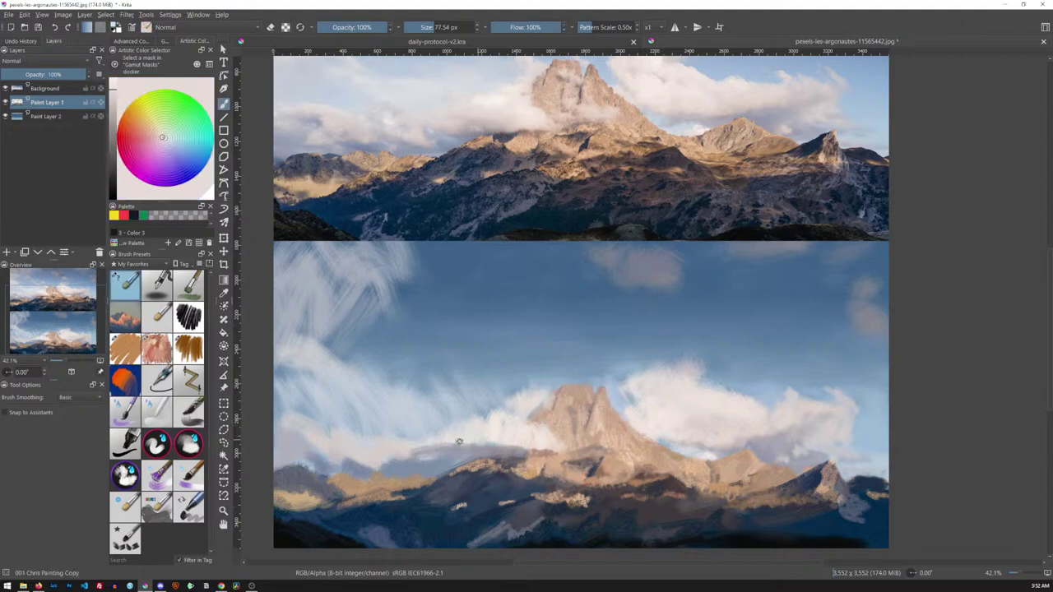
ctrl+click(484, 149)
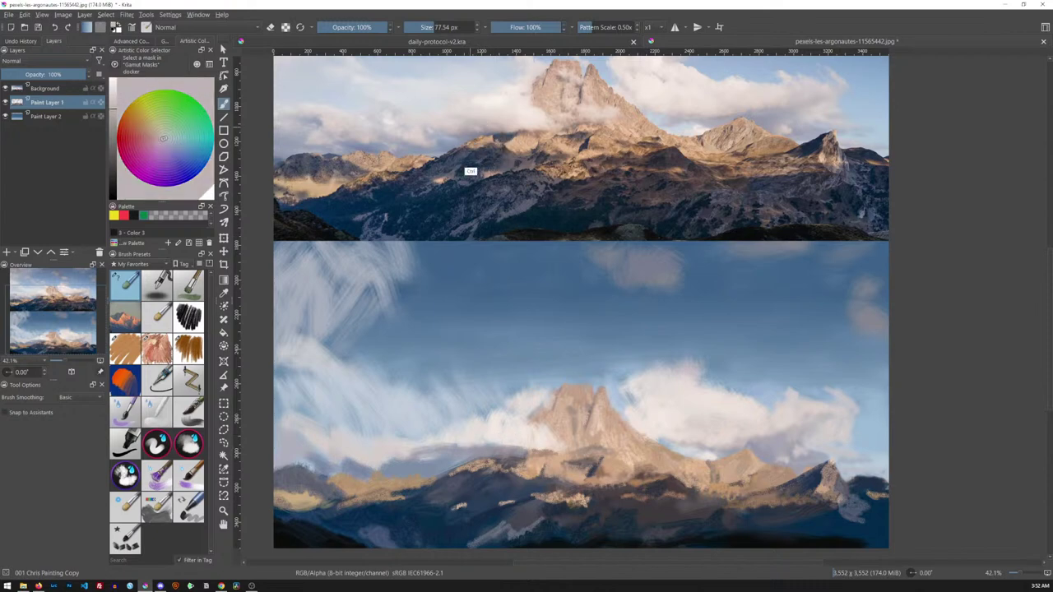
shift+drag(537, 432, 563, 425)
ctrl+click(514, 124)
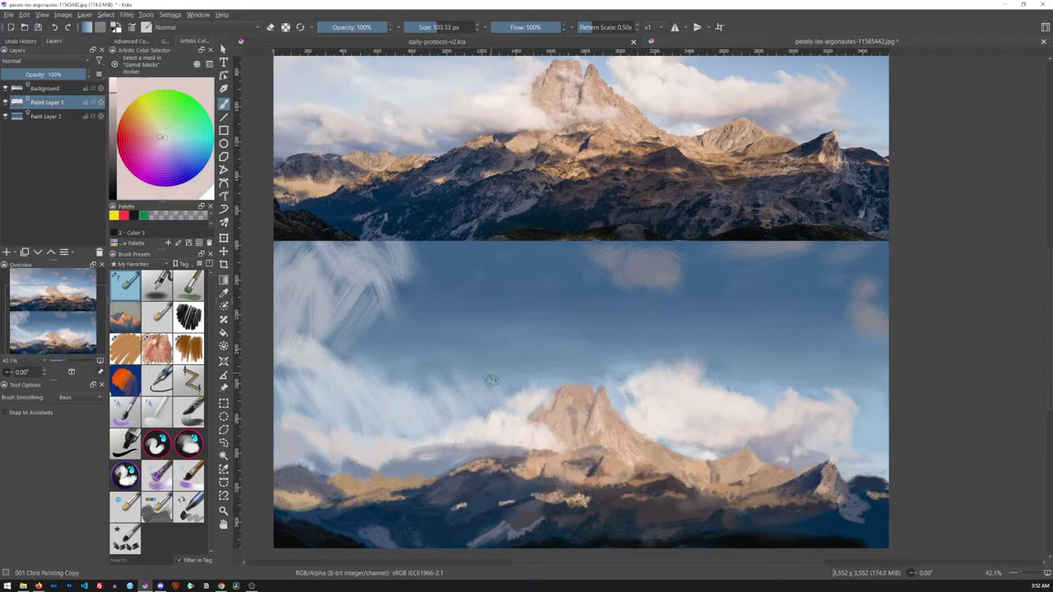
key(ctrl)
ctrl+click(482, 156)
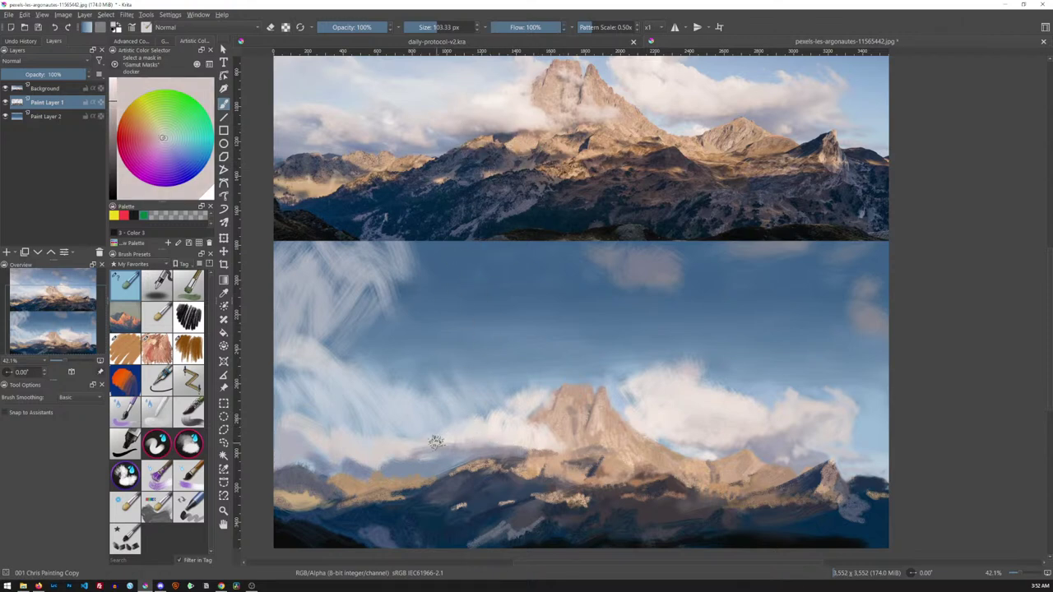
Paint the shaded underside of the left cloud bank above the low ridge with sampled light grey, lavender grey and slate blue
key(ctrl)
ctrl+click(414, 117)
key(ctrl)
ctrl+click(413, 138)
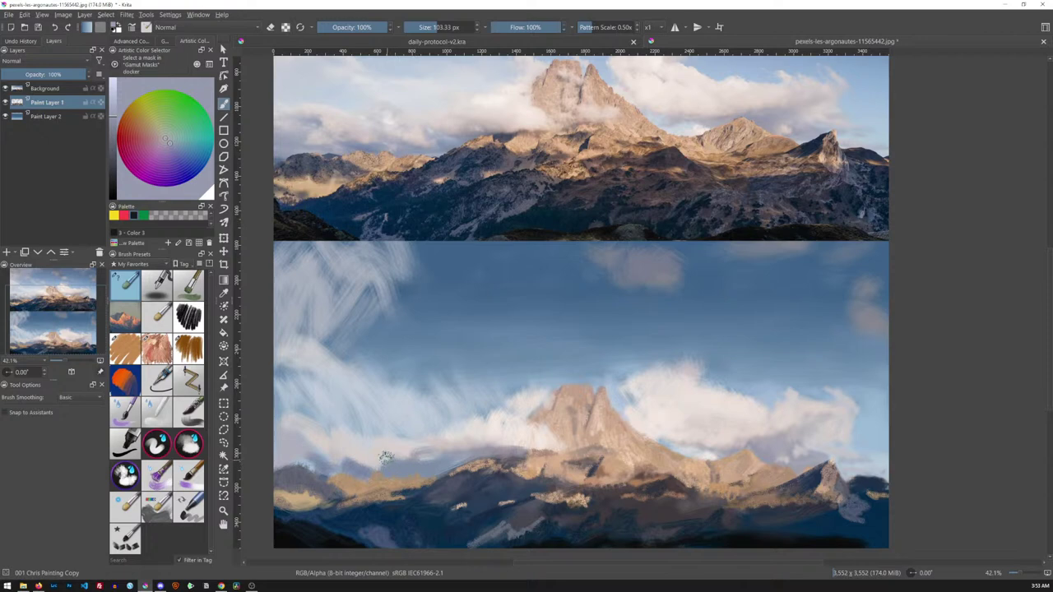
ctrl+click(395, 129)
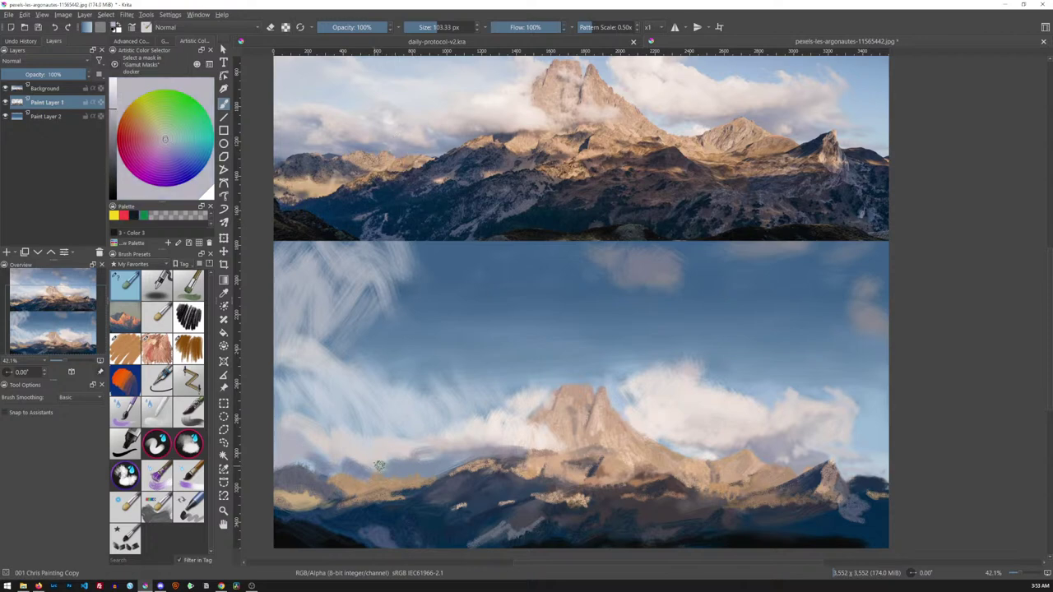
ctrl+click(429, 157)
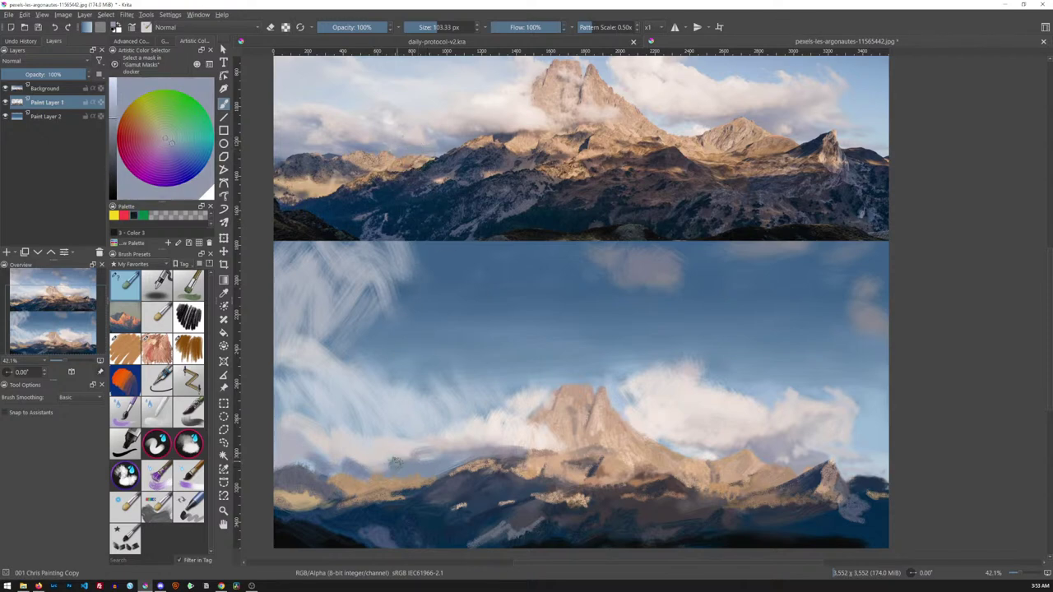
ctrl+click(362, 143)
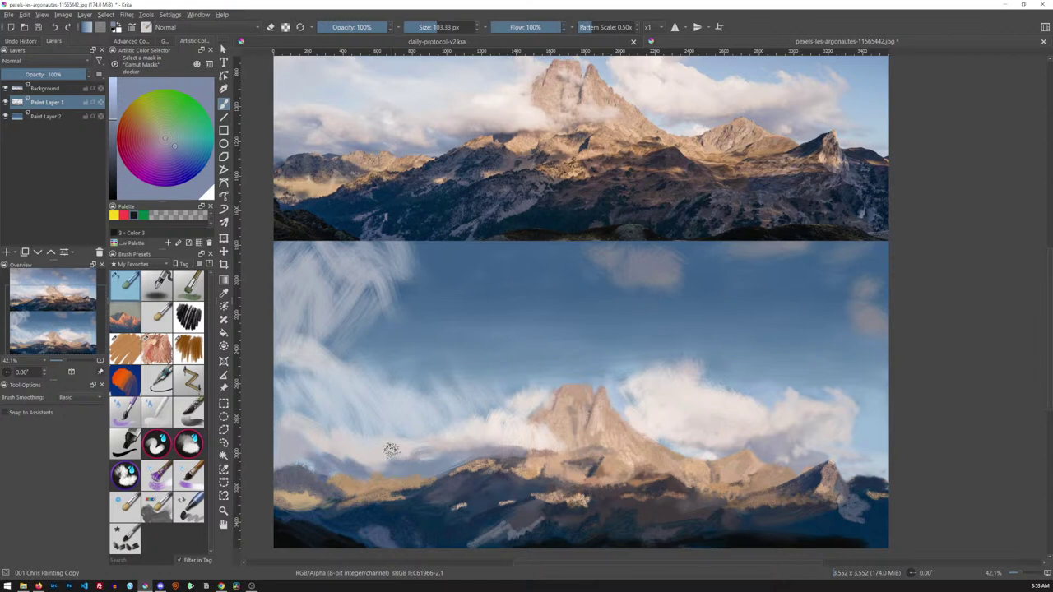
Rework the far-left end of the cloud bank with sampled pale pink highlights and bluish-grey shadows
ctrl+click(345, 138)
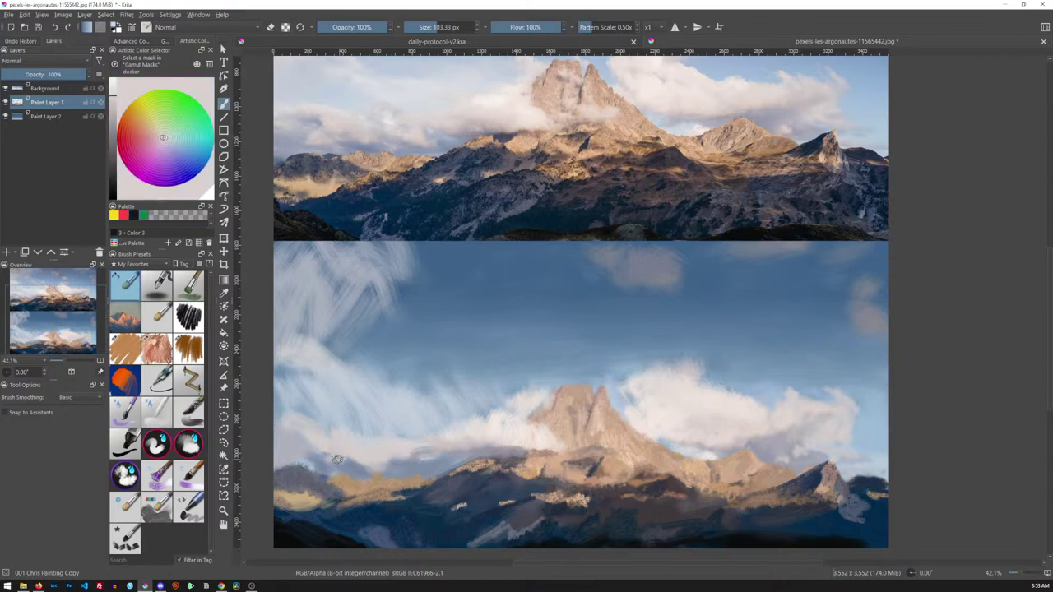
mouse_move(343, 443)
mouse_down()
mouse_move(298, 423)
mouse_move(306, 441)
mouse_up()
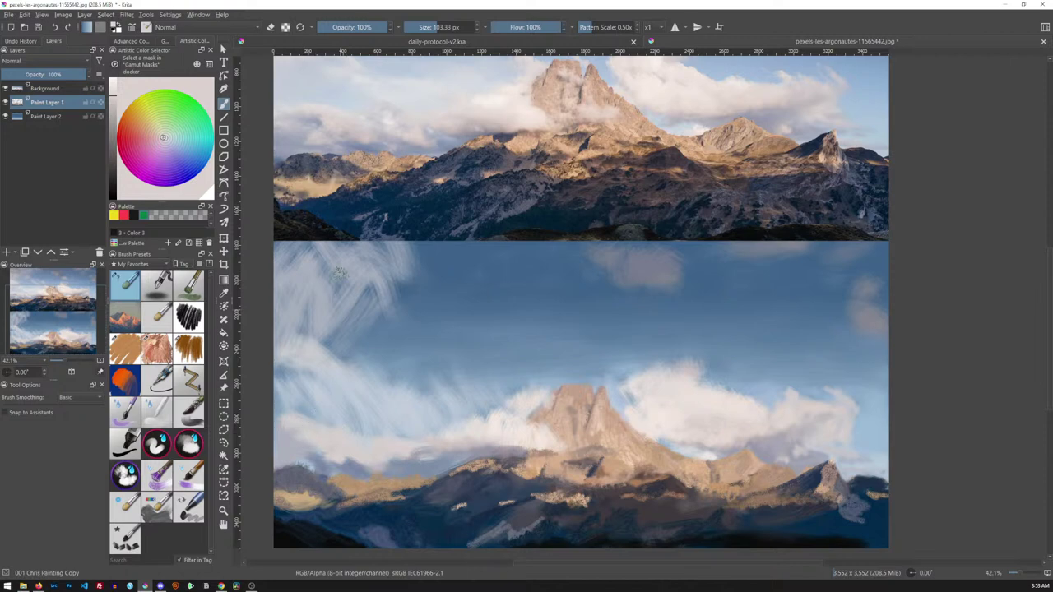
ctrl+click(329, 147)
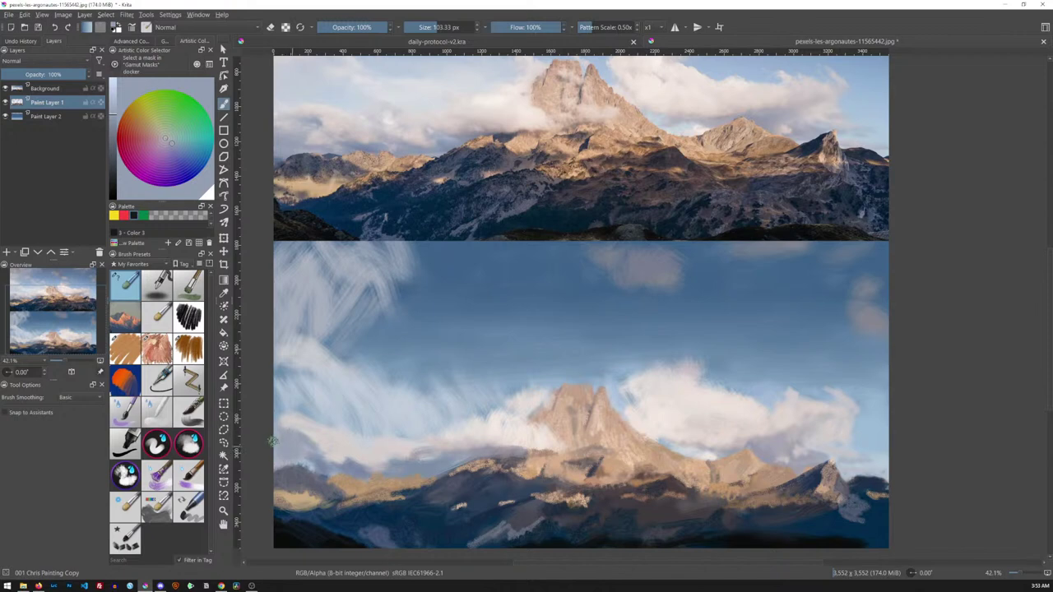
ctrl+click(284, 131)
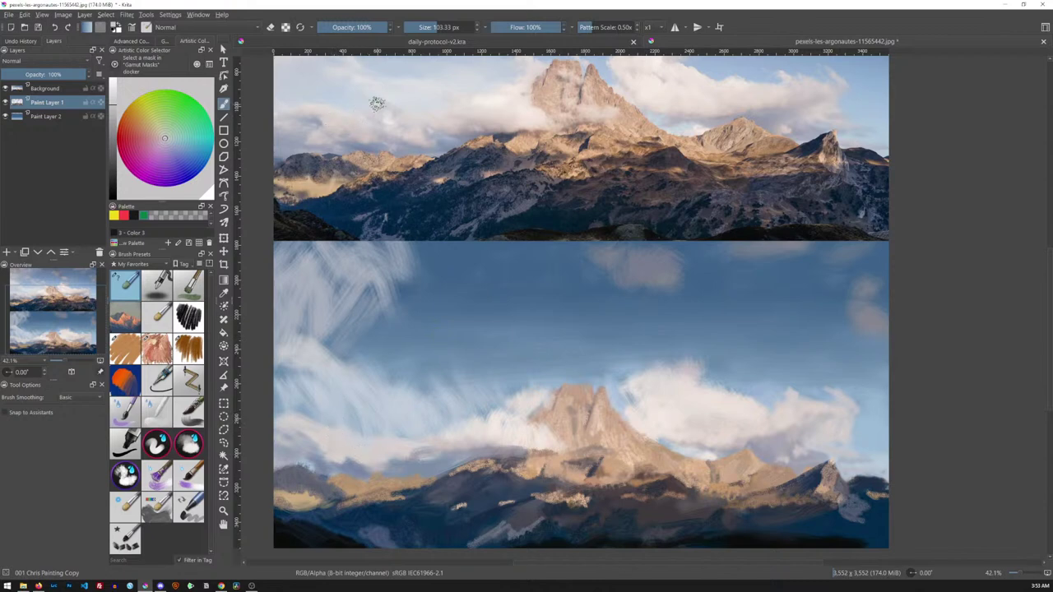
Blend the streaky sky above the left cloud bank with sampled pale blue and light grey at a 129.26 px brush size
ctrl+click(352, 112)
shift+drag(317, 406, 332, 403)
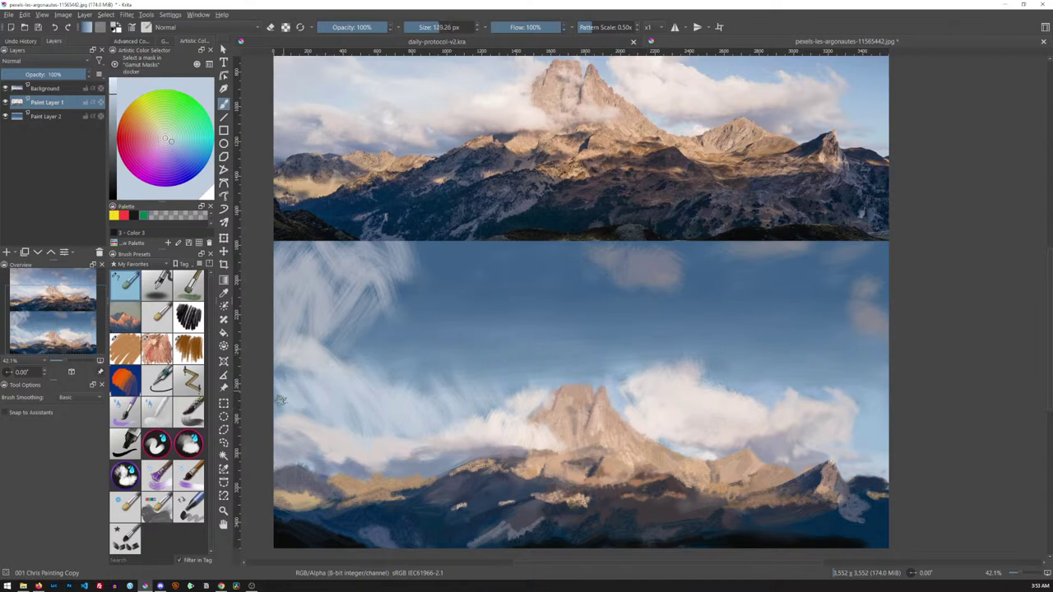
mouse_move(346, 391)
mouse_down()
mouse_move(331, 421)
mouse_move(293, 412)
mouse_move(337, 404)
mouse_up()
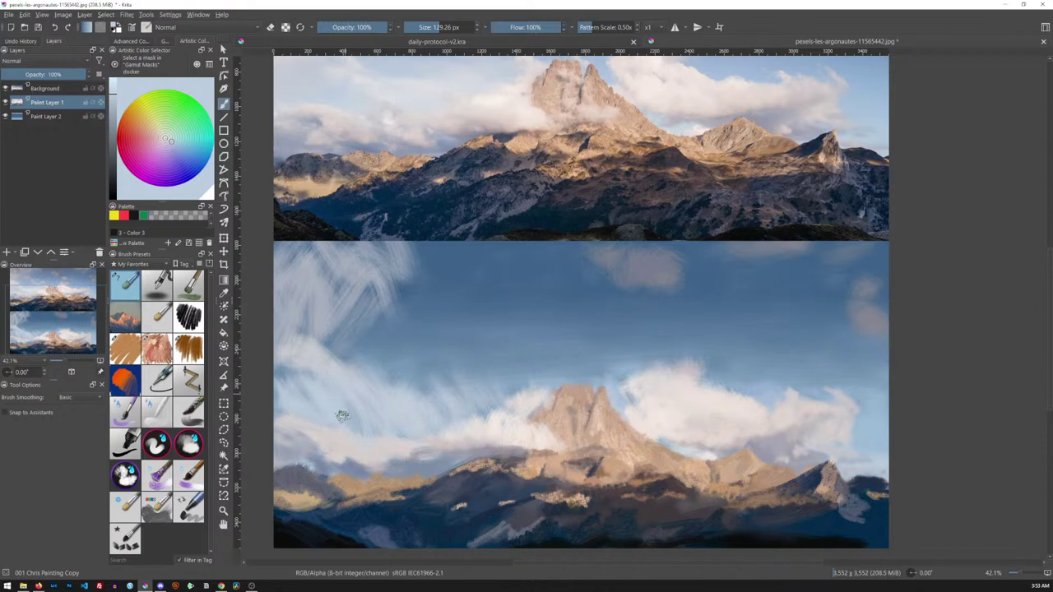
ctrl+click(376, 135)
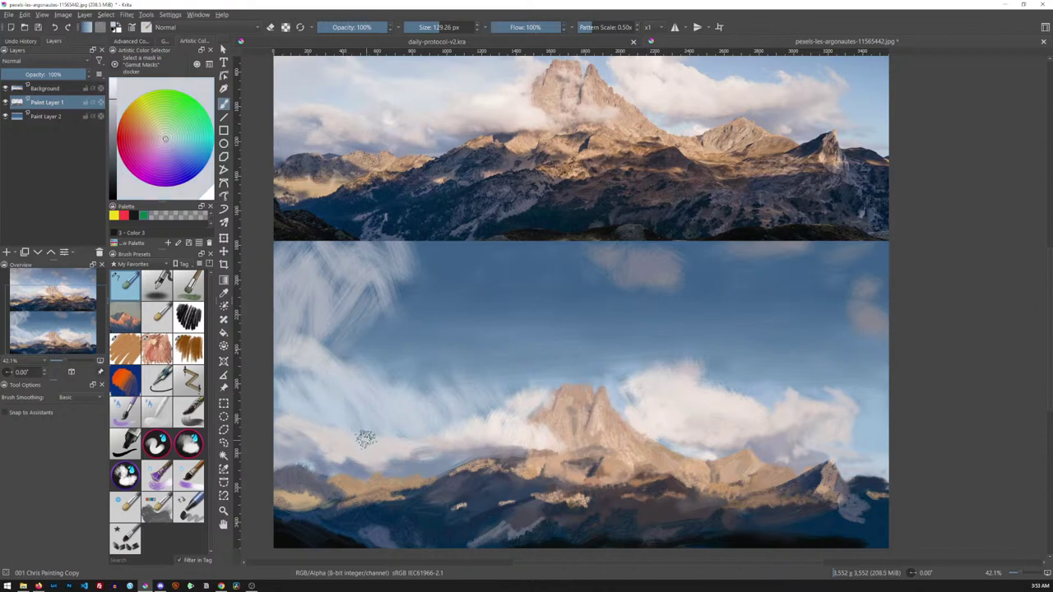
ctrl+click(375, 116)
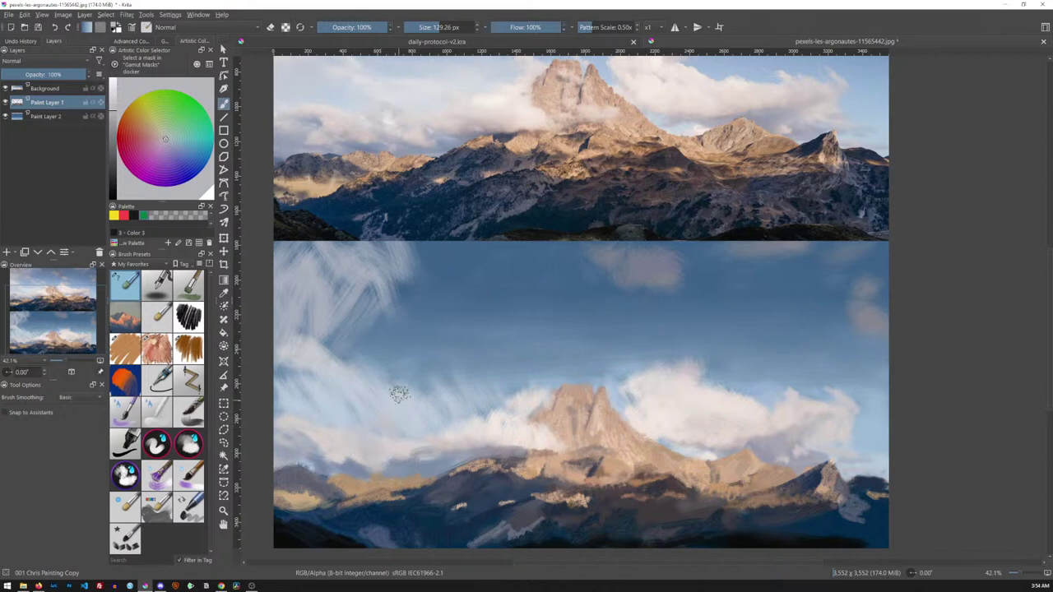
Vary the middle of the left cloud bank and its base with sampled lavender grey, slate blue and pale pink
ctrl+click(387, 131)
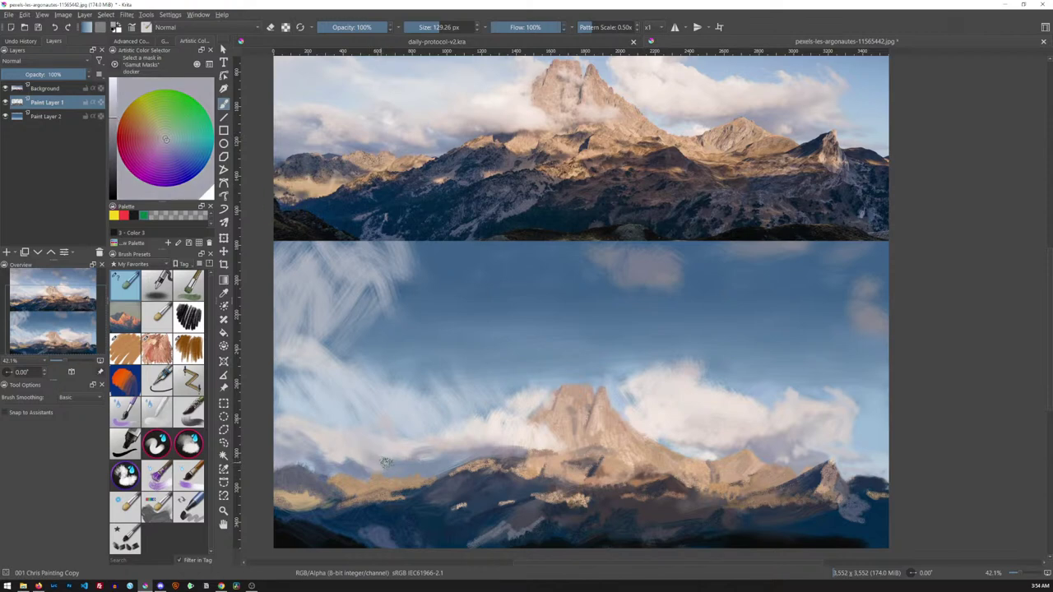
ctrl+click(393, 204)
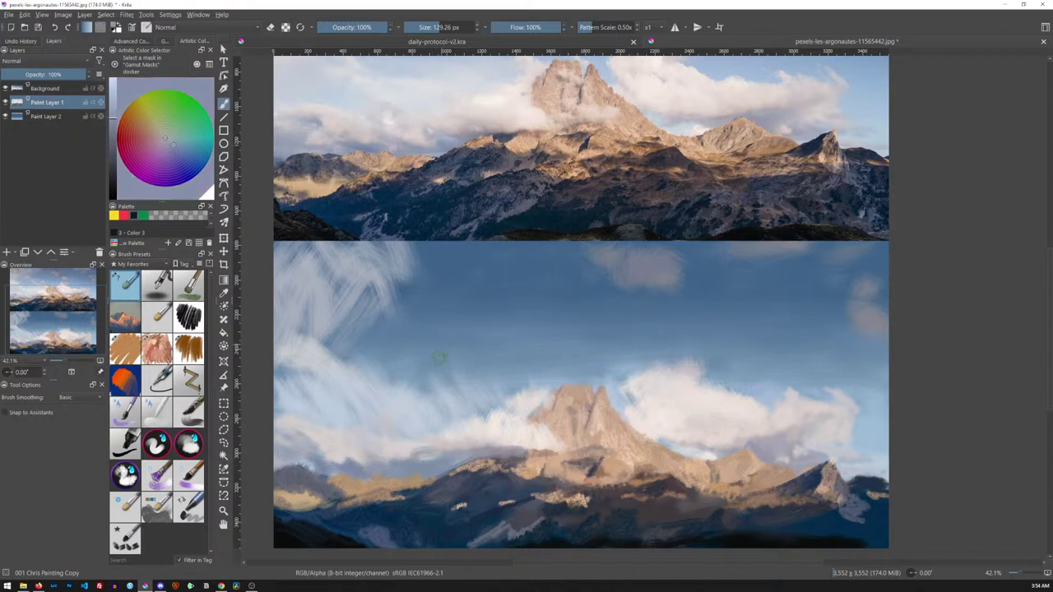
ctrl+click(420, 153)
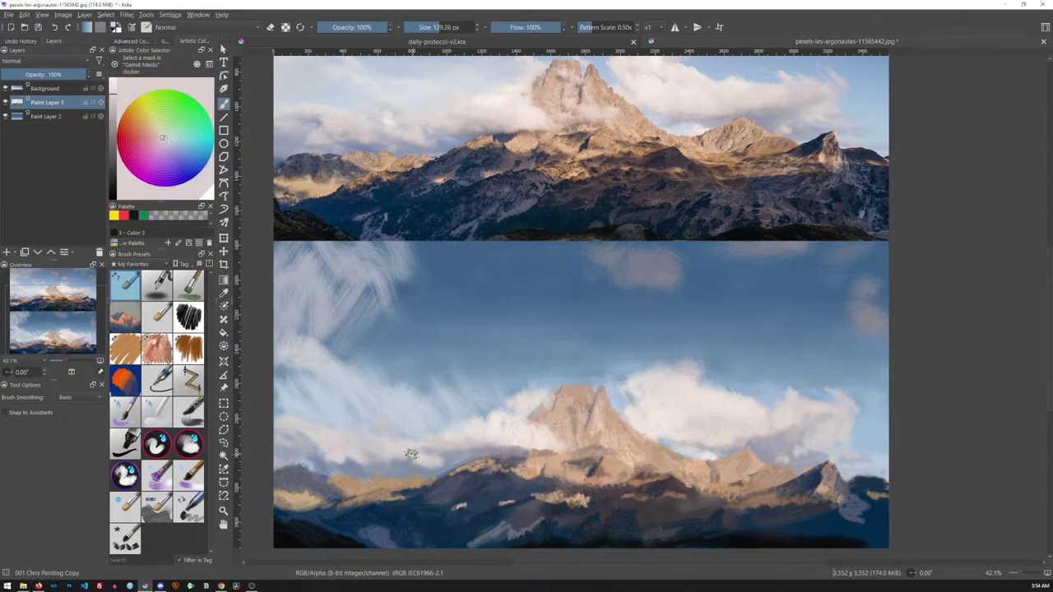
ctrl+click(435, 130)
ctrl+click(452, 145)
mouse_move(452, 430)
mouse_down()
mouse_move(475, 415)
mouse_move(472, 429)
mouse_move(503, 424)
mouse_move(477, 439)
mouse_up()
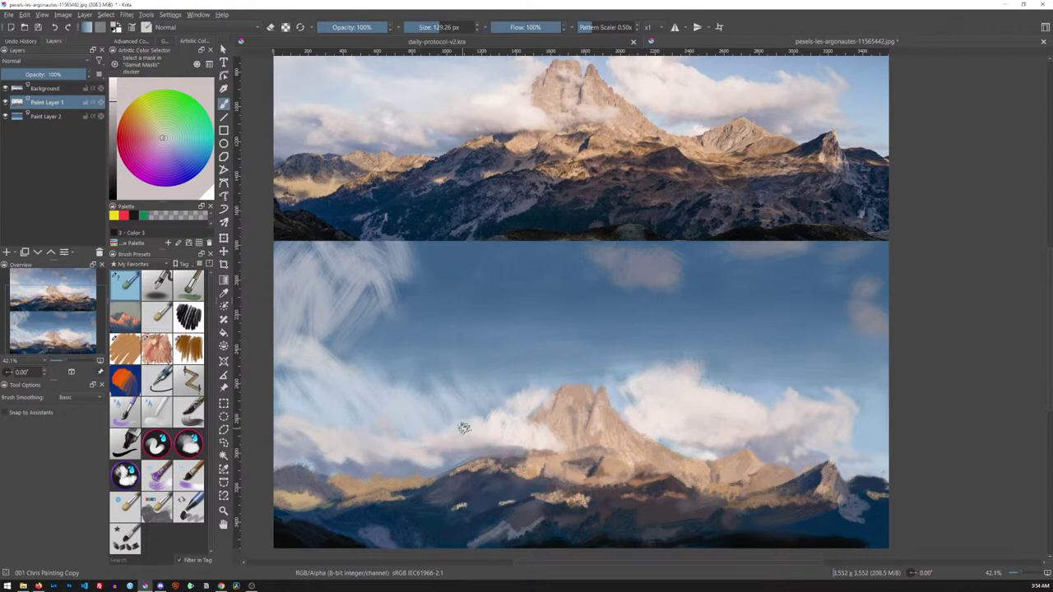
ctrl+click(405, 135)
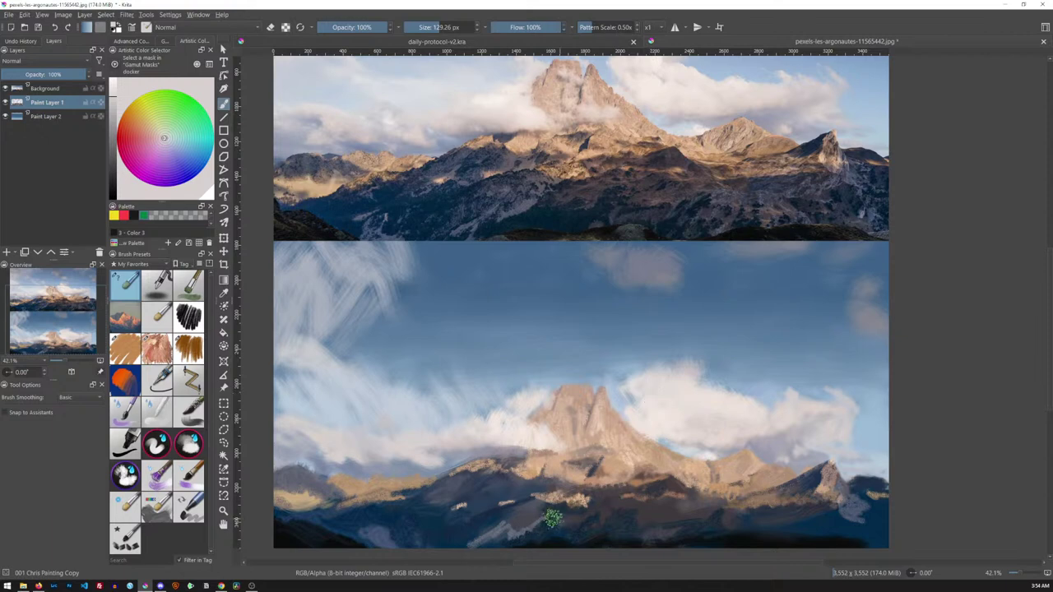
Touch up the main peak's left foot with sampled dusty brown and the dark ridge below with slate, using Chris Real Oil Pear Tree for the ridge
ctrl+click(537, 129)
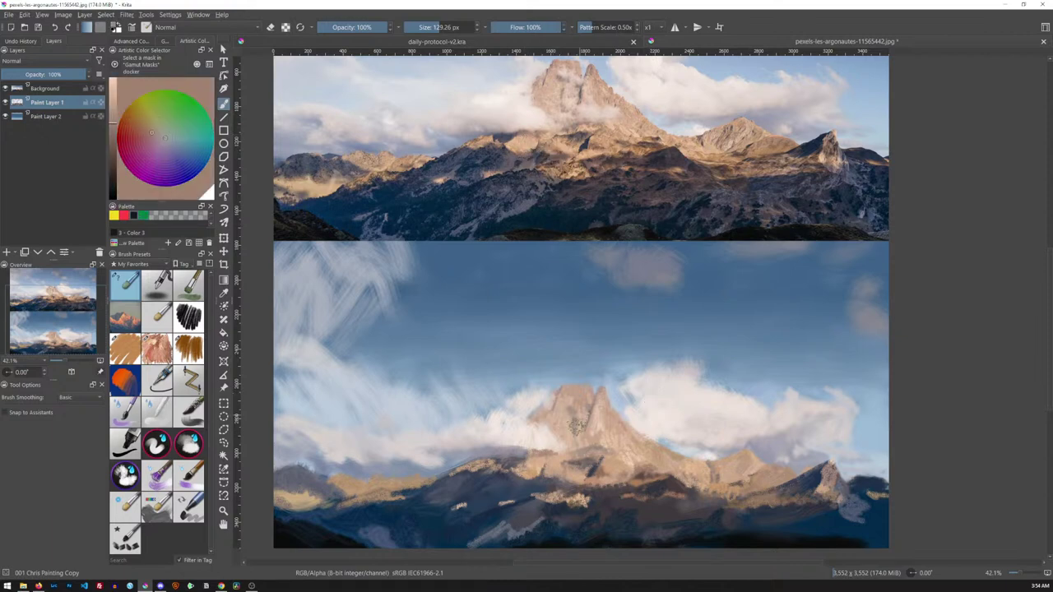
shift+drag(559, 456, 540, 456)
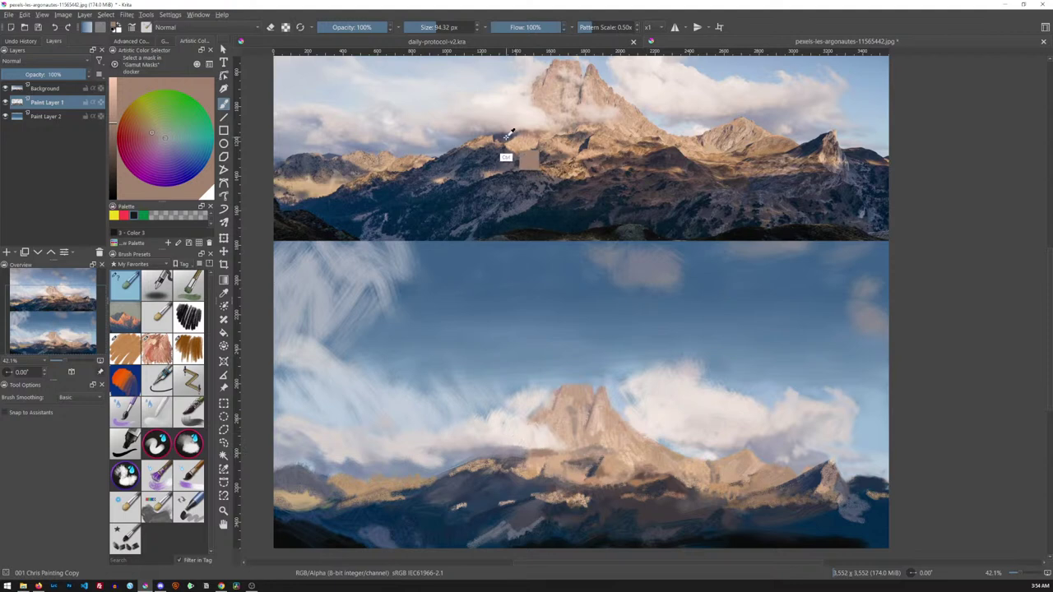
ctrl+click(518, 161)
click(156, 347)
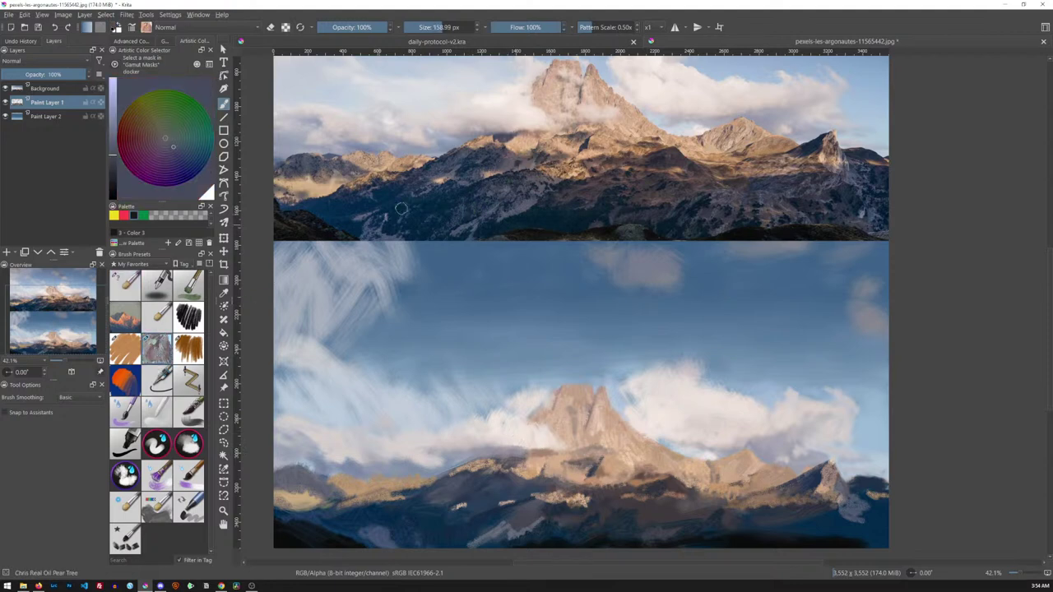
ctrl+click(502, 160)
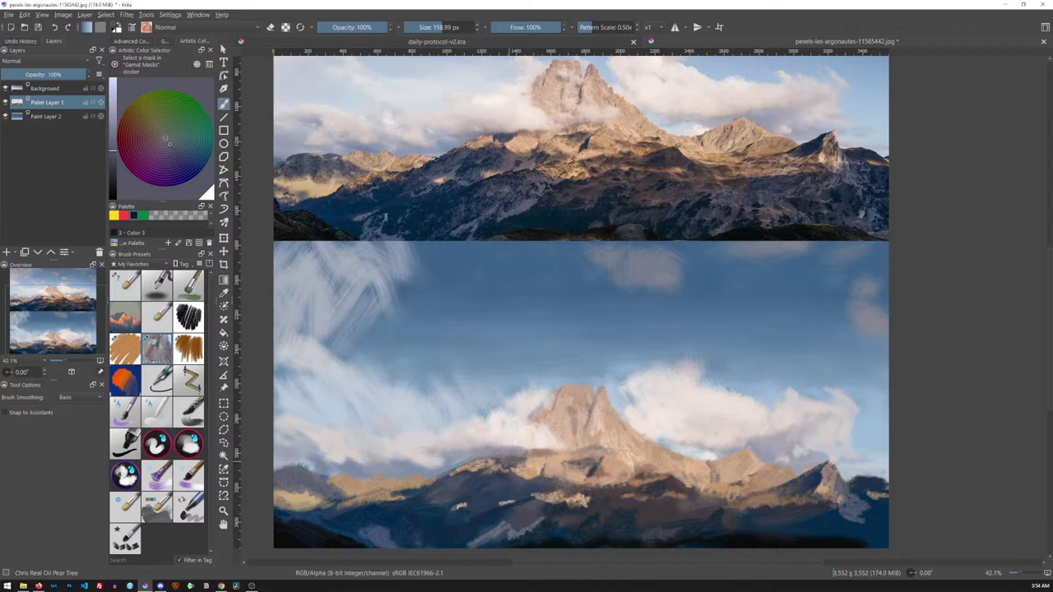
ctrl+click(500, 157)
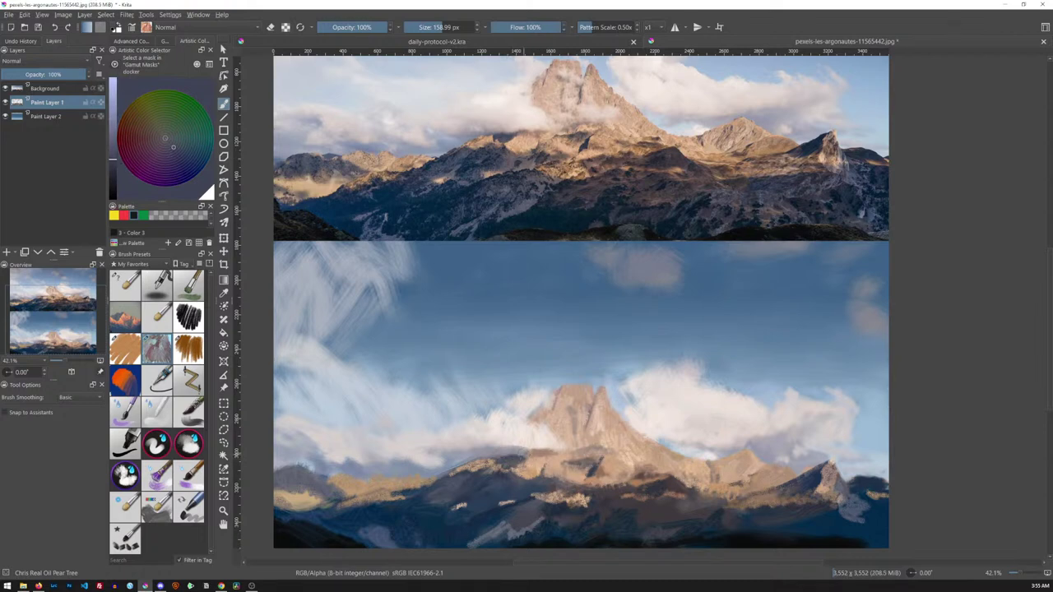
Soften the cloud edge above the dark ridge with sampled grey and pinkish grey, using the 001 Chris Painting Copy brush at 94.32 px
click(132, 284)
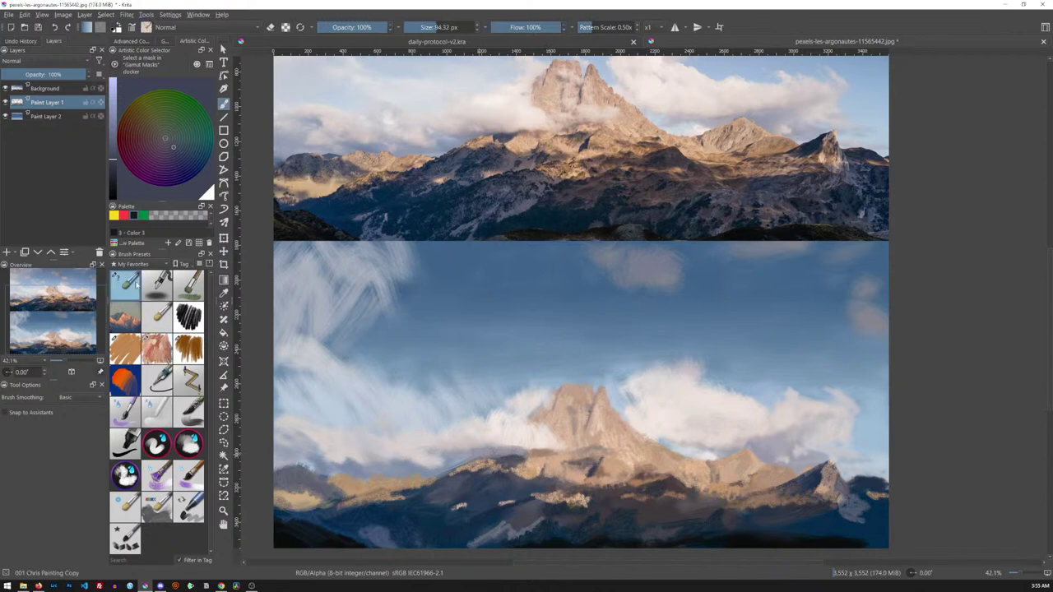
ctrl+click(484, 129)
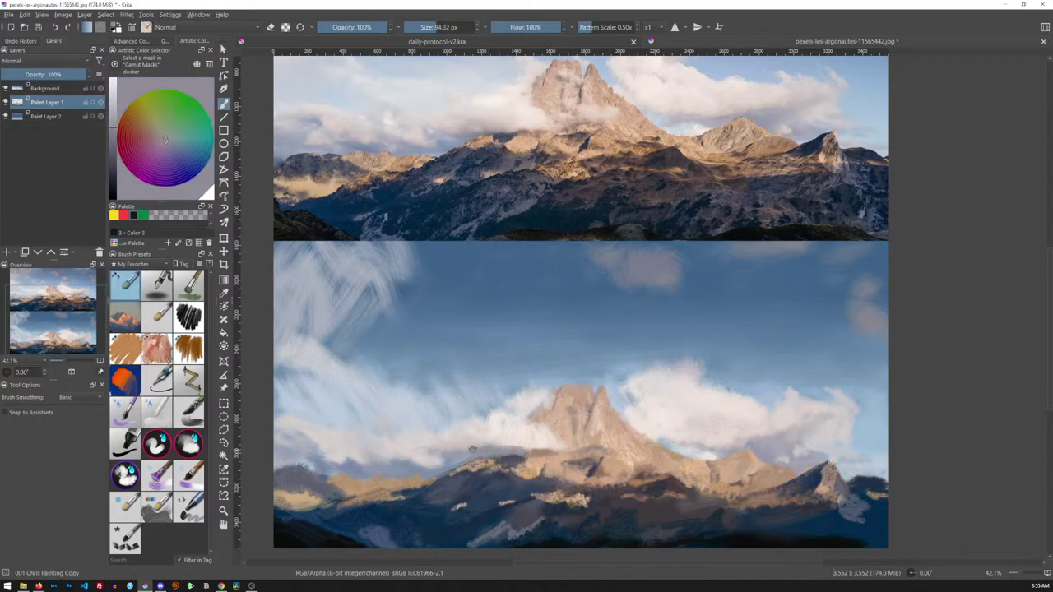
ctrl+click(497, 143)
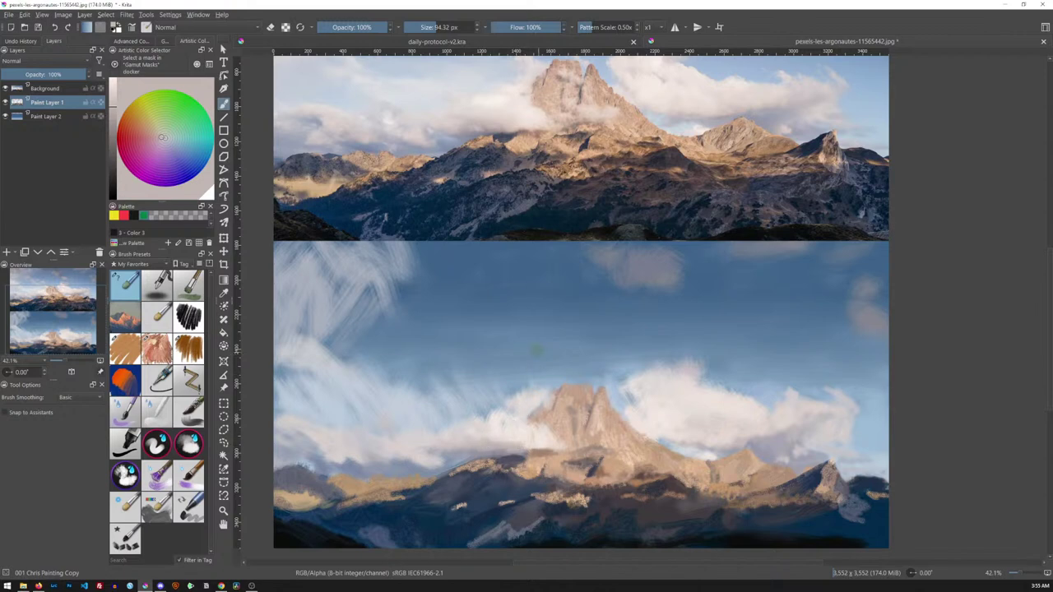
Brighten and soften the cloud bank against the main peak's left side with sampled pale pinkish white and light grey
ctrl+click(498, 141)
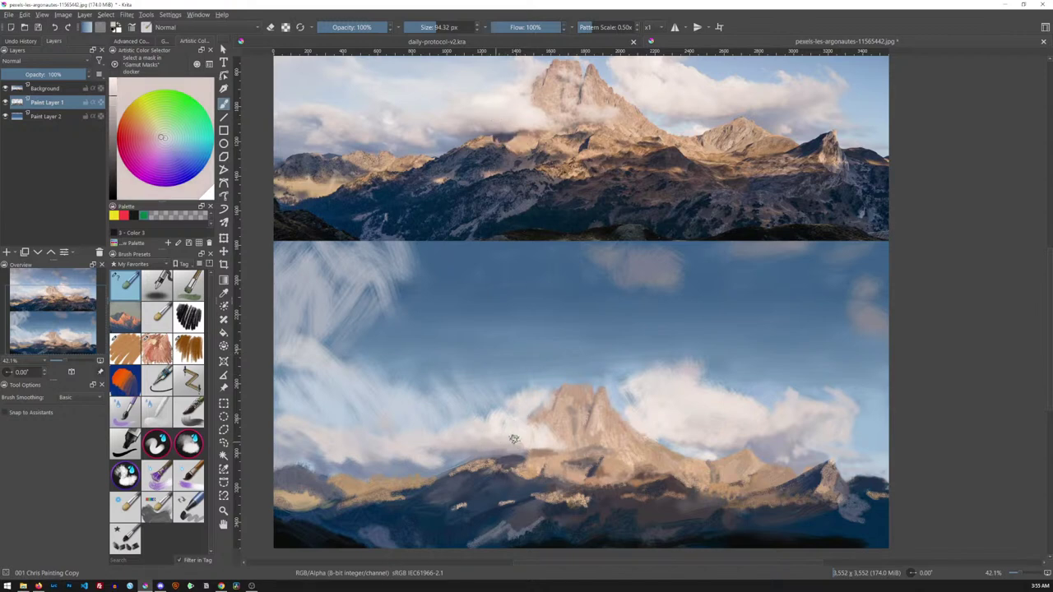
ctrl+click(549, 143)
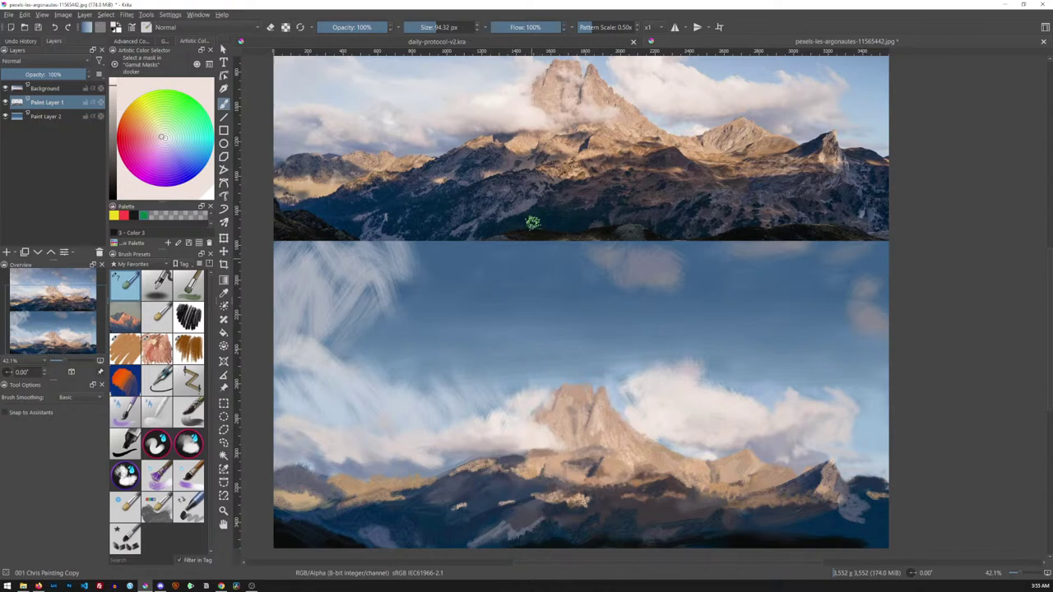
ctrl+click(506, 123)
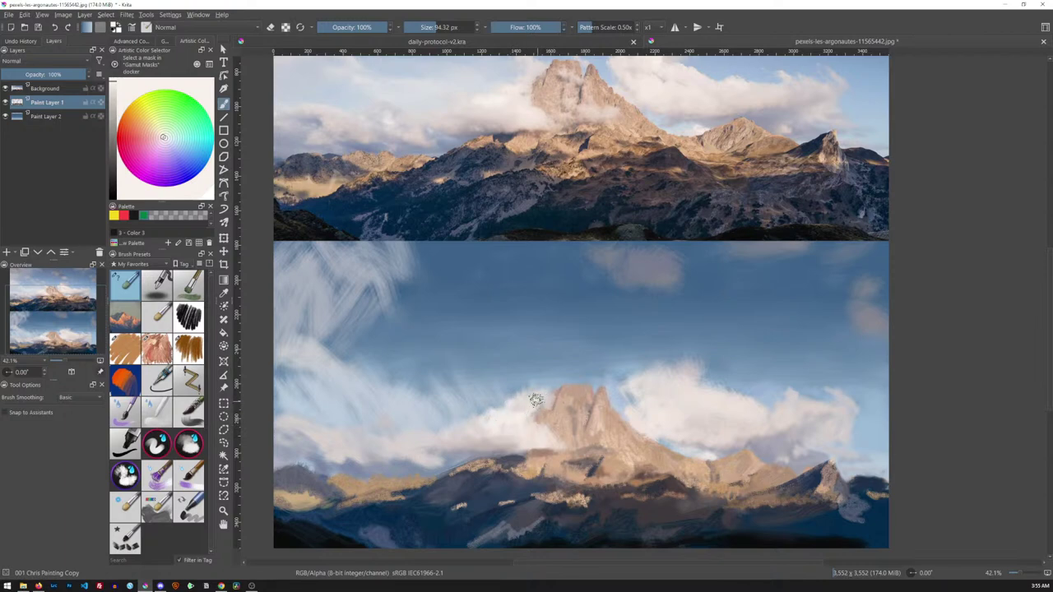
drag(703, 164, 677, 224)
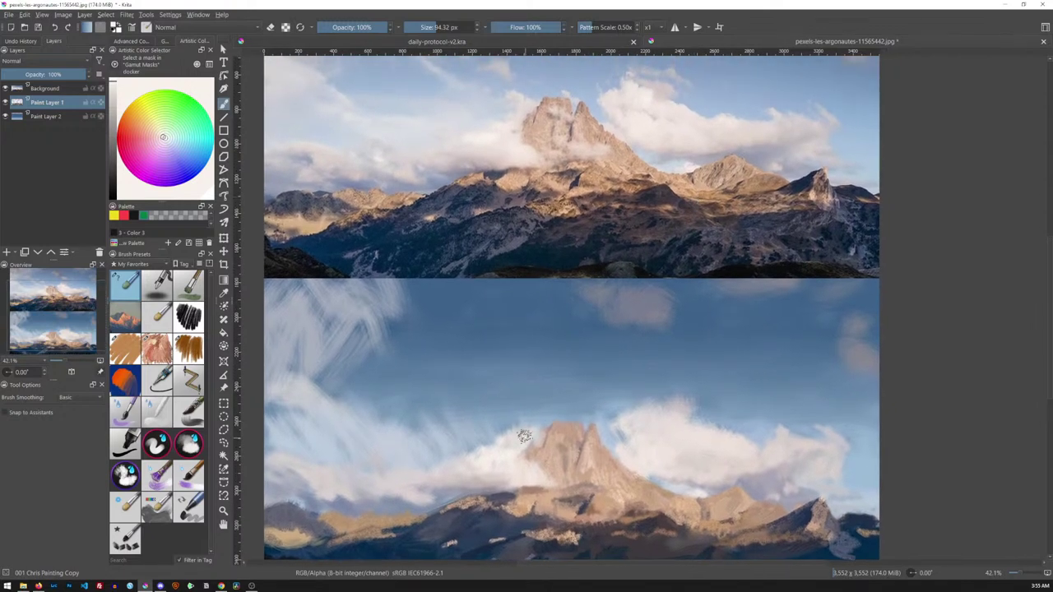
ctrl+click(535, 155)
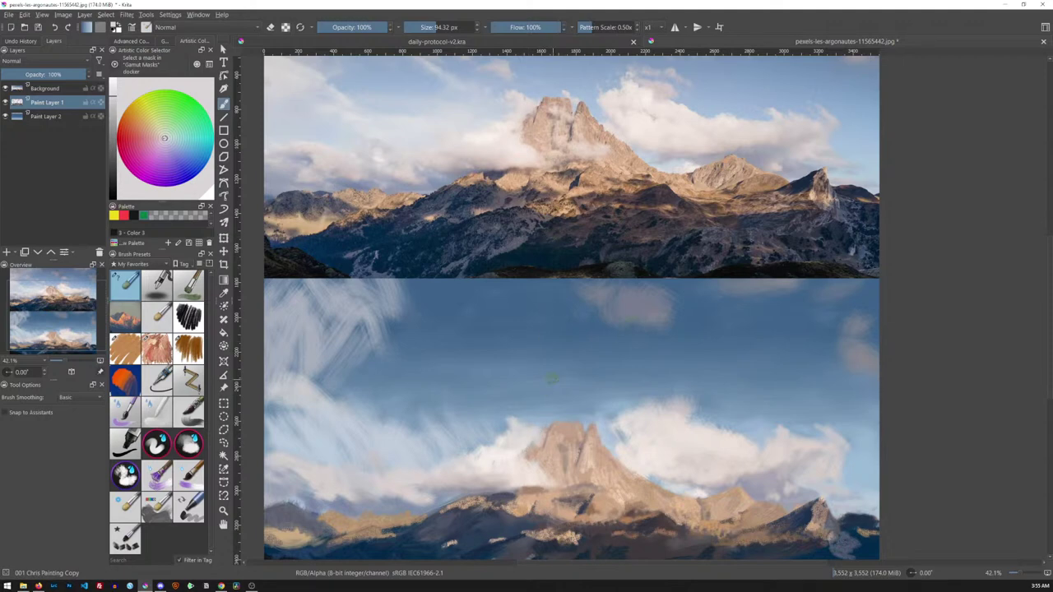
Refine the main peak's upper left contour with sampled dusty brown and tan, using Chris Real Oil Pear Tree at 136.86 px
click(156, 348)
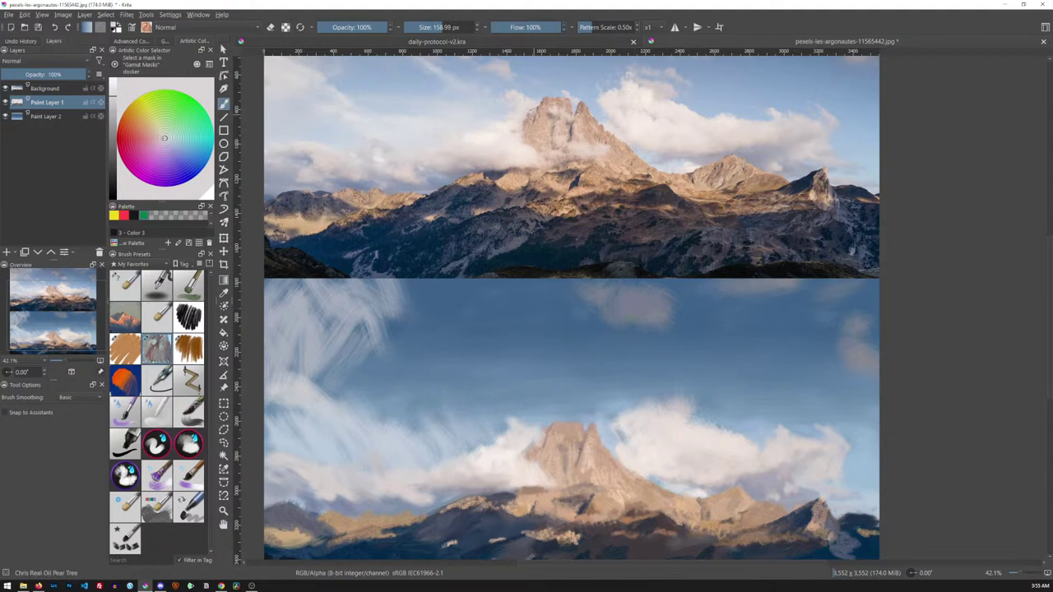
ctrl+click(539, 115)
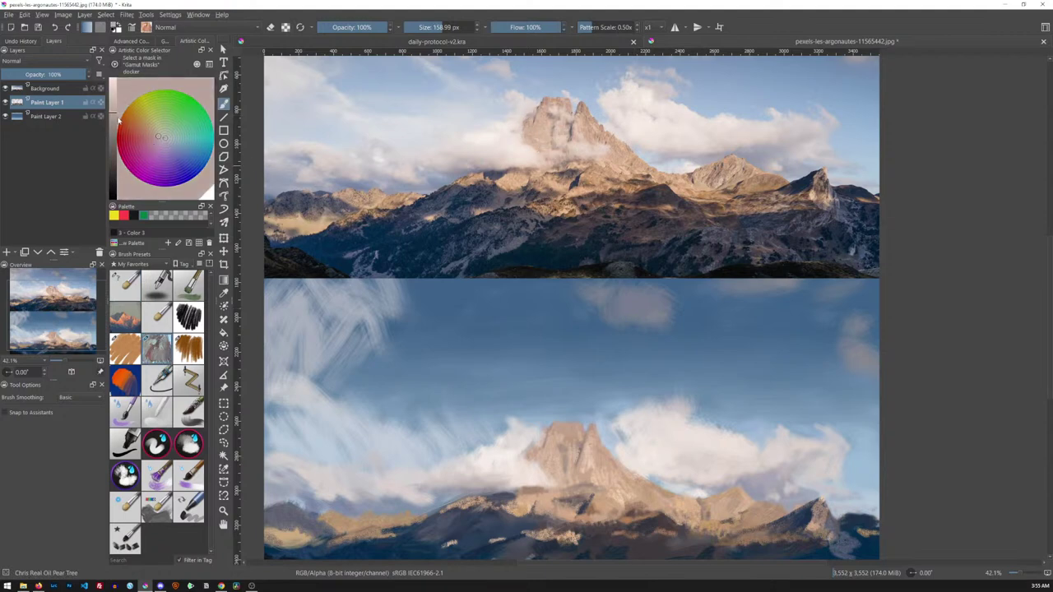
mouse_move(560, 443)
shift+mouse_down()
mouse_move(551, 444)
mouse_move(548, 416)
shift+mouse_up()
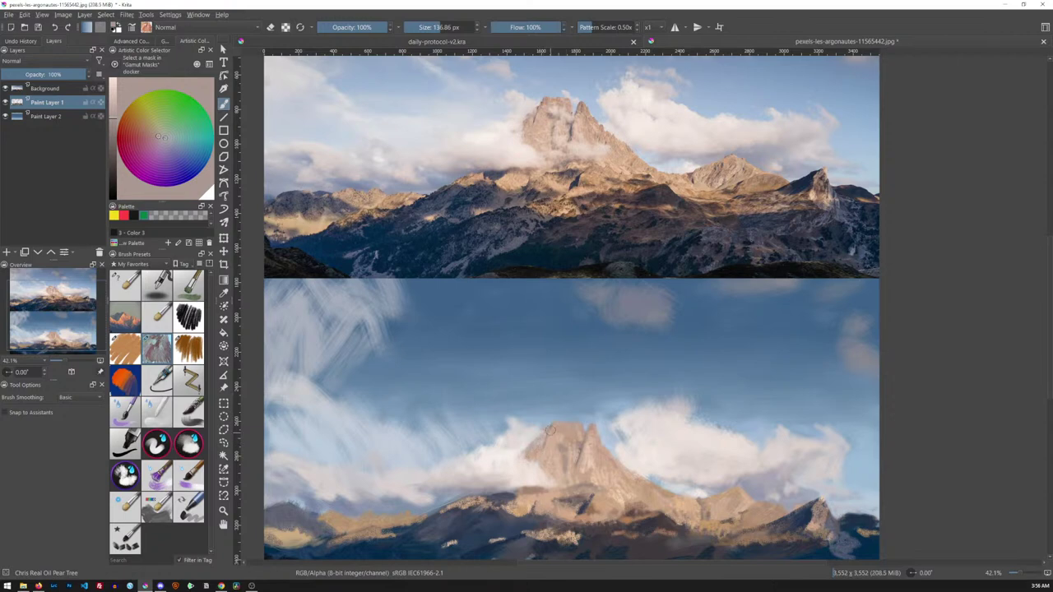
ctrl+click(564, 153)
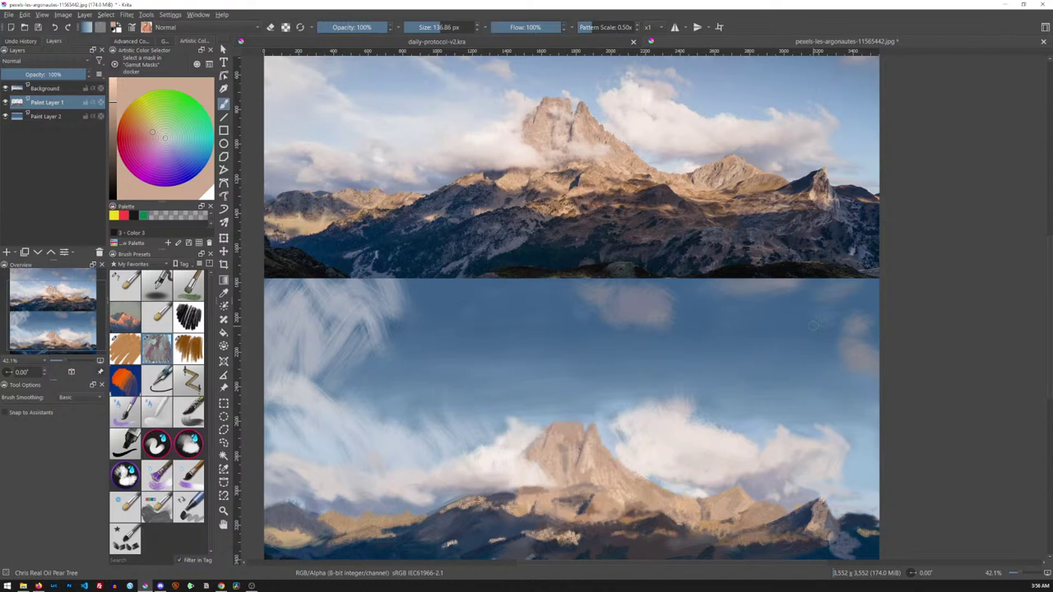
Paint soft mist over the main peak's foot with sampled pale pink and peach tones, using 001 Chris Painting Copy at 94.32 px
click(126, 282)
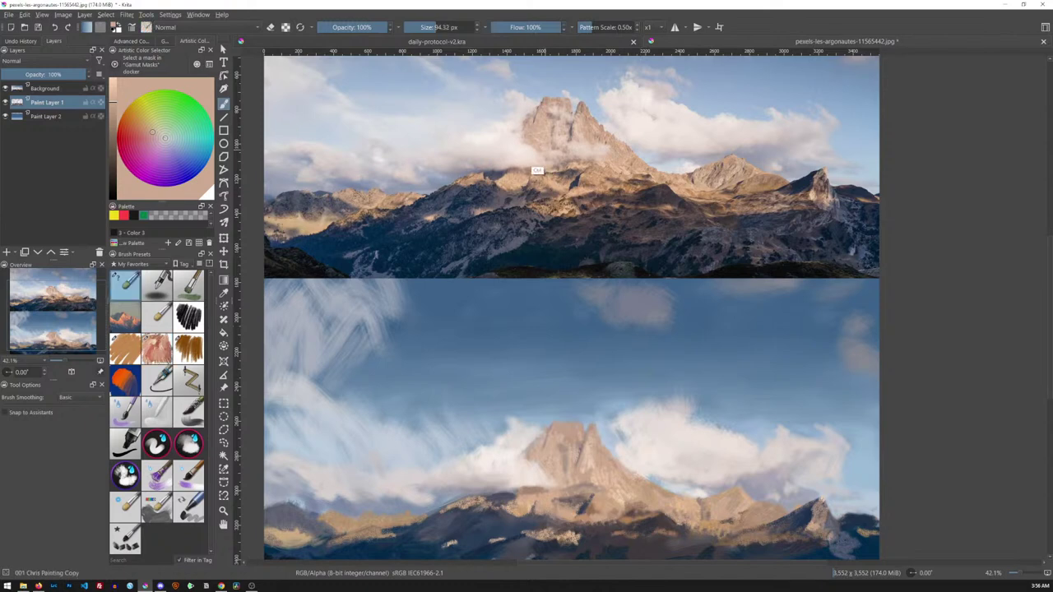
ctrl+click(530, 172)
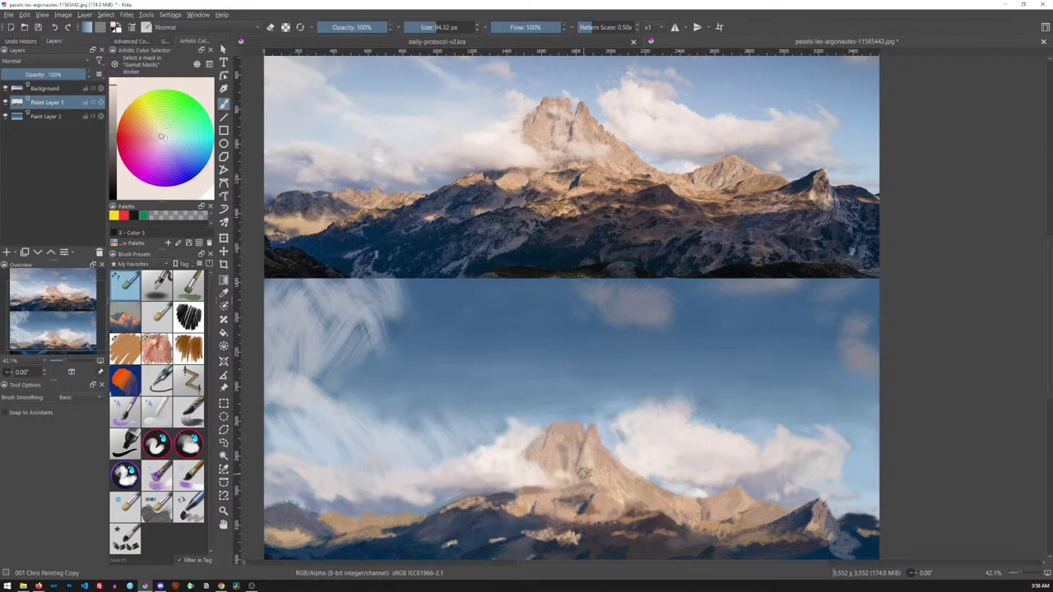
ctrl+click(586, 144)
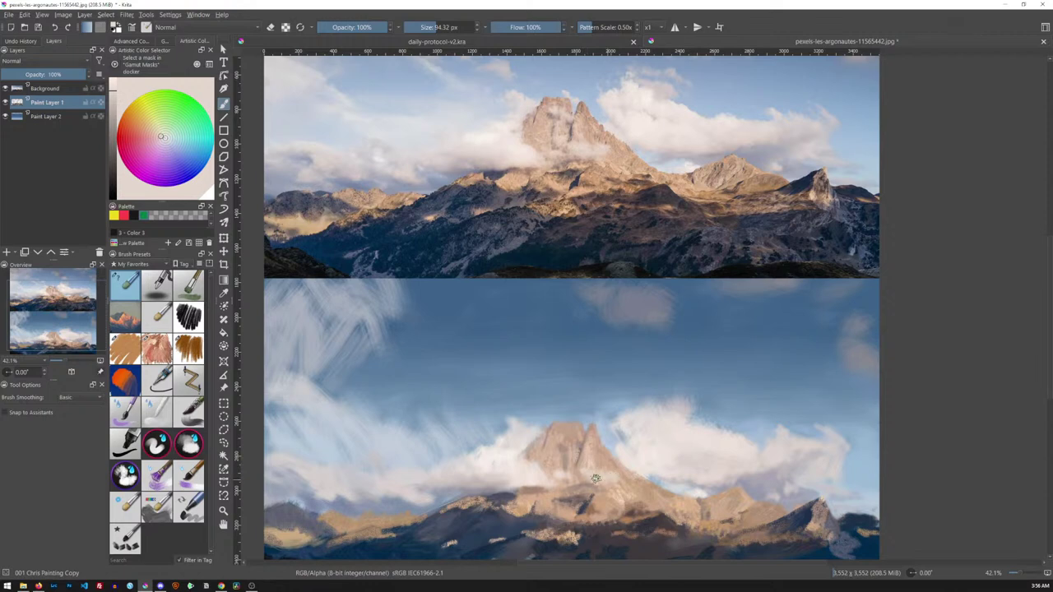
ctrl+click(557, 151)
ctrl+click(559, 218)
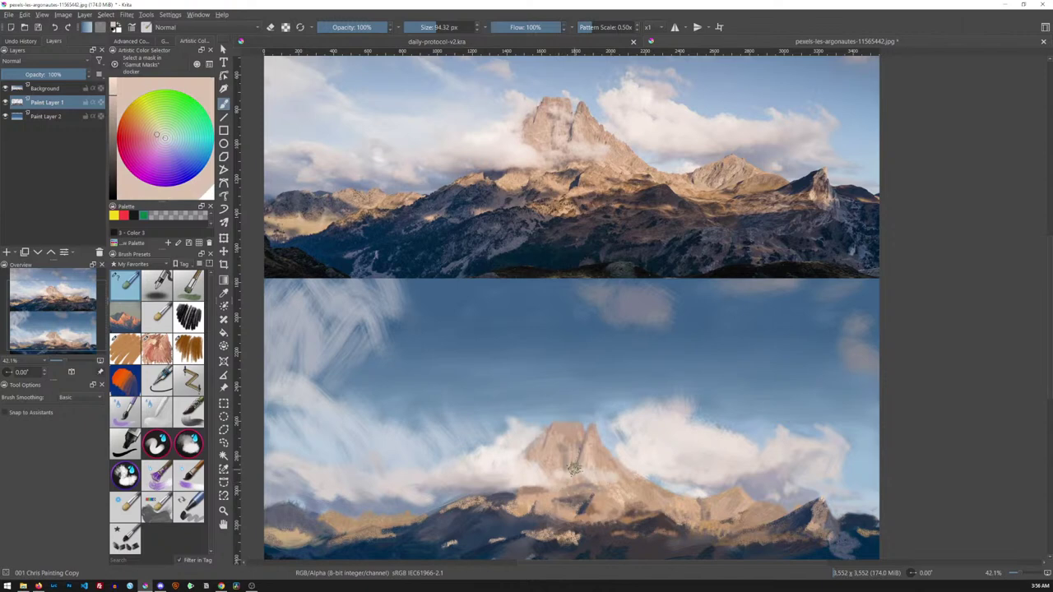
ctrl+click(586, 173)
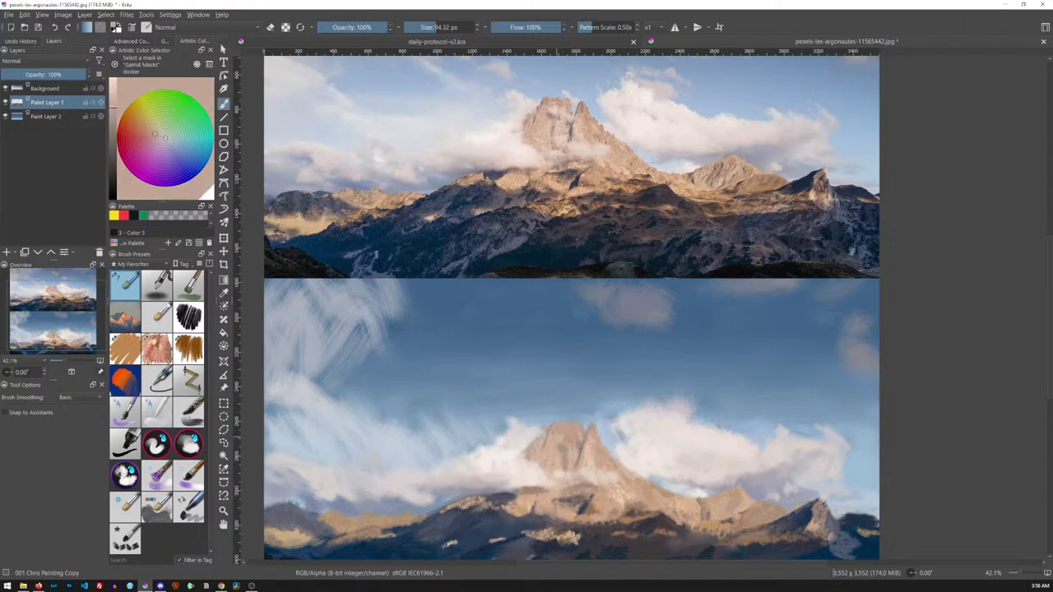
Restate the shaded rock on the main peak's face with sampled pinkish brown, using Chris Real Oil Pear Tree at 76.66 px
click(158, 347)
shift+drag(595, 430, 575, 467)
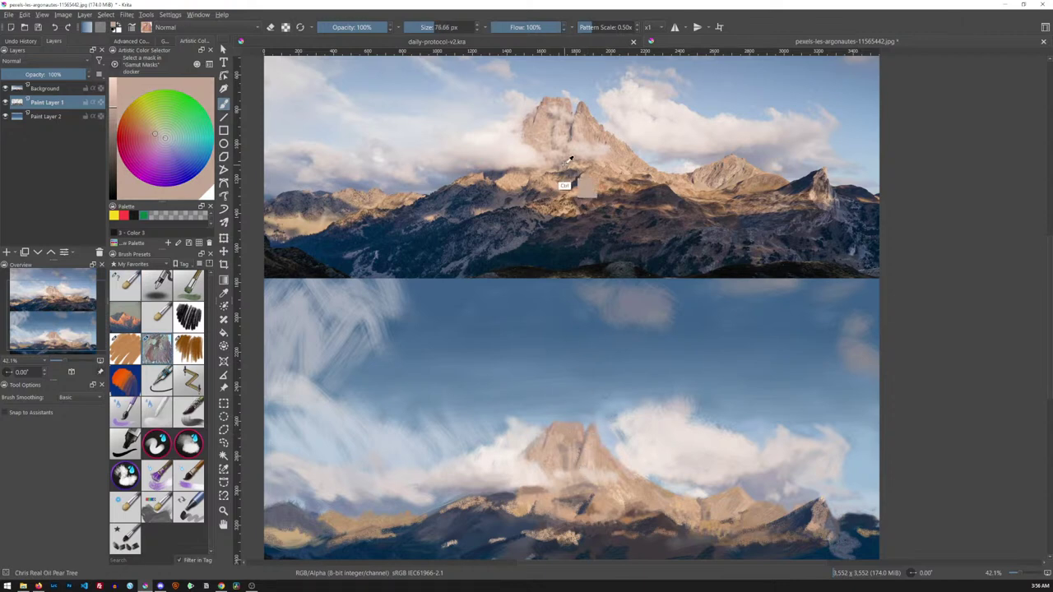
ctrl+click(586, 184)
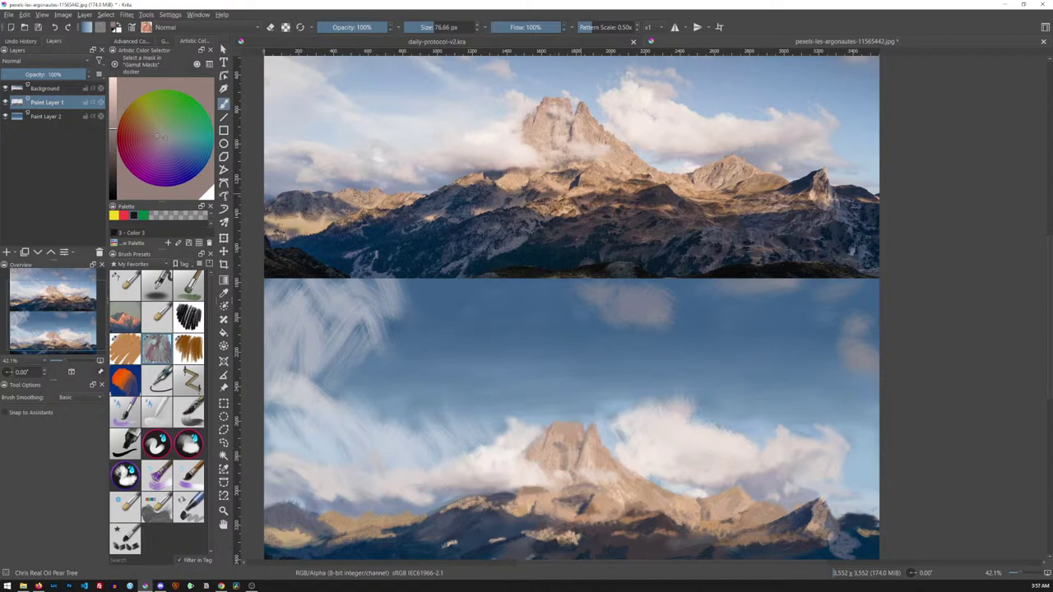
Add a thin pale wisp across the main peak's upper face and warm its foot, using 001 Chris Painting Copy at 51.66 px
click(131, 290)
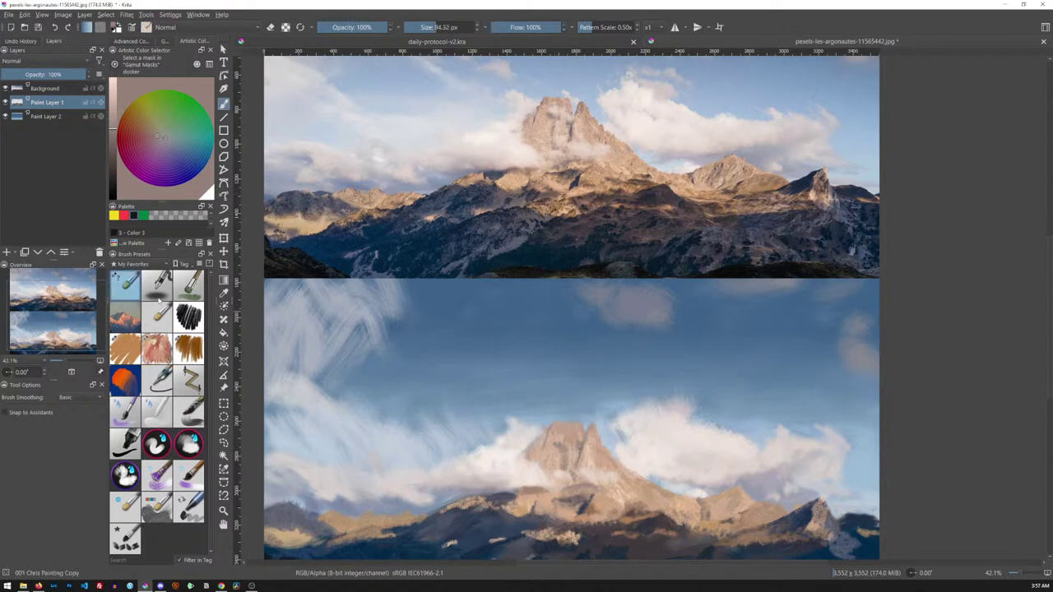
ctrl+click(558, 125)
drag(566, 435, 561, 438)
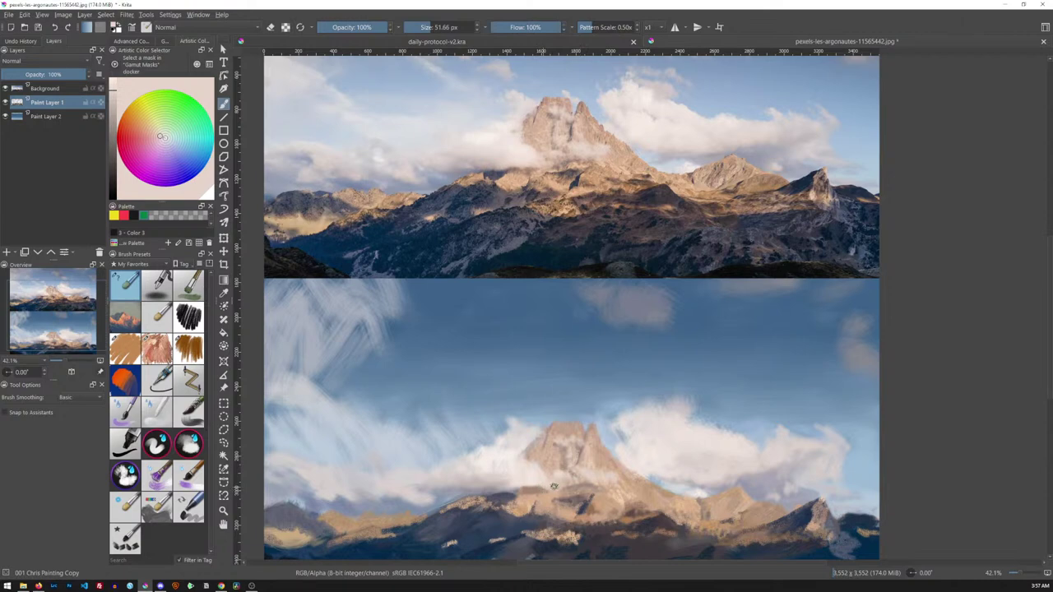
ctrl+click(541, 184)
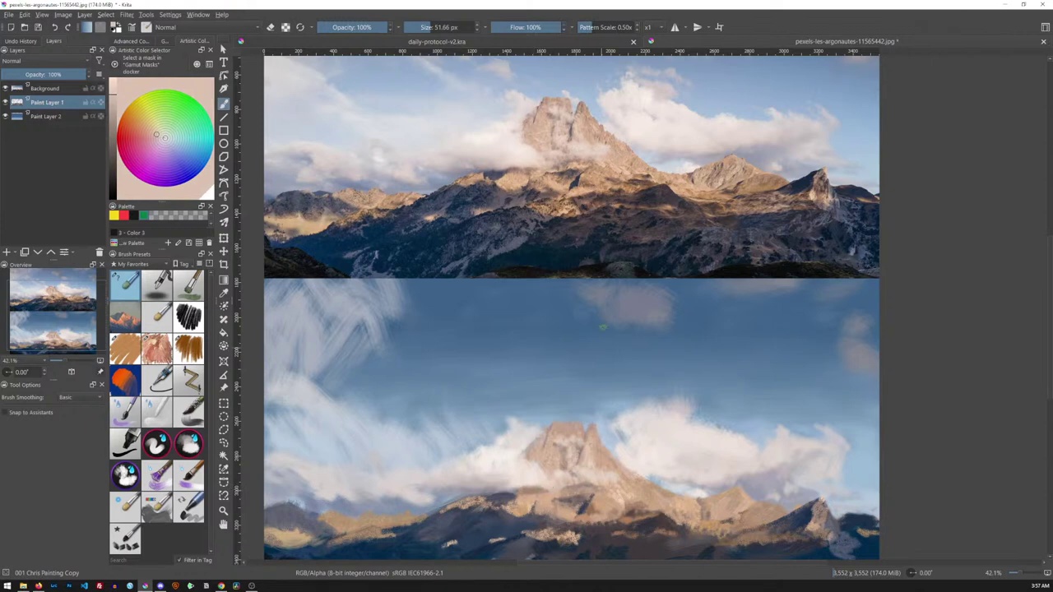
ctrl+click(576, 202)
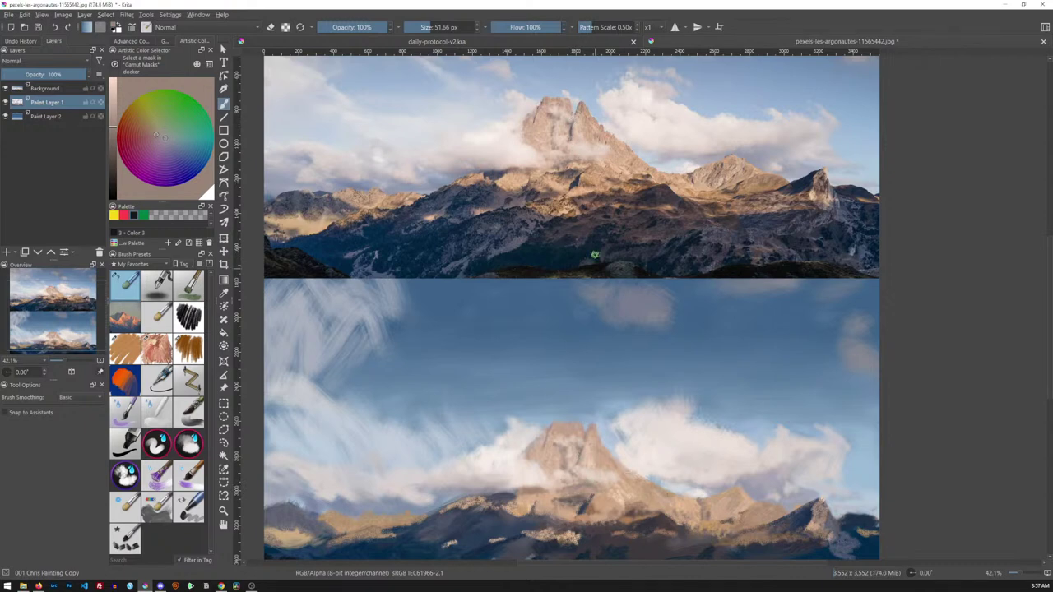
Blend the mist and lit rock on the middle of the main peak's face with sampled peach and tan
ctrl+click(568, 152)
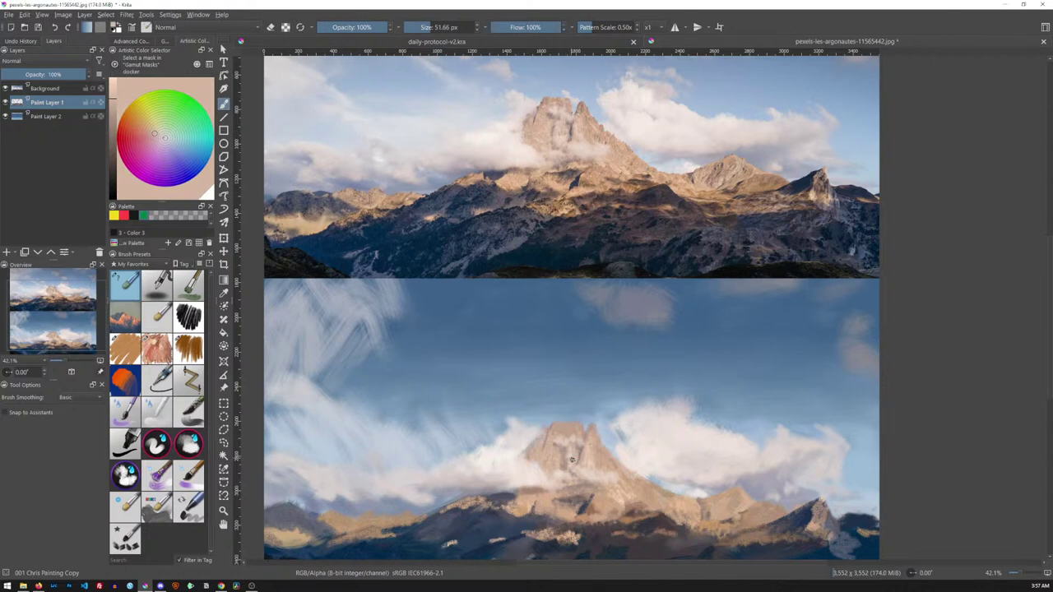
ctrl+click(569, 156)
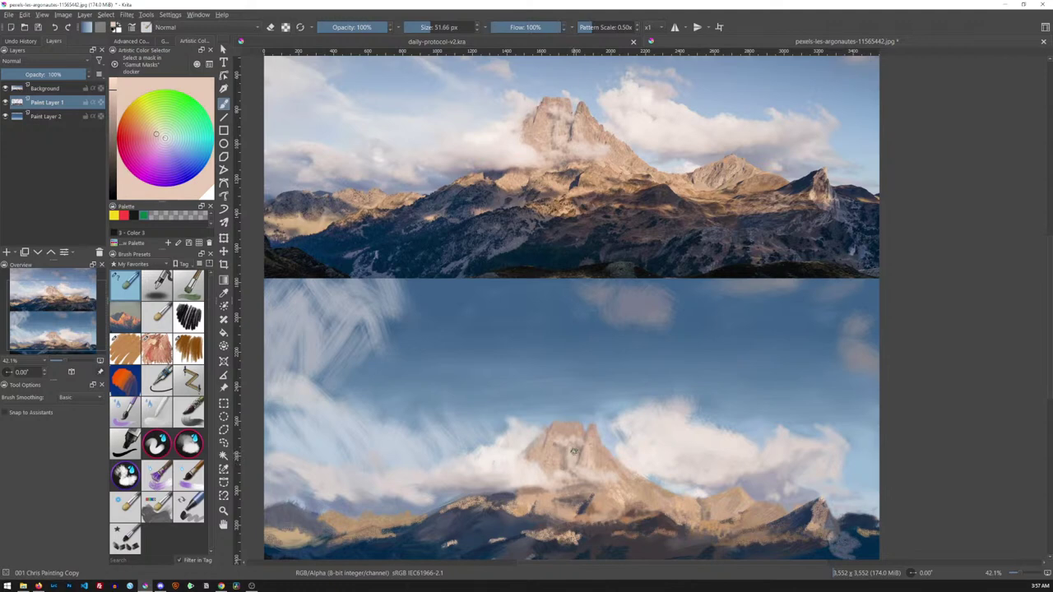
ctrl+click(559, 161)
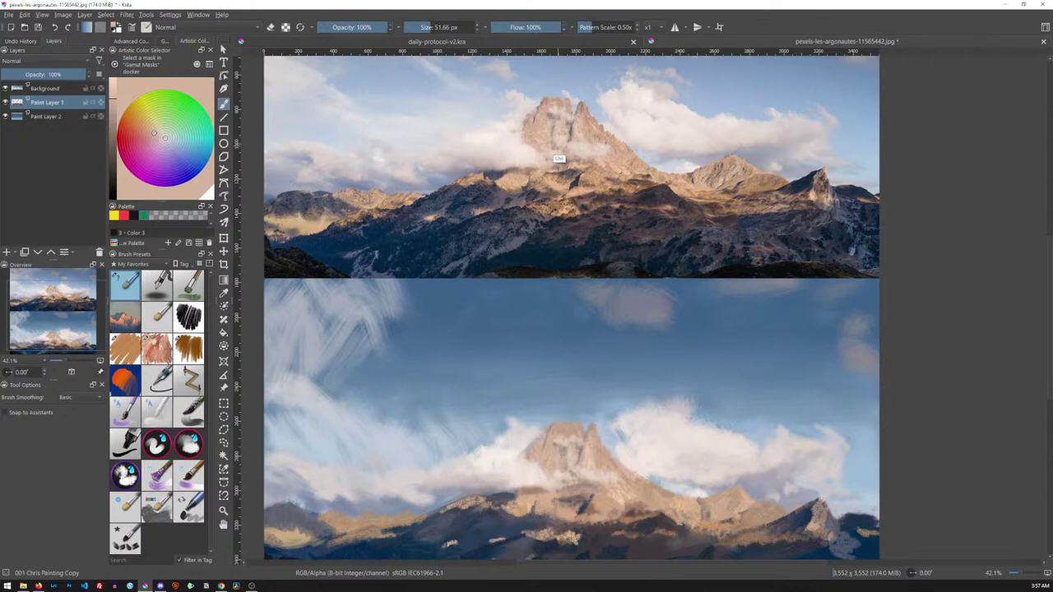
ctrl+click(558, 163)
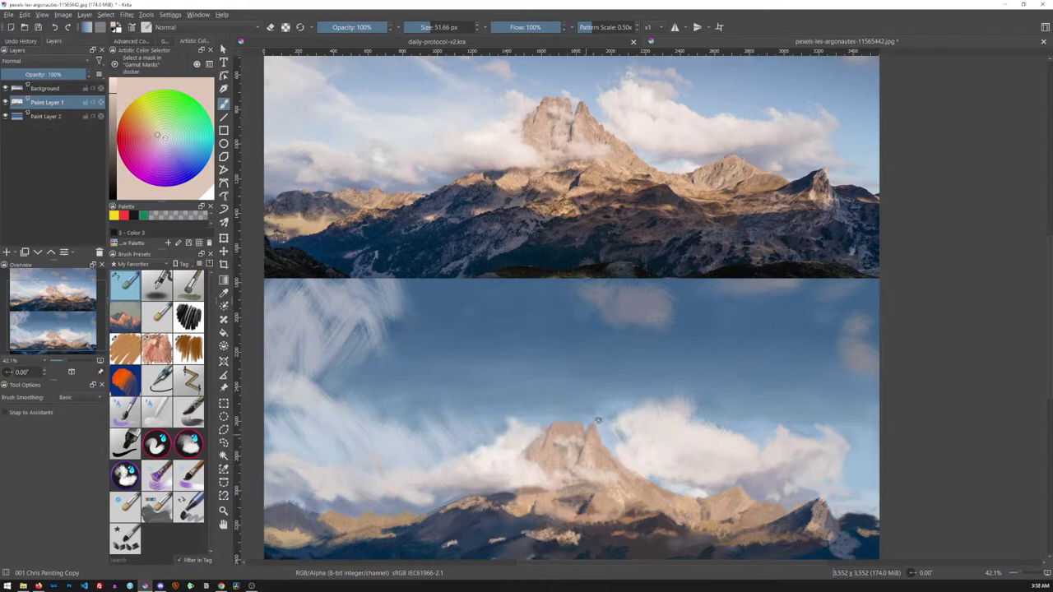
Touch up the near edge of the cloud bank right of the main peak with sampled off-white and light grey at 70 px
drag(704, 306, 692, 349)
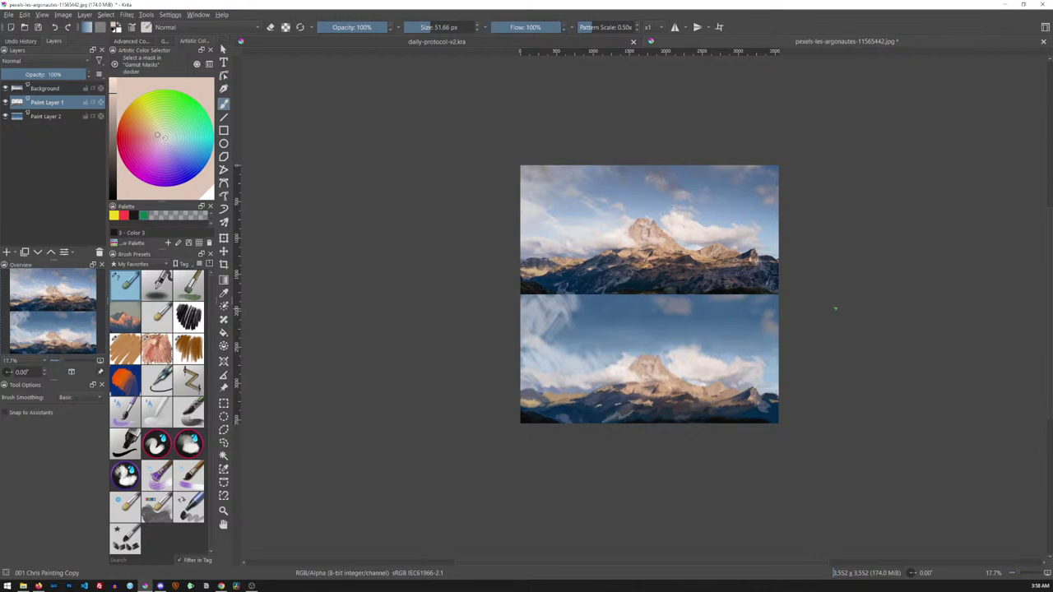
scroll(718, 306, up, 4)
scroll(695, 374, up, 3)
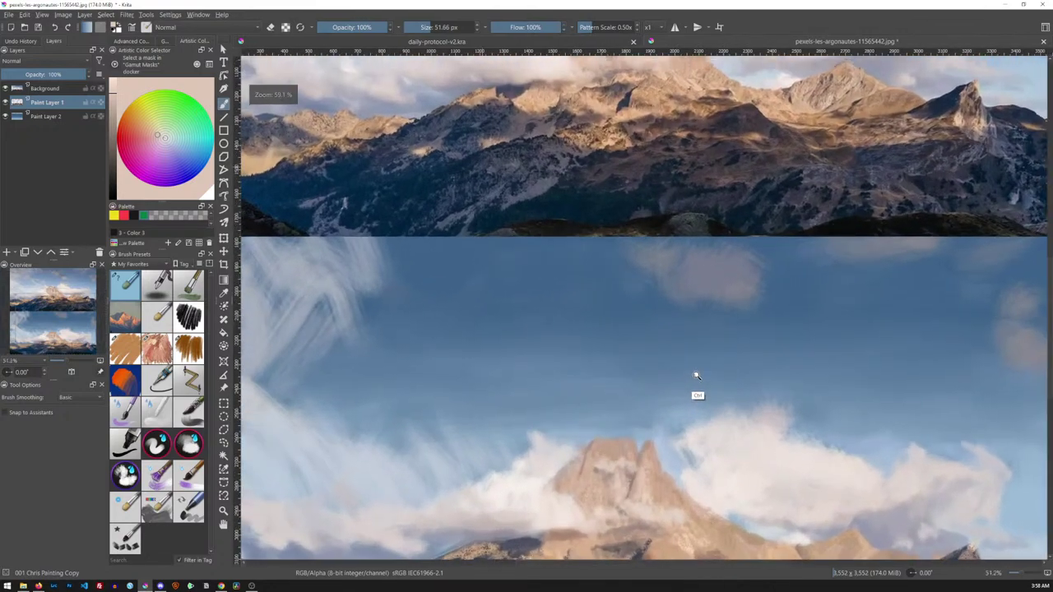
scroll(697, 374, up, 4)
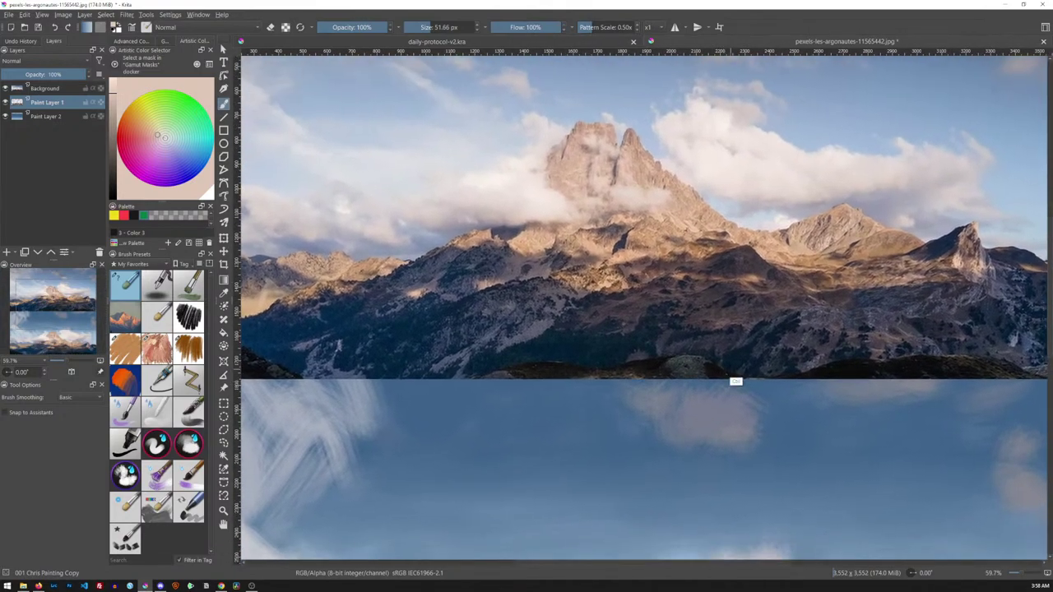
scroll(728, 373, down, 2)
drag(728, 372, 677, 374)
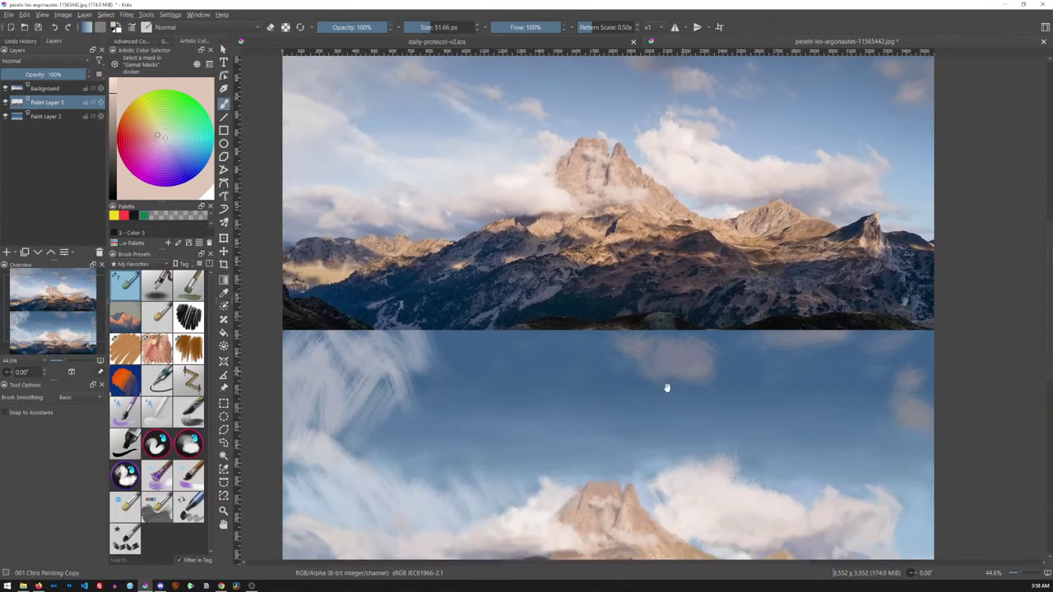
ctrl+click(556, 492)
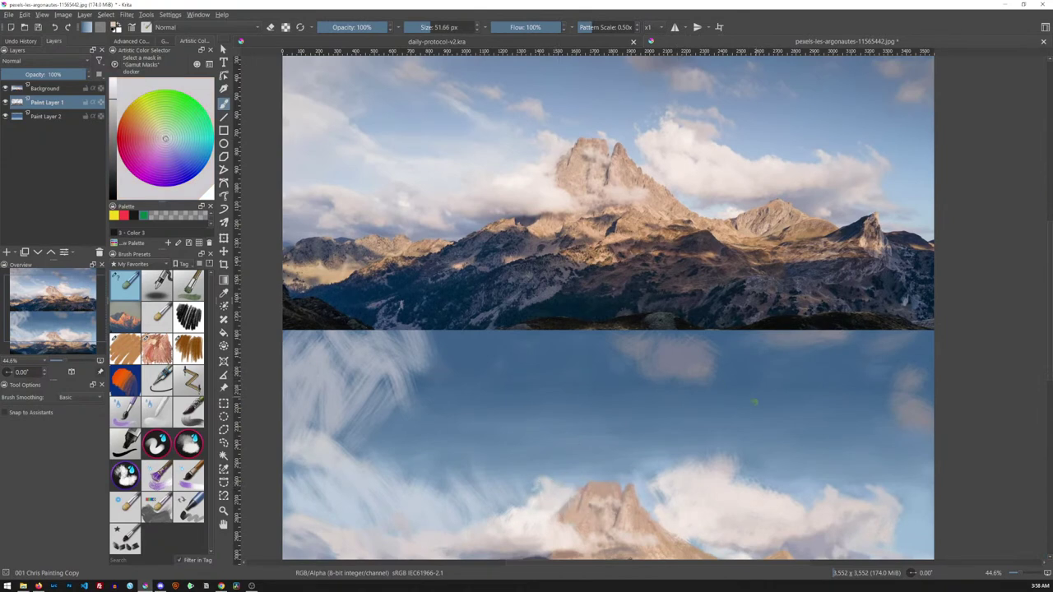
ctrl+click(671, 161)
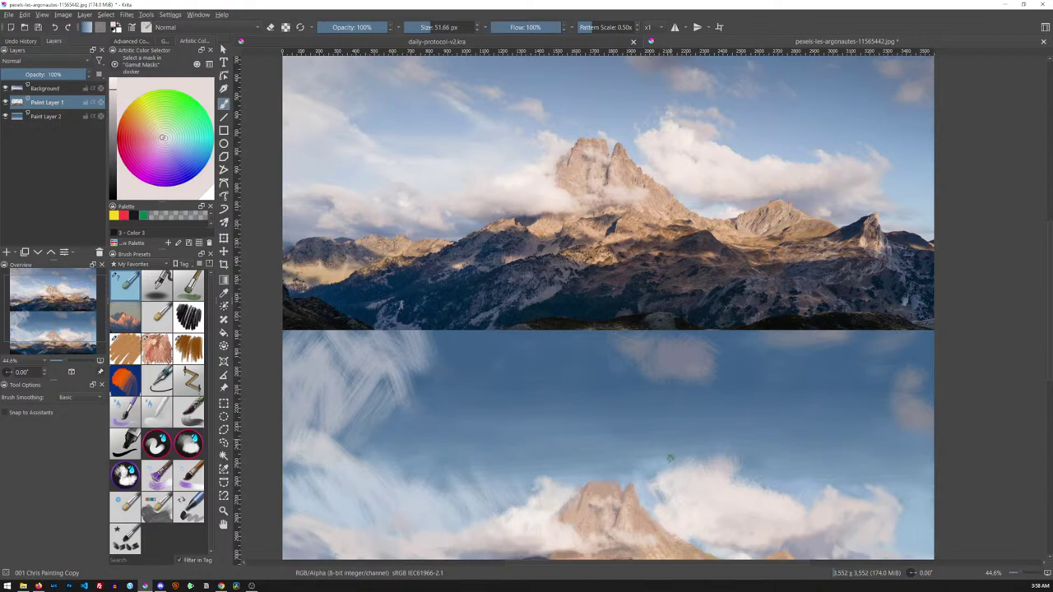
drag(666, 474, 655, 475)
ctrl+click(690, 465)
ctrl+click(694, 463)
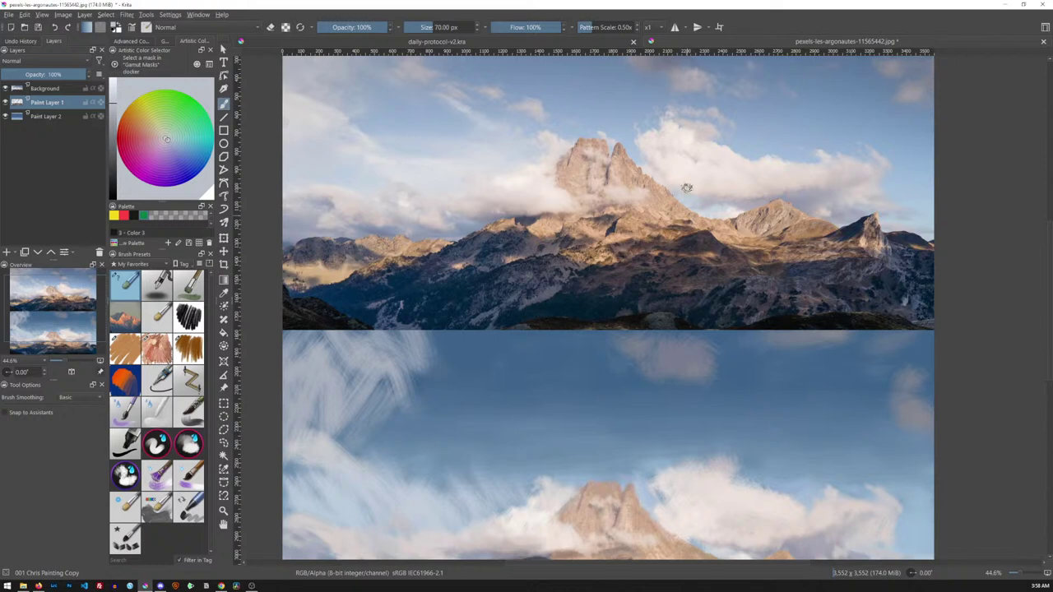
Raise the right cloud bank's crest with sampled pinkish white and shade beneath it with greyish pink, enlarging the brush to 92.22 px
ctrl+click(695, 163)
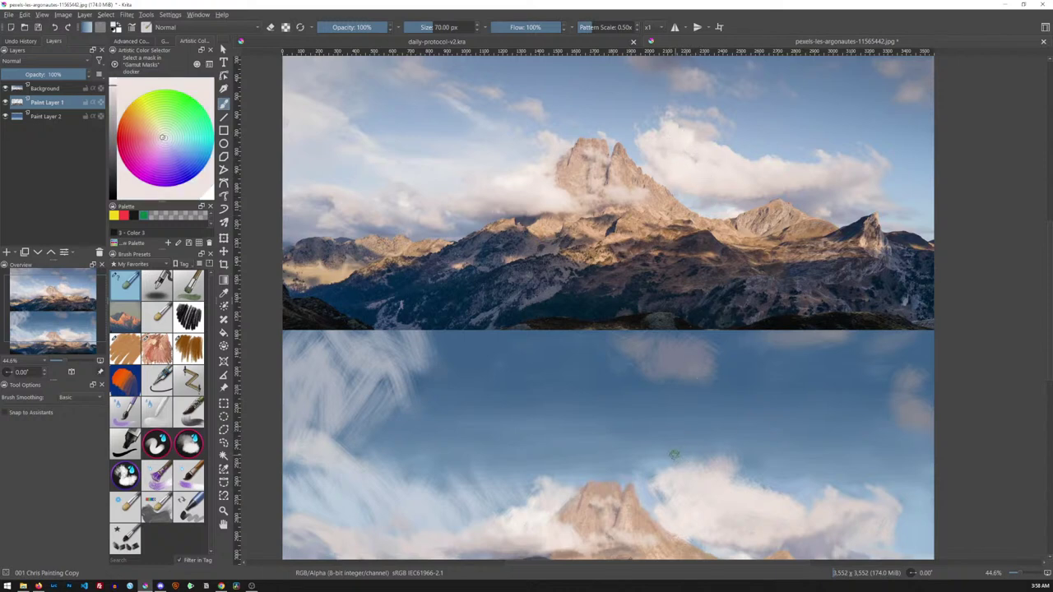
mouse_move(677, 450)
mouse_down()
mouse_move(693, 467)
mouse_move(708, 464)
mouse_move(692, 465)
mouse_up()
ctrl+click(667, 144)
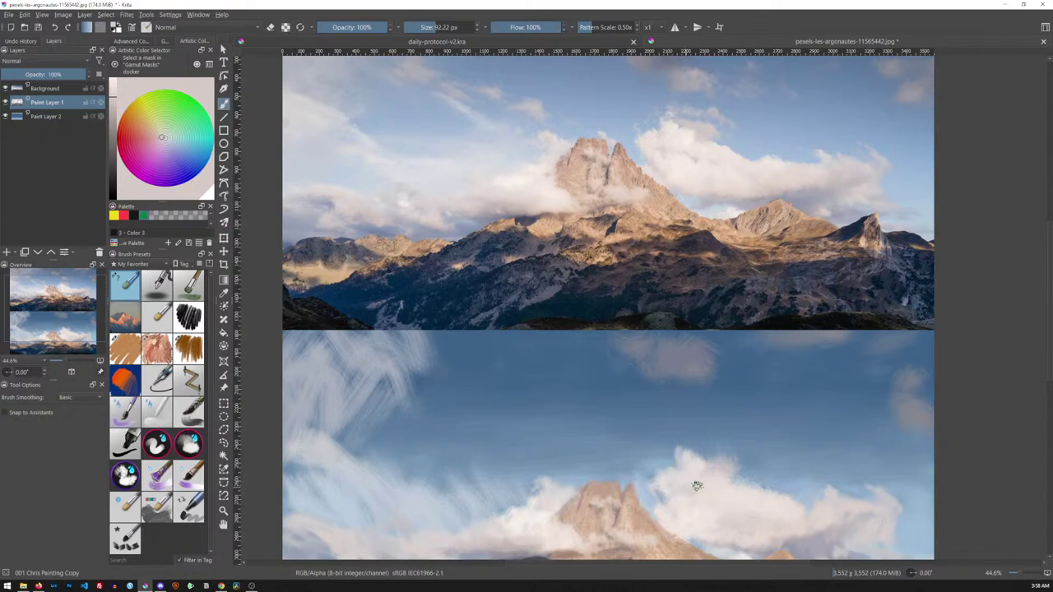
ctrl+click(672, 143)
drag(688, 490, 679, 488)
Paint a small curved wisp above the right cloud bank's crest in sampled pinkish grey at 100.48 px
key(ctrl)
shift+drag(718, 465, 731, 465)
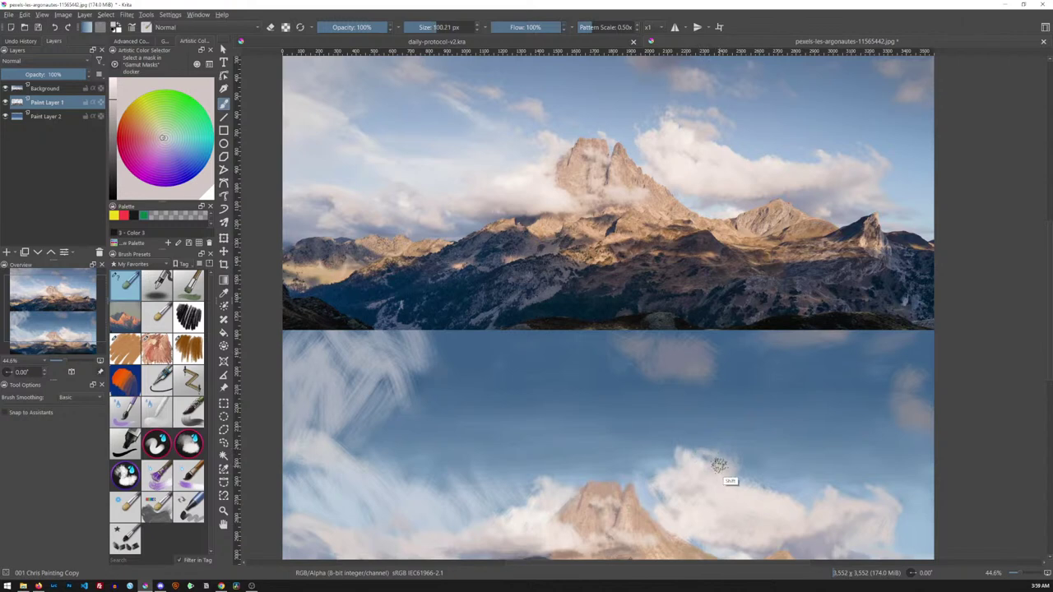
ctrl+click(707, 129)
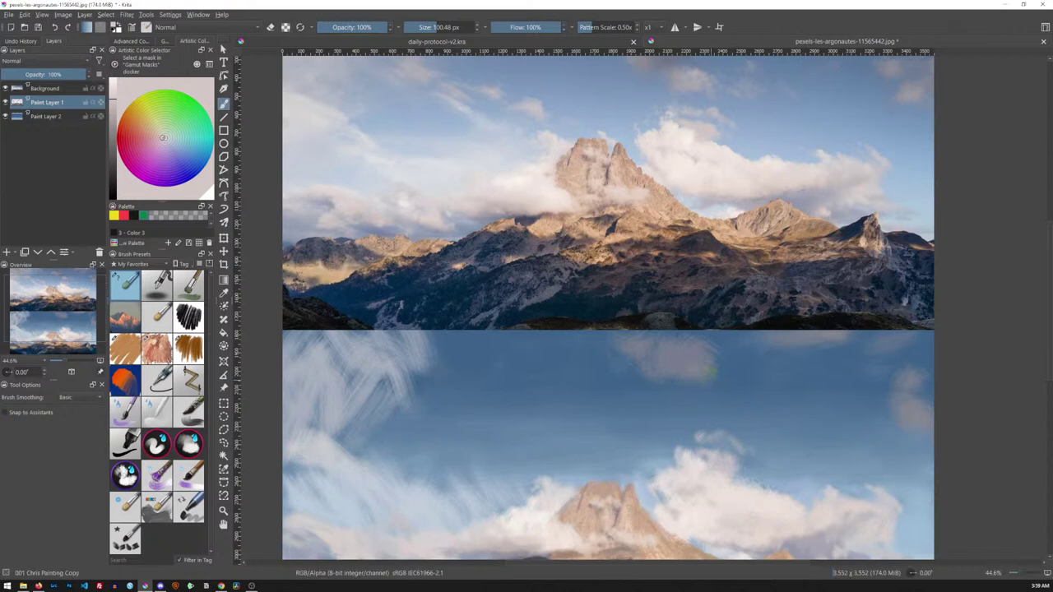
Brighten the small cloud high in the painted sky with sampled greyish pink and dab small puffs above the main peak's left shoulder
ctrl+click(694, 102)
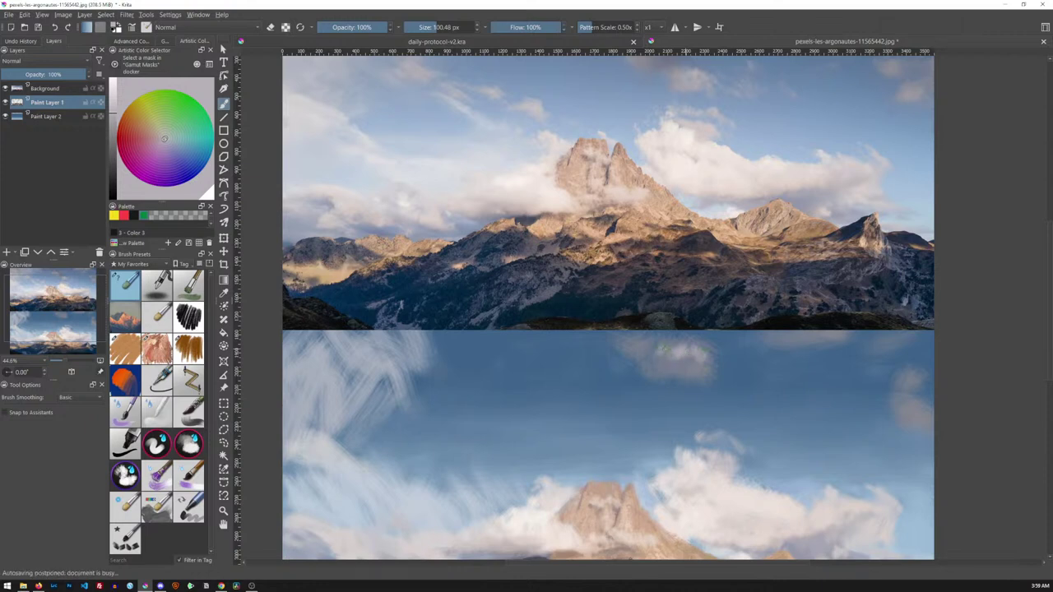
ctrl+click(750, 386)
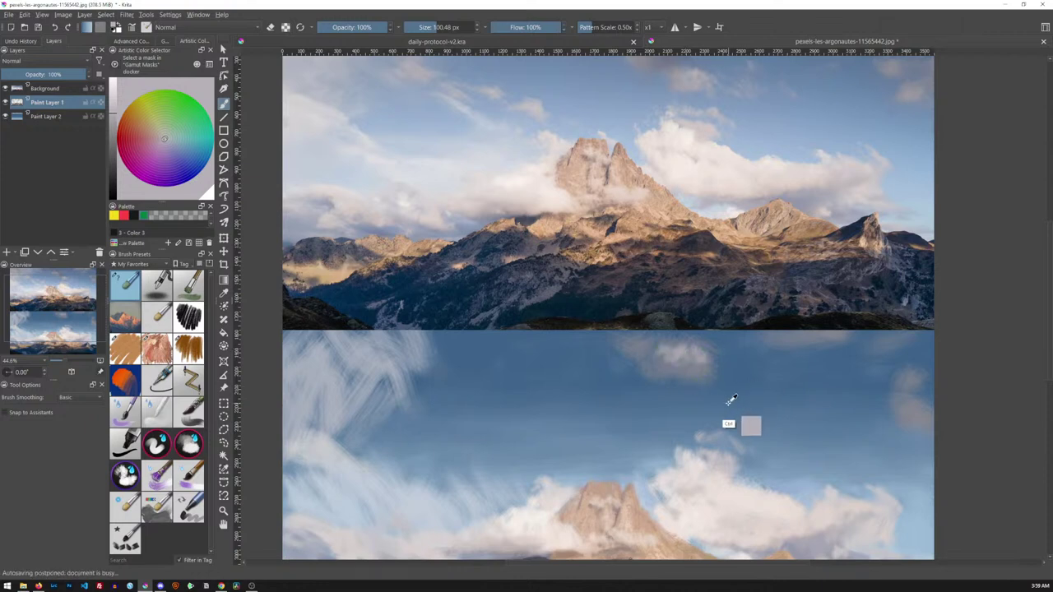
drag(725, 351, 756, 319)
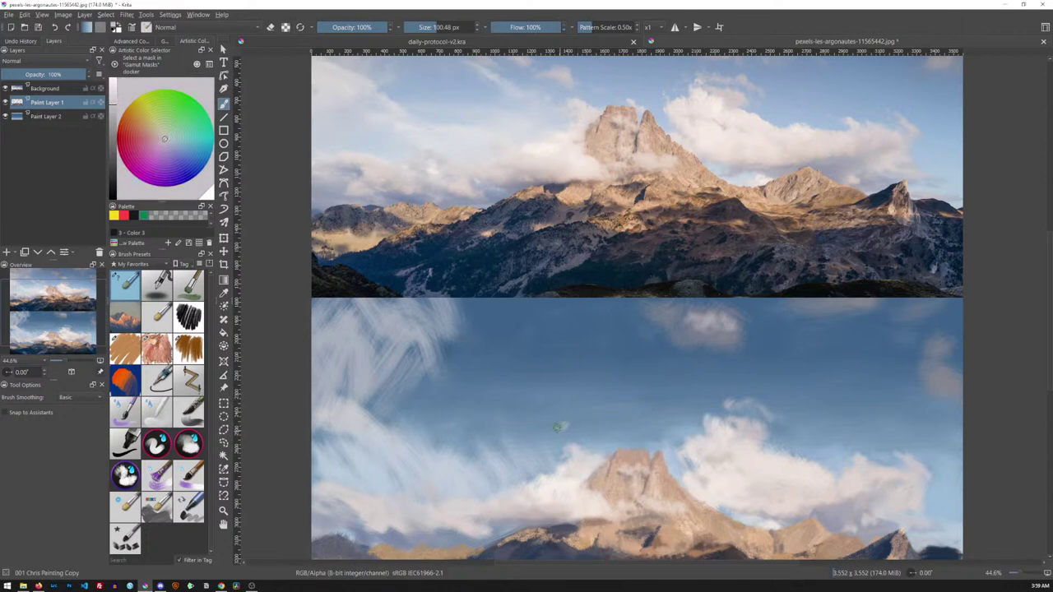
mouse_move(568, 423)
mouse_down()
mouse_move(584, 426)
mouse_move(559, 426)
mouse_up()
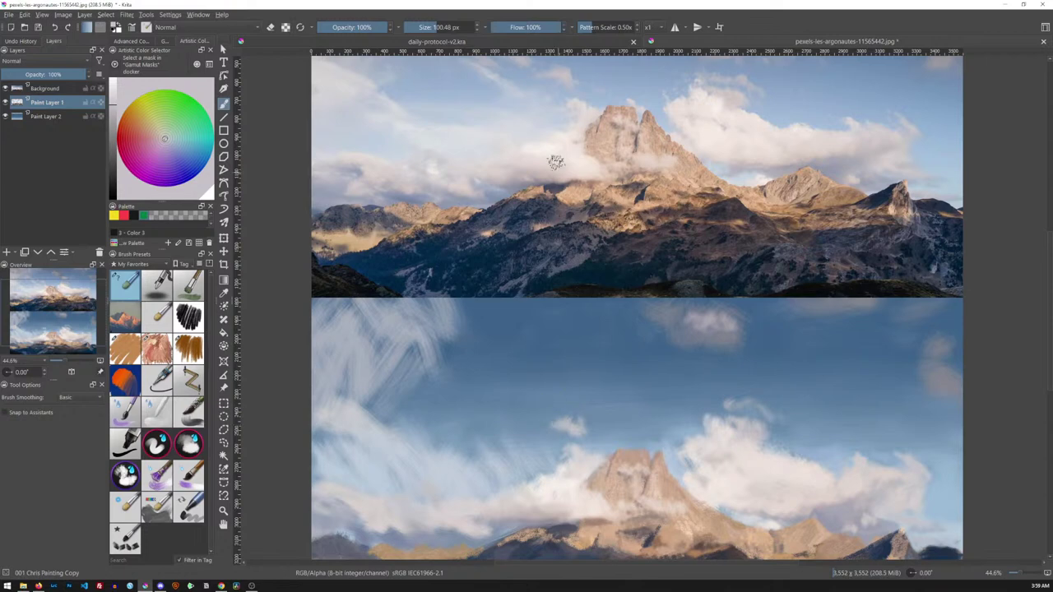
ctrl+click(523, 82)
drag(640, 361, 634, 396)
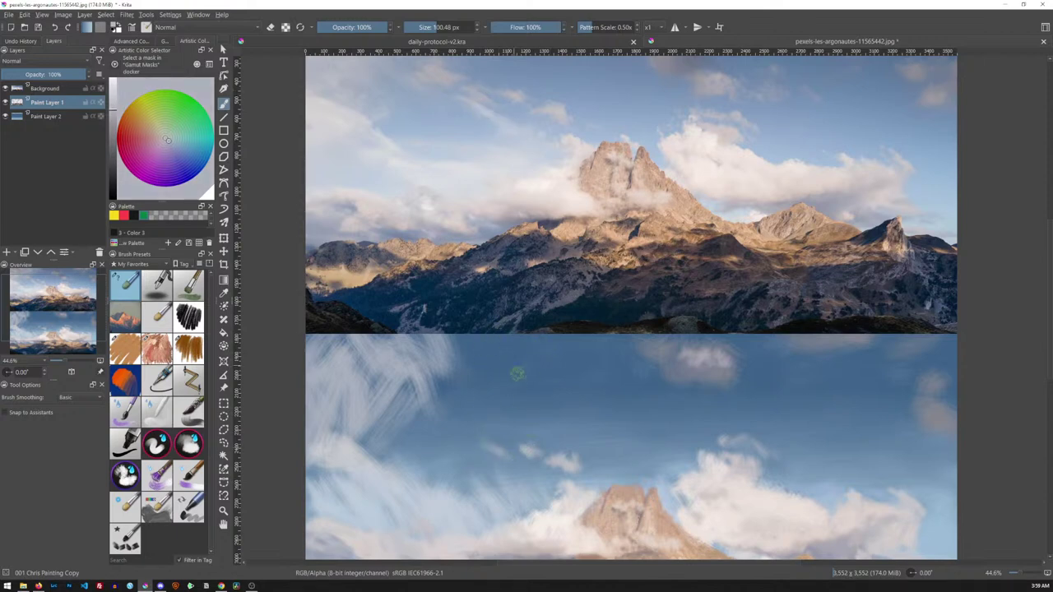
Paint thin diagonal wisps beside the small puffs left of the peak in sampled pale blues, enlarging the brush to 159.78 px
ctrl+click(502, 165)
mouse_move(465, 448)
mouse_down()
mouse_move(504, 467)
mouse_move(483, 453)
mouse_move(513, 474)
mouse_up()
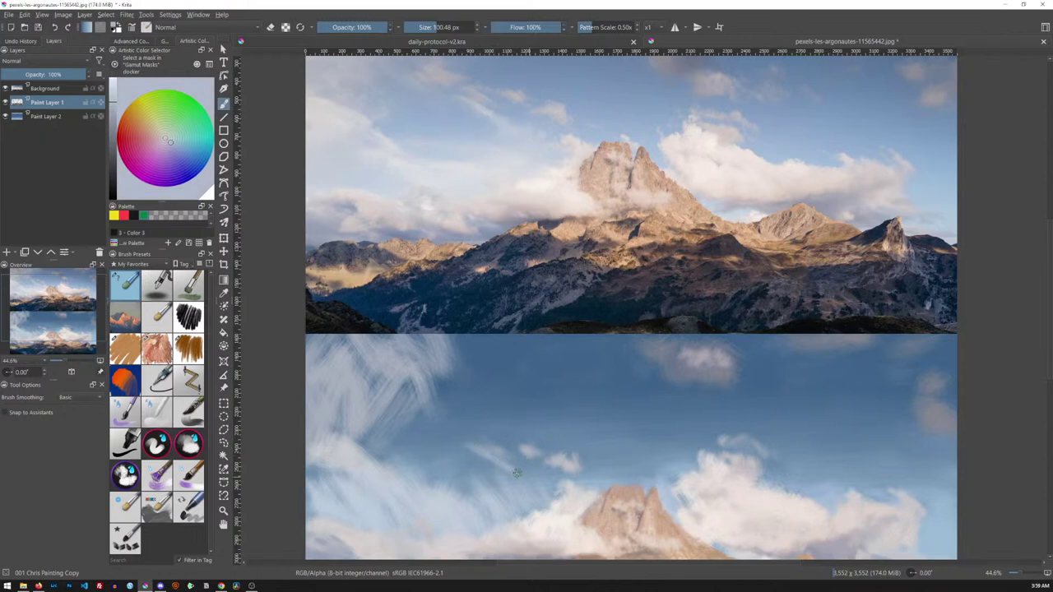
ctrl+click(560, 180)
mouse_move(512, 498)
shift+mouse_down()
mouse_move(524, 498)
mouse_move(548, 457)
shift+mouse_up()
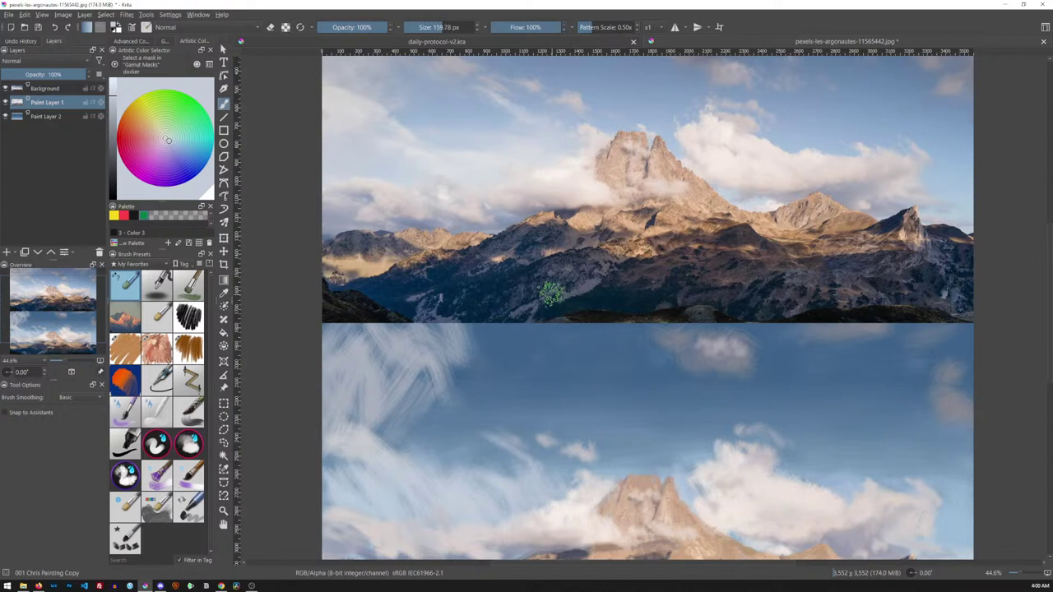
Soften the streaky veil across the painting's left sky with sampled light blues and bluish white, enlarging the brush to 243.90 px
ctrl+click(436, 119)
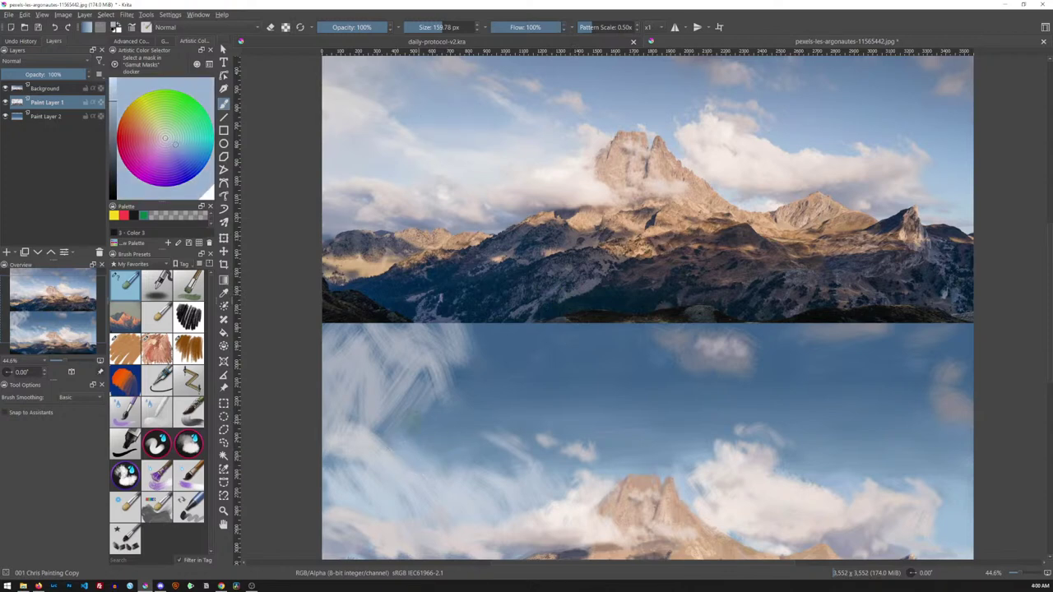
key(shift)
shift+drag(426, 449, 436, 449)
ctrl+click(414, 111)
click(113, 105)
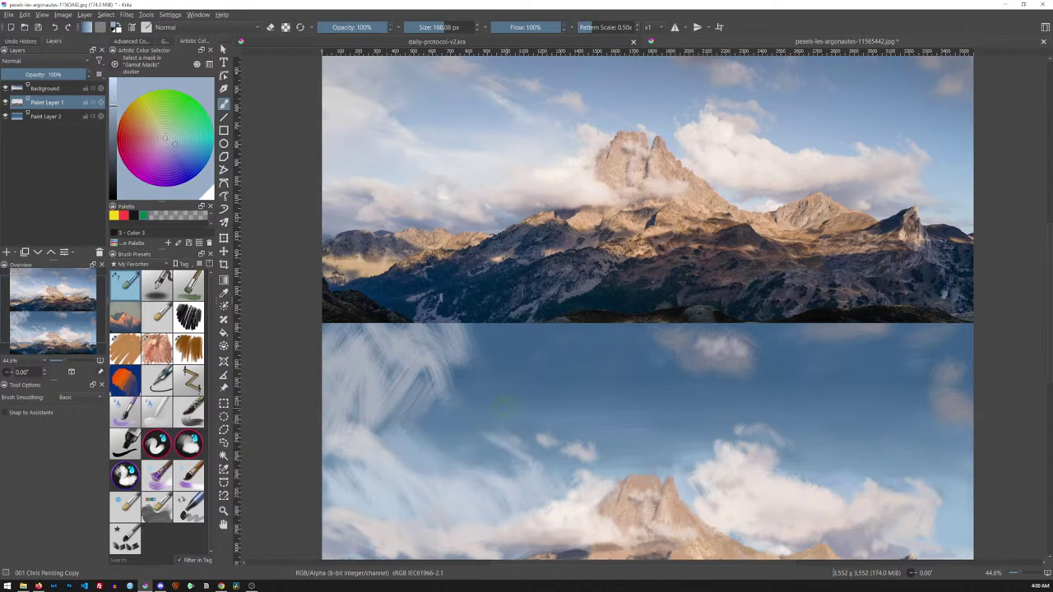
shift+drag(449, 435, 477, 437)
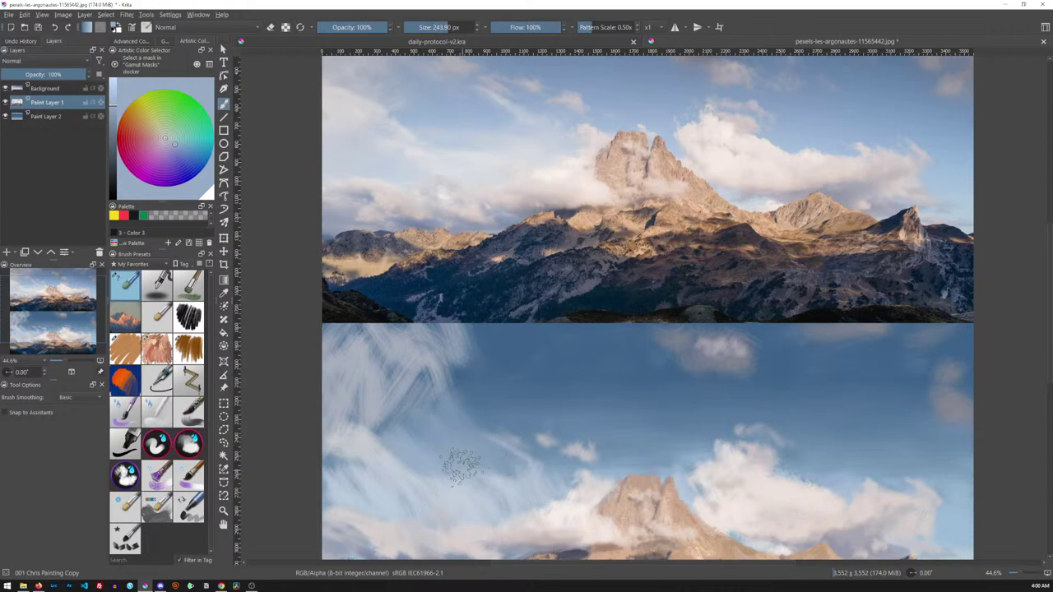
ctrl+click(445, 160)
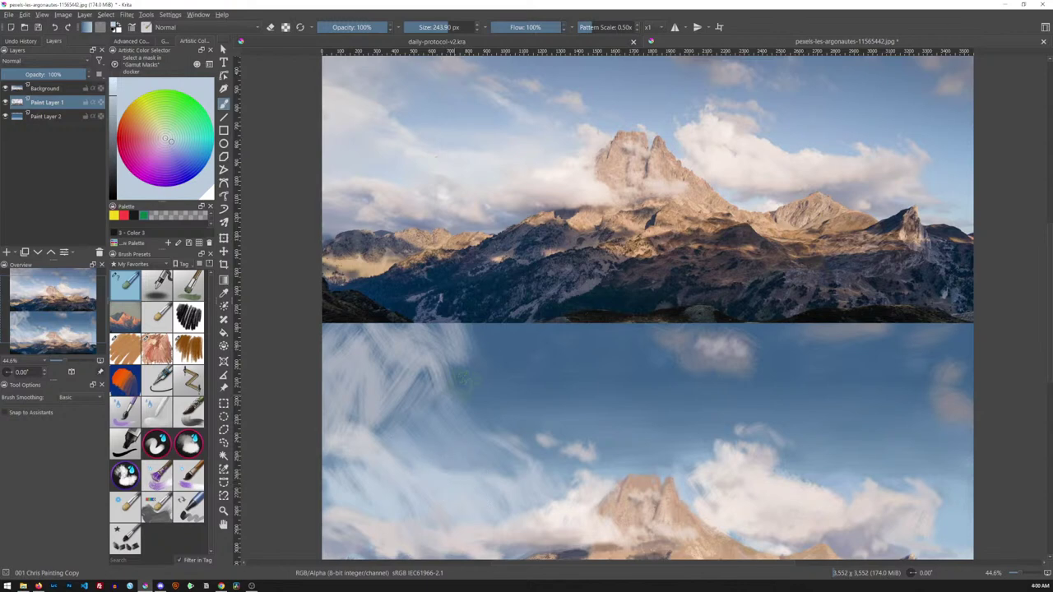
ctrl+click(407, 150)
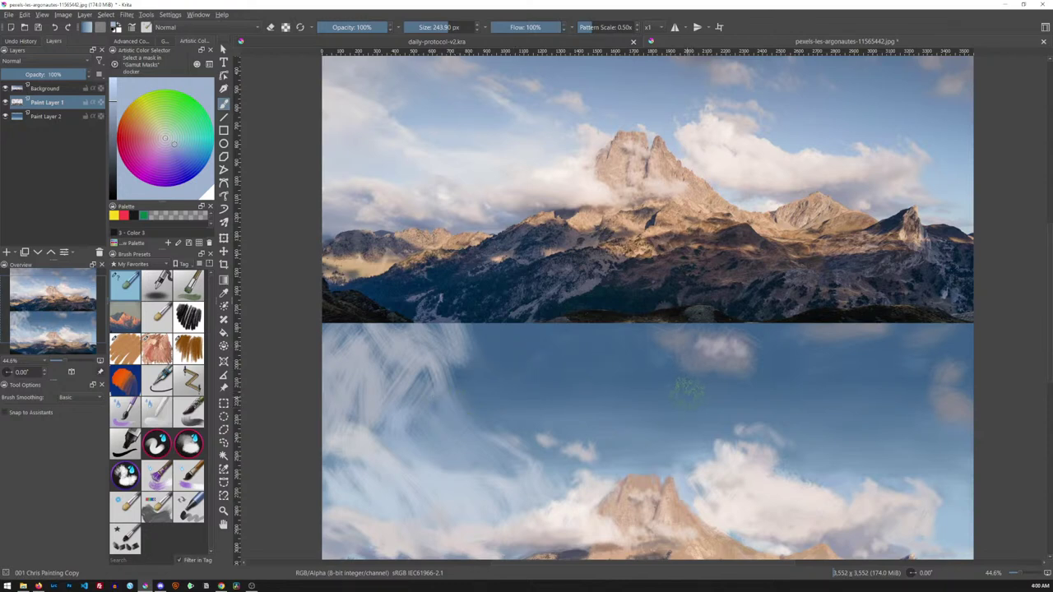
Add a small puff at the edge of the left sky streaks in sampled pinkish grey, refining it at 123.32 px
ctrl+click(454, 82)
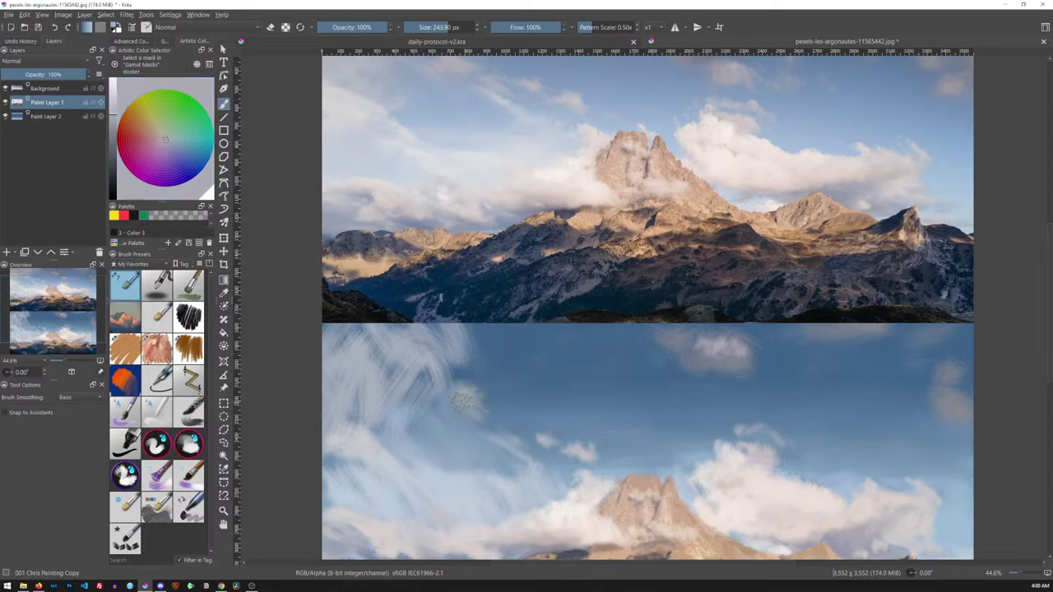
ctrl+click(487, 411)
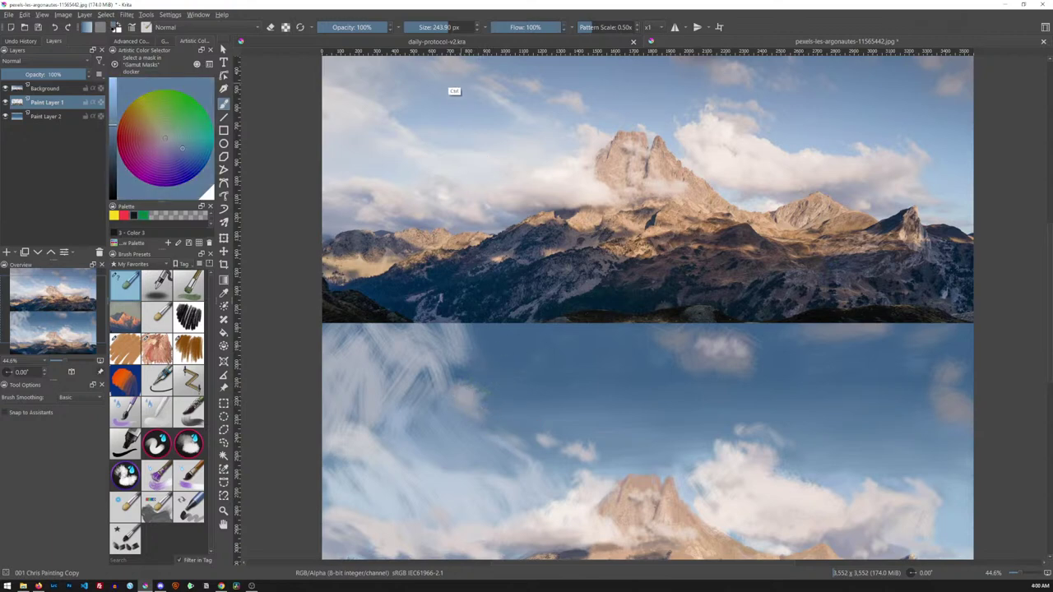
ctrl+click(462, 71)
mouse_move(472, 403)
shift+mouse_down()
mouse_move(435, 510)
mouse_move(463, 447)
mouse_move(457, 373)
shift+mouse_up()
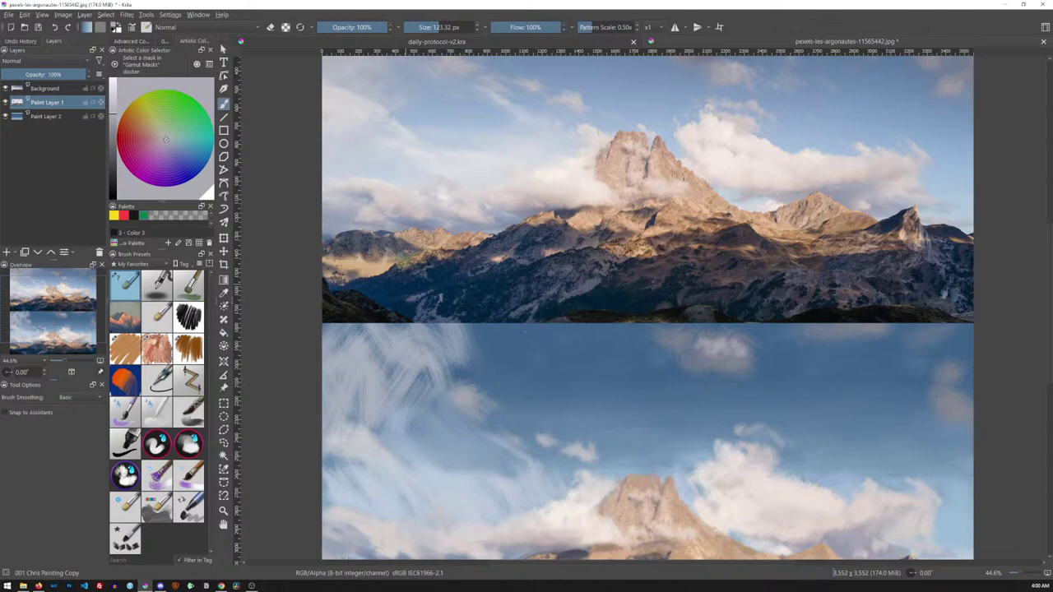
Fill the left sky clouds with sampled bluish white at 152.29 px and cover the upper-left streaks with greyish lilac at 217.62 px
ctrl+click(349, 105)
shift+drag(344, 447, 354, 444)
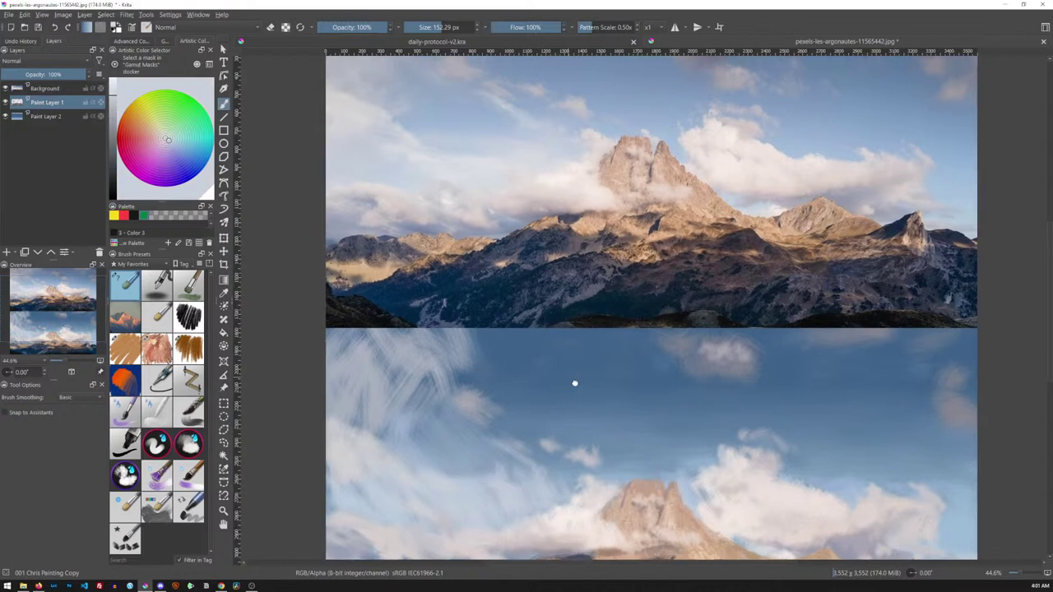
drag(569, 381, 595, 404)
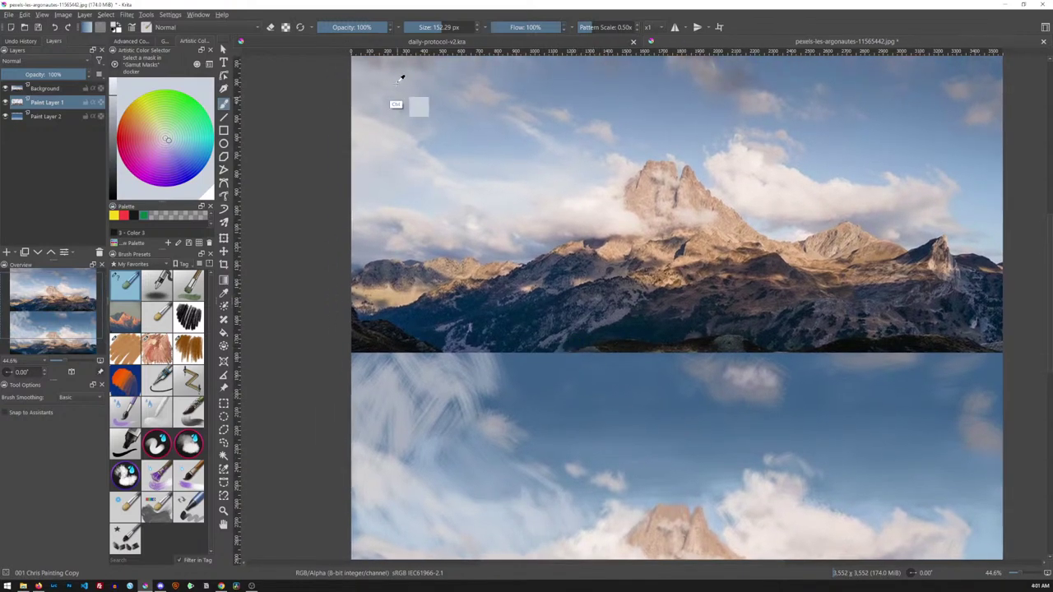
drag(412, 420, 465, 419)
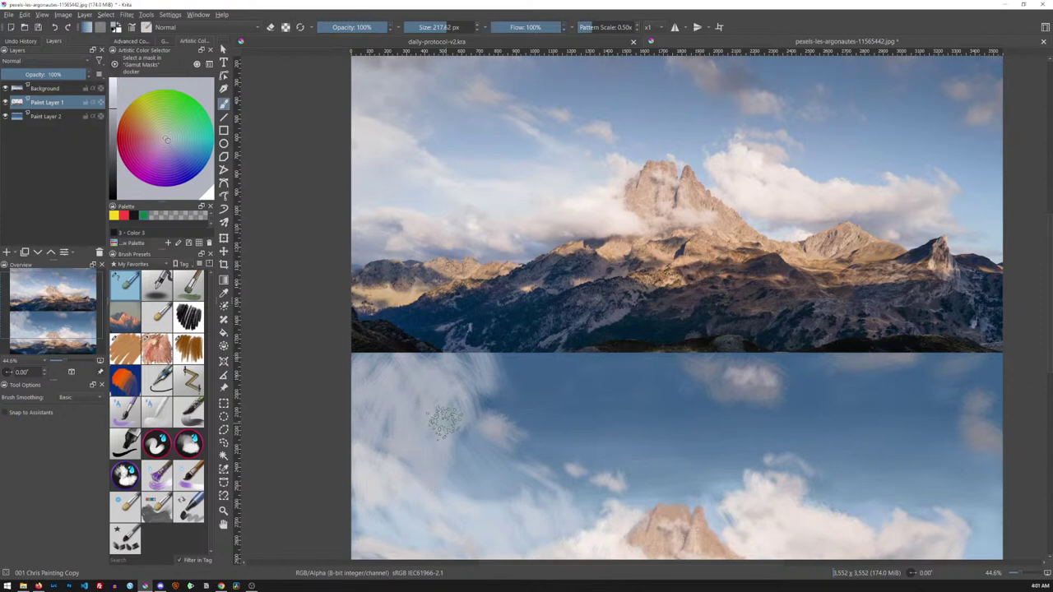
Save the painting as the Krita document pexels-les-argonautes-11565442.kra in the Art - Learning to Paint Clouds folder
drag(676, 448, 632, 305)
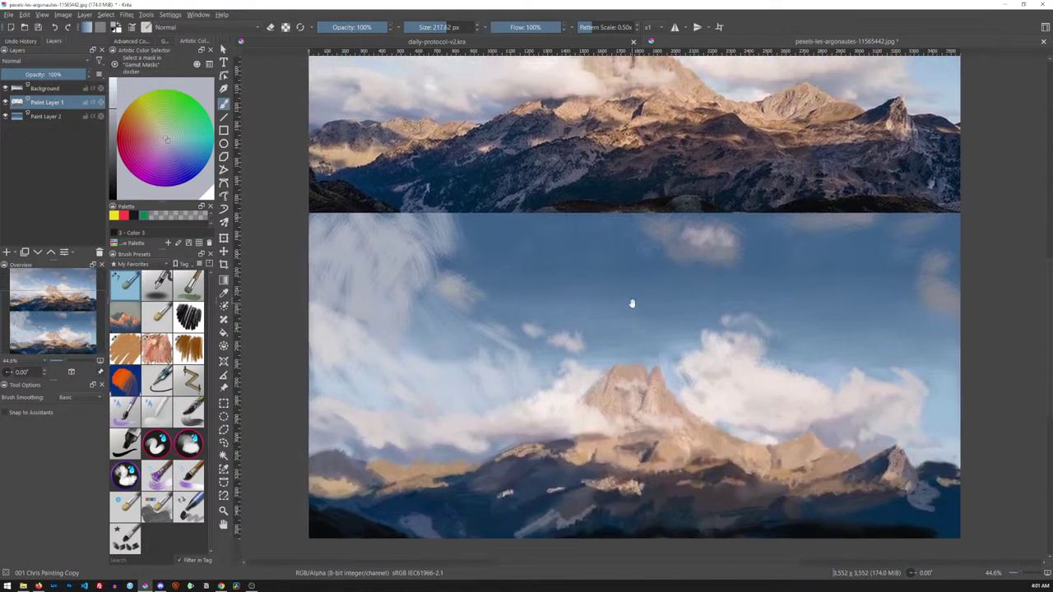
key(2)
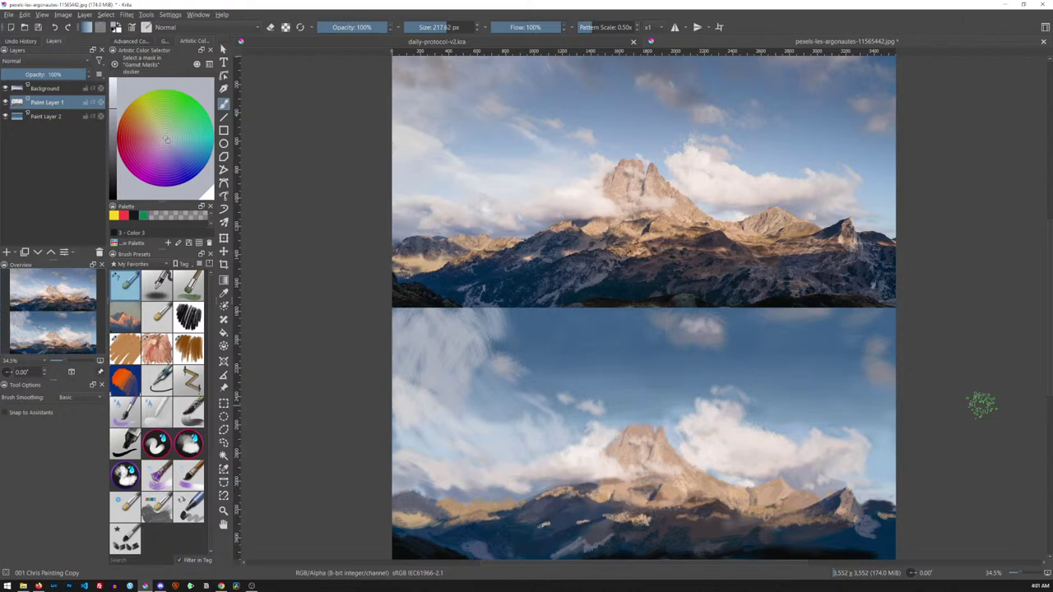
click(8, 14)
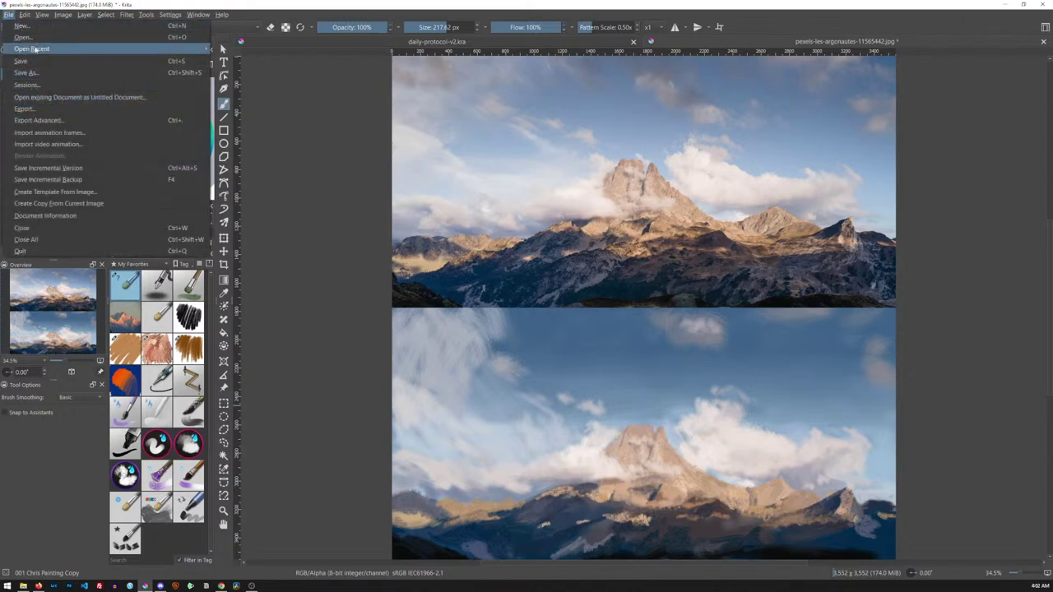
key(Escape)
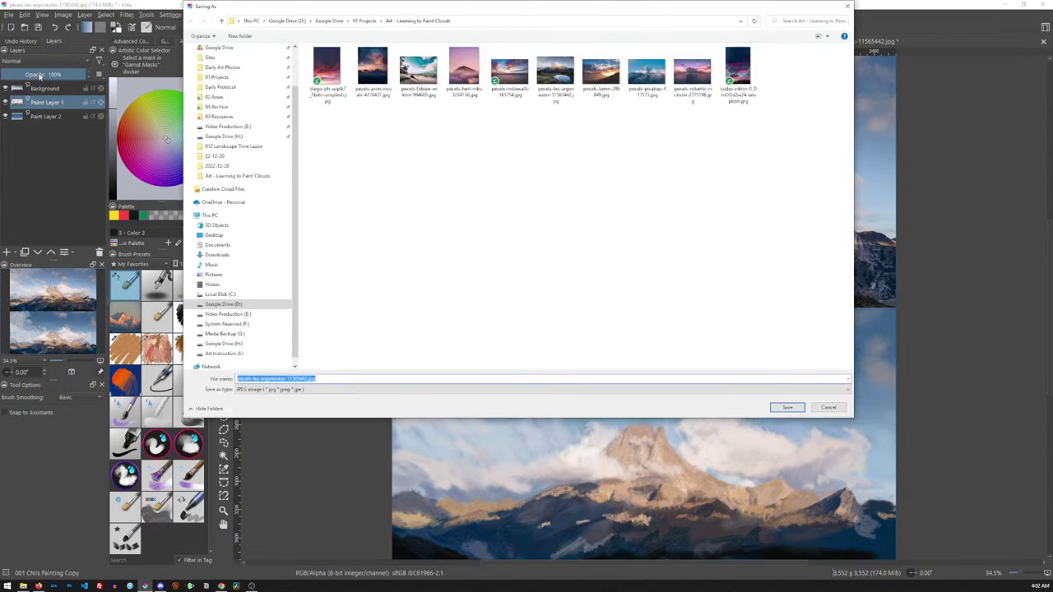
click(315, 390)
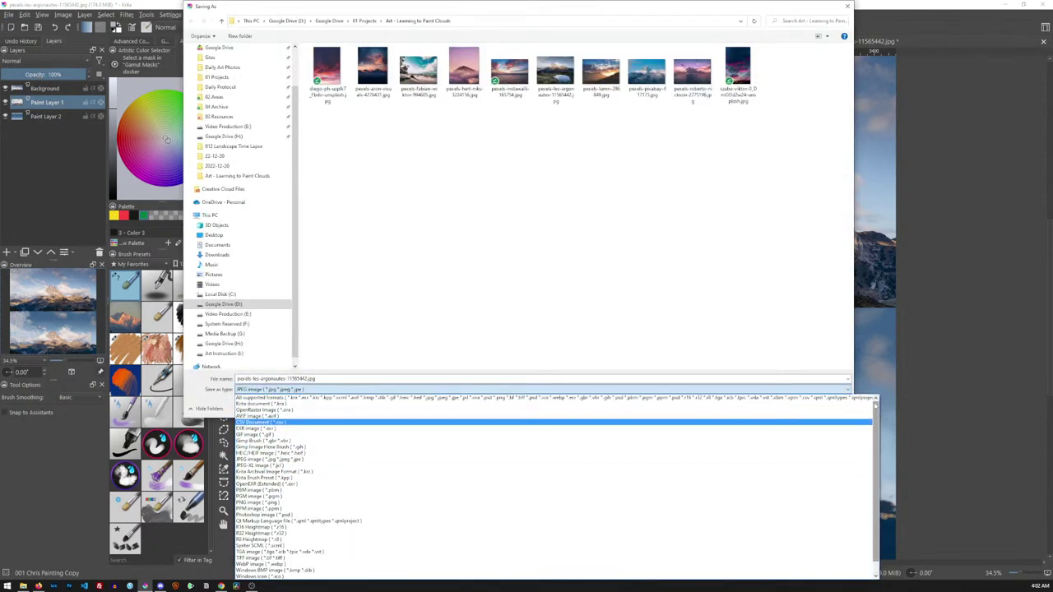
click(267, 404)
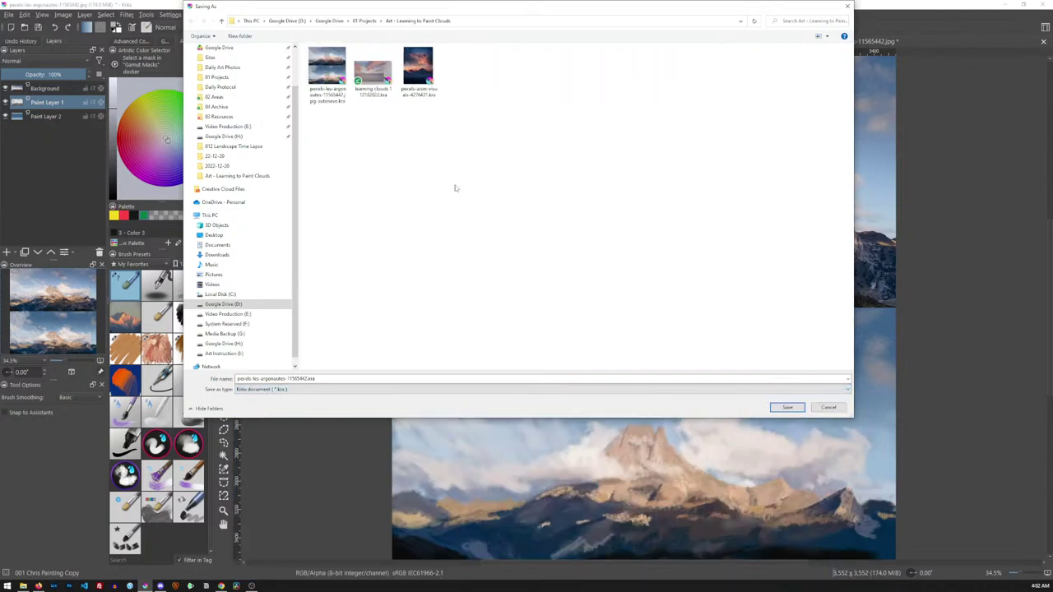
click(787, 407)
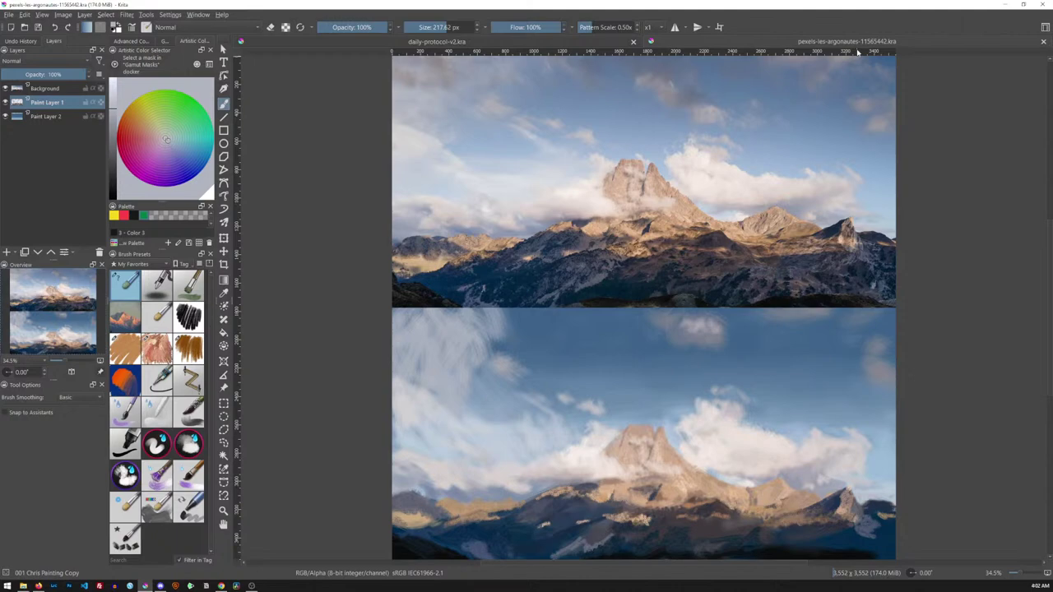
Examine the painted peak at 100% zoom and check the image's pixel dimensions in the image scaling dialog without changing them
key(1)
mouse_move(638, 425)
mouse_down()
mouse_move(616, 239)
mouse_move(584, 123)
mouse_up()
mouse_move(648, 467)
mouse_down()
mouse_move(702, 153)
mouse_move(684, 316)
mouse_up()
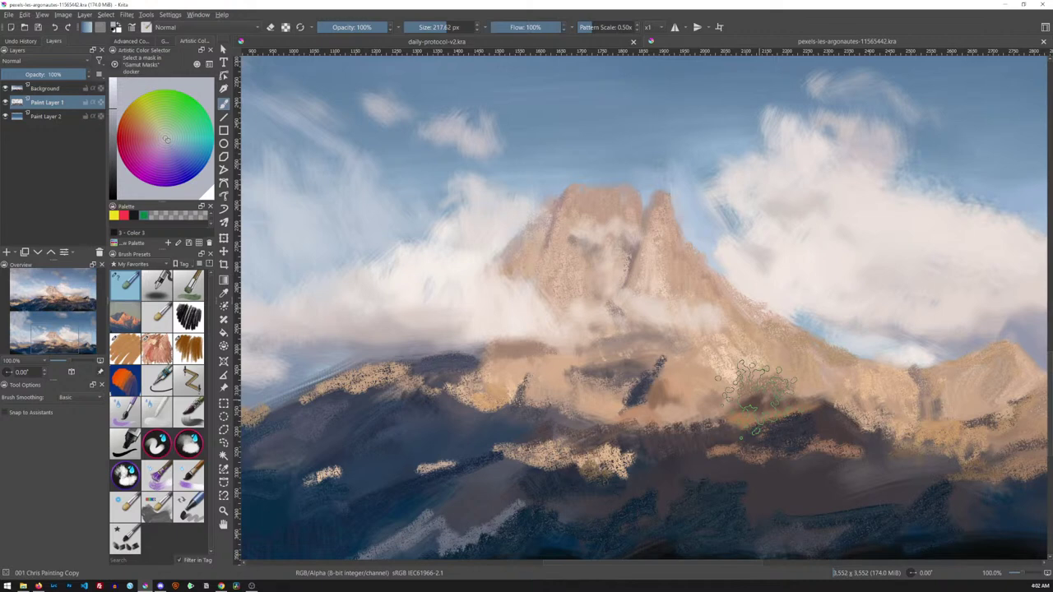
click(63, 15)
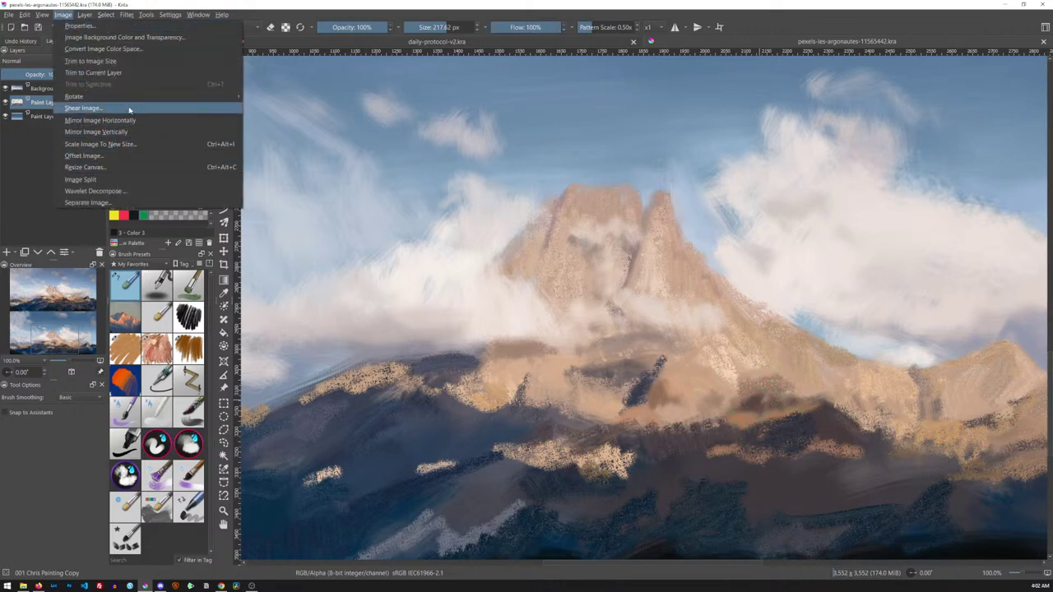
click(140, 145)
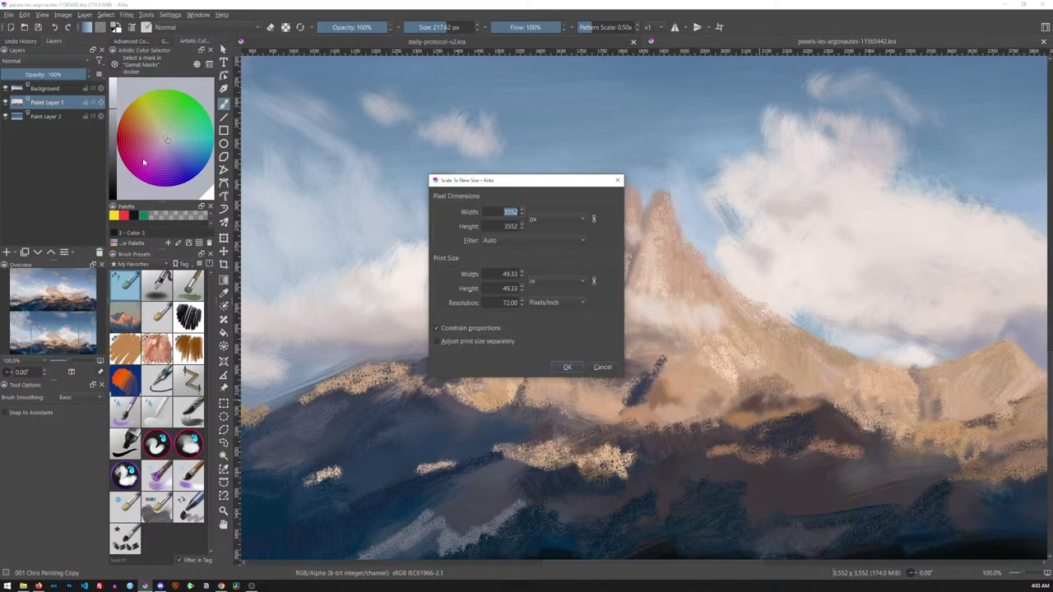
click(602, 368)
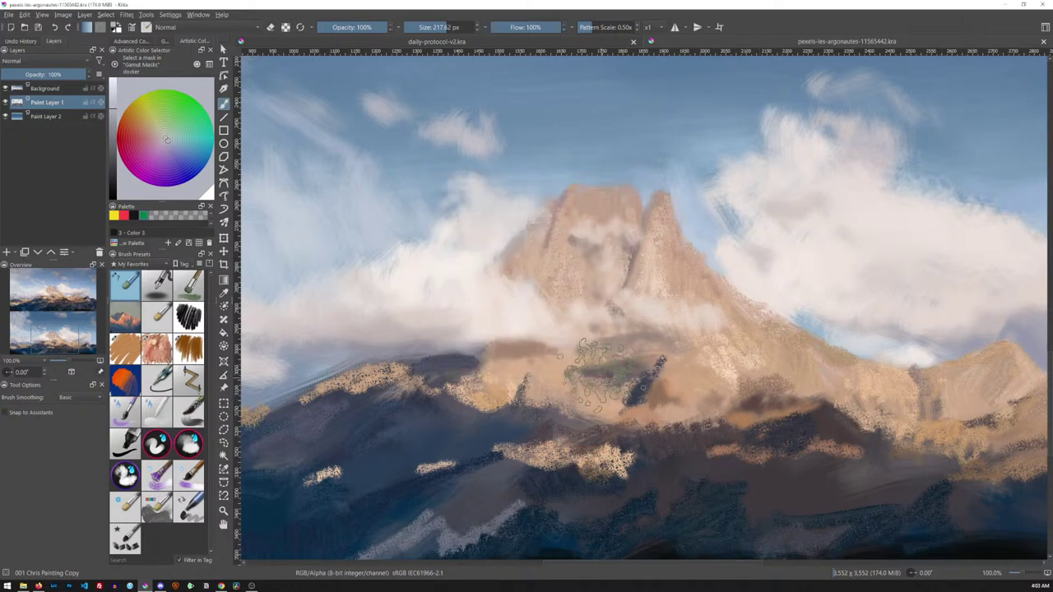
key(2)
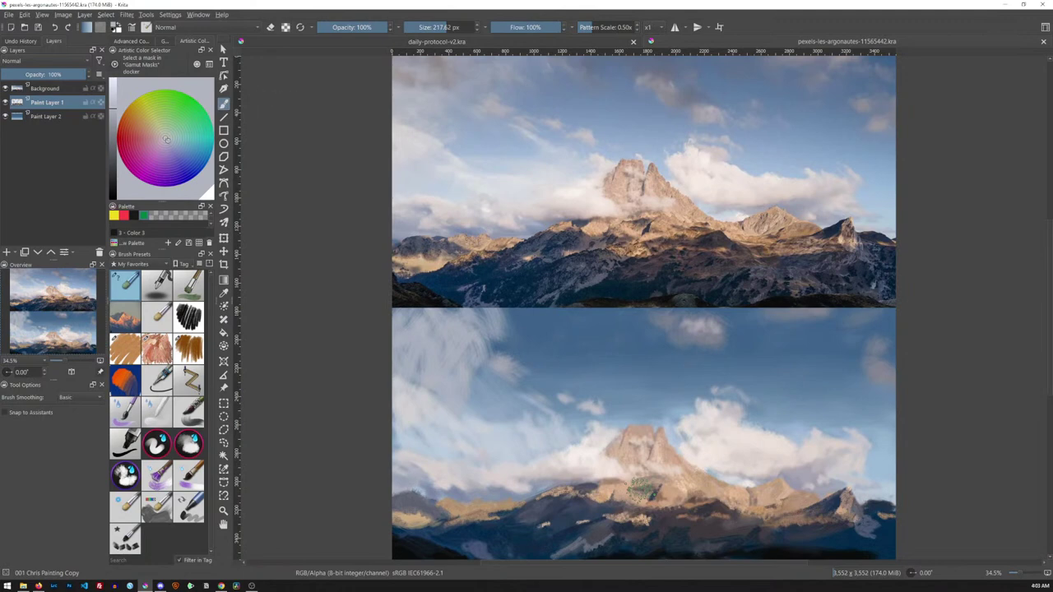